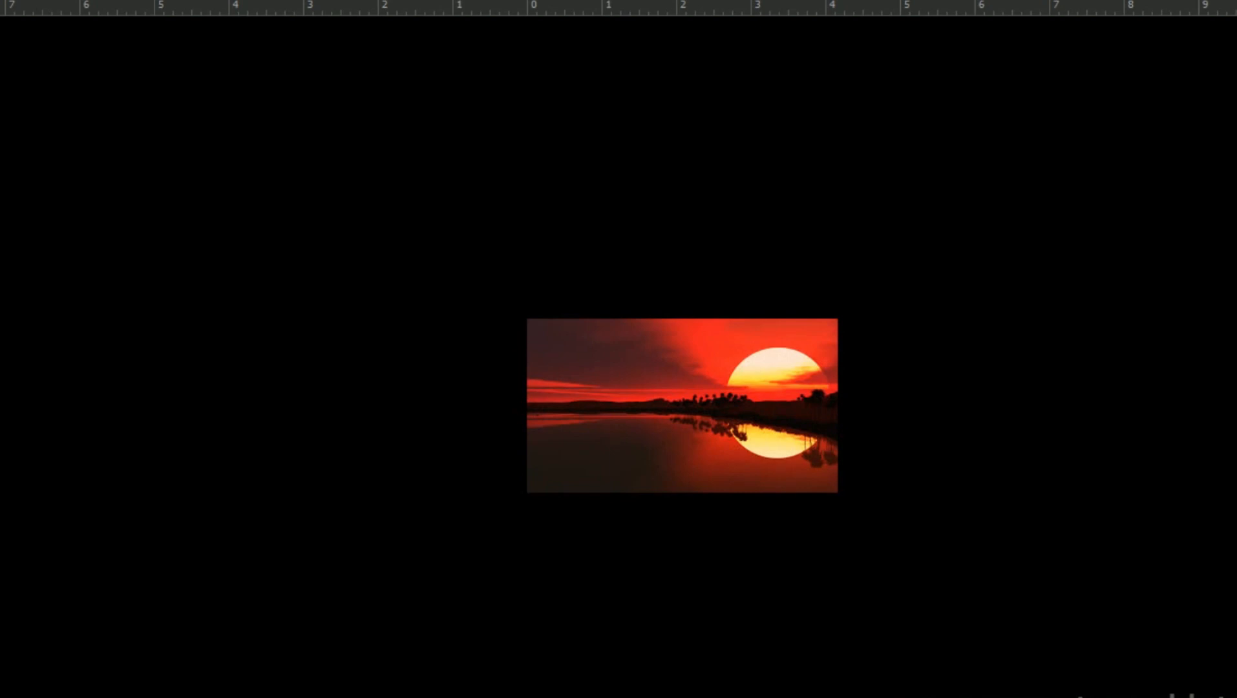
Return to the standard screen mode and magnify the sunset image to 300%
key("f")
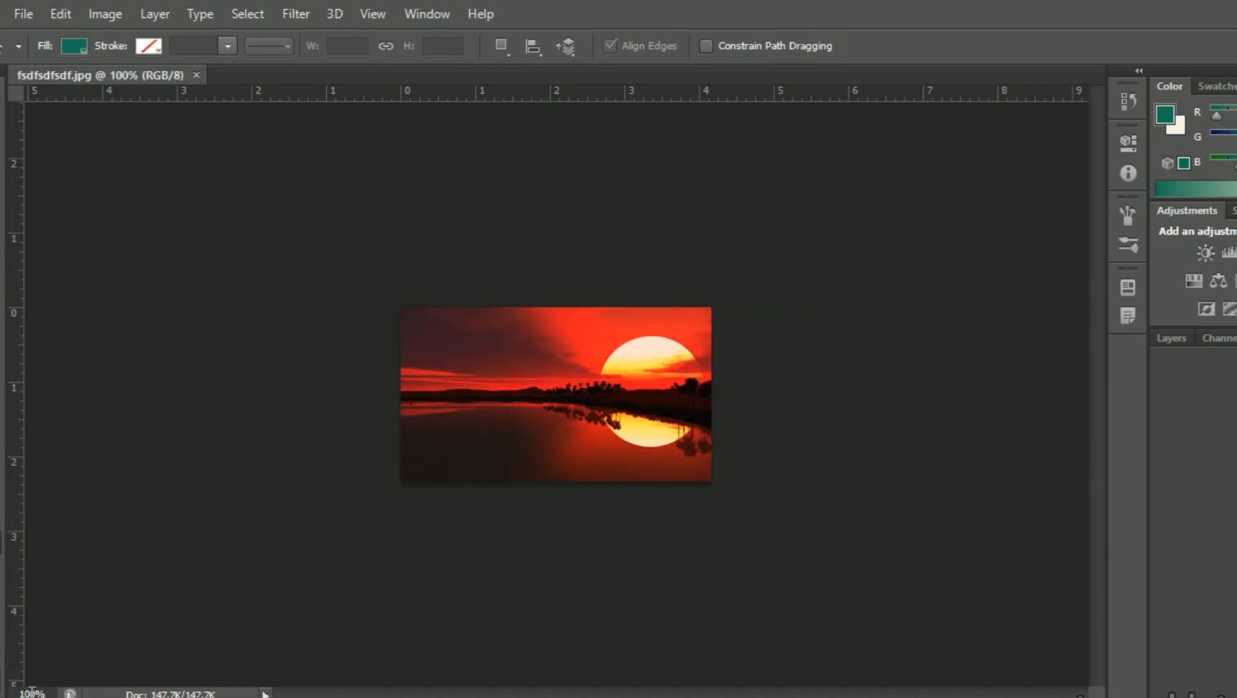
key("ctrl+plus")
key("ctrl+plus")
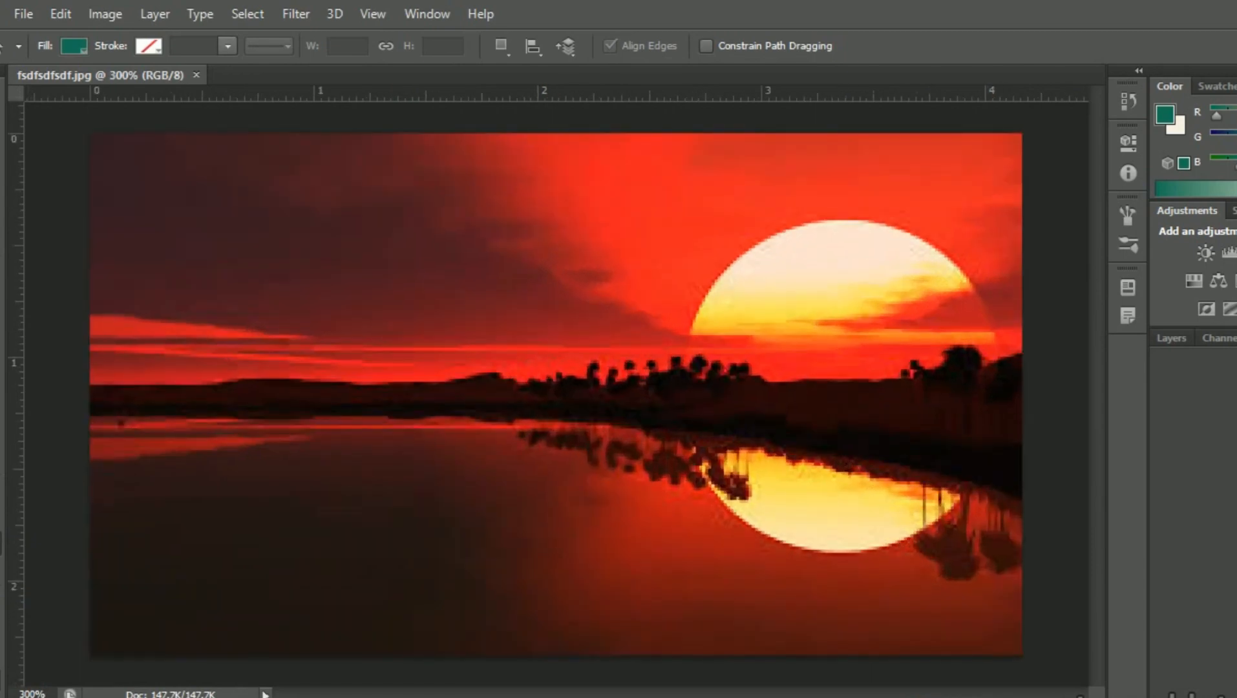
Place Mehwish-Hayat-Pakistani-Girls-Wallpapers.jpg along the canvas's left edge and stretch its height to 25.63%
left_click(28, 11)
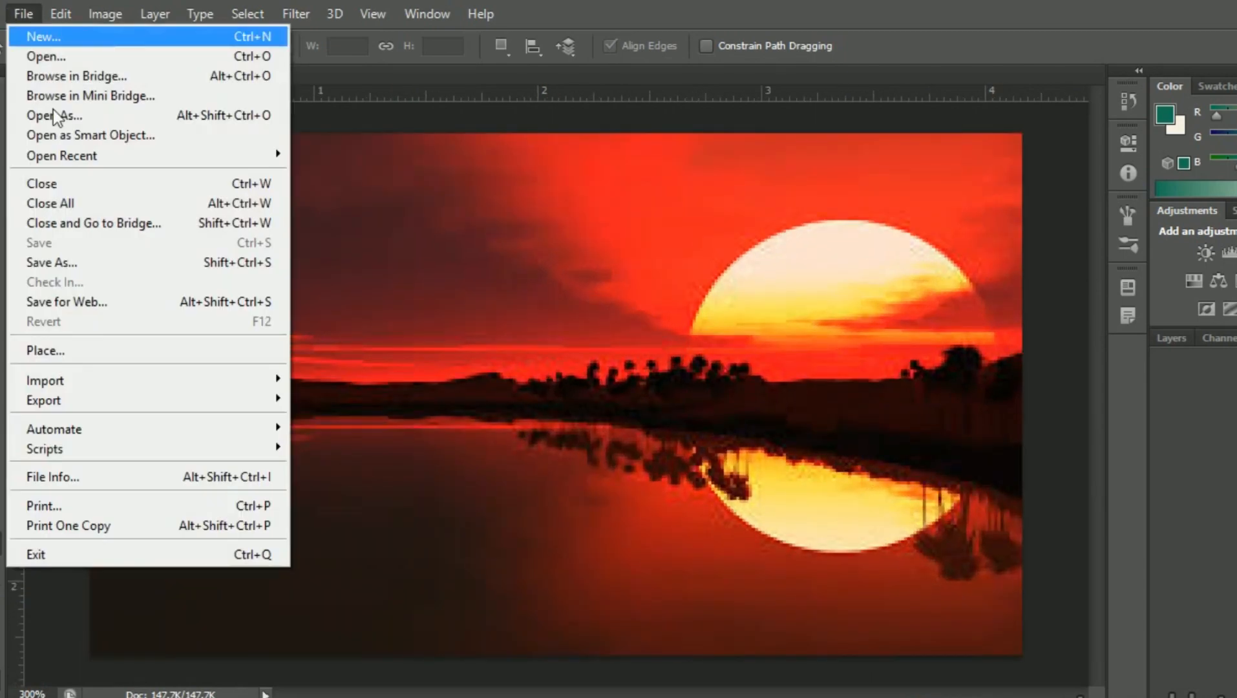
left_click(62, 353)
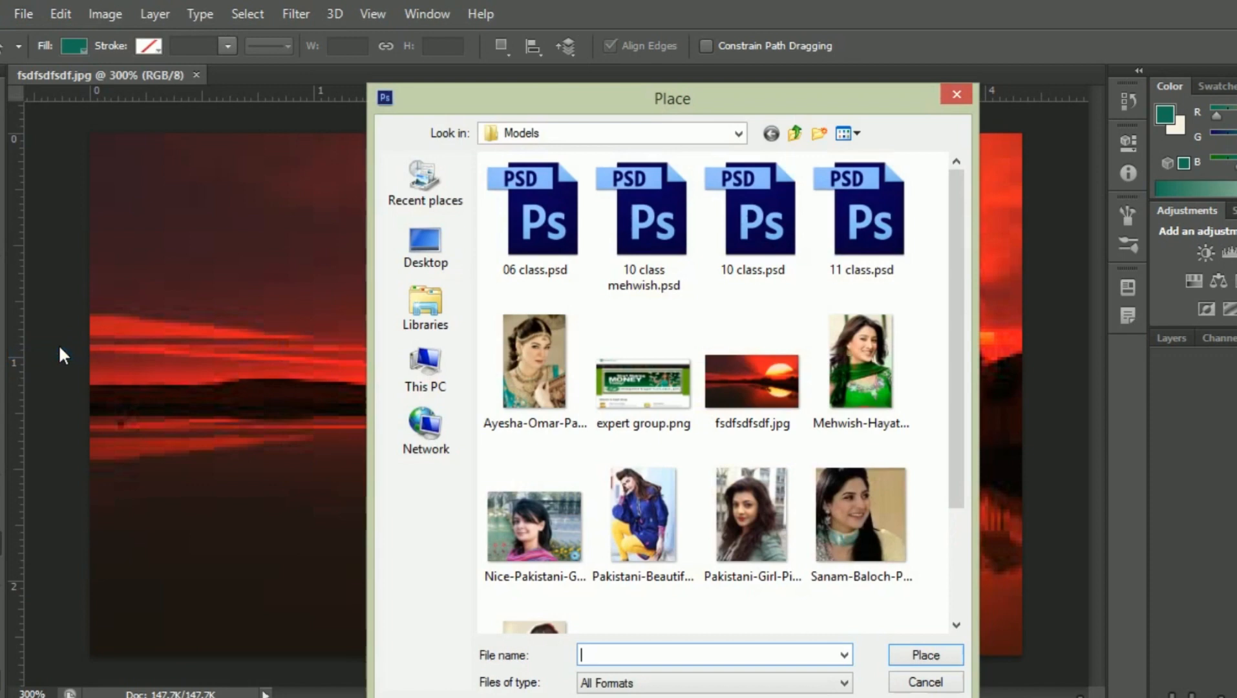
left_click(863, 388)
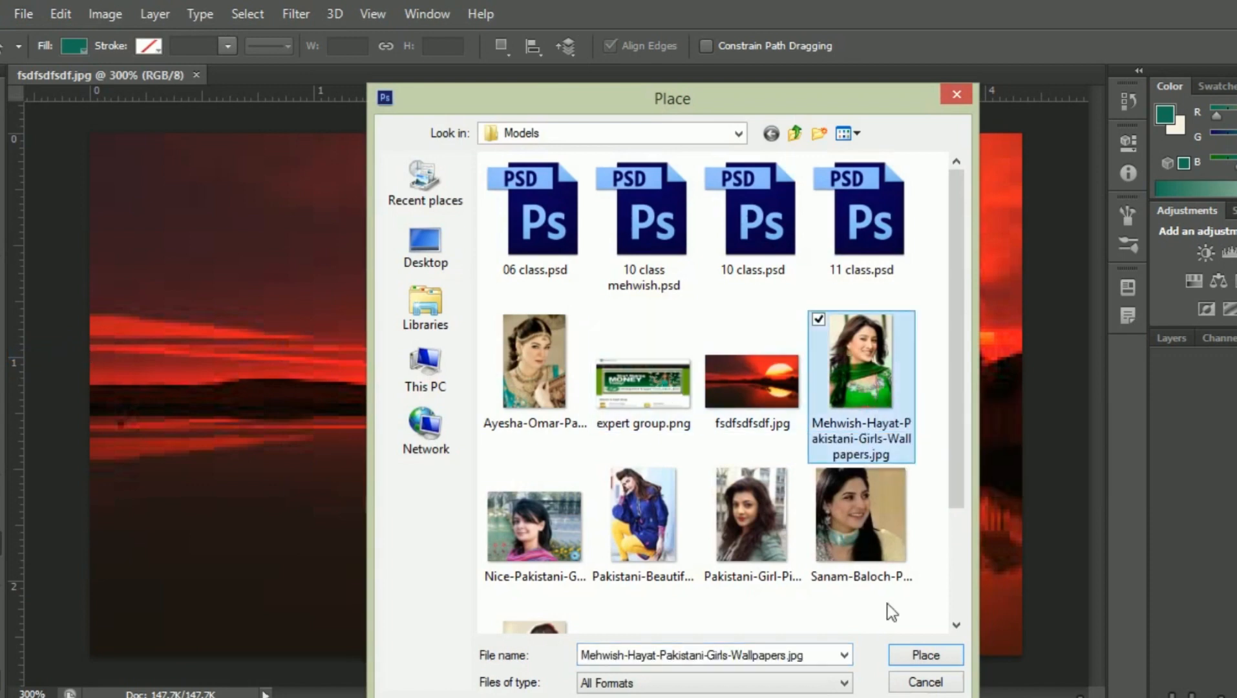
left_click(918, 654)
left_click_drag(527, 548, 260, 531)
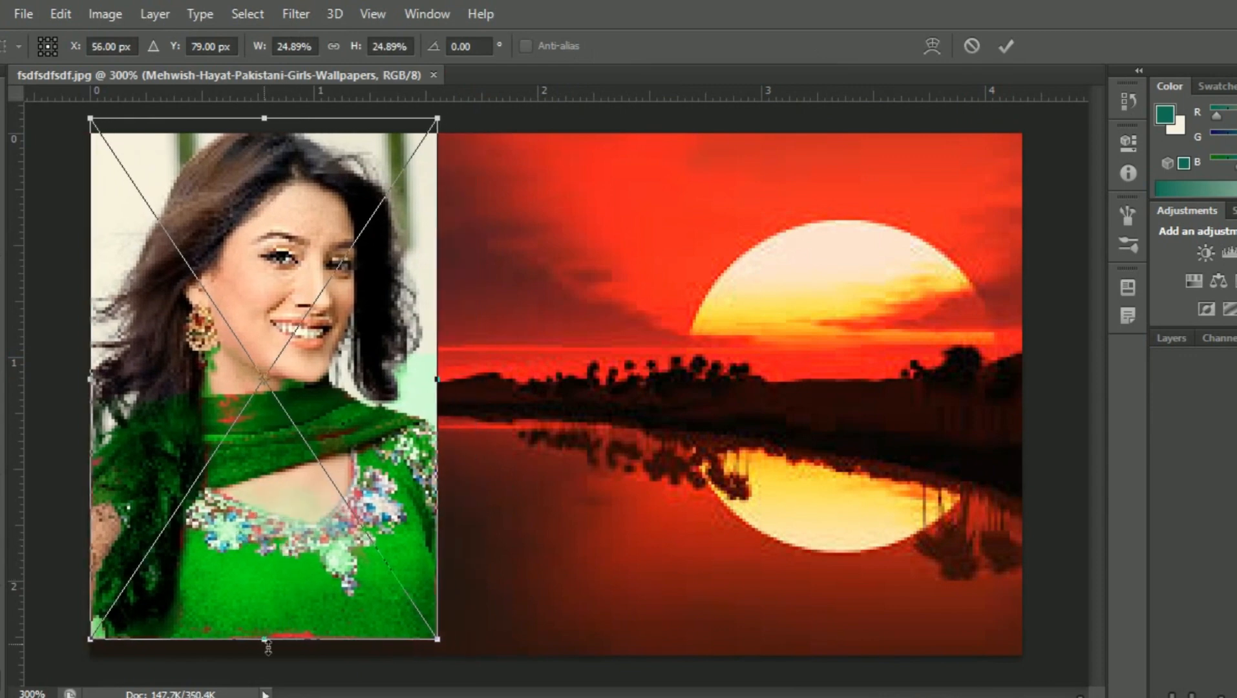
left_click_drag(264, 644, 264, 654)
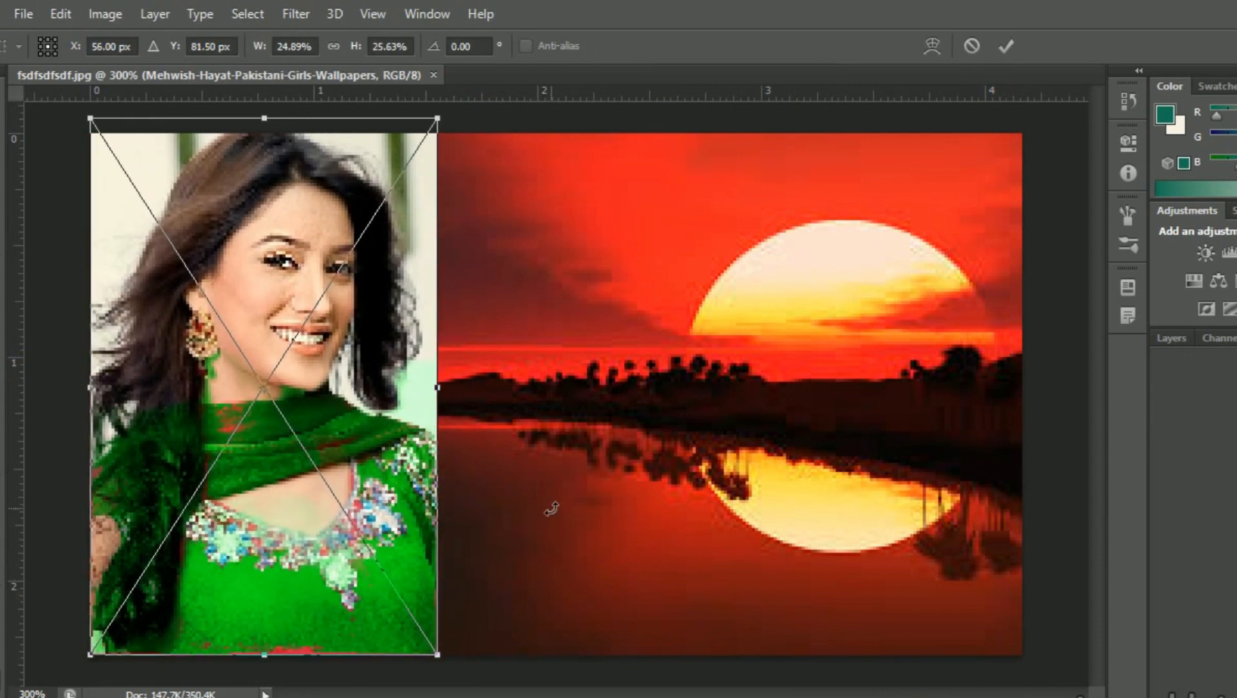
key("Return")
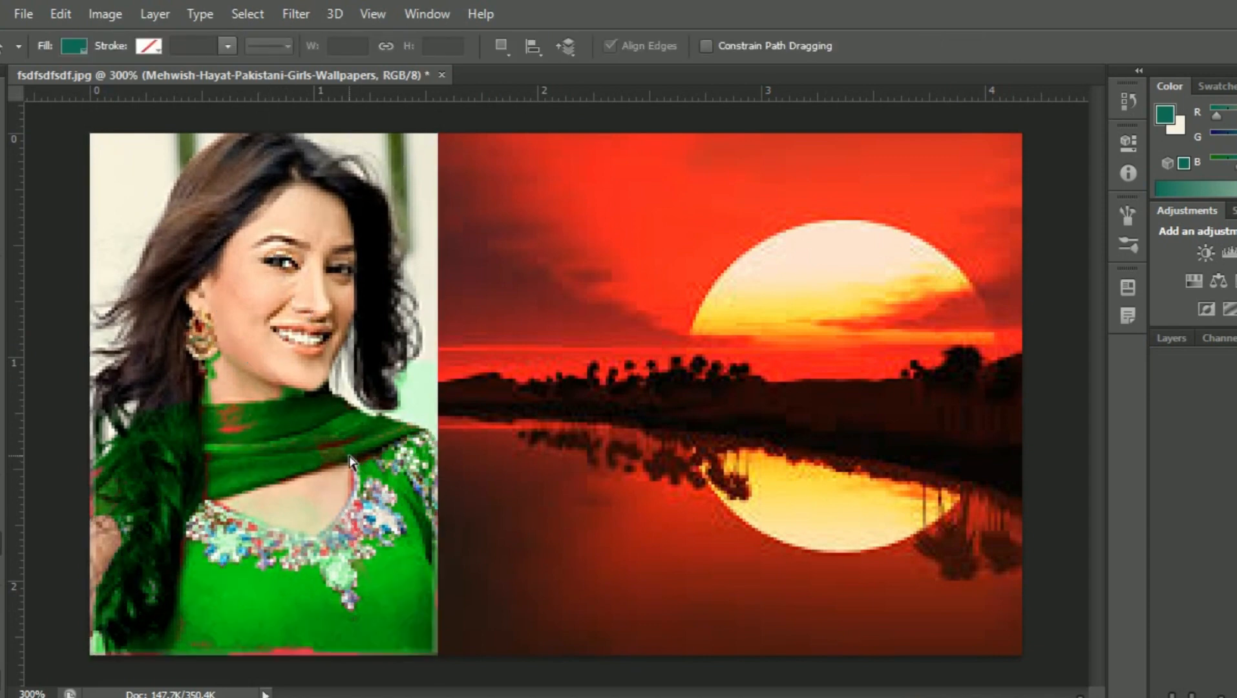
Delete the placed portrait from the sunset image
key("Delete")
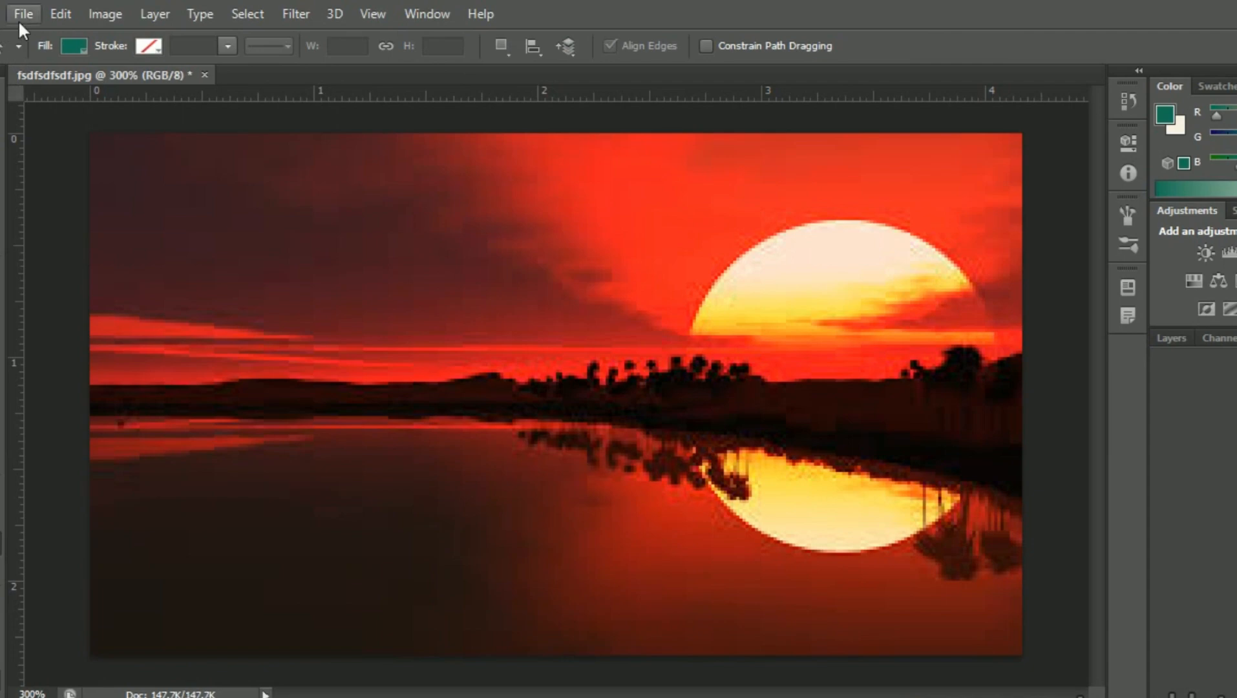
left_click(20, 15)
left_click(22, 62)
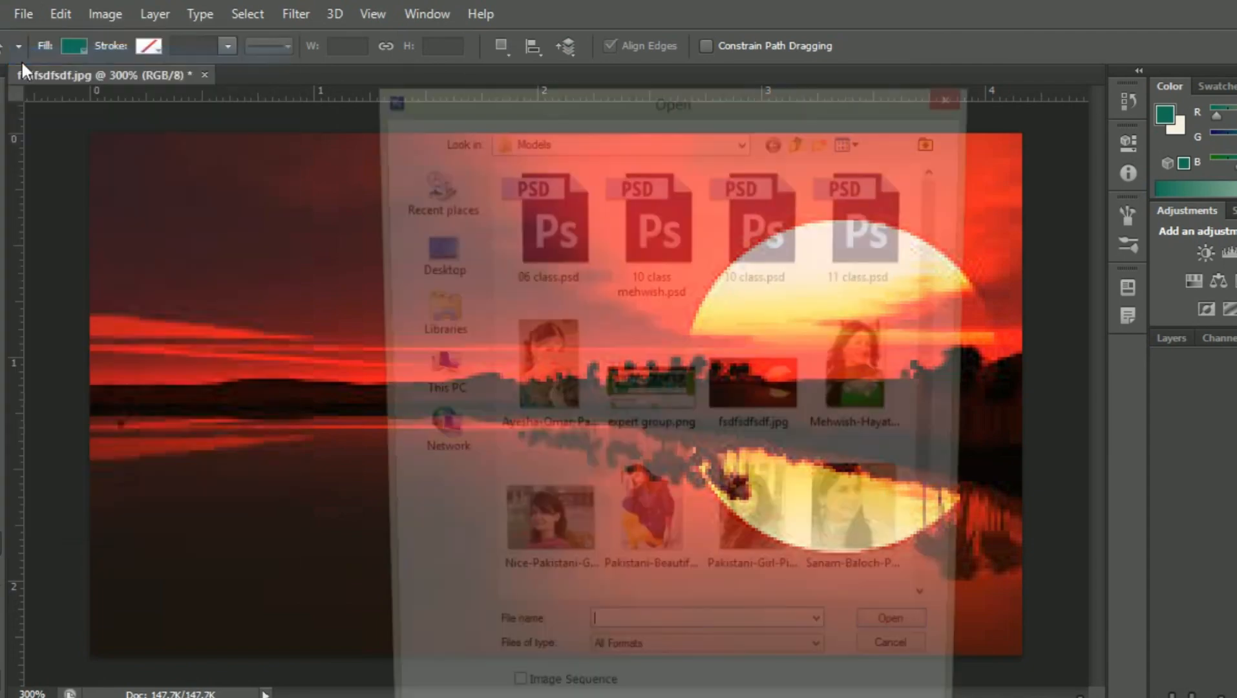
left_click(906, 669)
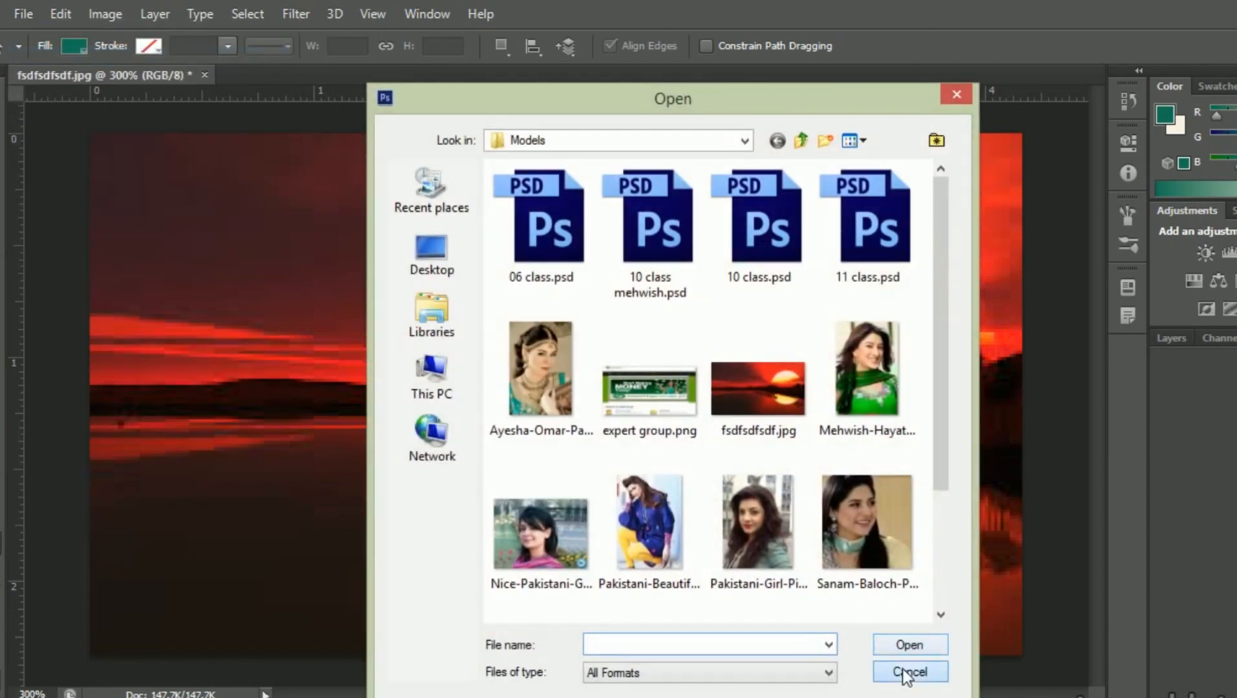
Place Pakistani-Beautiful-Girl-with-Long-Hair-Style.jpg and move it flush with the canvas's left edge
left_click(27, 10)
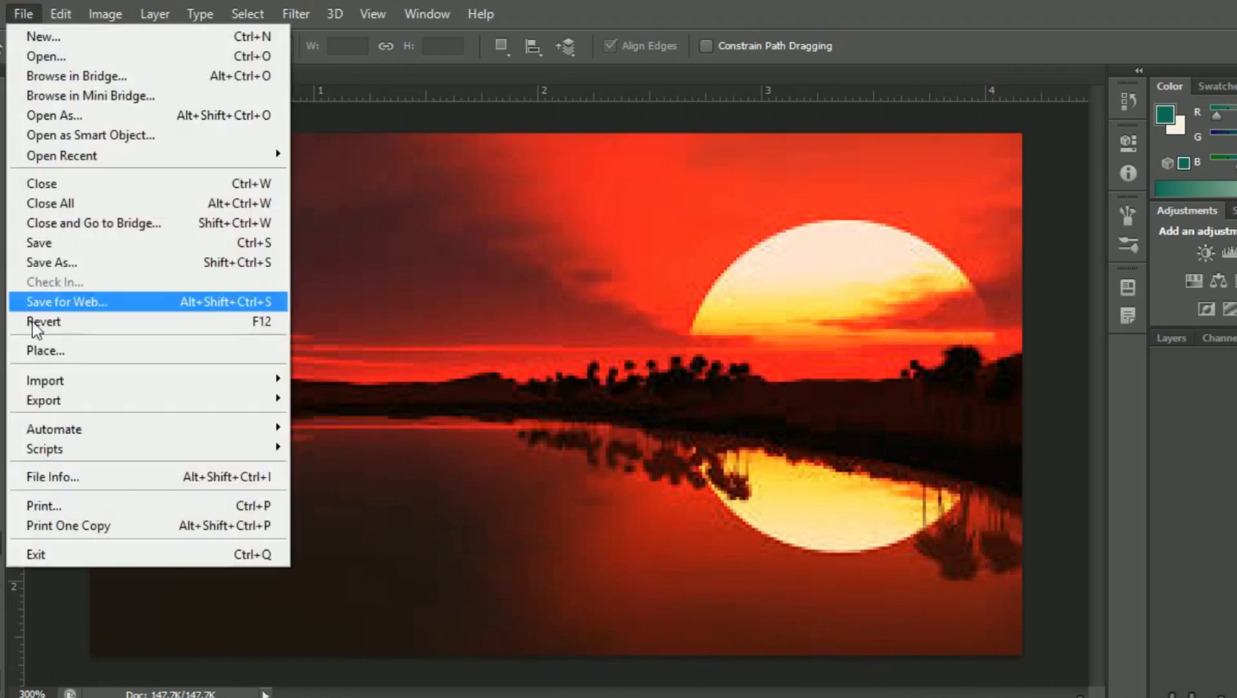
left_click(37, 354)
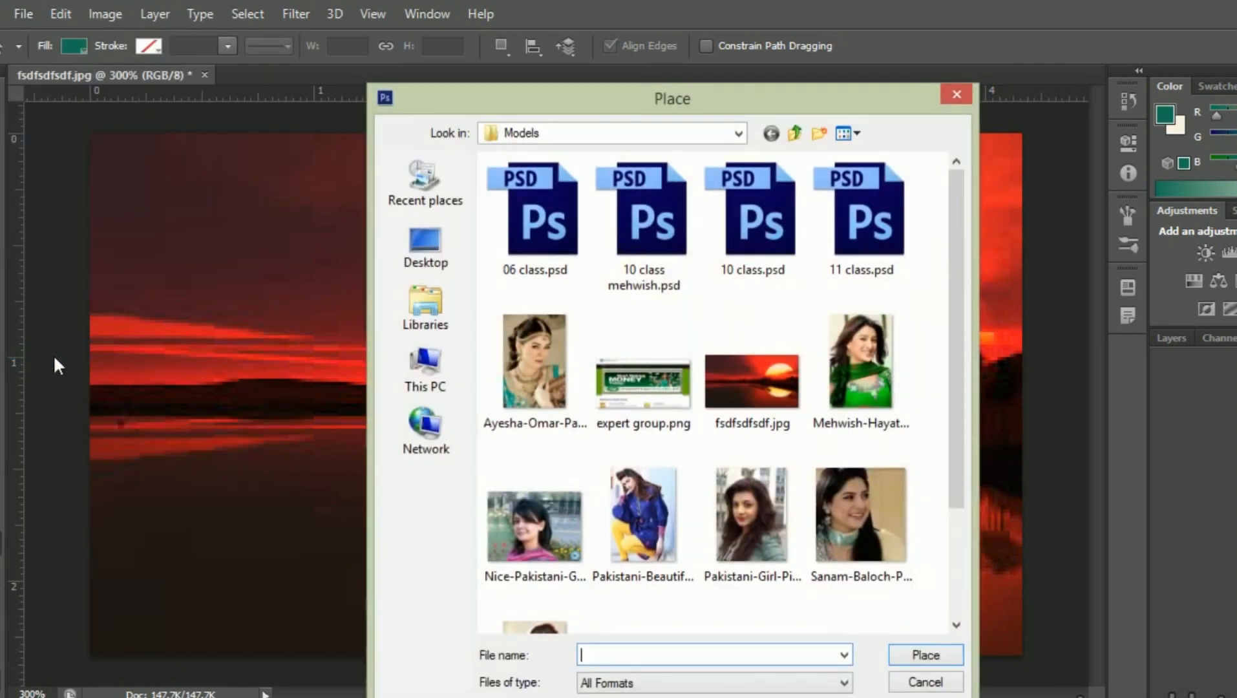
left_click(643, 517)
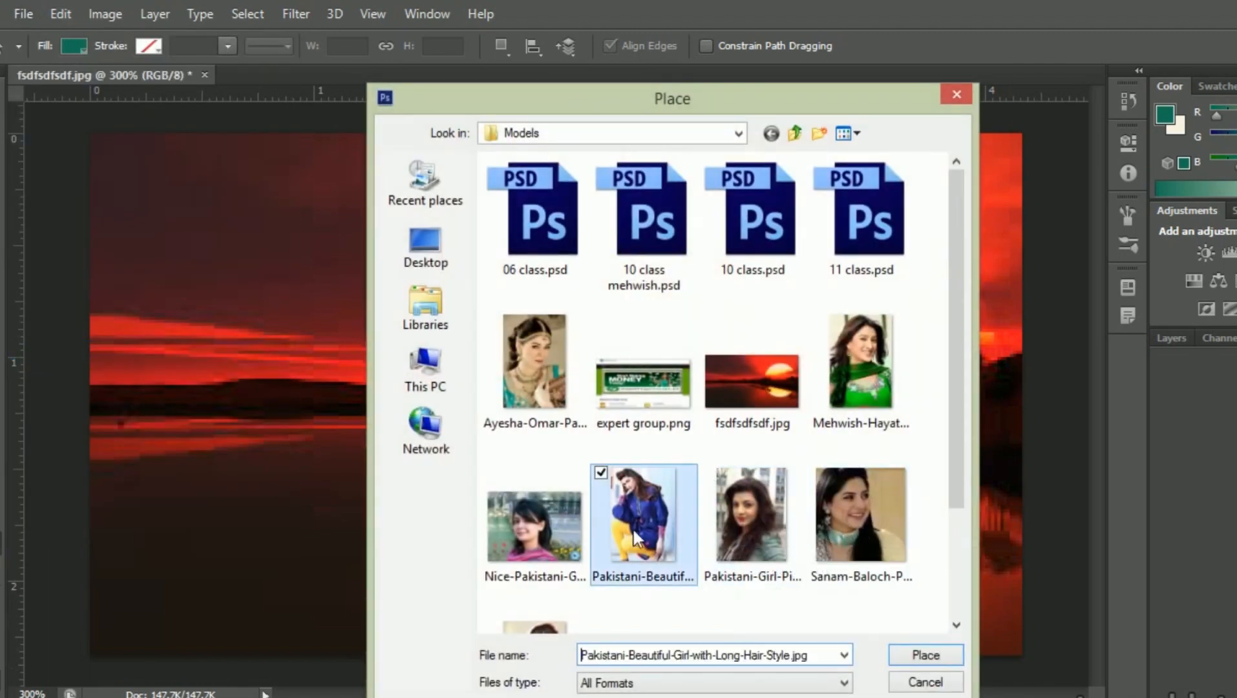
left_click(911, 656)
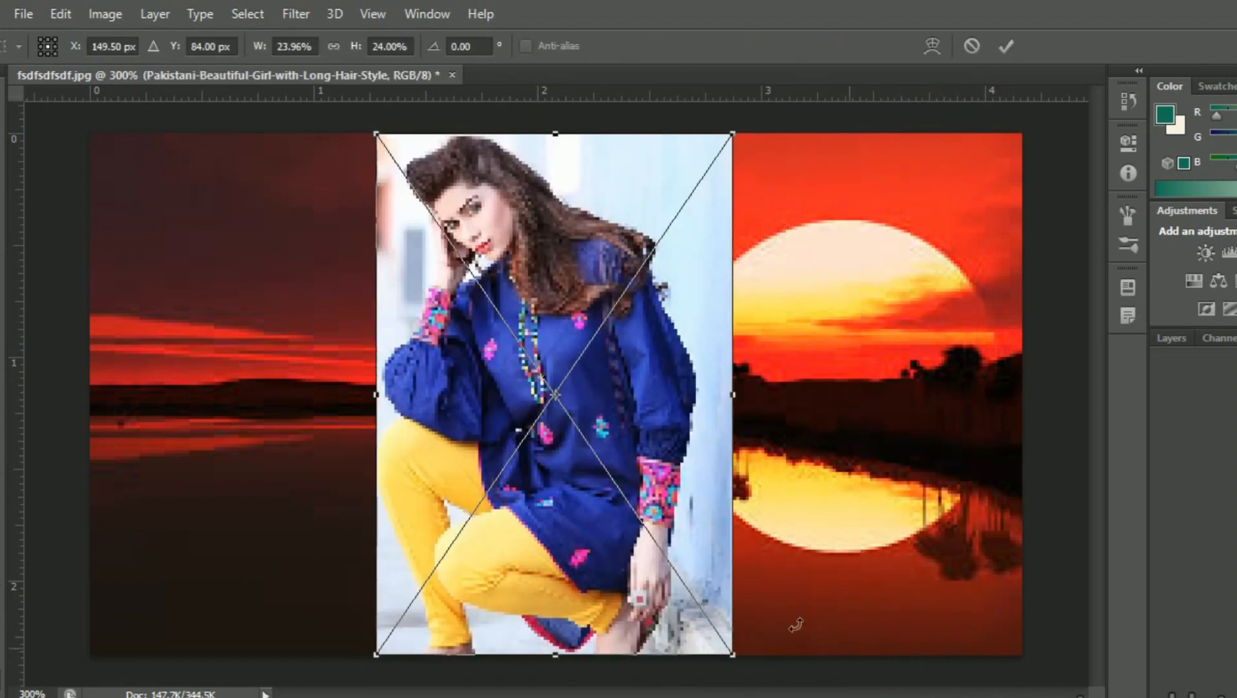
left_click_drag(663, 540, 380, 540)
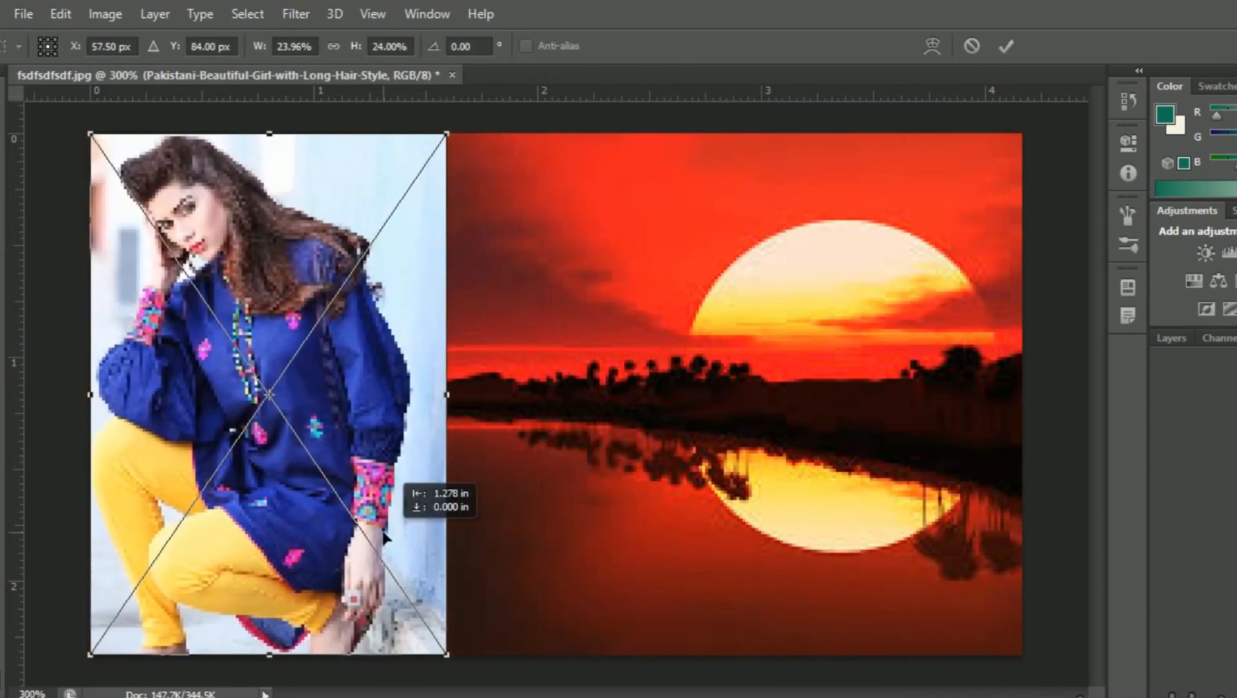
Shrink the placed photo to about 15.42% width and 14.57% height and position it against the canvas's left edge
left_click_drag(442, 139, 319, 338)
left_click_drag(290, 450, 298, 252)
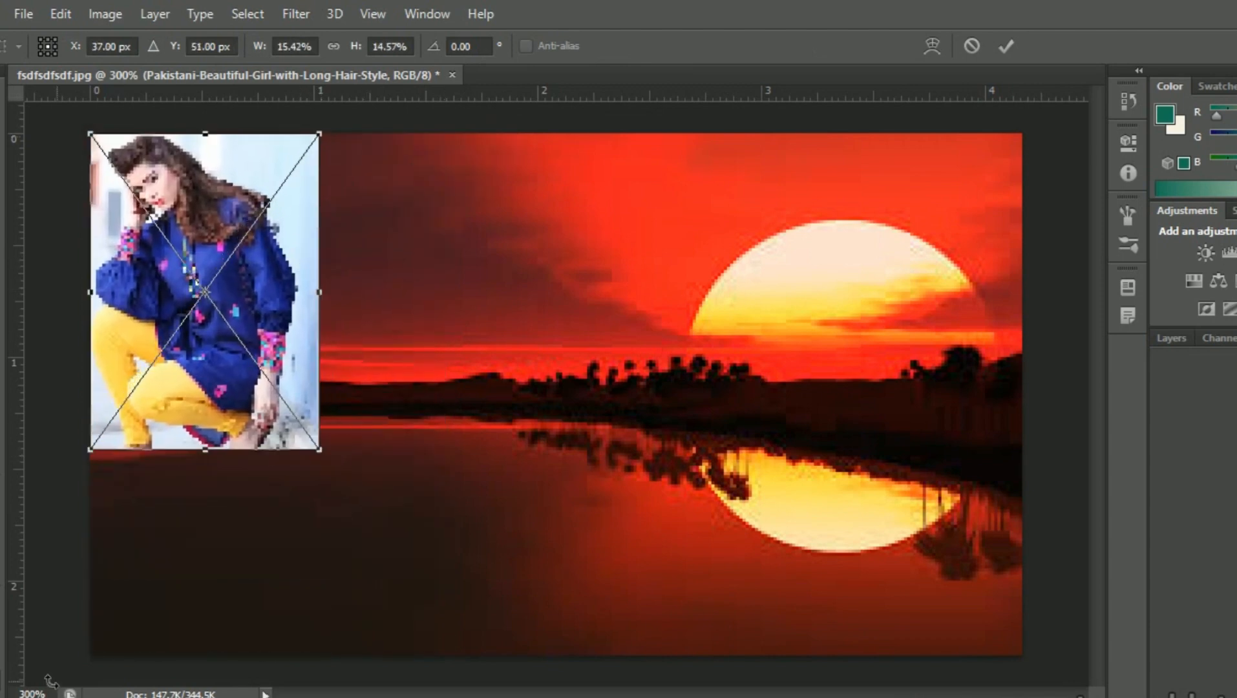
left_click(26, 692)
type("2")
key("Return")
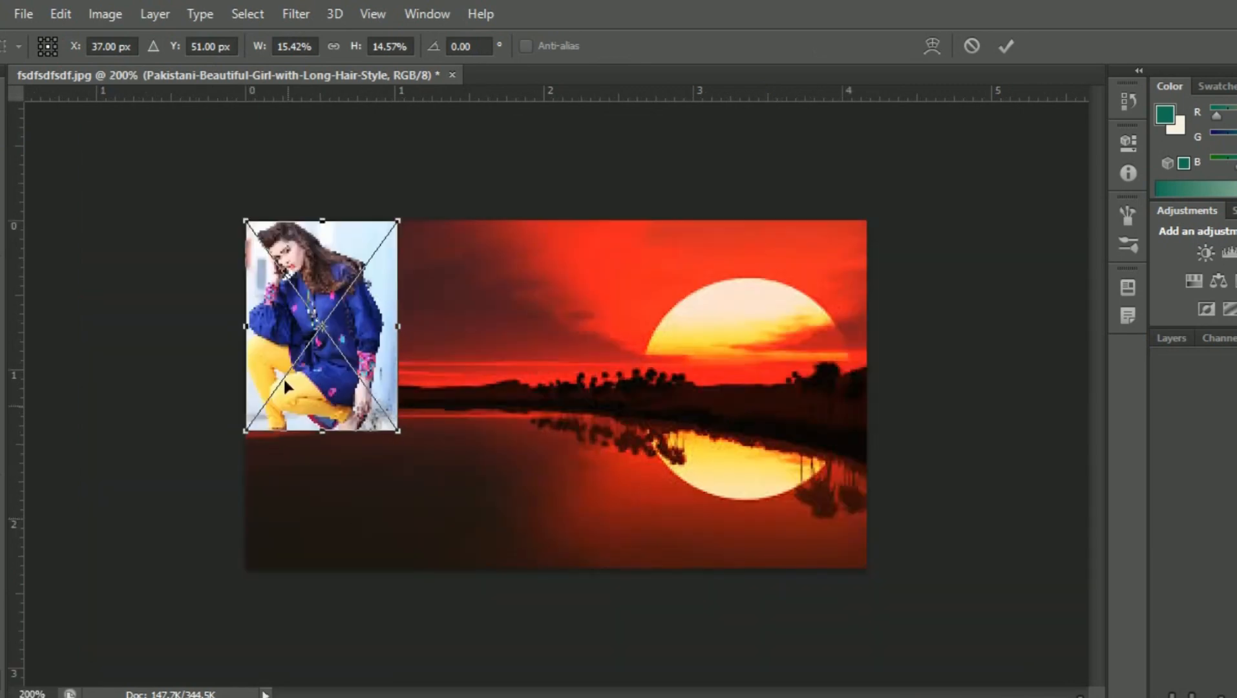
left_click_drag(305, 387, 311, 452)
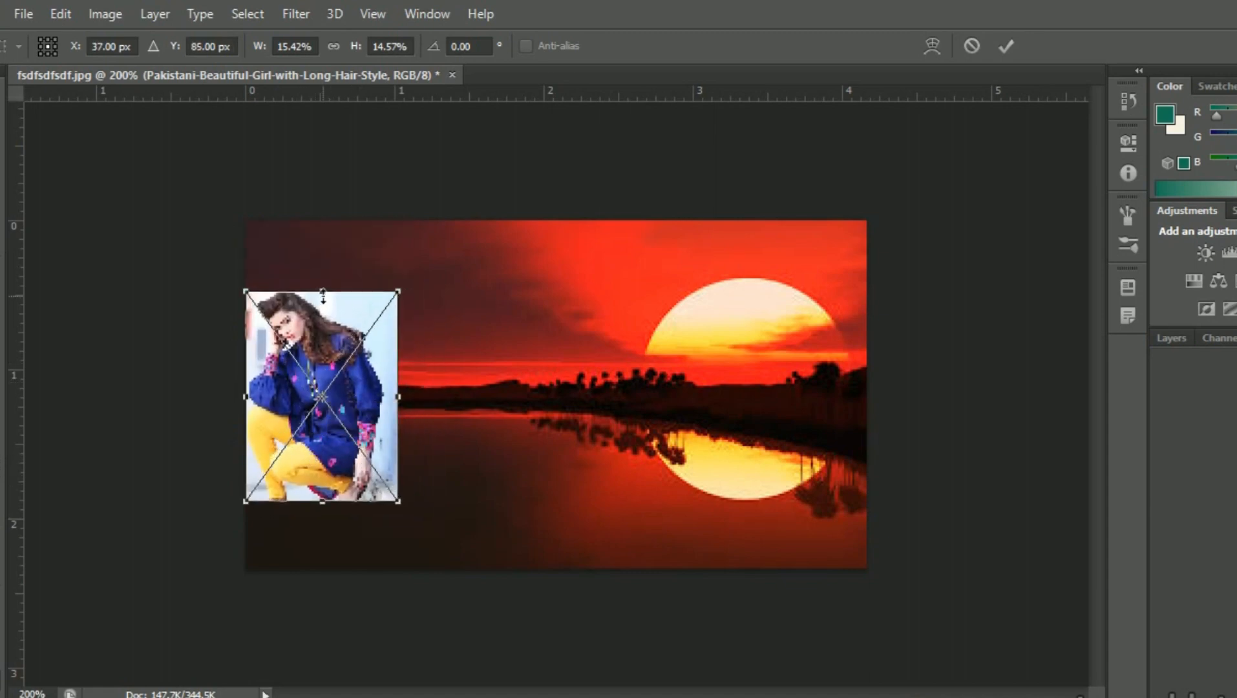
Stretch the placed photo to the full canvas height and about 18.96% width, and commit the placement
left_click_drag(324, 294, 323, 220)
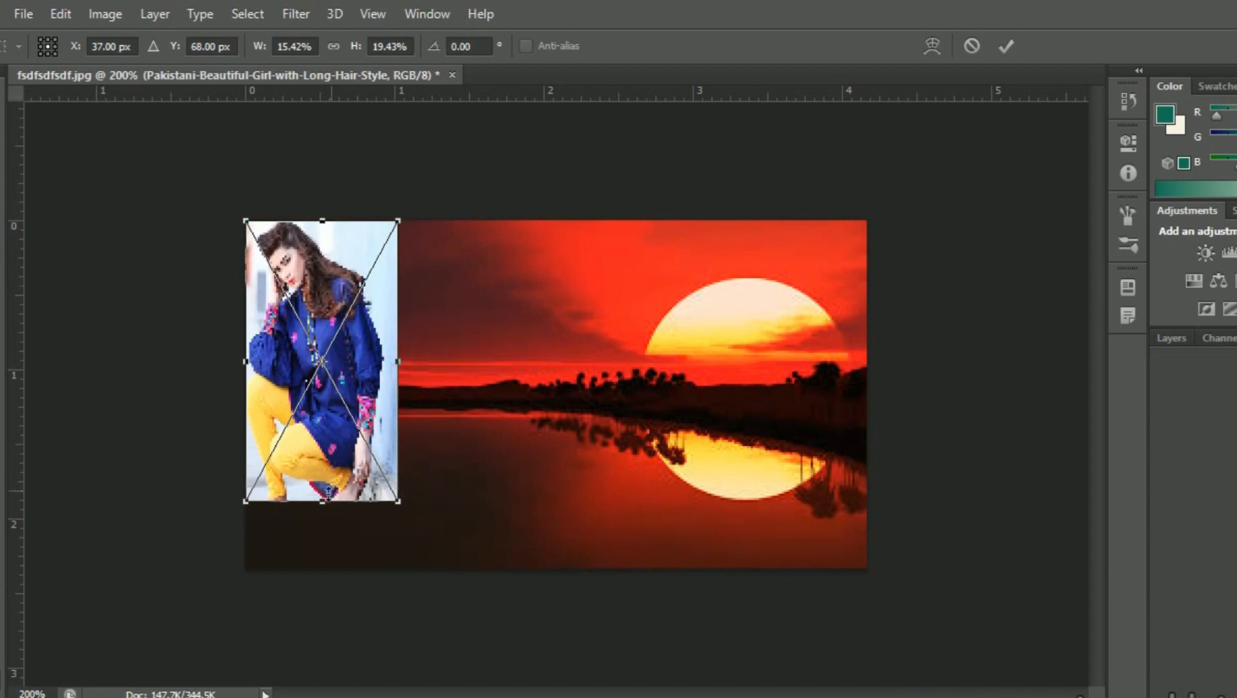
left_click_drag(328, 492, 328, 560)
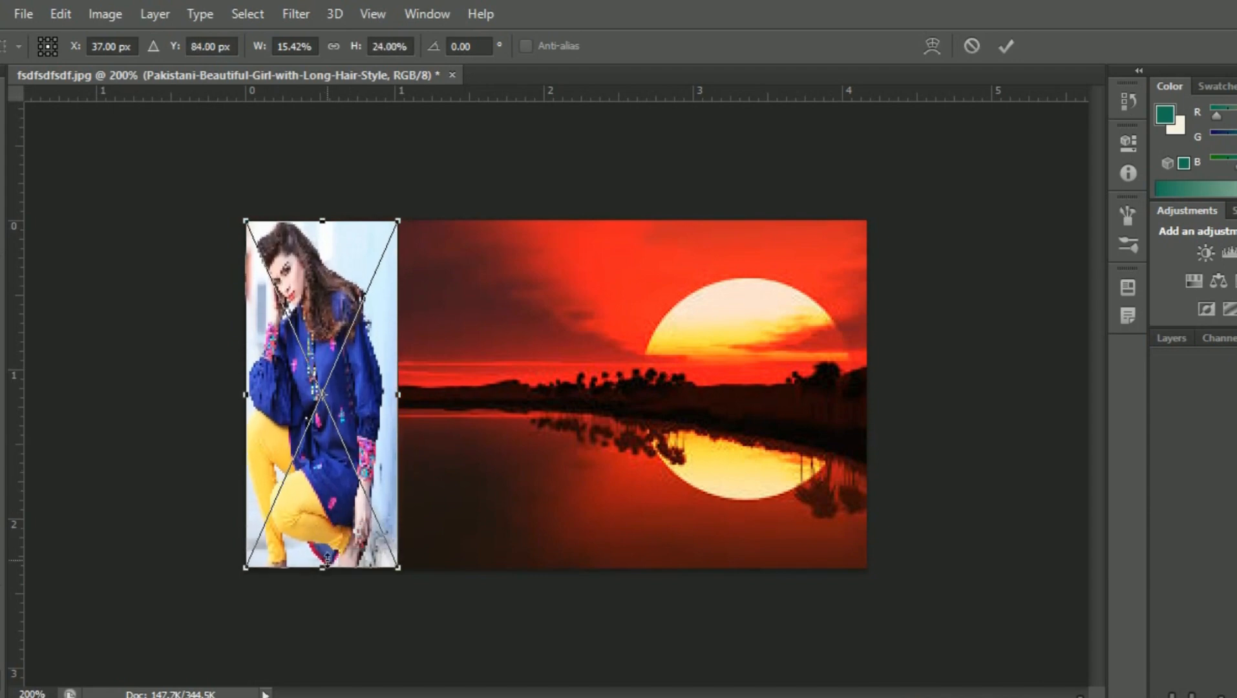
left_click_drag(398, 395, 433, 395)
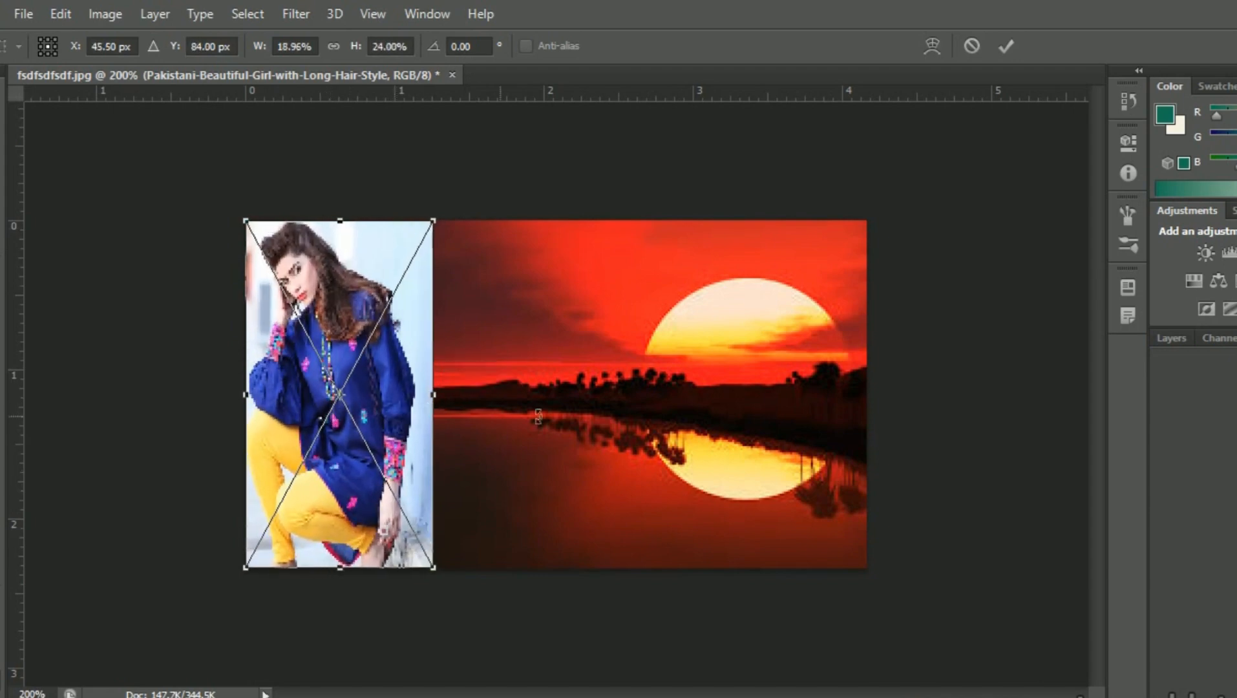
key("Return")
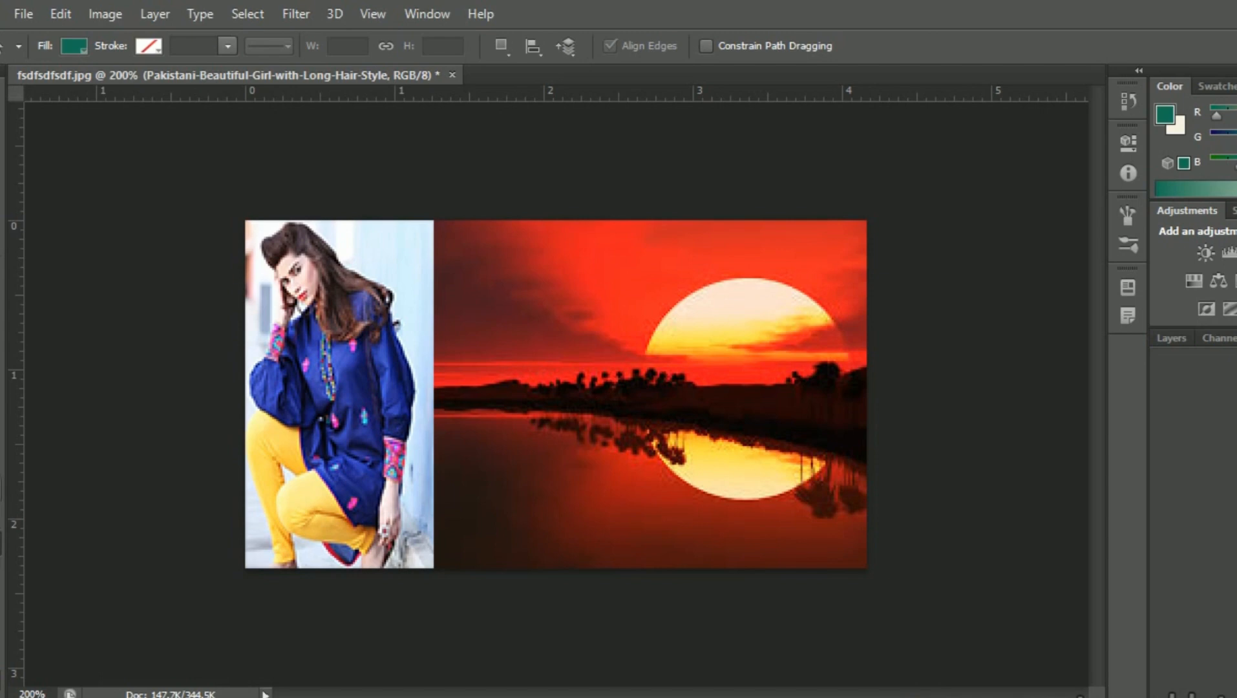
Draw the first three corners of a green shape, about 81 by 45 px, with the Pen tool in the sky between the photo and the sun
right_click(1, 488)
left_click(73, 485)
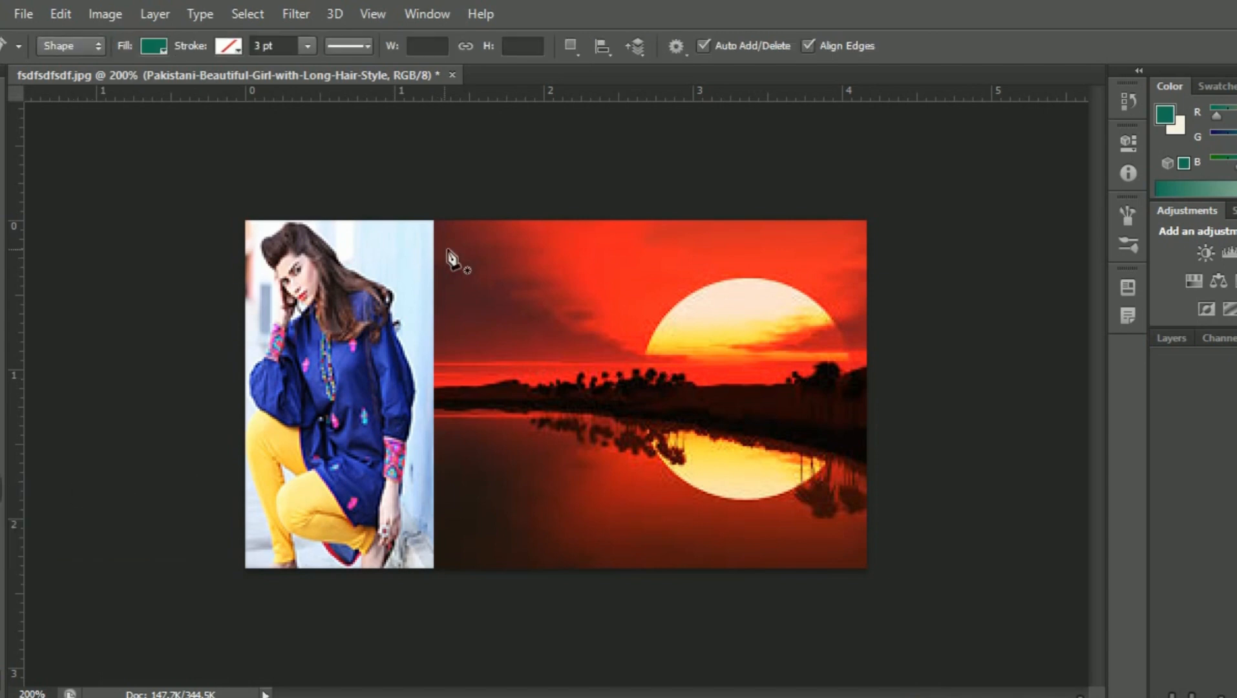
left_click(476, 252)
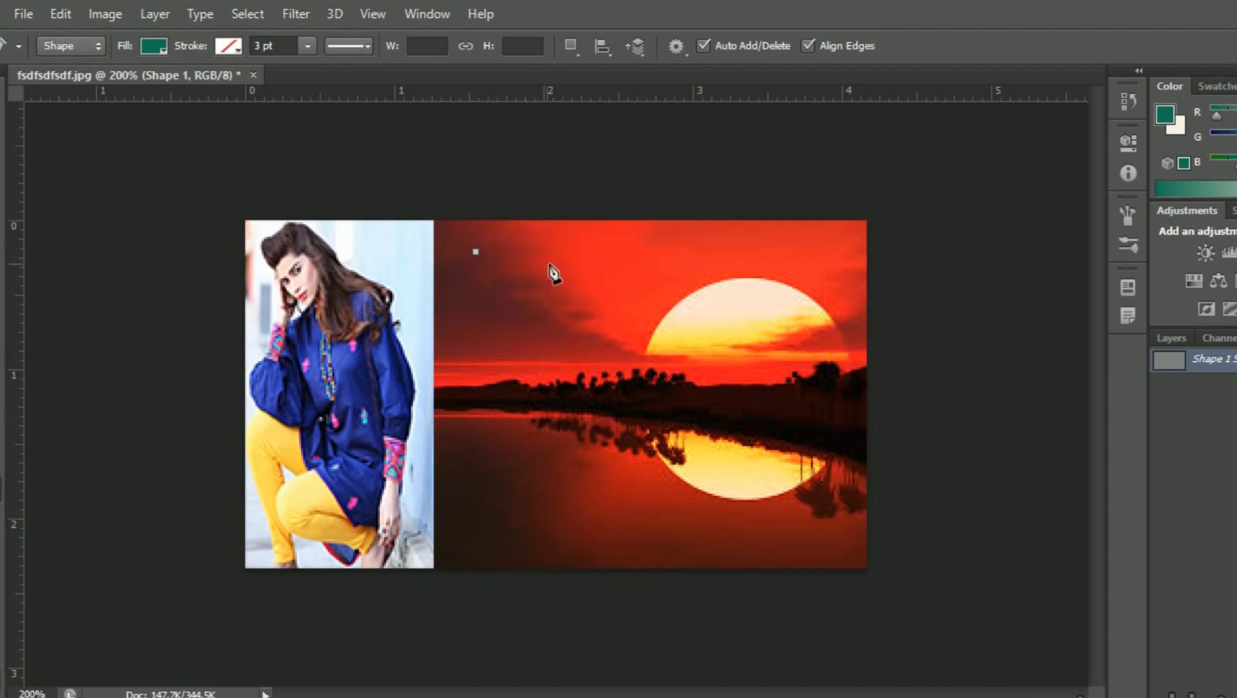
left_click(641, 264)
key("ctrl+z")
left_click(637, 258)
left_click_drag(641, 250, 641, 251)
left_click(643, 343)
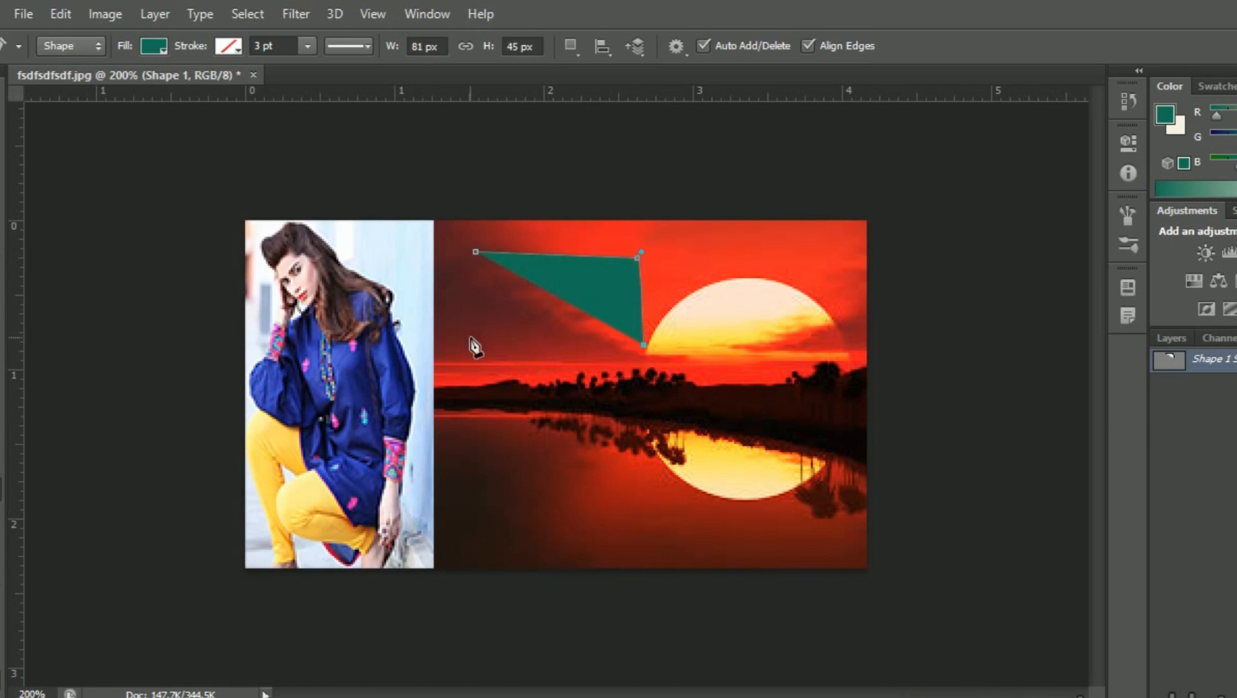
Add a fourth pen point below the first corner to make the green shape a quadrilateral
left_click(1, 106)
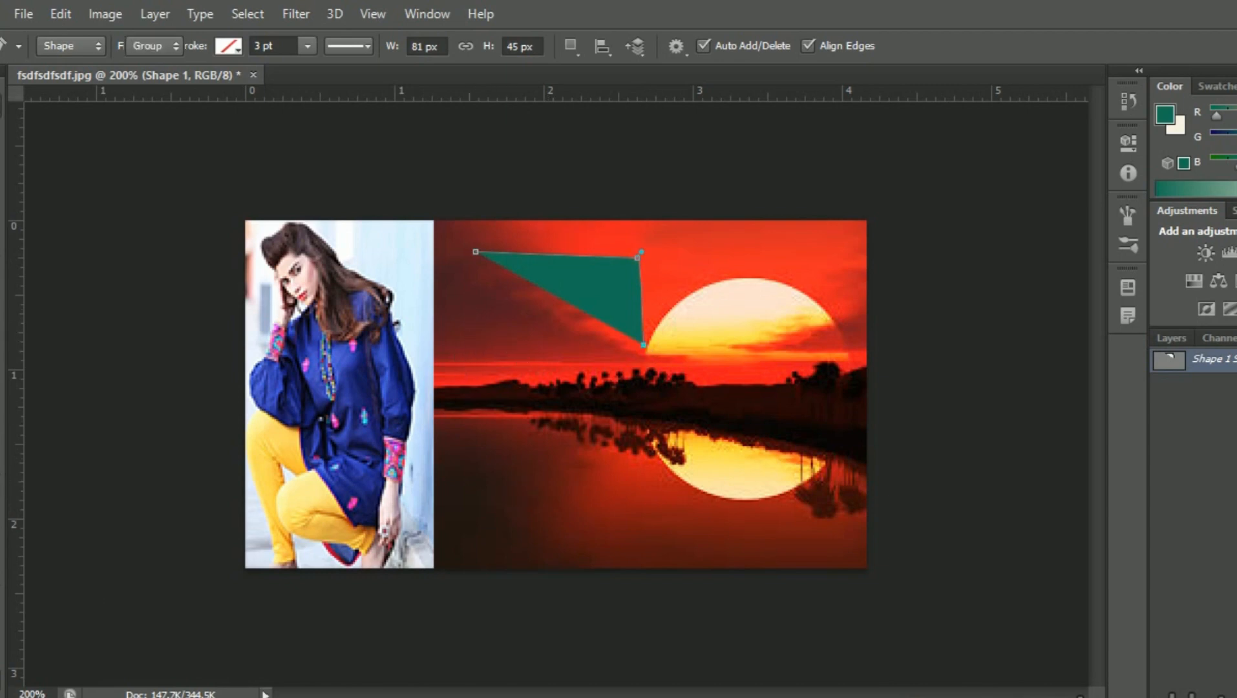
left_click(0, 489)
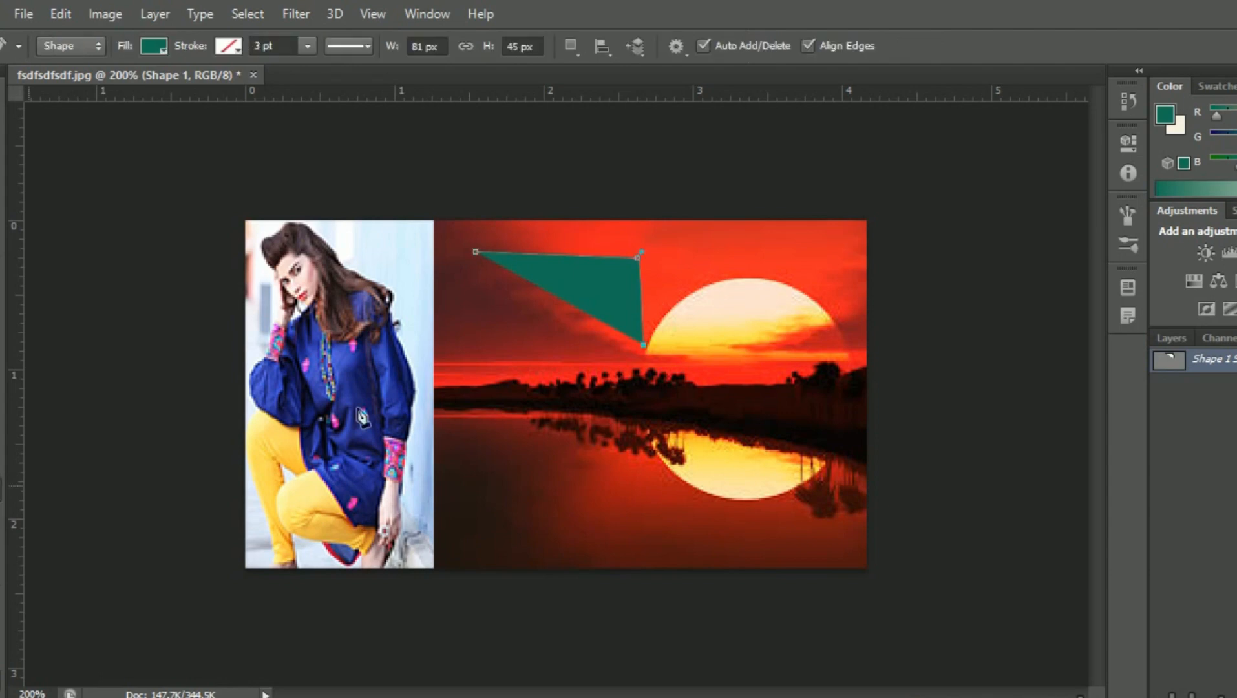
left_click(481, 331)
left_click(482, 331)
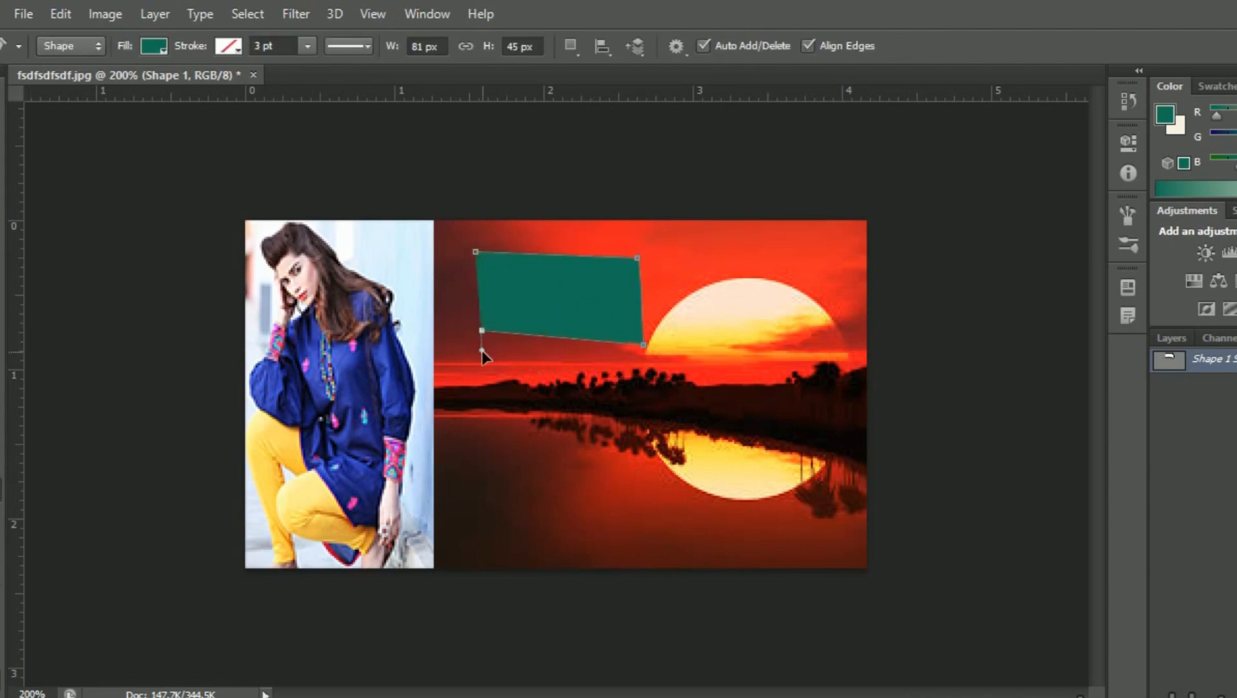
Extend the green shape downward and along the shoreline with additional Pen tool anchor points
left_click(480, 390)
left_click(503, 409)
left_click(583, 405)
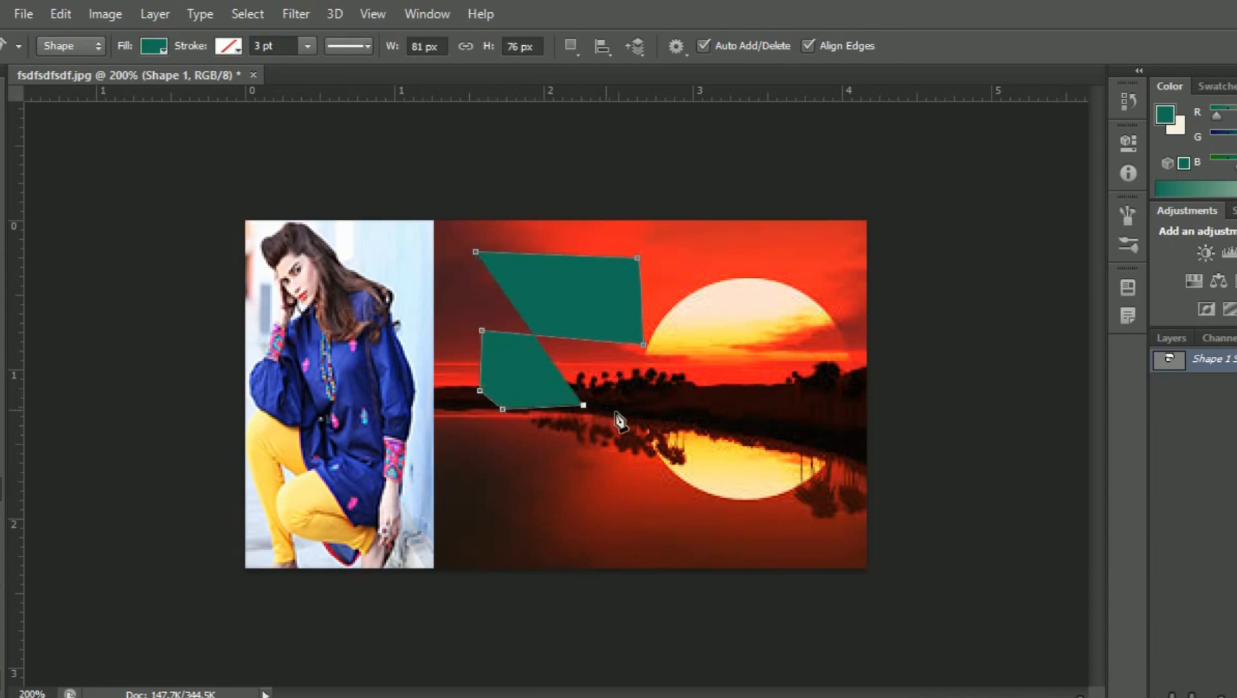
left_click(633, 415)
left_click(654, 416)
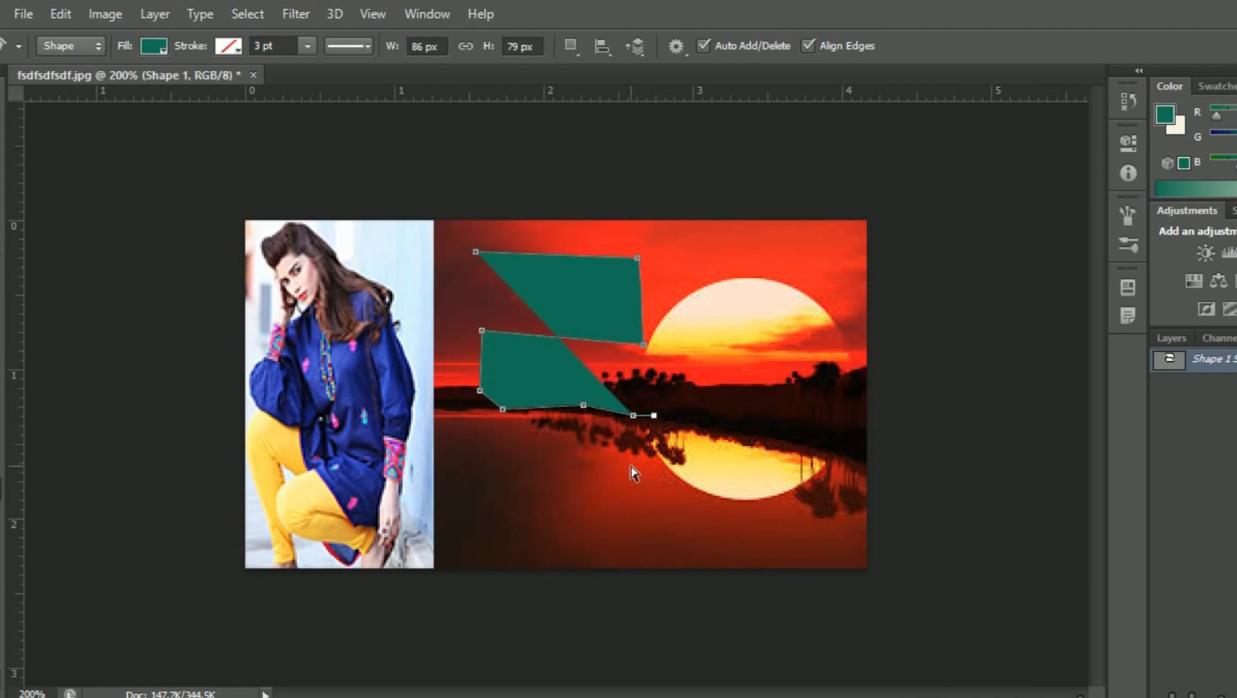
Undo the extra anchor points back to the four-cornered green shape
key("ctrl+alt+z")
key("ctrl+alt+z")
key("ctrl+alt+z")
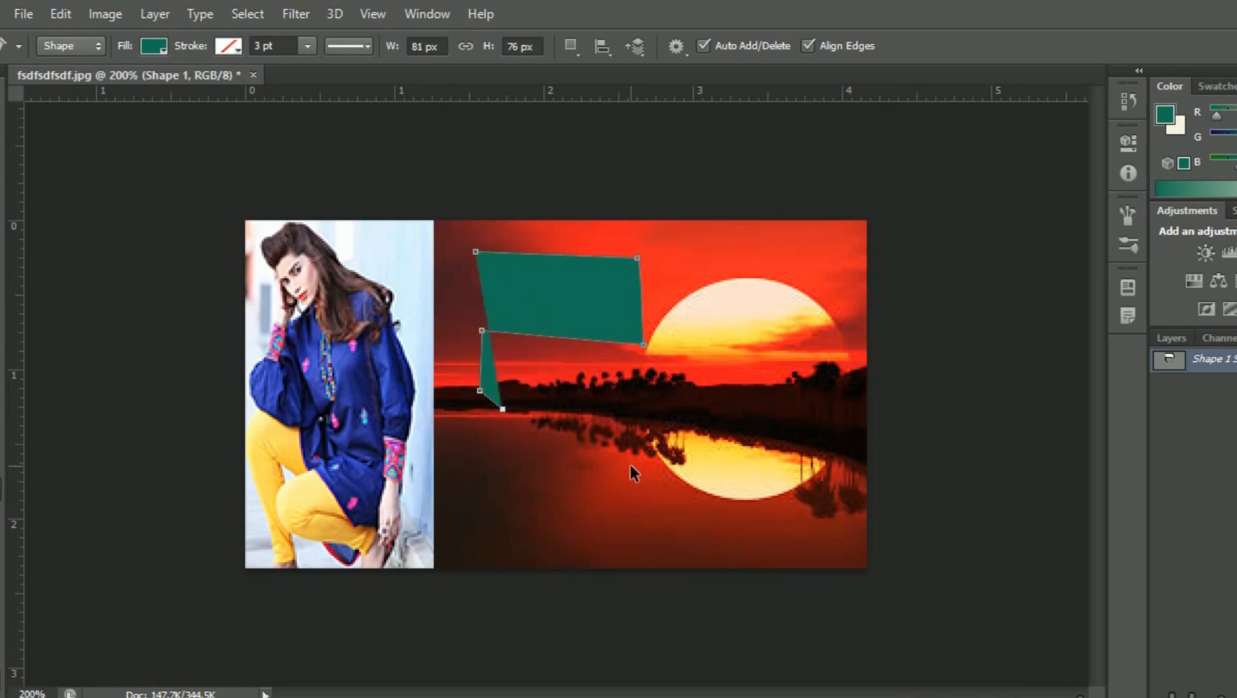
key("ctrl+alt+z")
key("ctrl+alt+z")
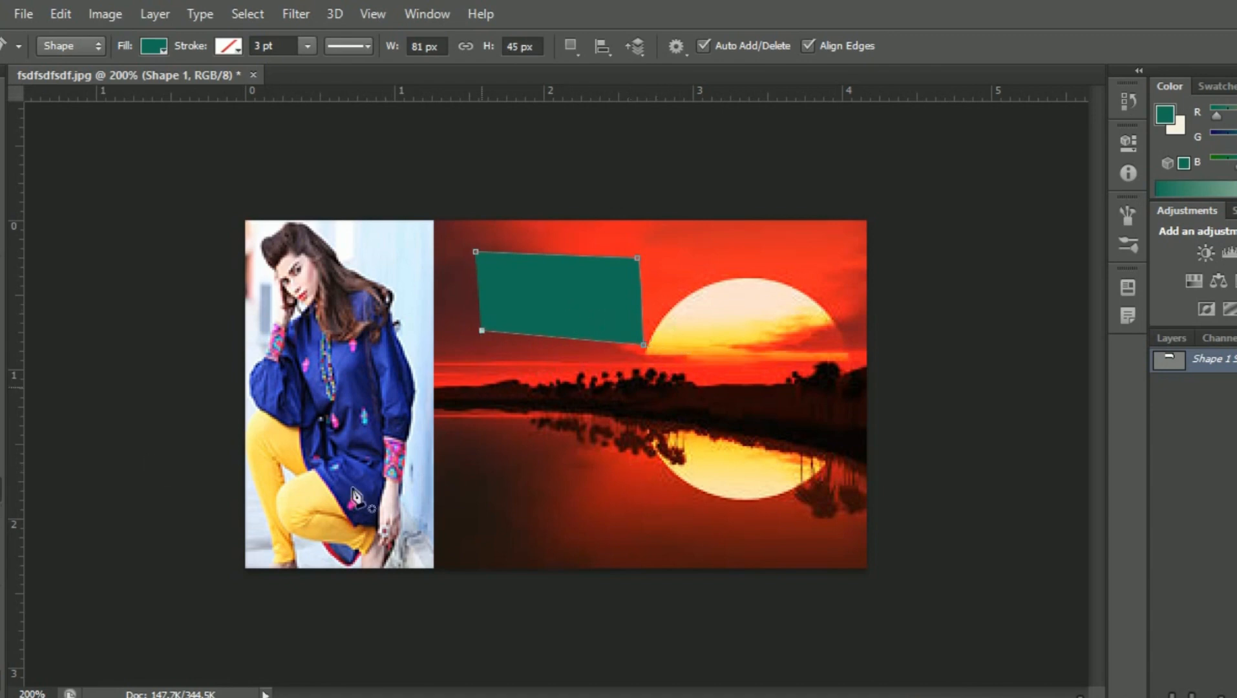
Move the green quadrilateral slightly up and left with the Path Selection tool, toward the canvas's upper edge beside the photo
left_click(29, 550)
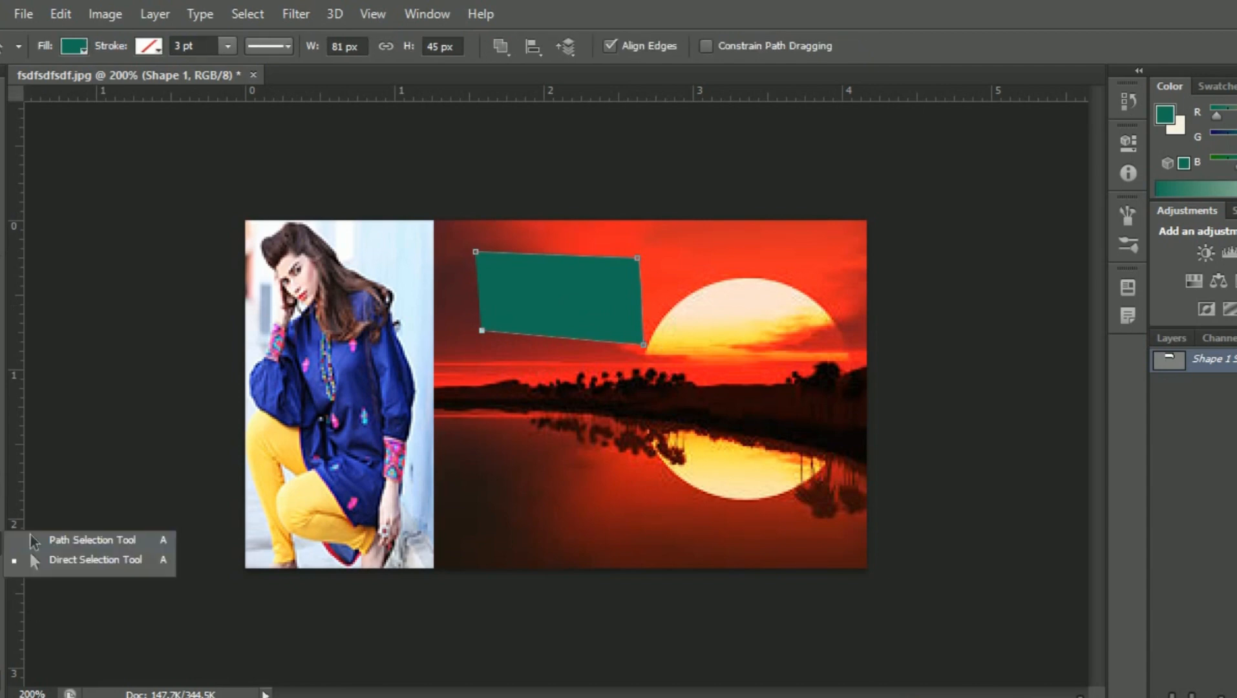
left_click(42, 540)
left_click_drag(526, 294, 502, 275)
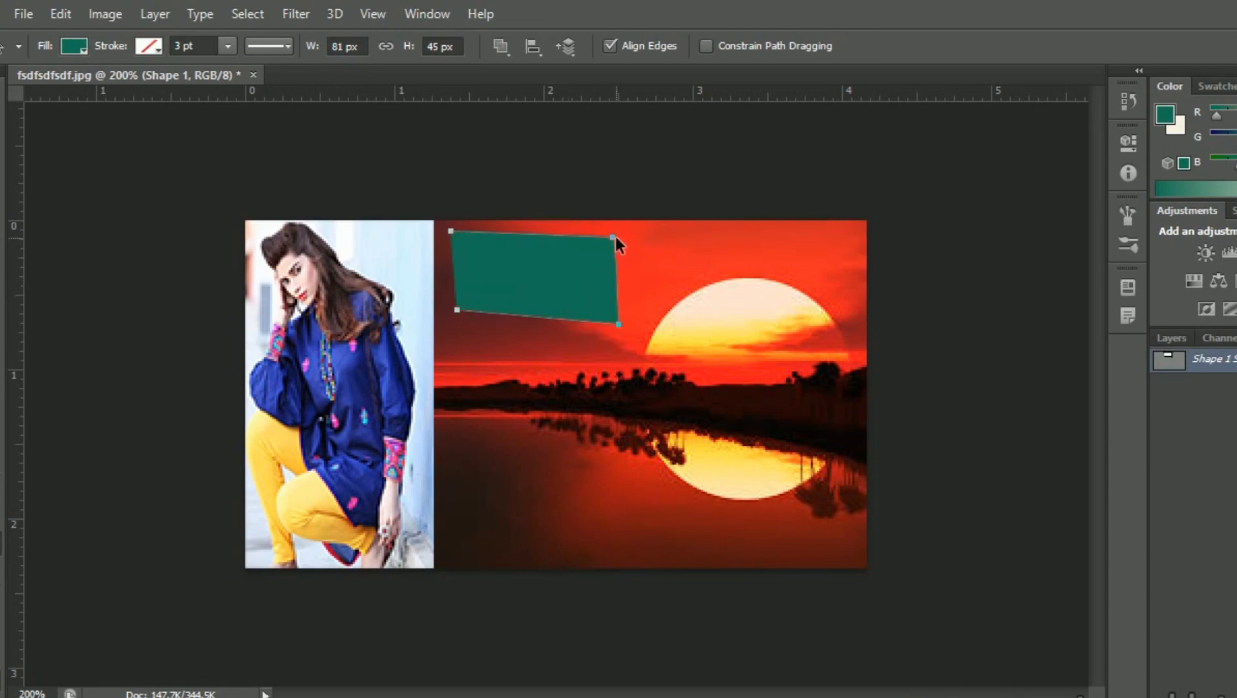
Move the green quadrilateral down to the horizon beside the photo, and place two copies of it over the water
left_click_drag(619, 237, 621, 319)
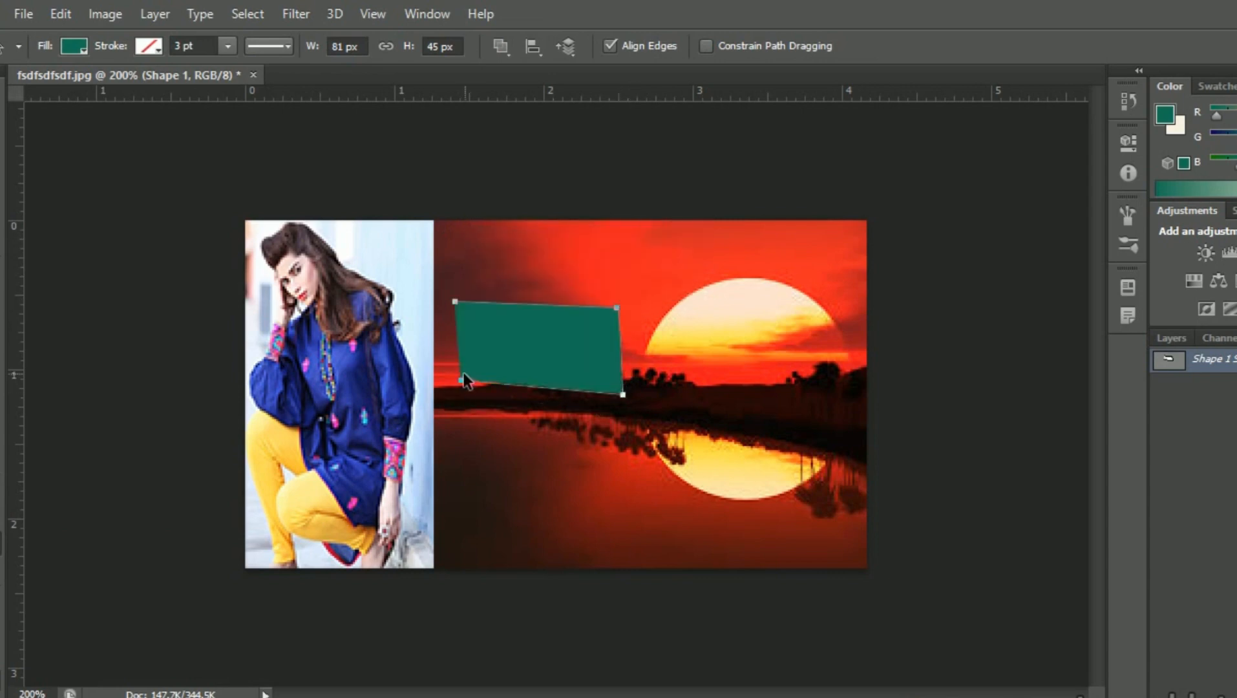
left_click_drag(463, 386, 465, 402)
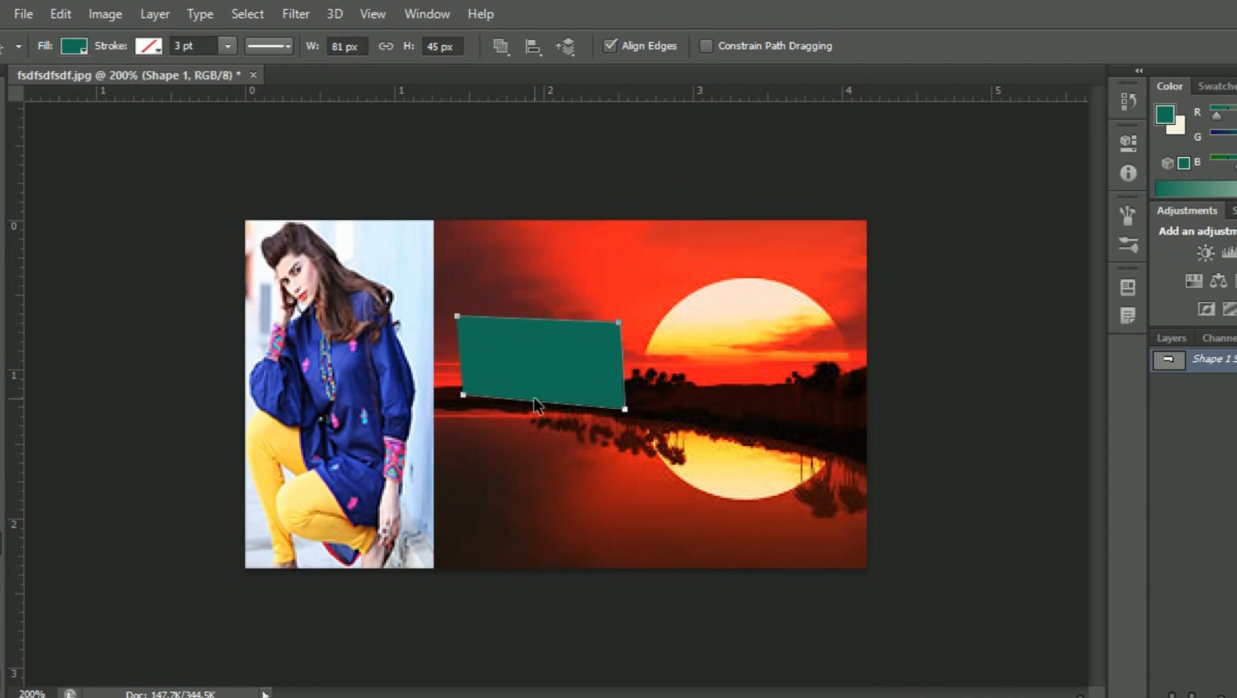
left_click_drag(561, 376, 731, 499)
left_click_drag(579, 374, 555, 486)
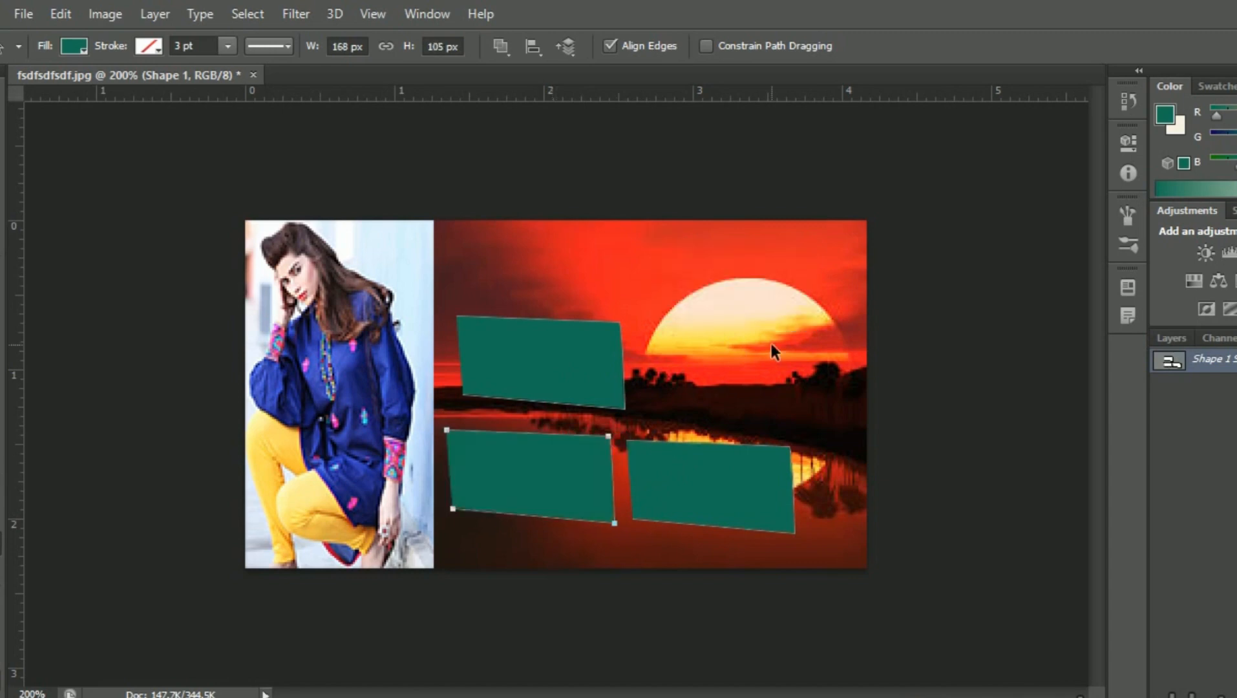
Skew the upper green quadrilateral with the Direct Selection Tool by shifting its two lower corners to the right
right_click(2, 543)
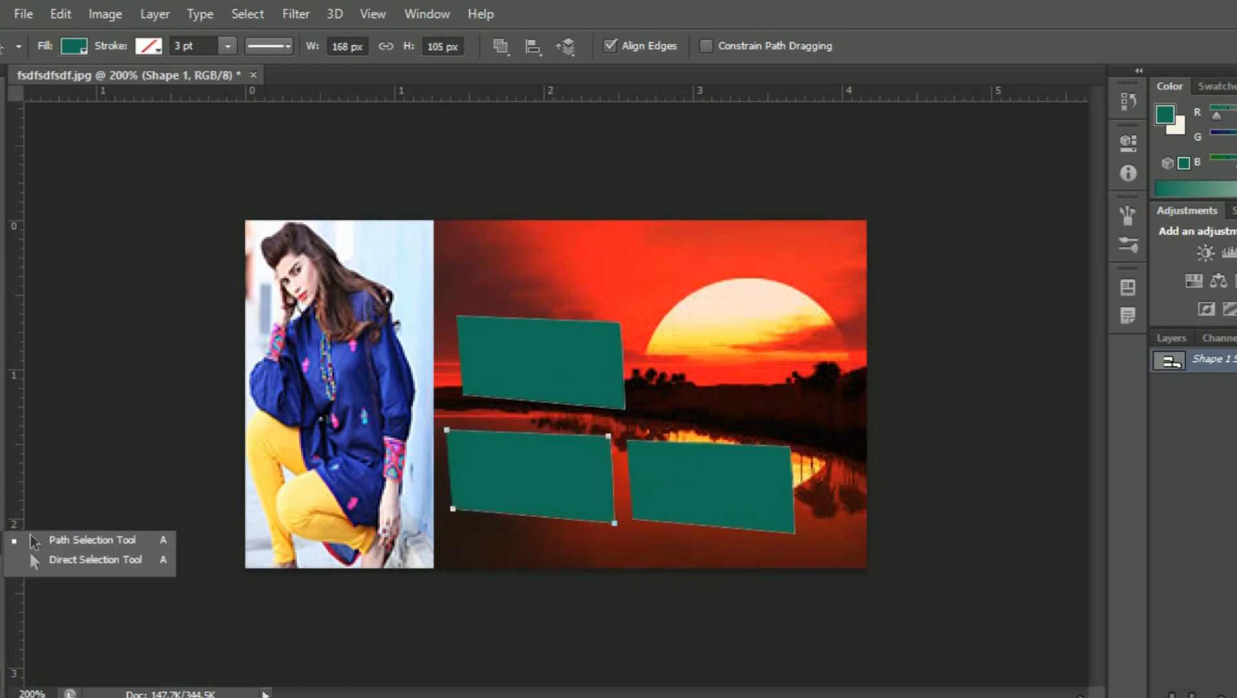
left_click(60, 559)
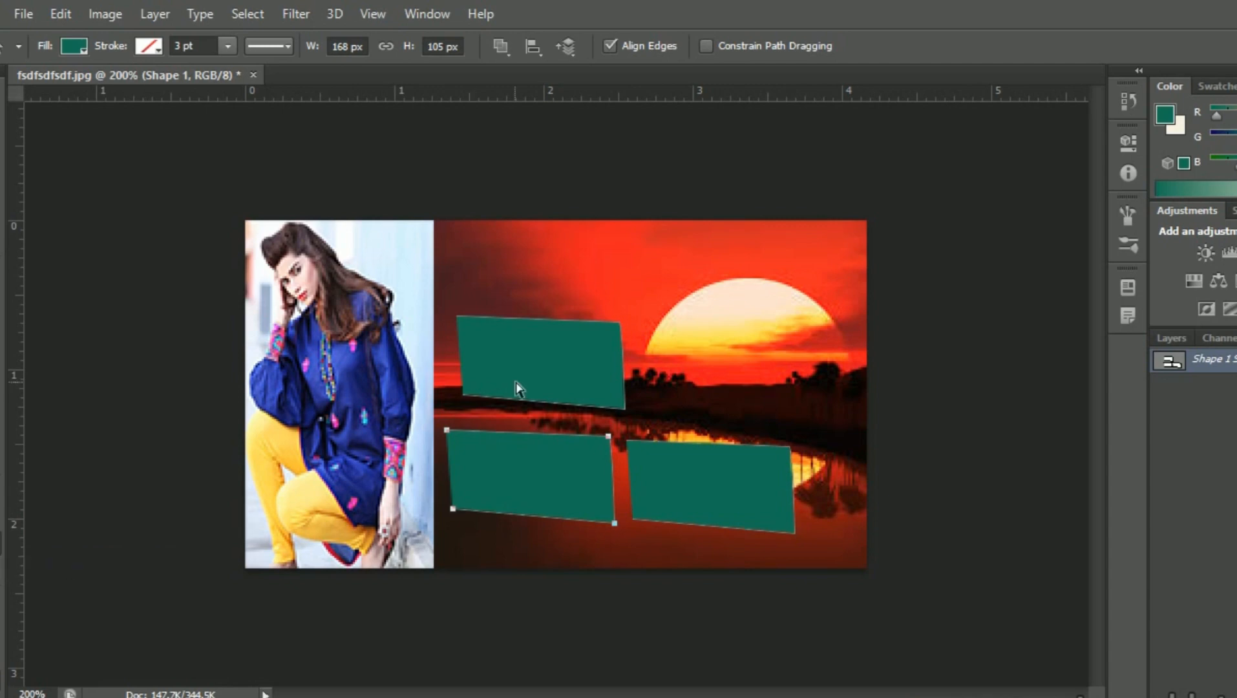
left_click(598, 407)
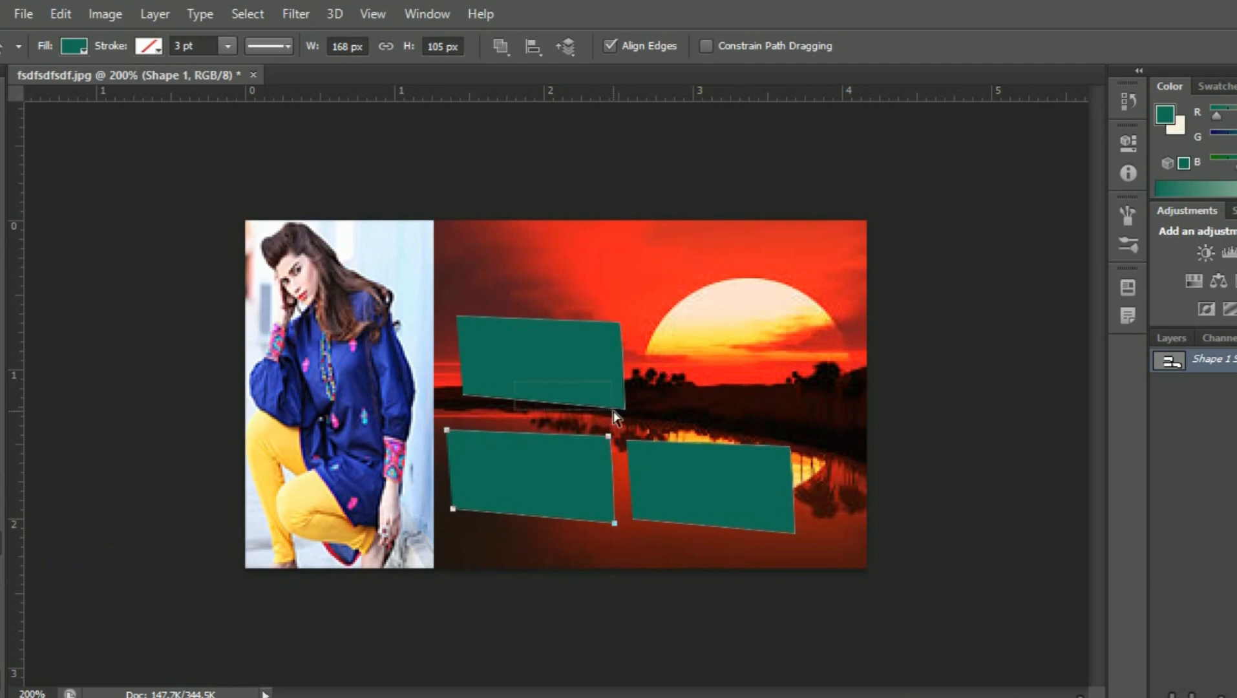
left_click(597, 330)
left_click_drag(608, 409, 626, 419)
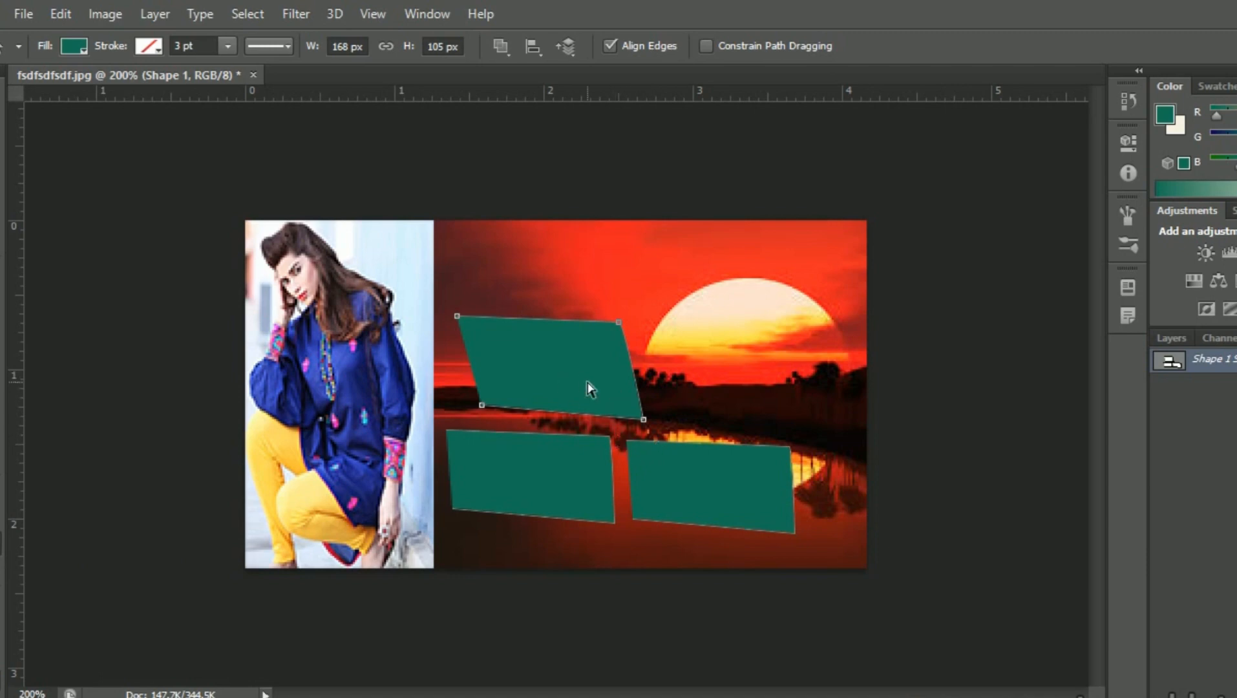
left_click_drag(643, 421, 665, 420)
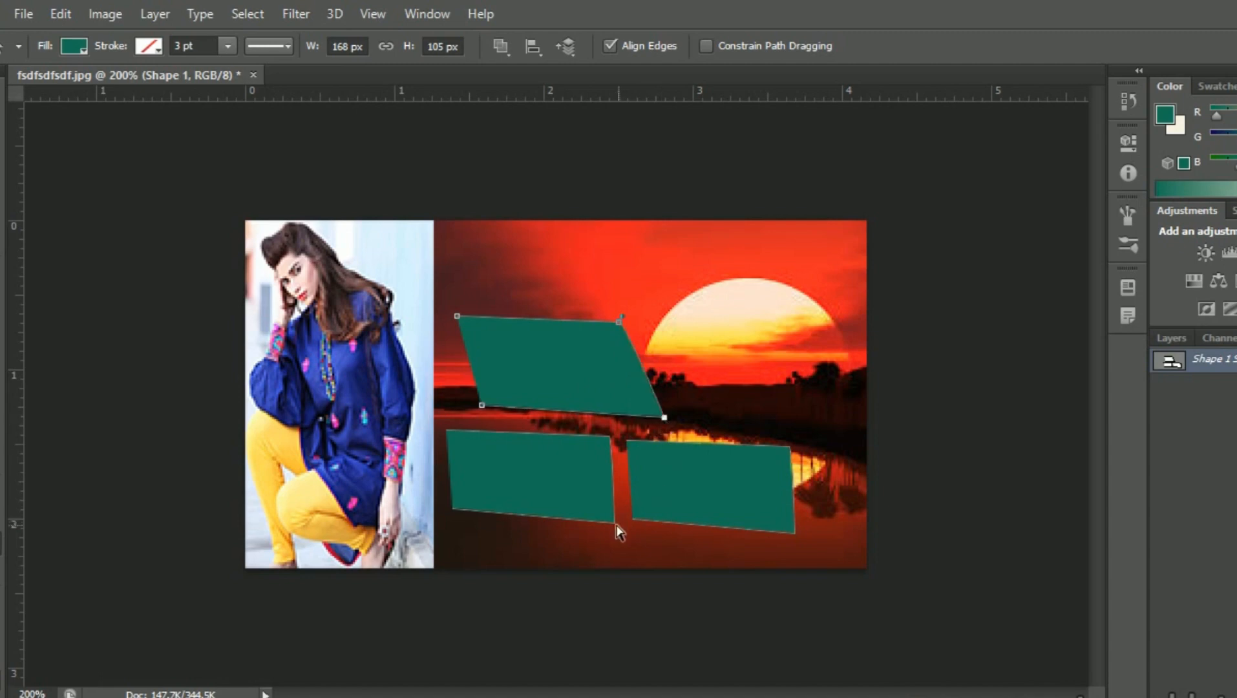
Reshape the two lower quadrilaterals: shift the left one's bottom corners leftward and pull the right one's lower-left corner outward
left_click(611, 524)
left_click_drag(615, 524, 589, 525)
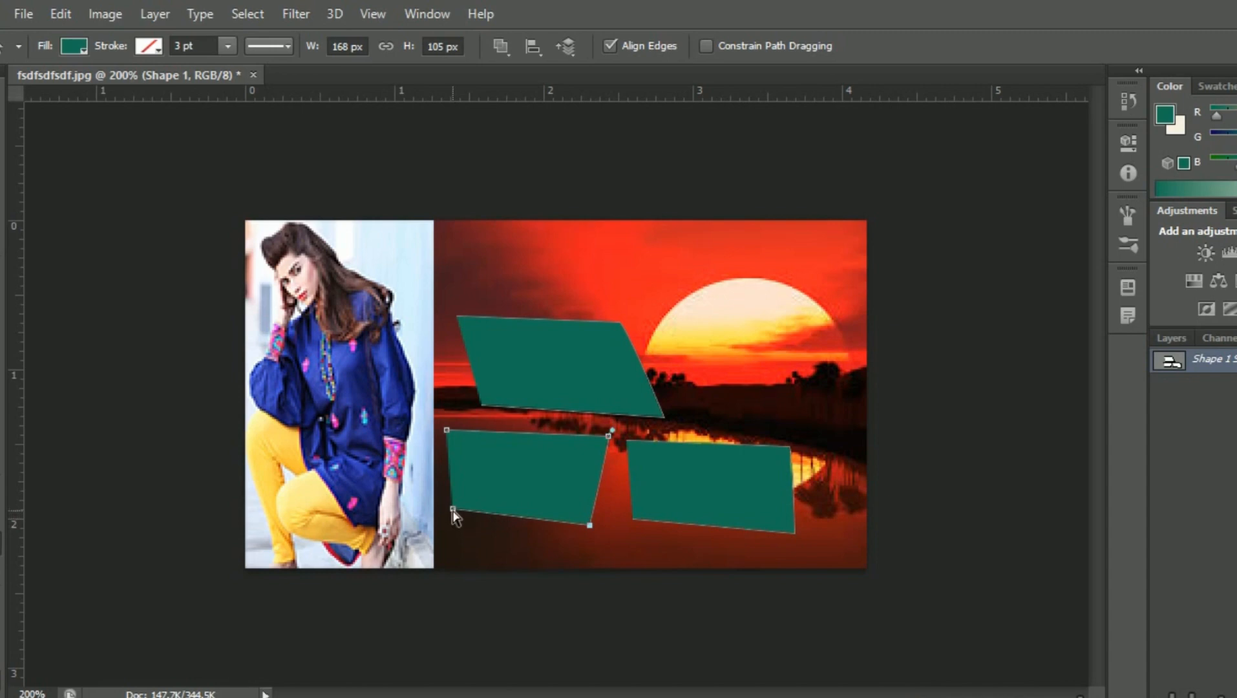
left_click_drag(452, 509, 439, 509)
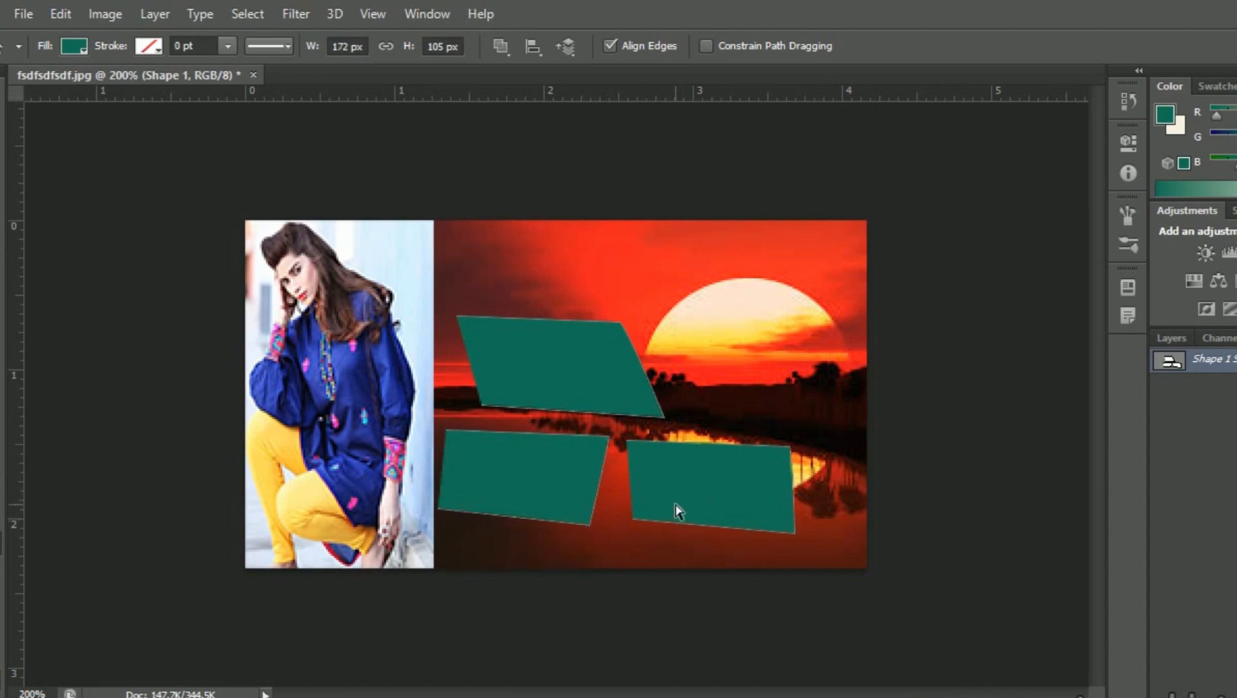
left_click(706, 523)
left_click_drag(632, 522, 609, 533)
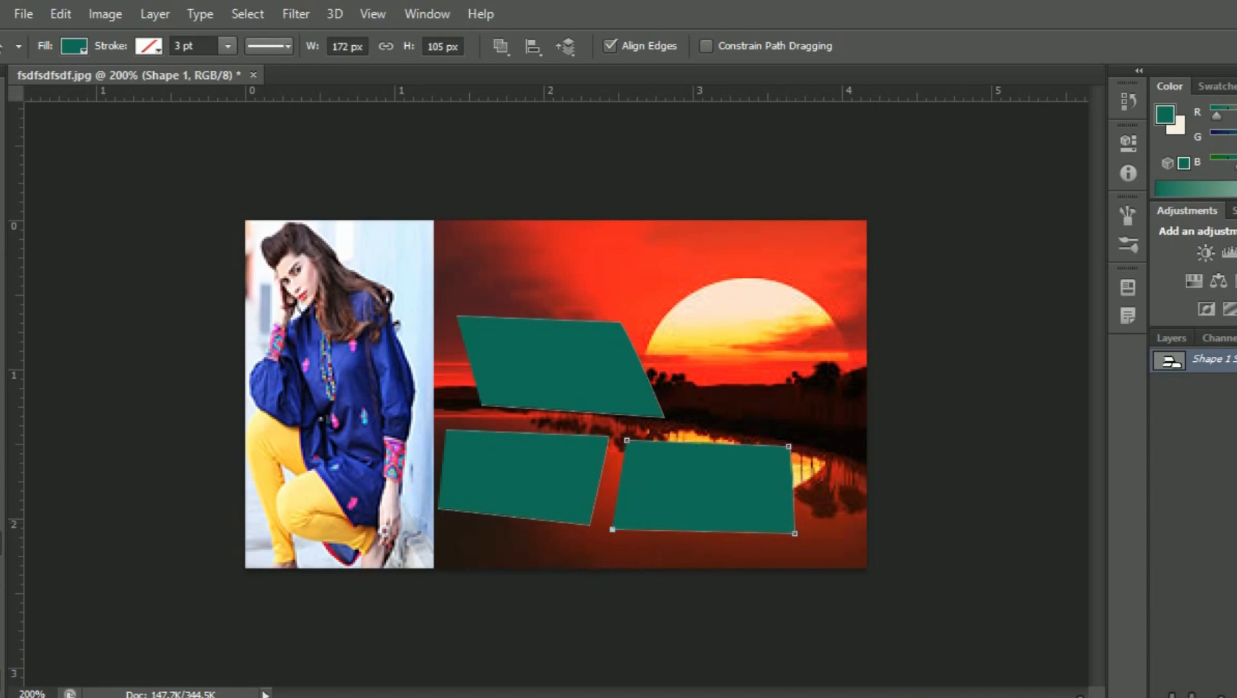
right_click(1, 543)
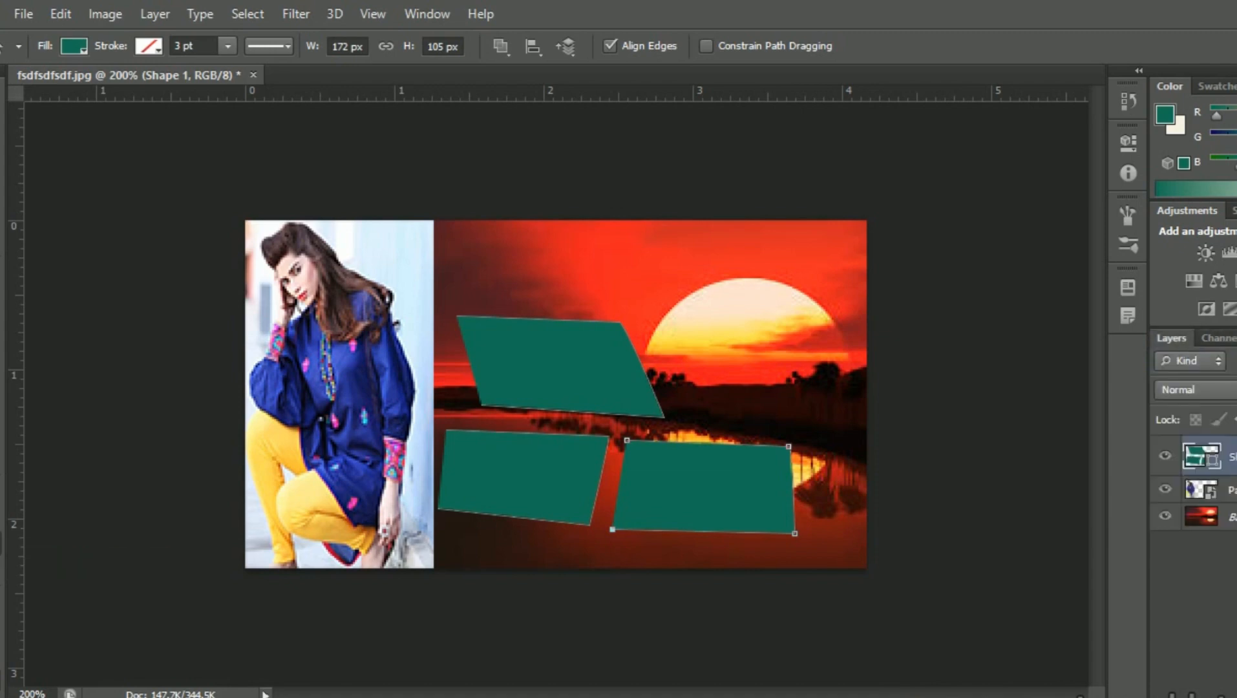
left_click(1236, 338)
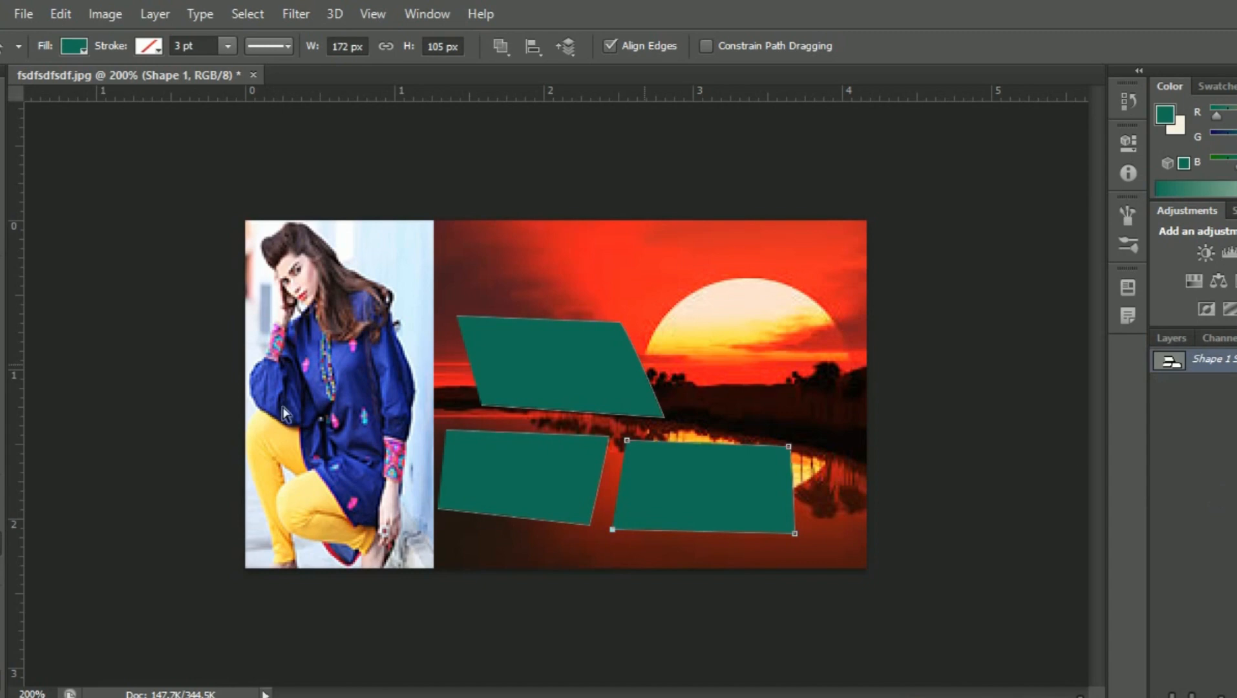
Switch to the PowerPoint slide show about the Path Selection Tool, and return to Photoshop
mouse_move(499, 697)
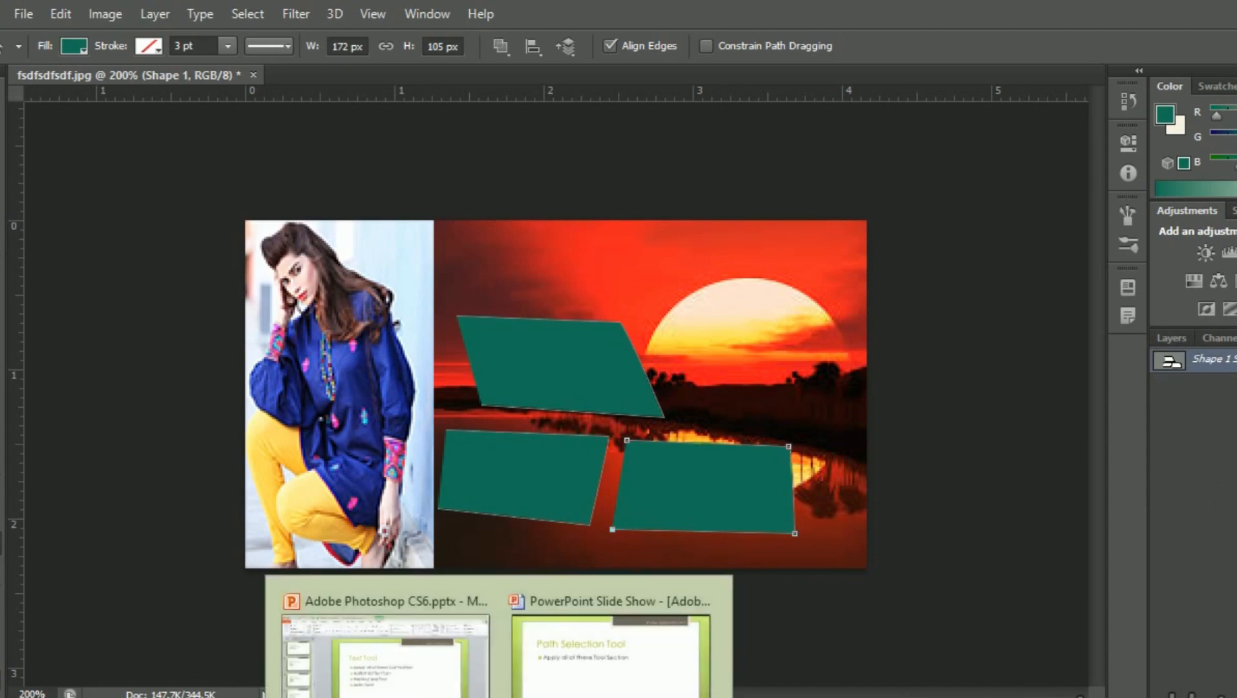
left_click(614, 653)
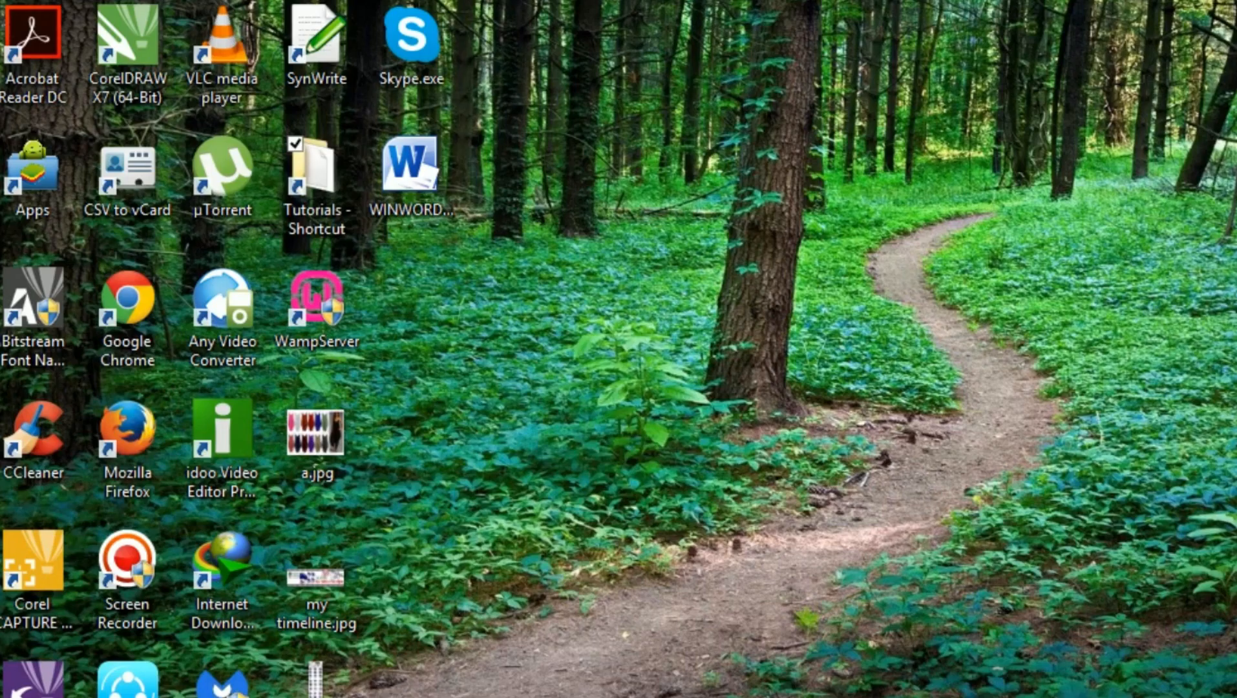
left_click(317, 188)
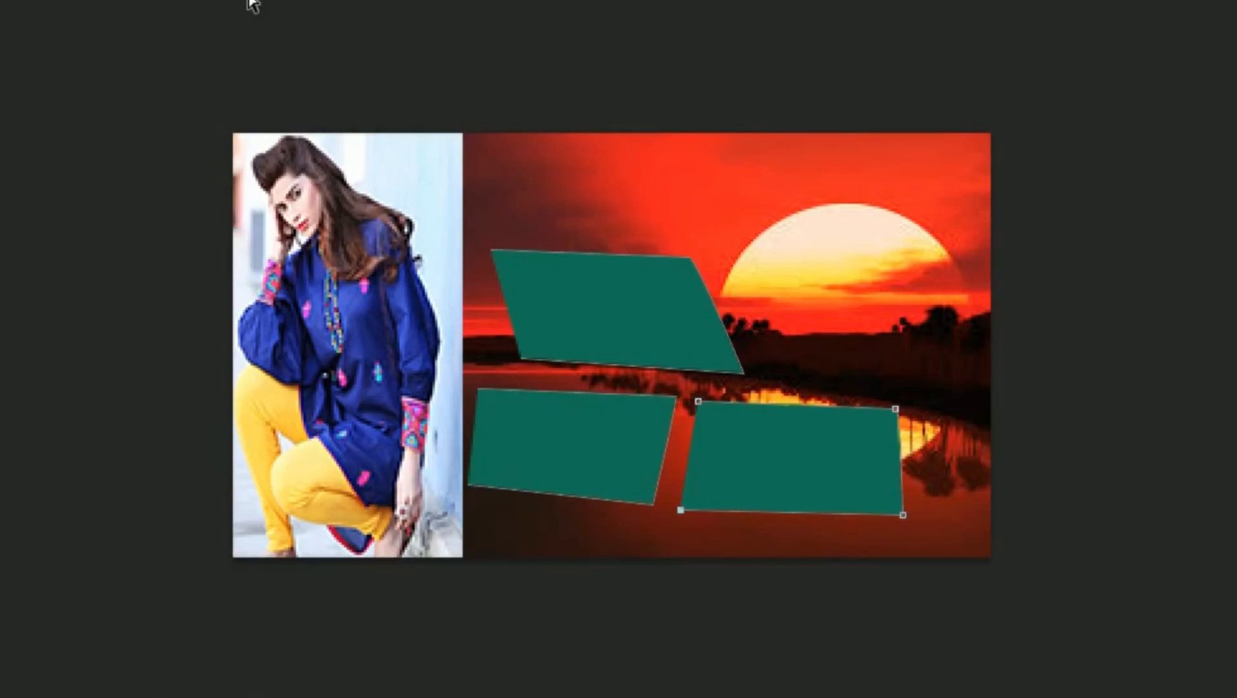
Close fsdfsdfsdf.jpg without saving the changes
key("ctrl+w")
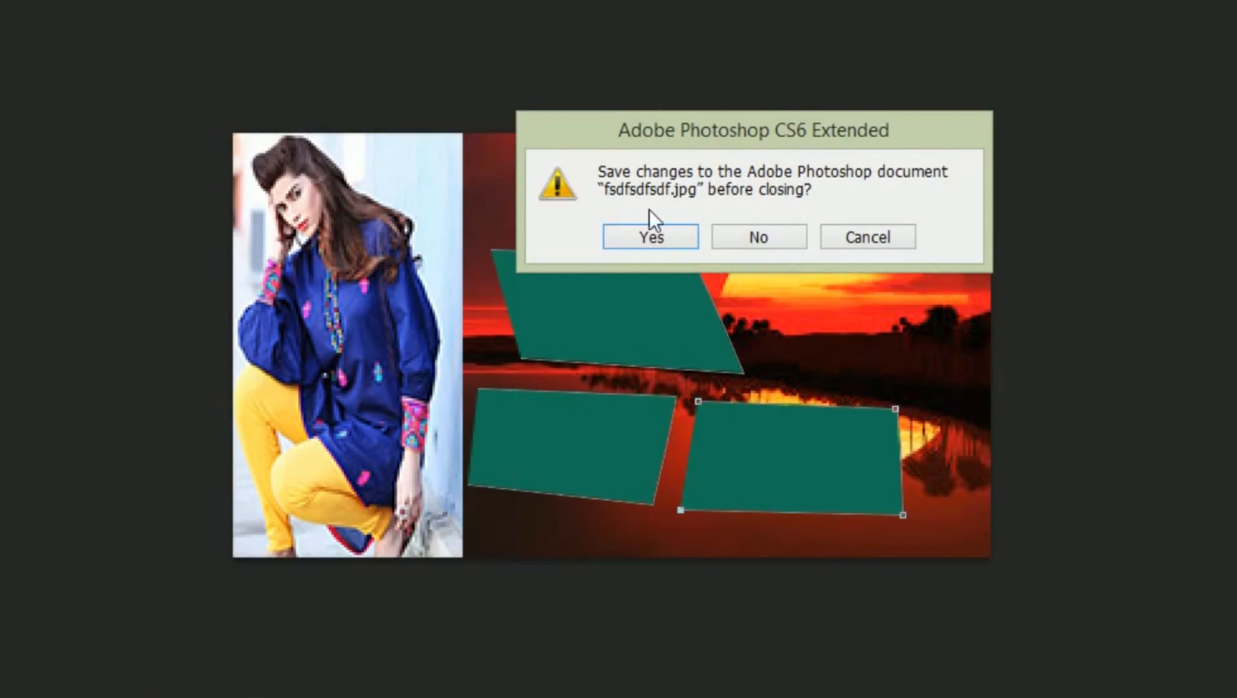
left_click(727, 246)
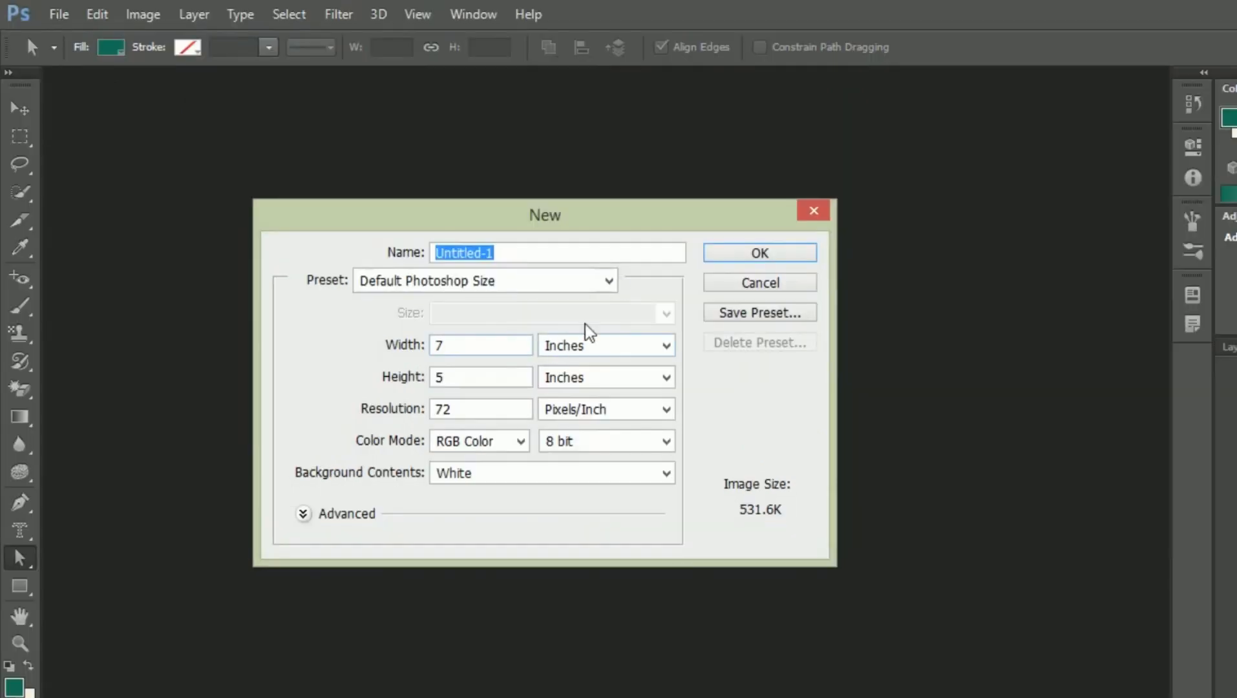
Create a new white document with the Default Photoshop Size preset, 7 by 5 inches at 72 pixels/inch
left_click(609, 280)
left_click(577, 325)
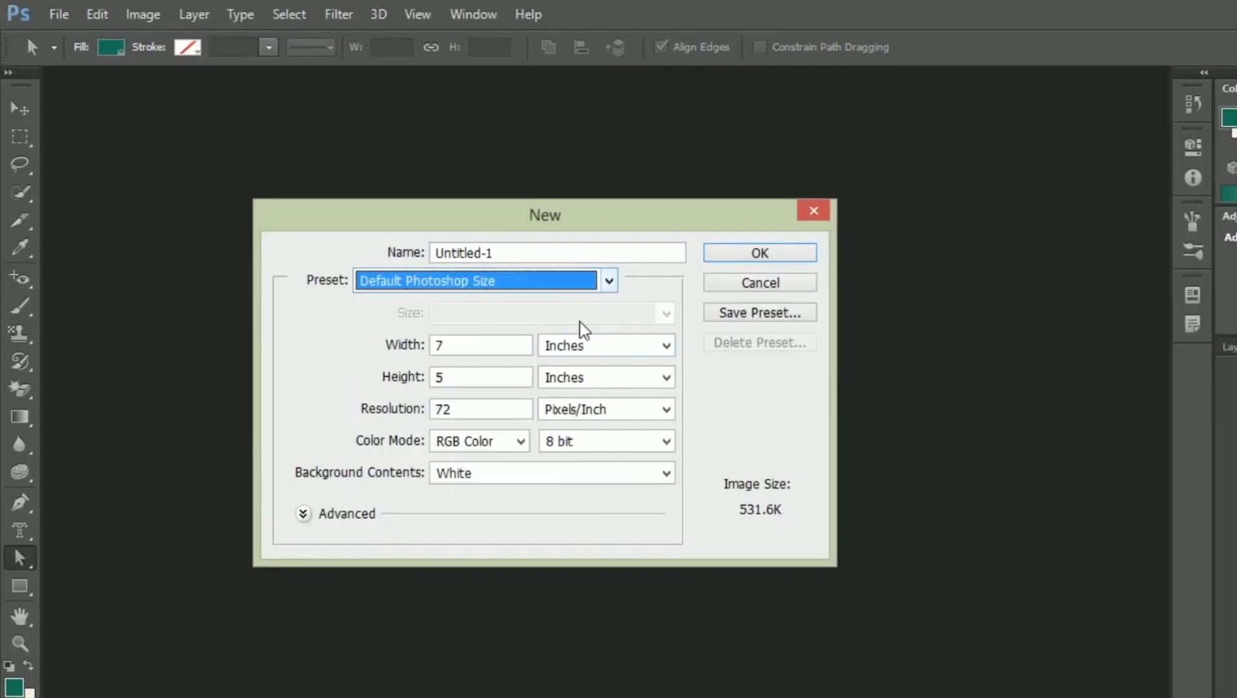
left_click(745, 257)
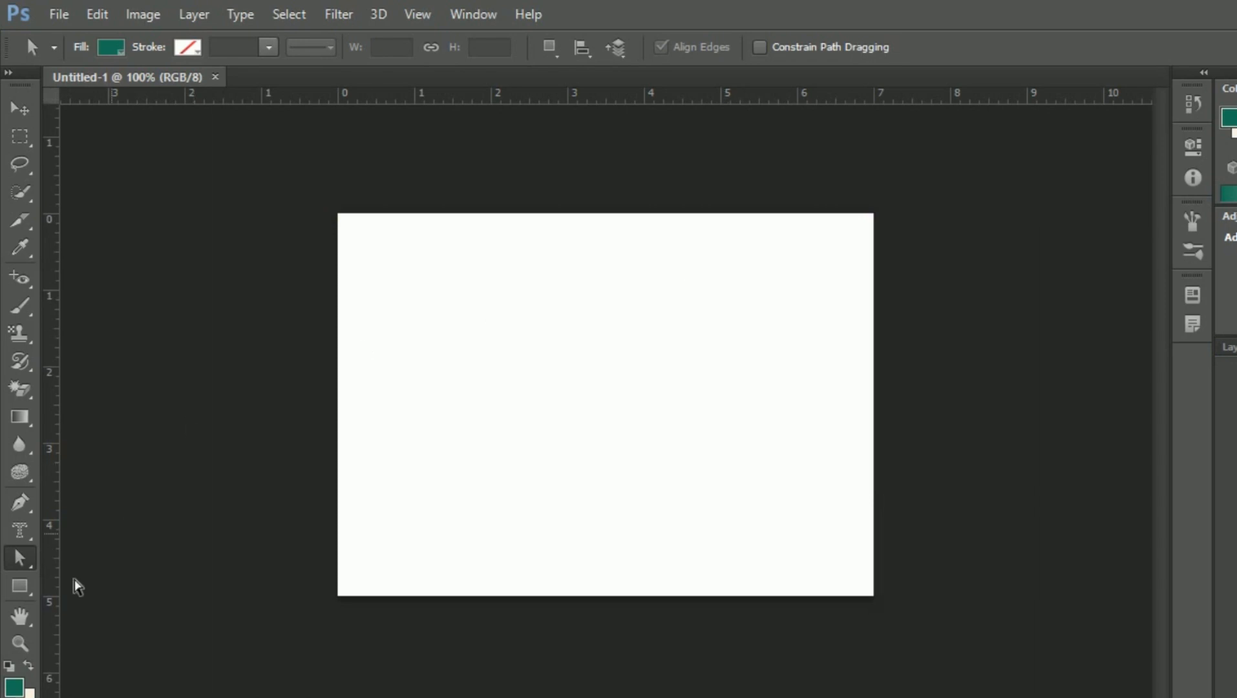
Draw a green rectangle about 168 by 95 px near the canvas's upper-left corner with the Rectangle Tool
left_click(18, 595)
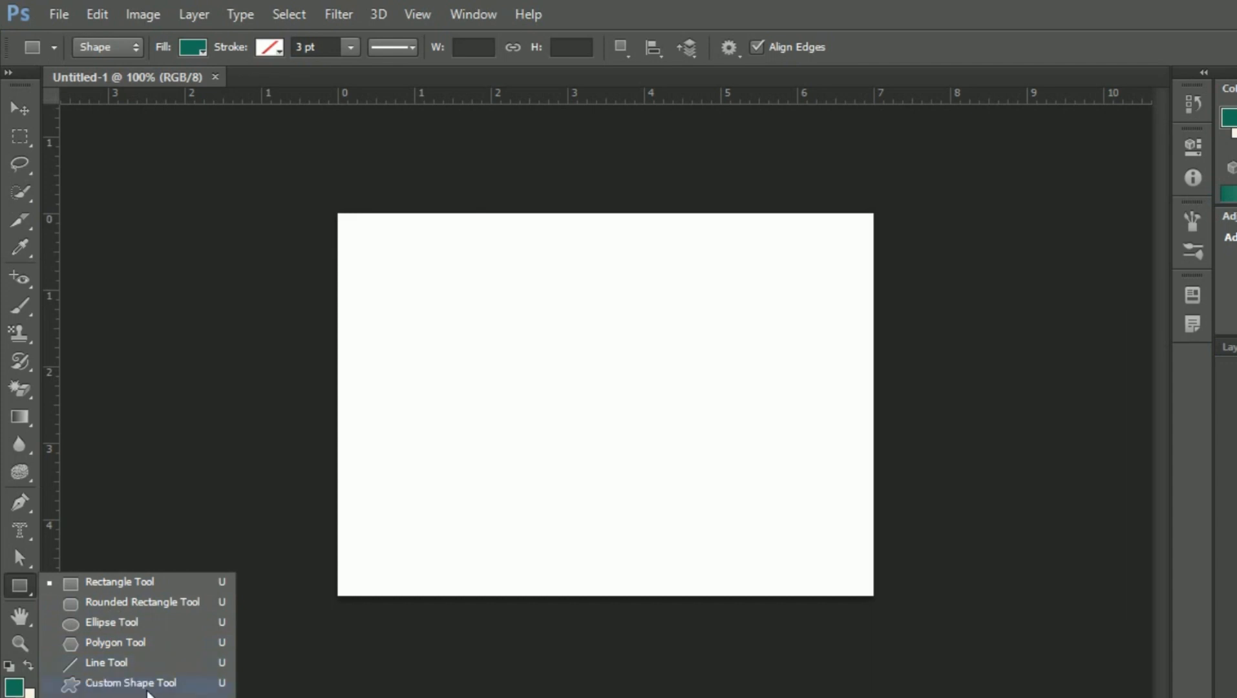
left_click(143, 585)
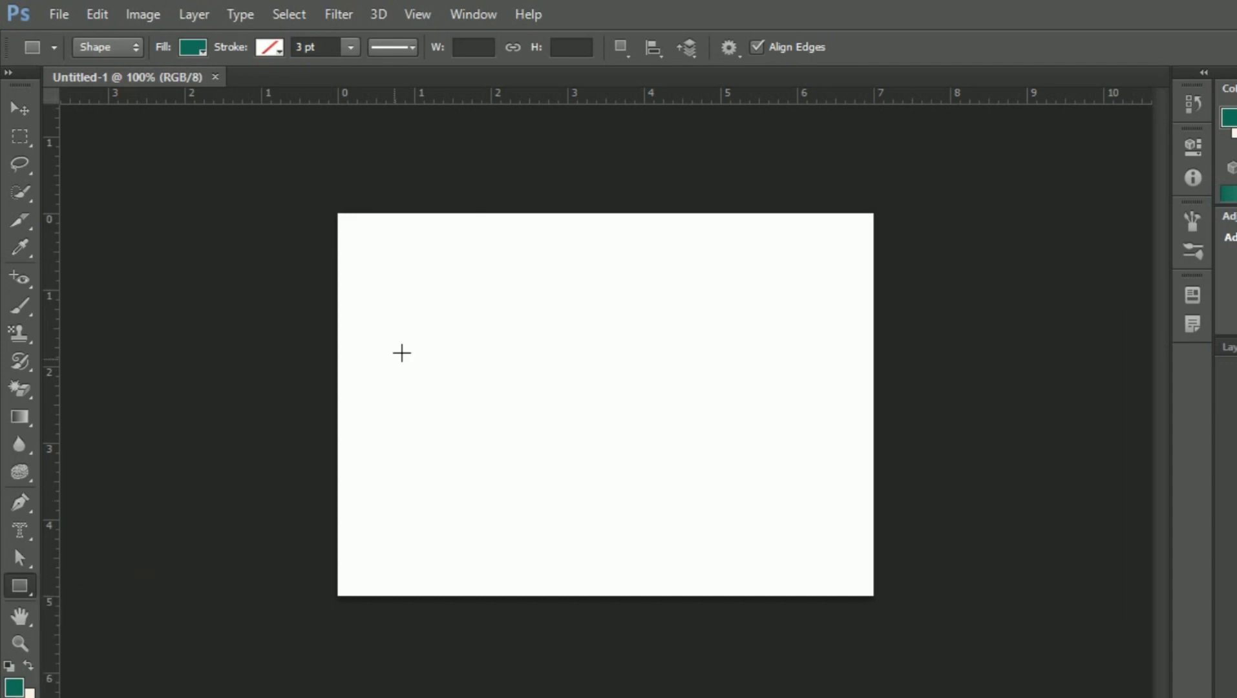
mouse_move(394, 256)
left_mouse_down()
mouse_move(403, 334)
mouse_move(573, 356)
left_mouse_up()
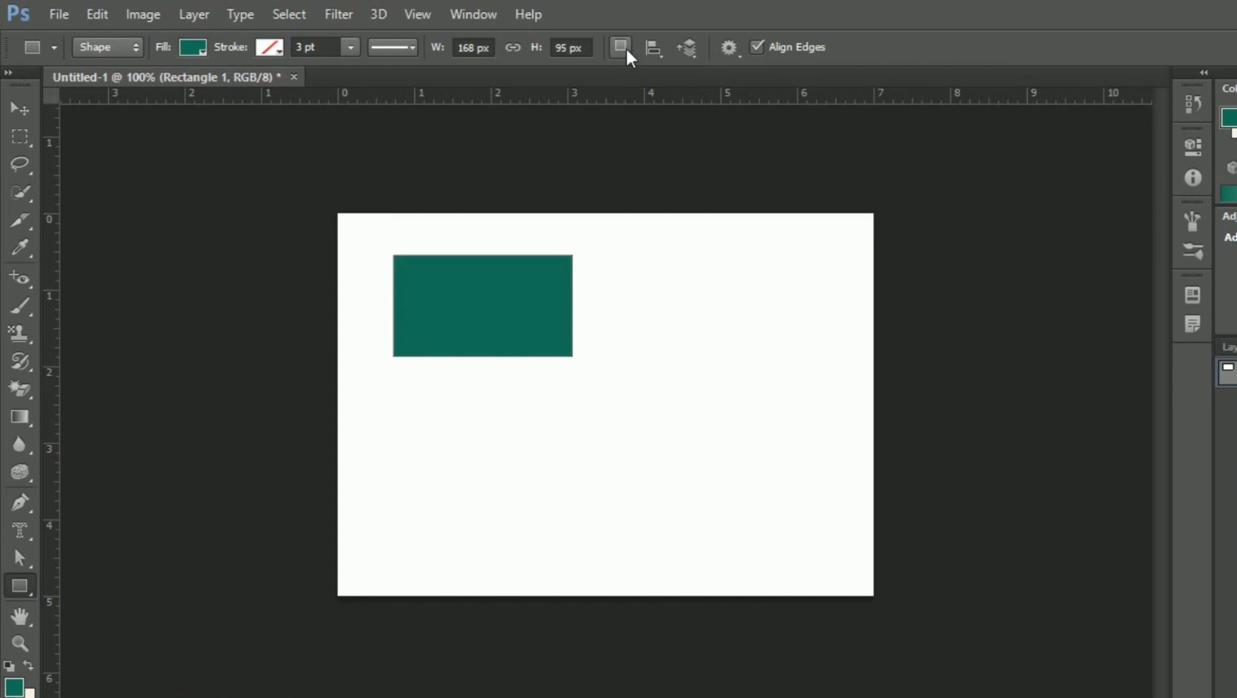
Try a dashed stroke on the green rectangle's outline, and change it to the dotted stroke style
left_click(410, 50)
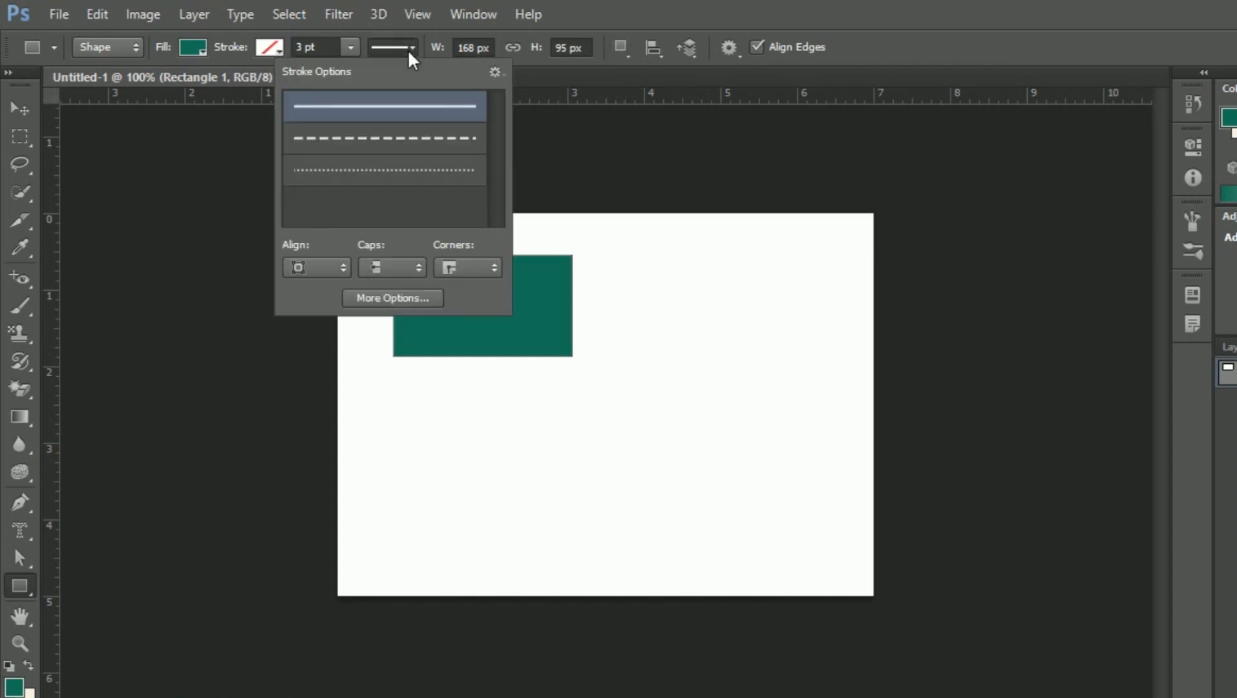
left_click(404, 144)
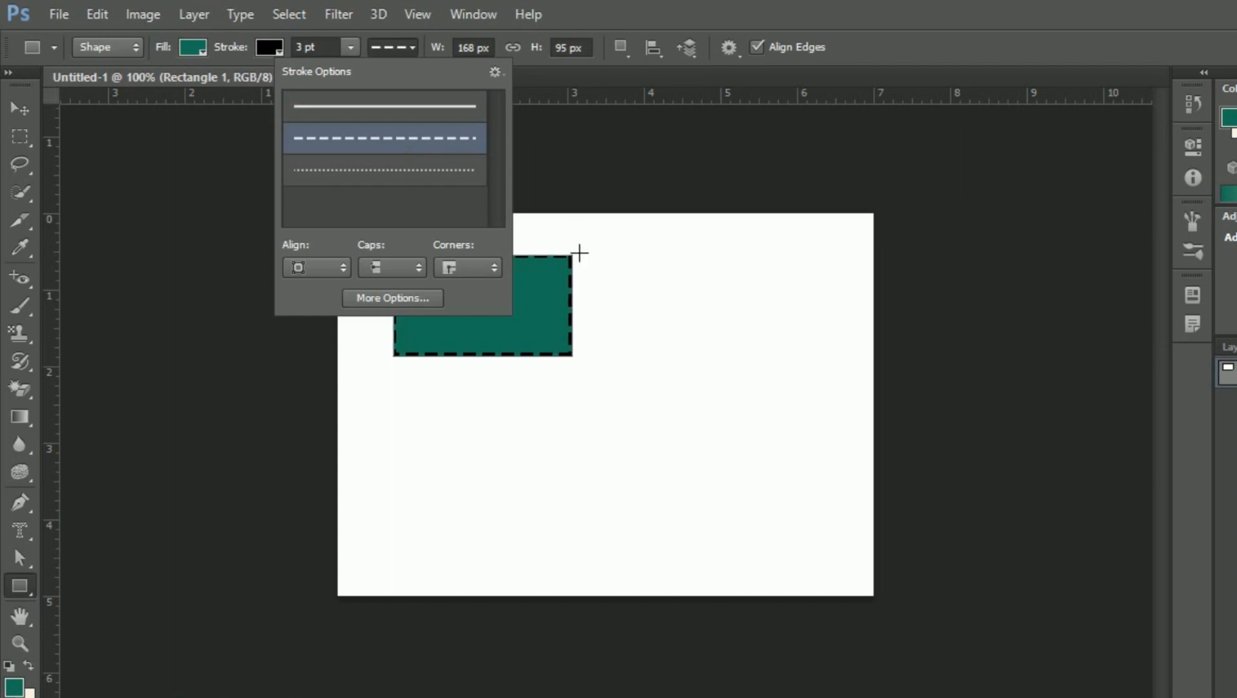
left_click(379, 174)
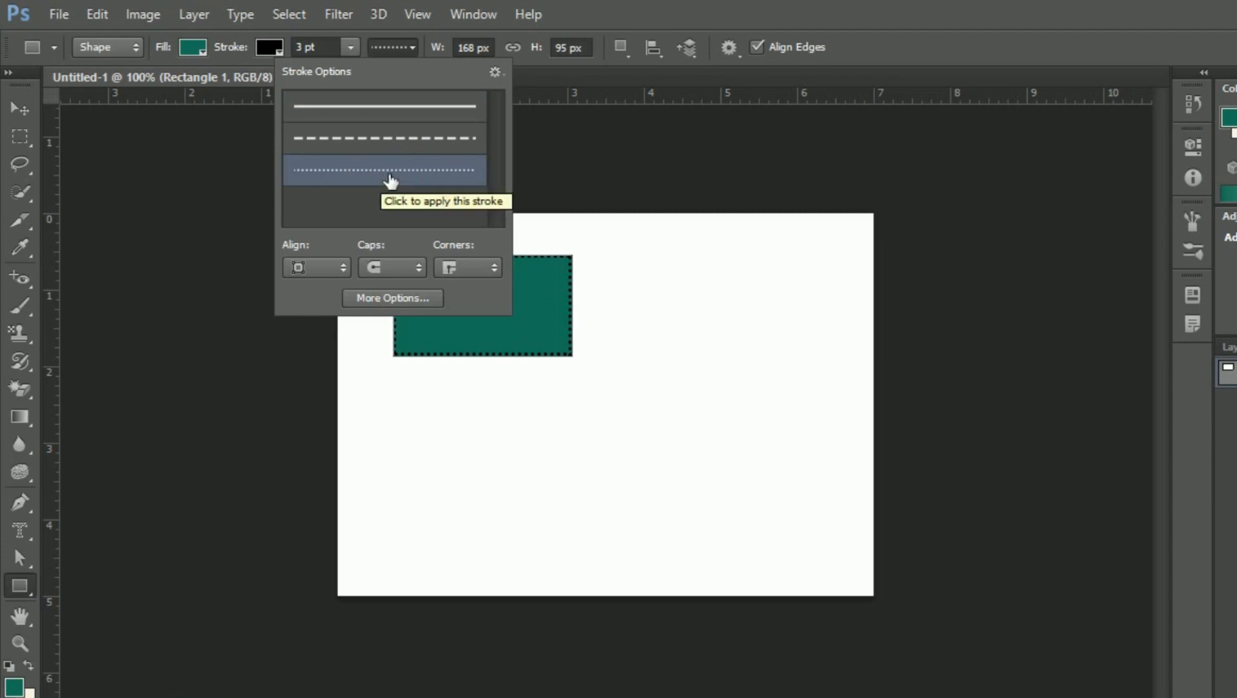
Try aligning the dotted stroke outside the rectangle's edge, and set the alignment back to inside
left_click(344, 267)
left_click(317, 324)
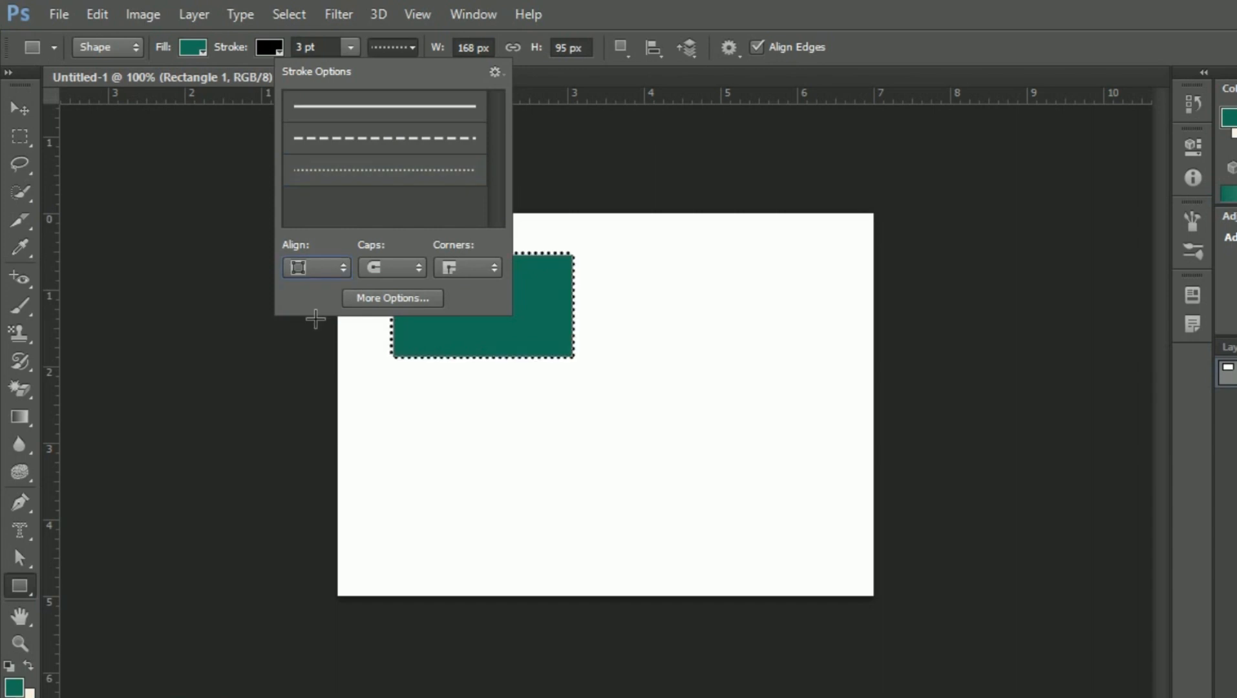
left_click(337, 267)
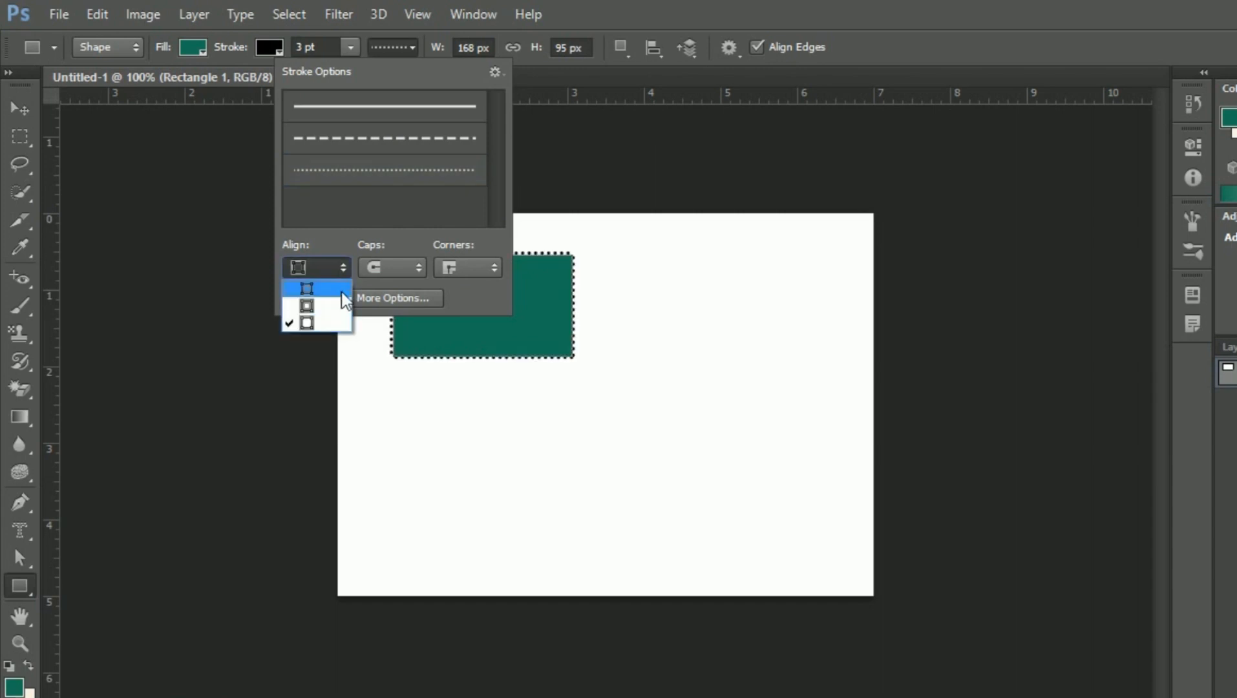
left_click(341, 289)
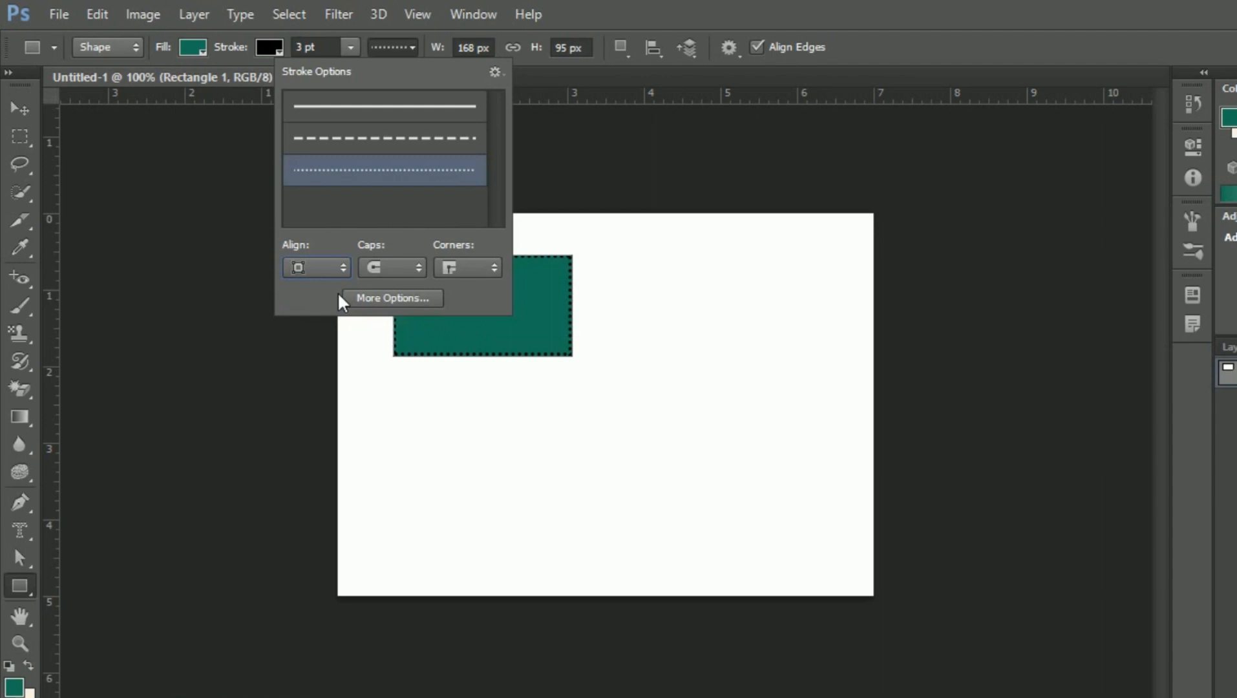
Try the butt, round and square cap styles on the rectangle's dotted stroke
left_click(412, 267)
left_click(391, 287)
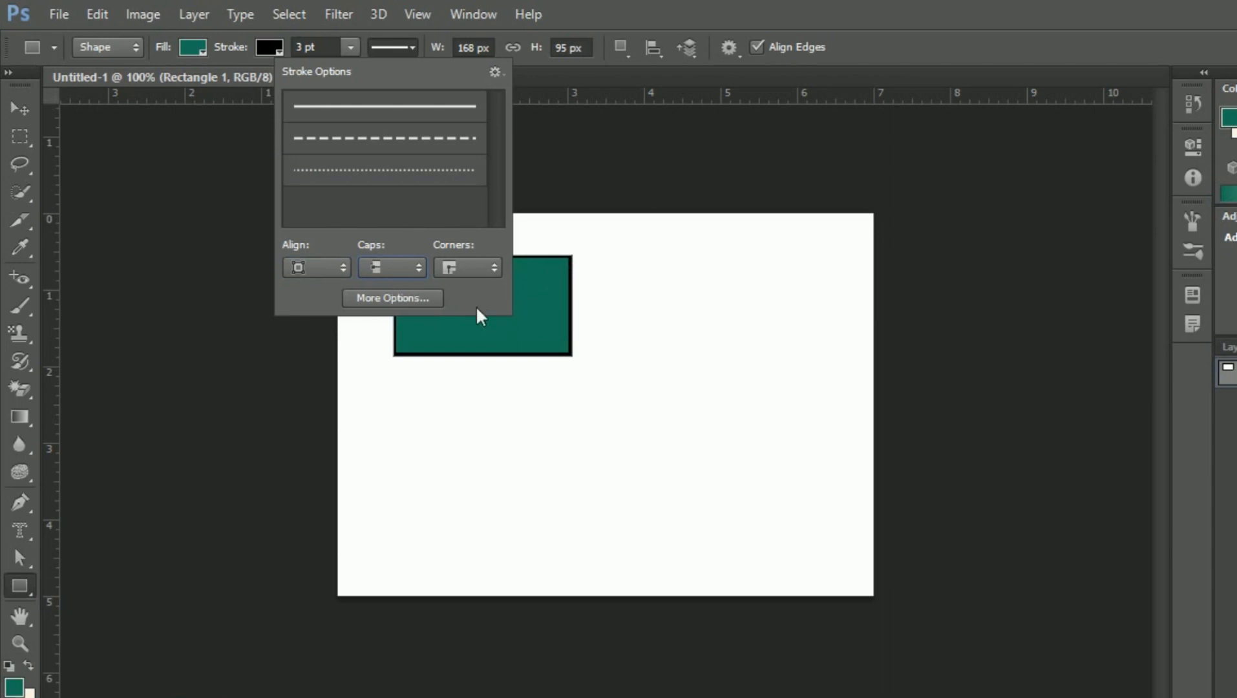
left_click(412, 269)
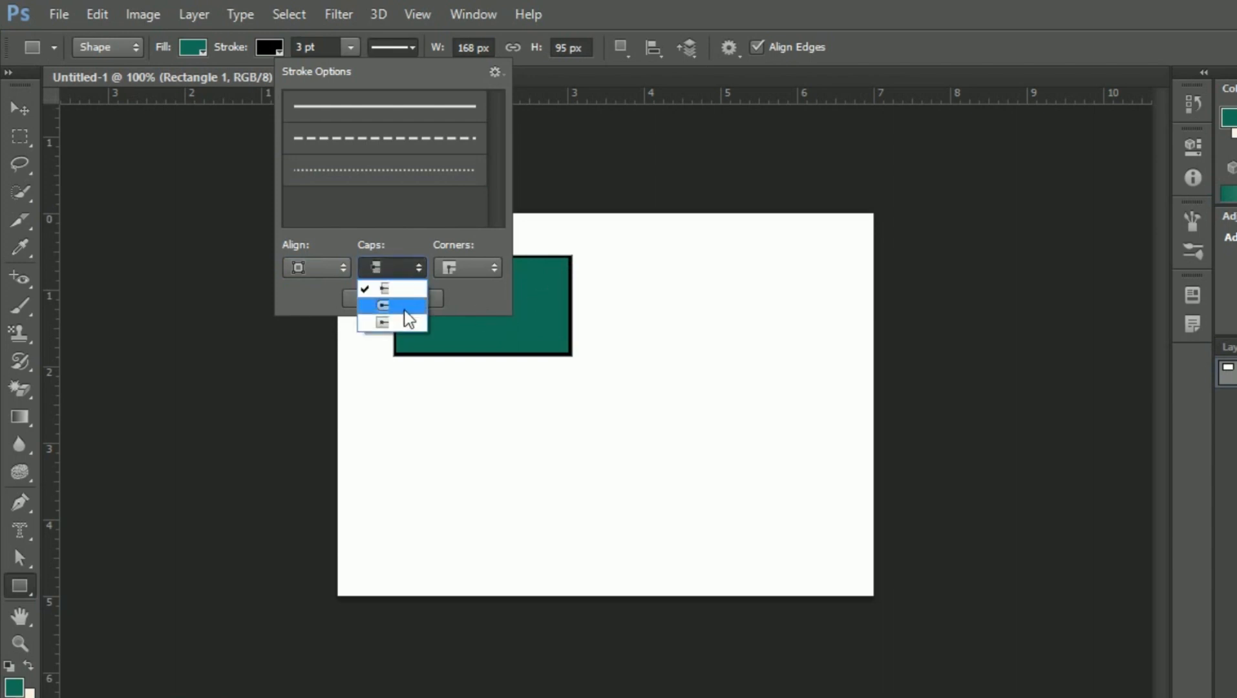
left_click(404, 306)
left_click(417, 267)
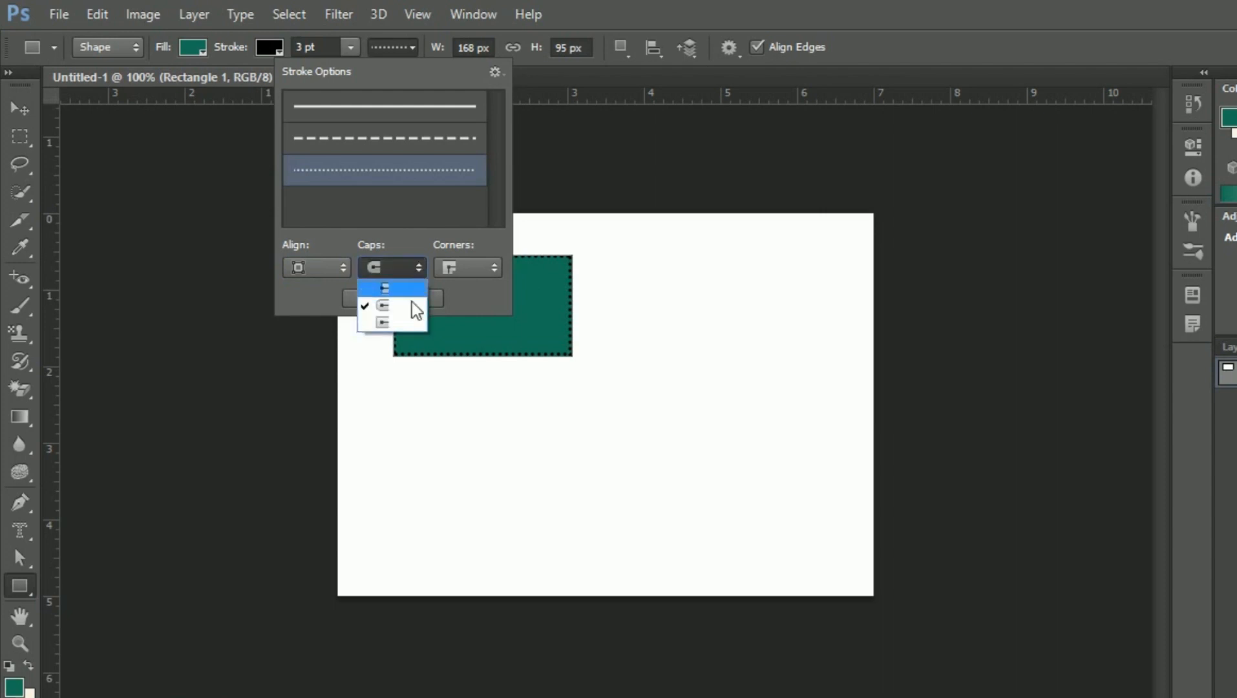
left_click(408, 320)
Cycle the rectangle's stroke through the solid and dashed styles, ending on the dotted style
left_click(356, 117)
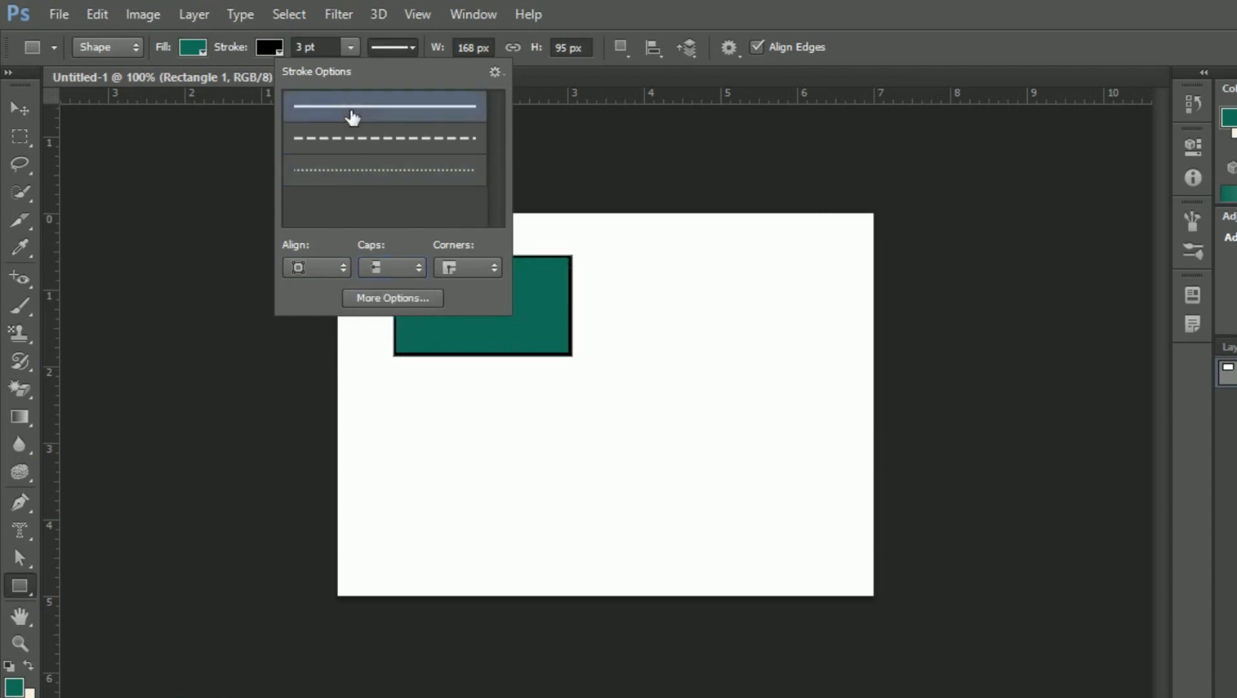
left_click(360, 136)
left_click(409, 171)
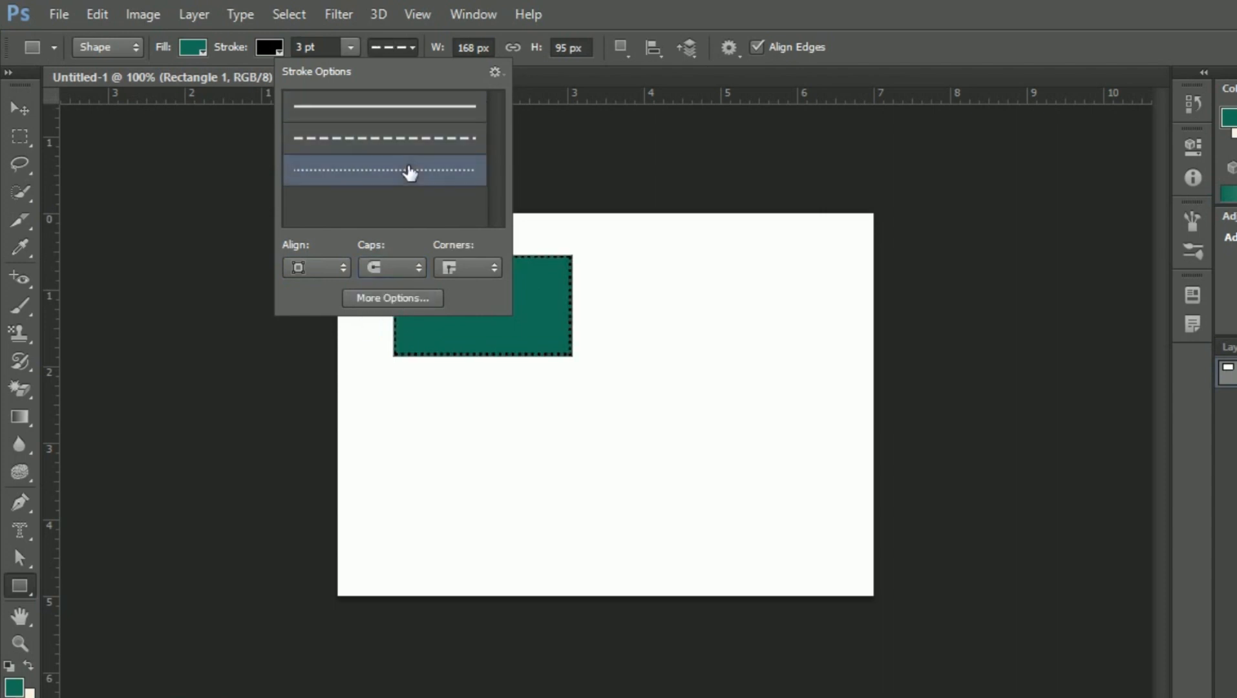
Try the other corner styles on the green rectangle's dotted stroke, and change the stroke to the solid style
left_click(492, 267)
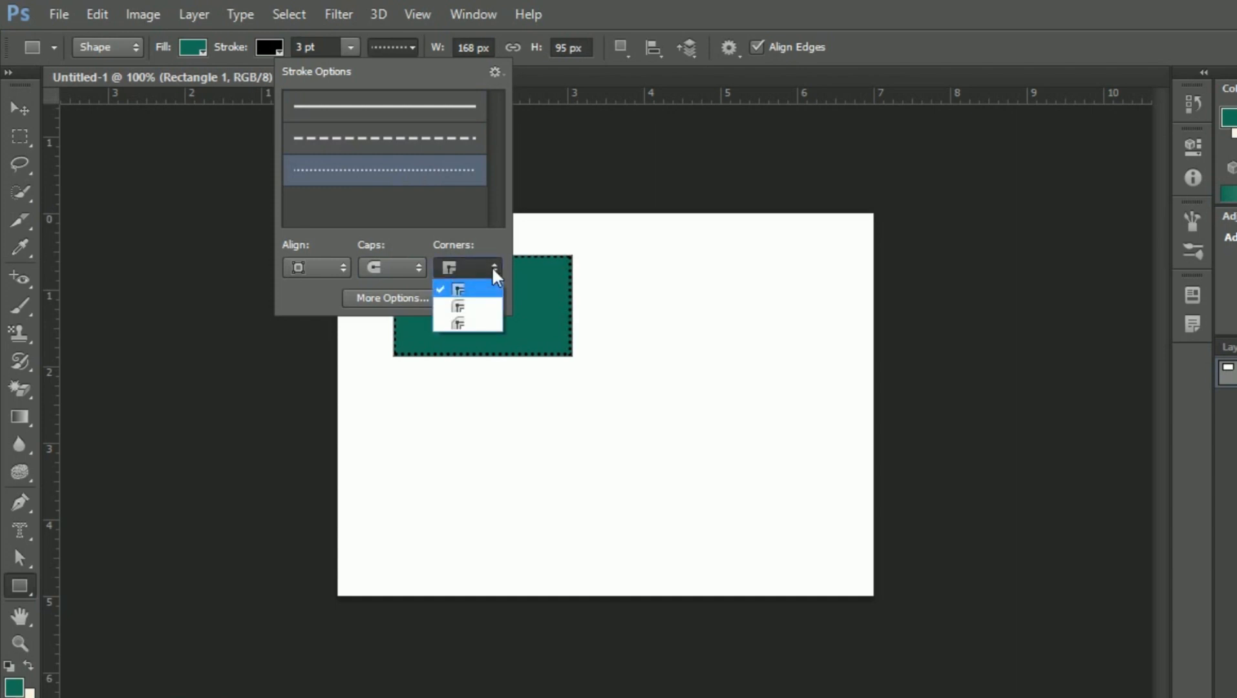
left_click(483, 301)
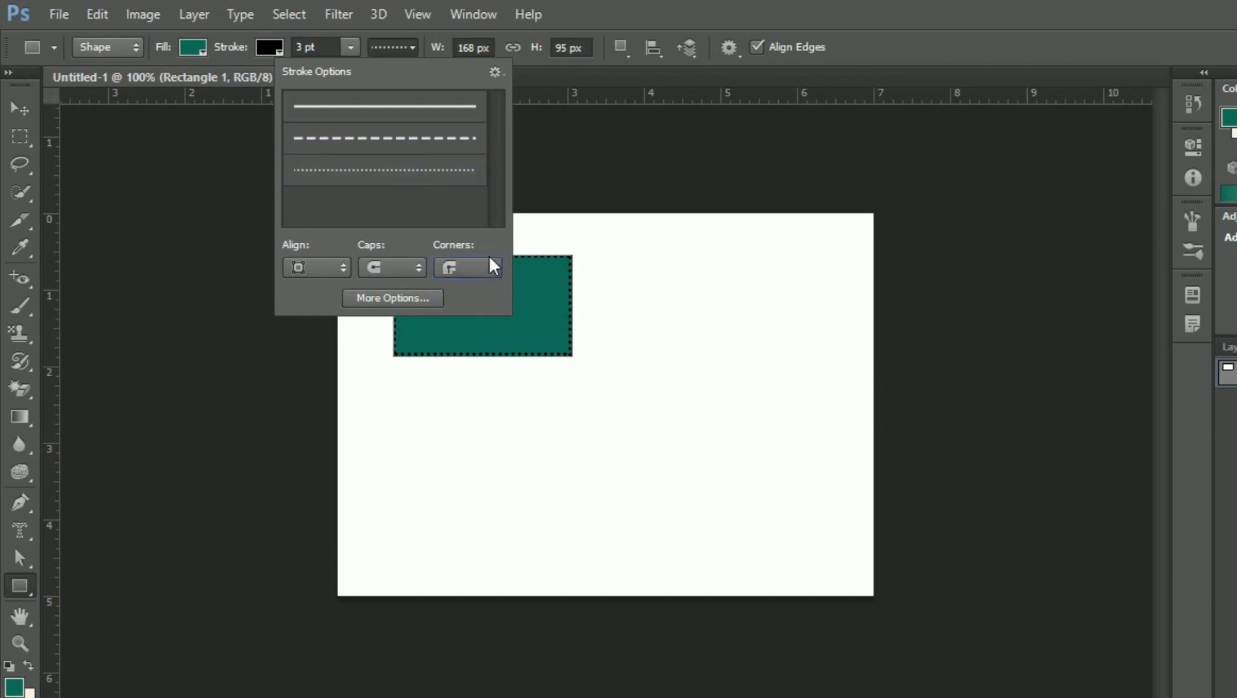
left_click(491, 266)
left_click(479, 320)
left_click(492, 266)
left_click(482, 290)
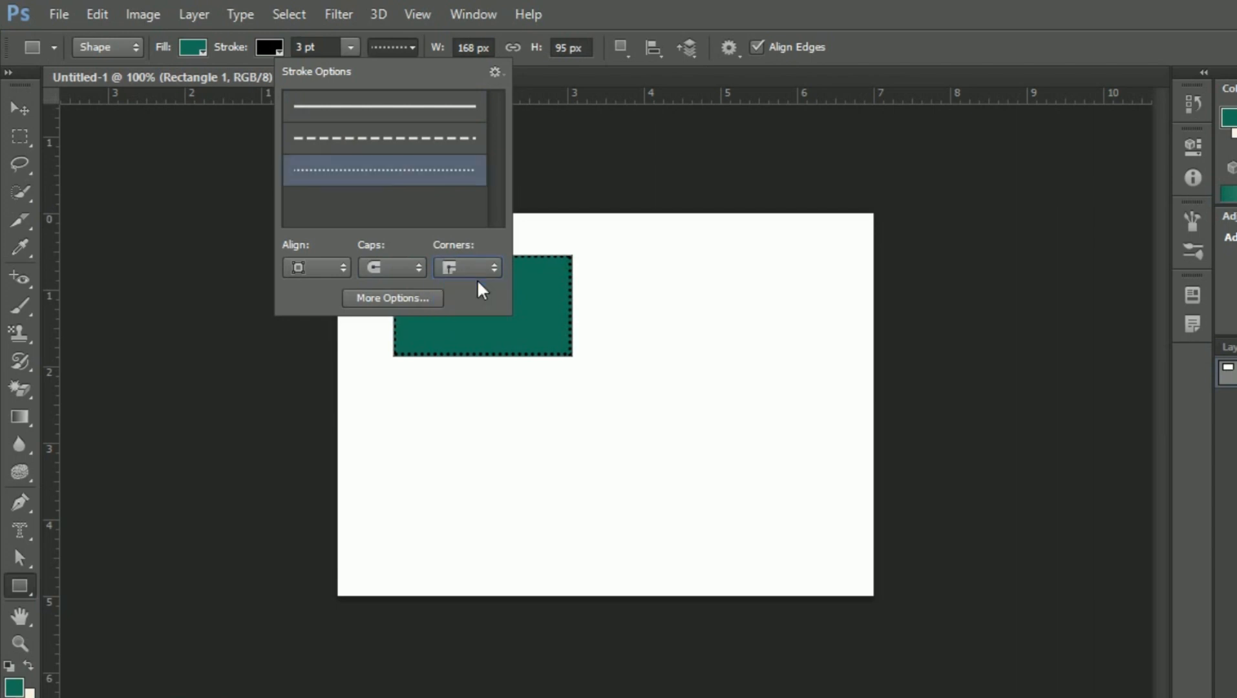
left_click(381, 102)
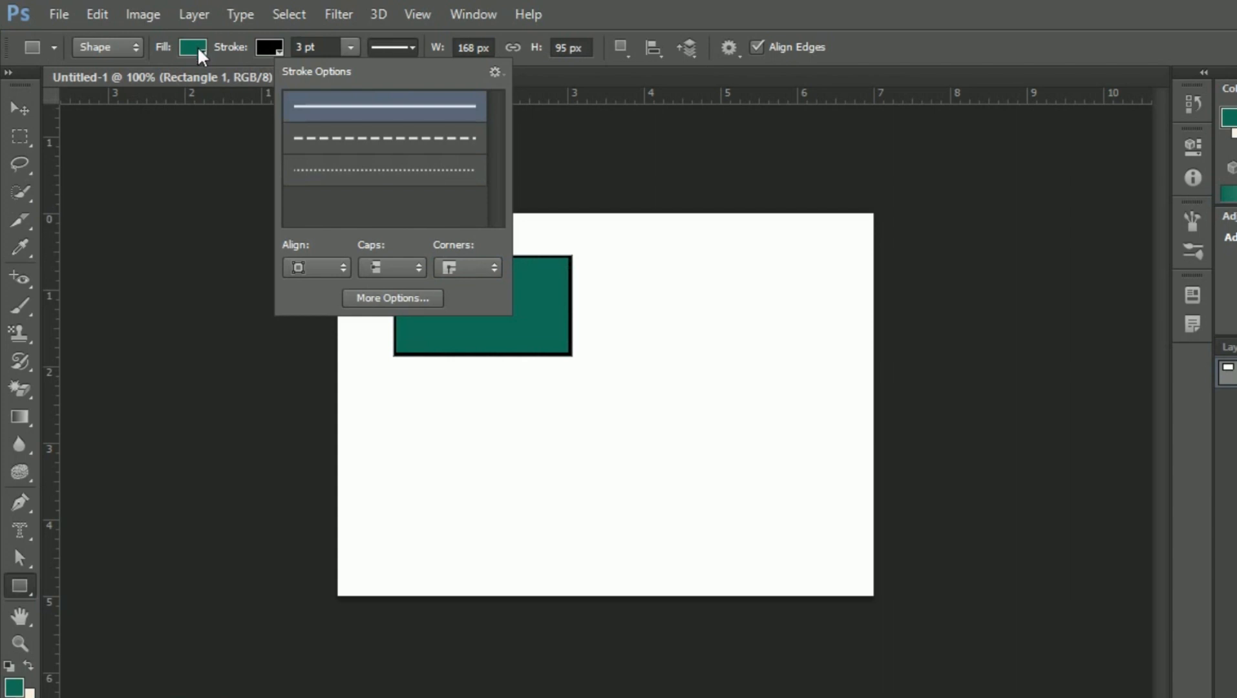
Create a second rectangle 200 px wide and 100 px high, and move it to the lower middle of the canvas
left_click(664, 228)
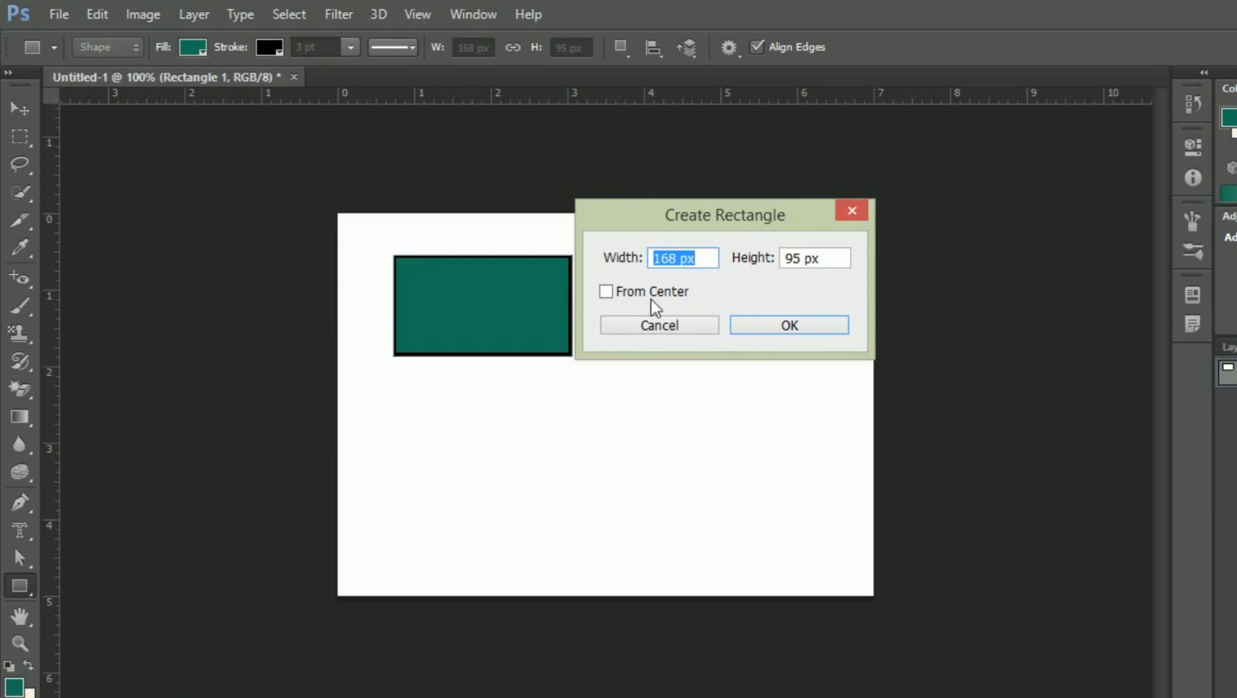
left_click_drag(678, 254, 653, 262)
type("200")
left_click_drag(801, 258, 788, 259)
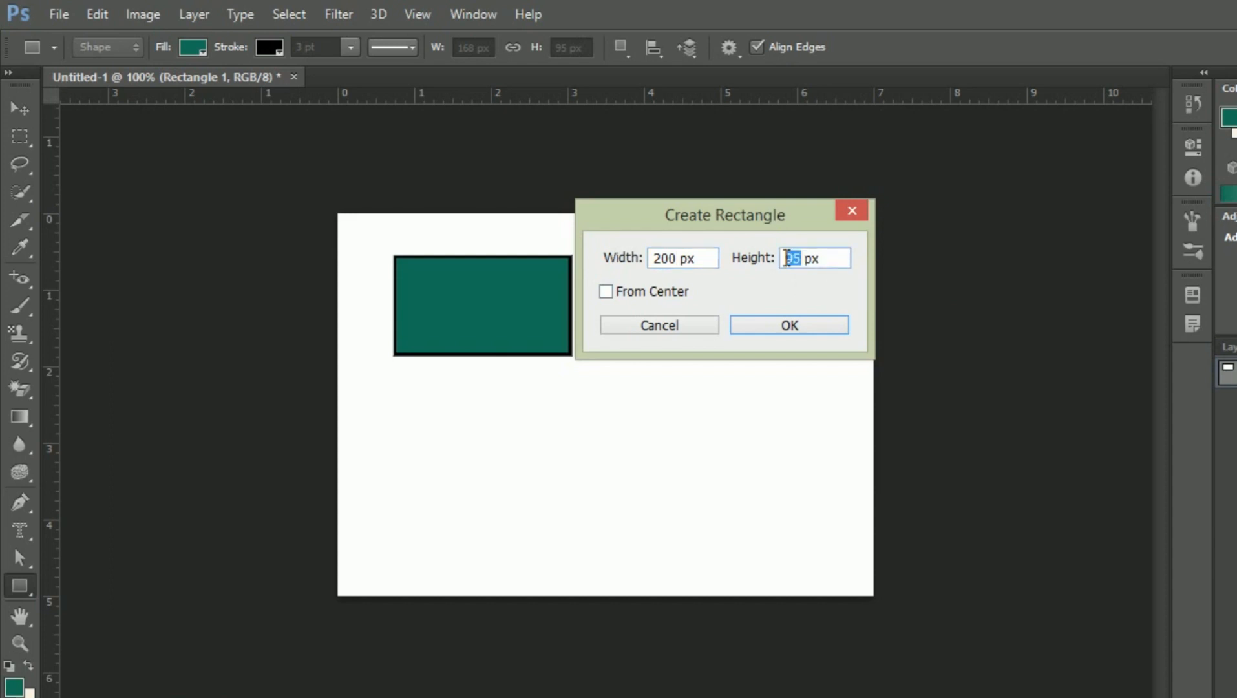
type("100")
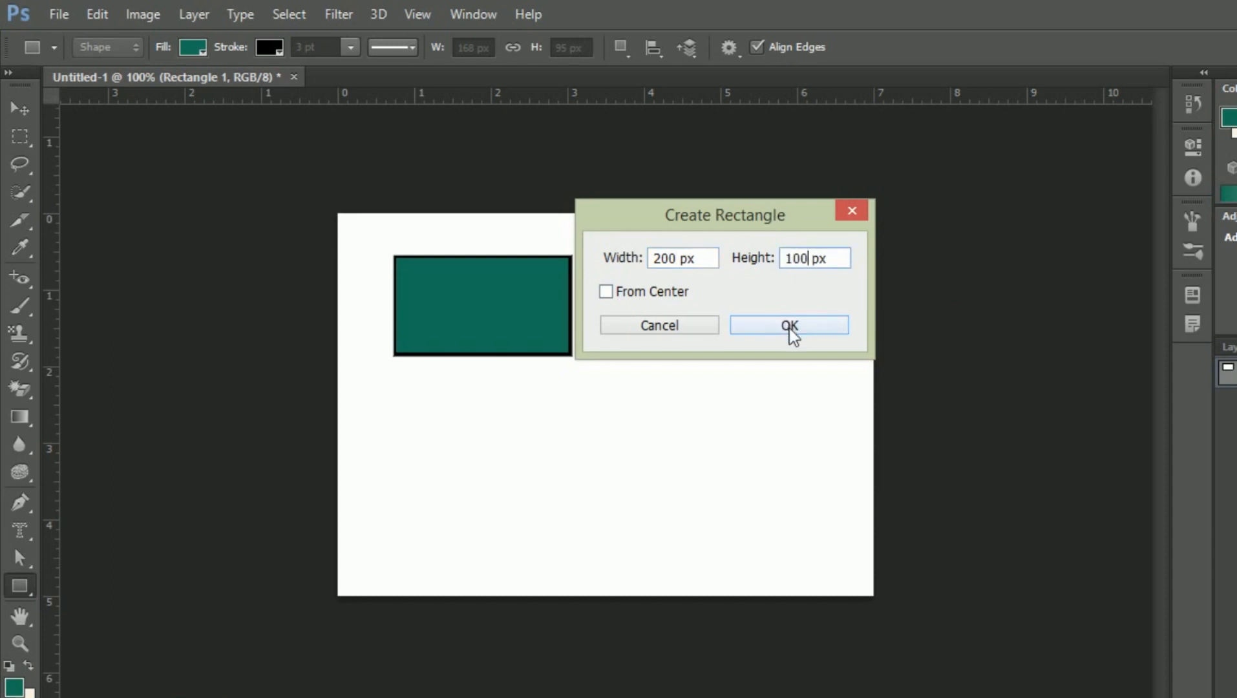
left_click(790, 326)
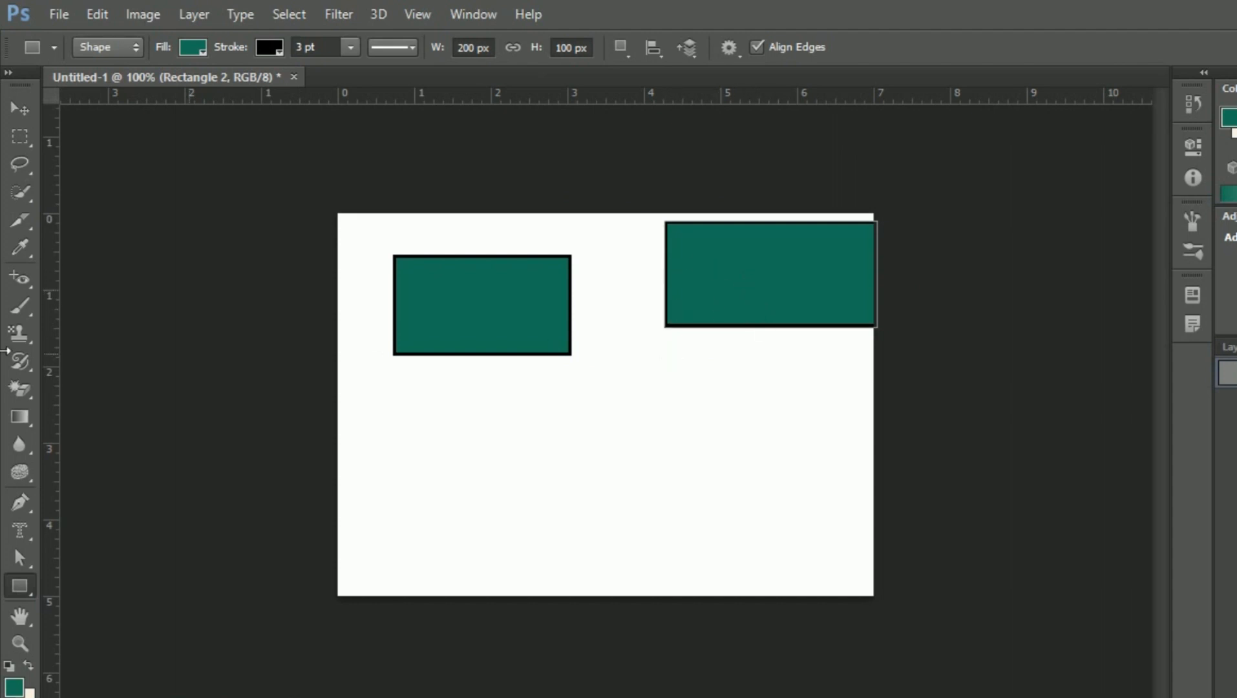
left_click(21, 108)
left_click_drag(782, 312, 687, 497)
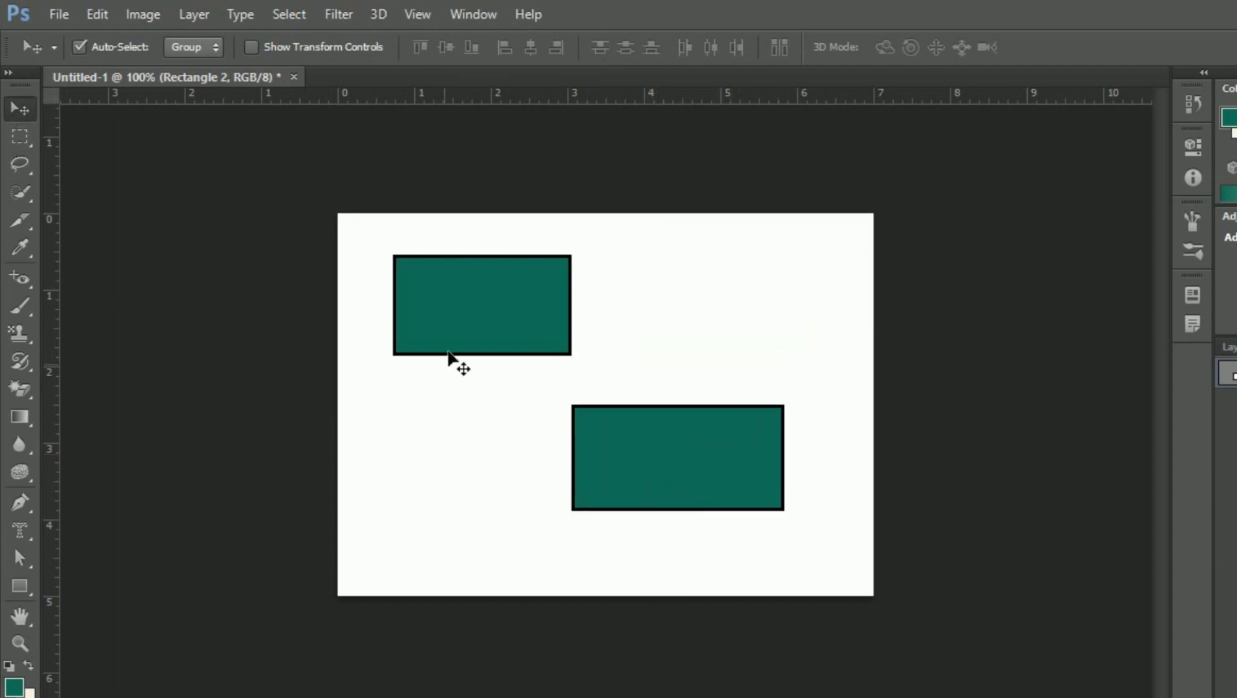
Select the upper green rectangle with the Rectangle tool active and look at its fill options
left_click(461, 328)
left_click(26, 585)
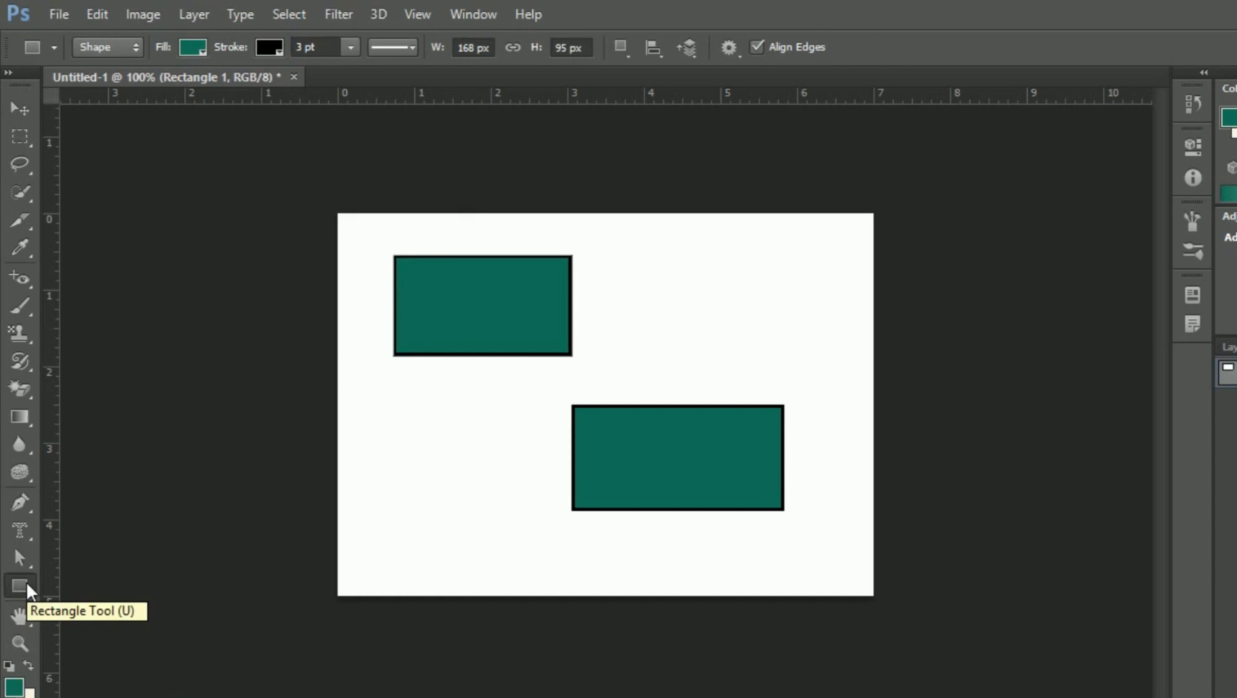
left_click(193, 47)
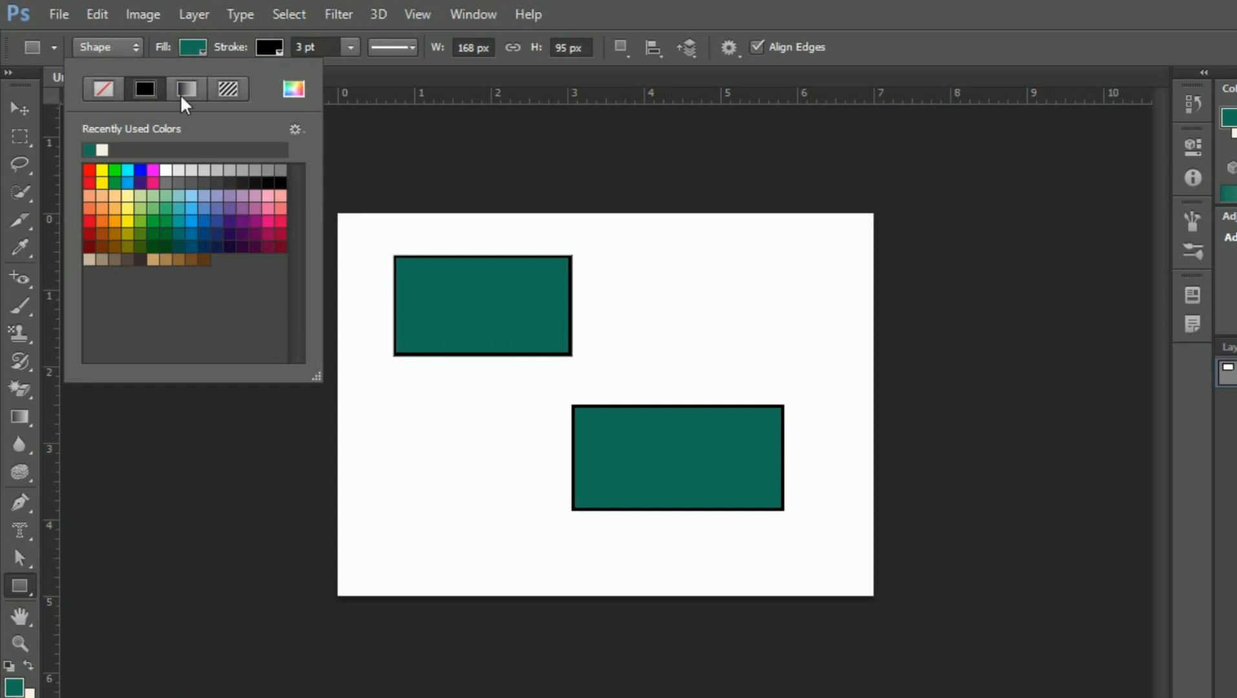
left_click(379, 157)
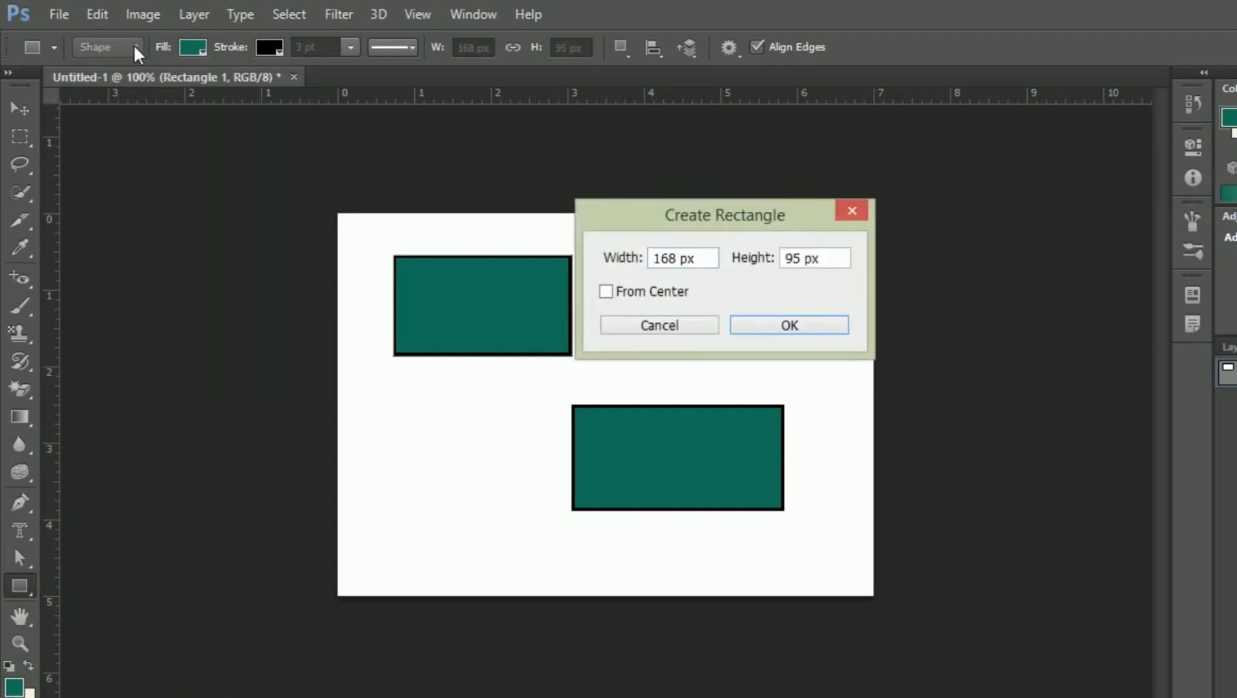
left_click(646, 323)
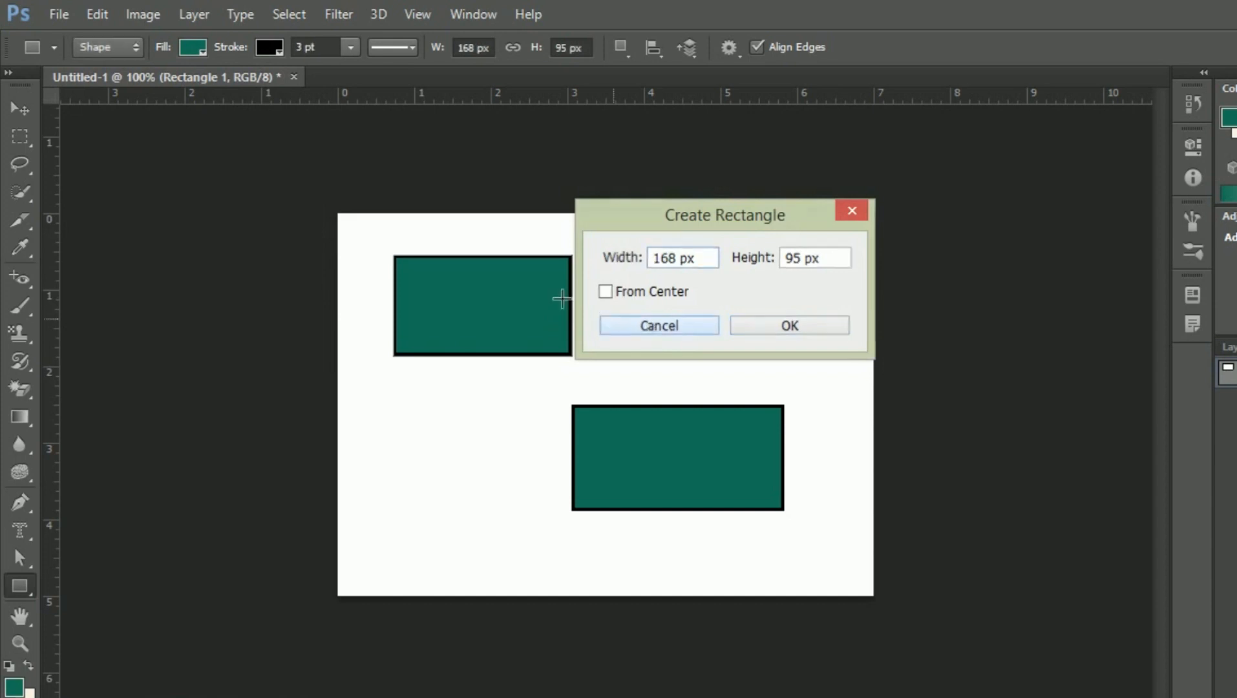
Draw a rectangular path about 144 by 83 px beside the upper green rectangle, using Path mode
left_click(137, 46)
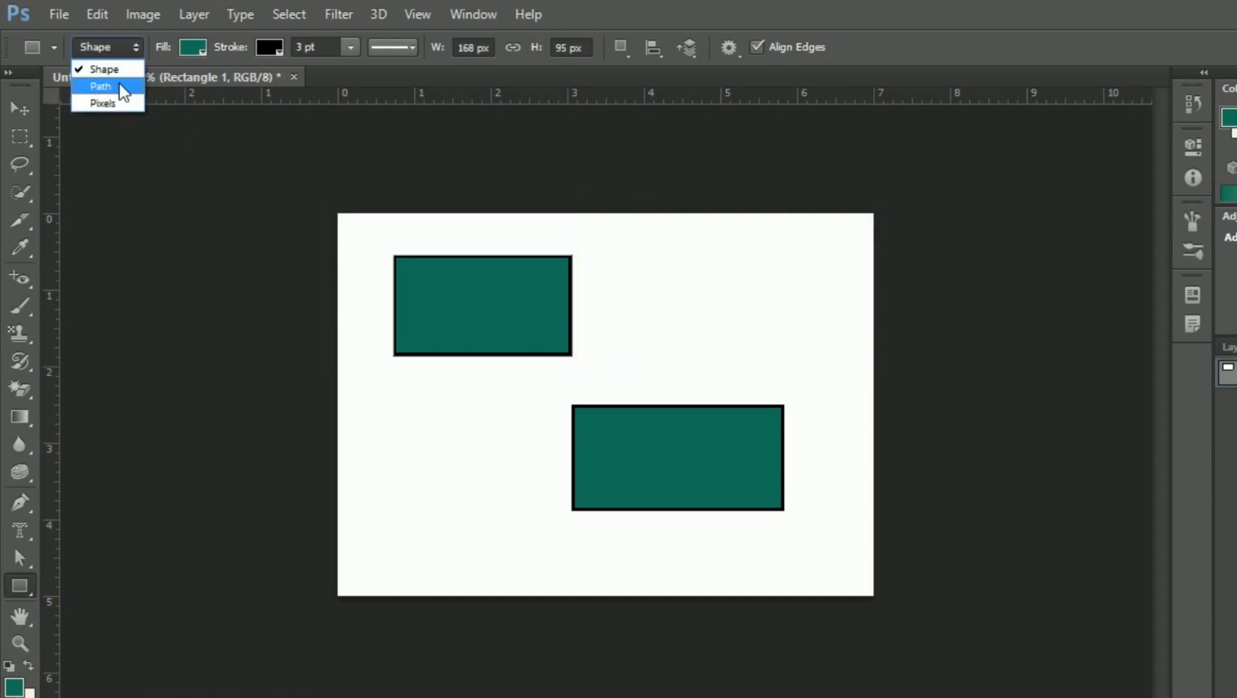
left_click(123, 90)
left_click_drag(643, 262, 796, 351)
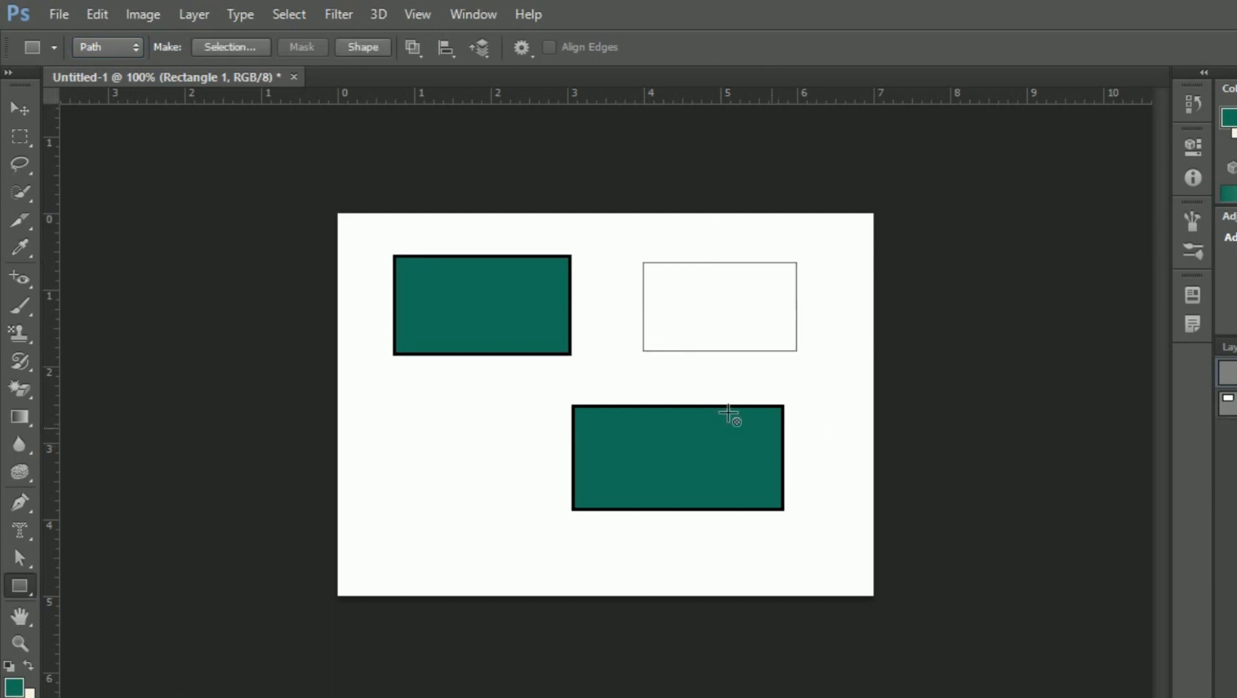
Try using the Rectangle tool in Pixels mode on the shape layer, and decline rasterizing the shape
left_click(136, 47)
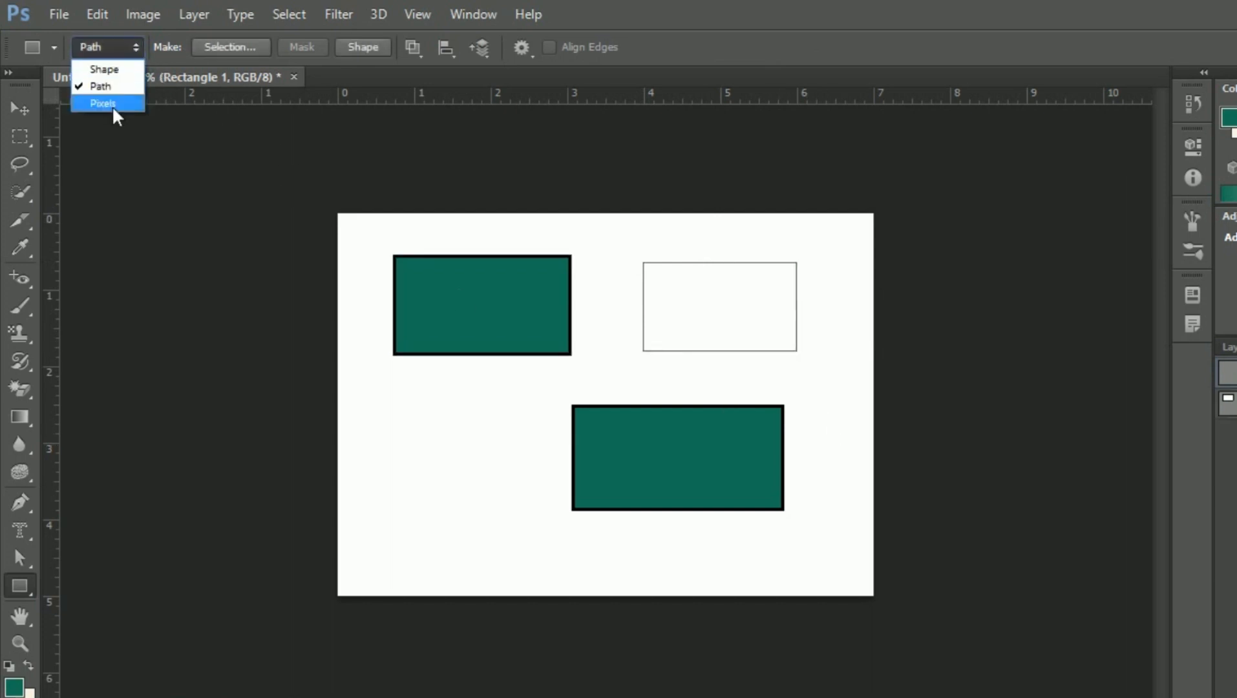
left_click(112, 104)
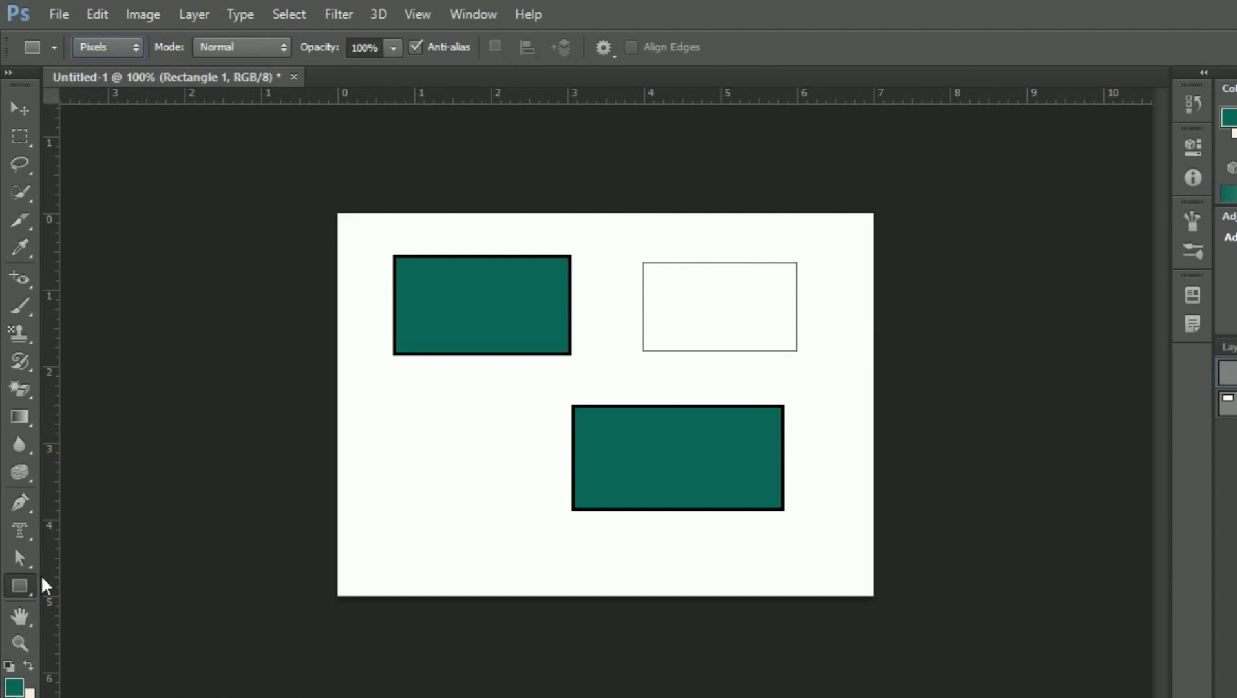
left_click(410, 405)
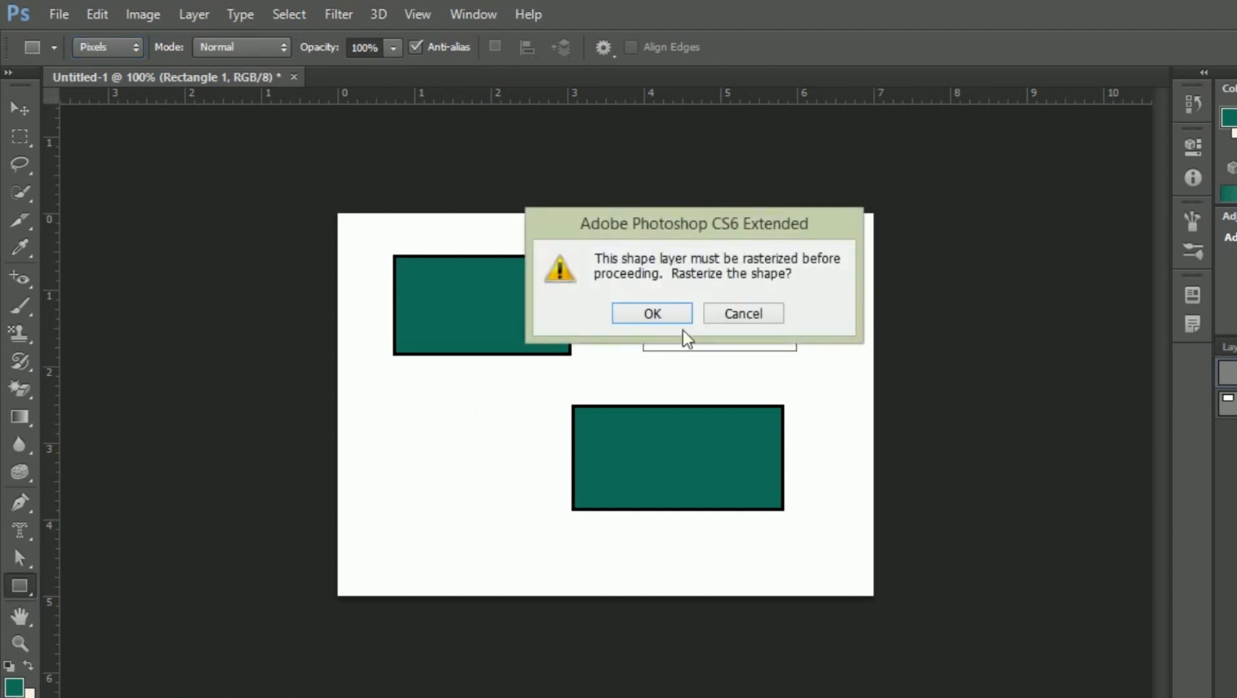
left_click(752, 316)
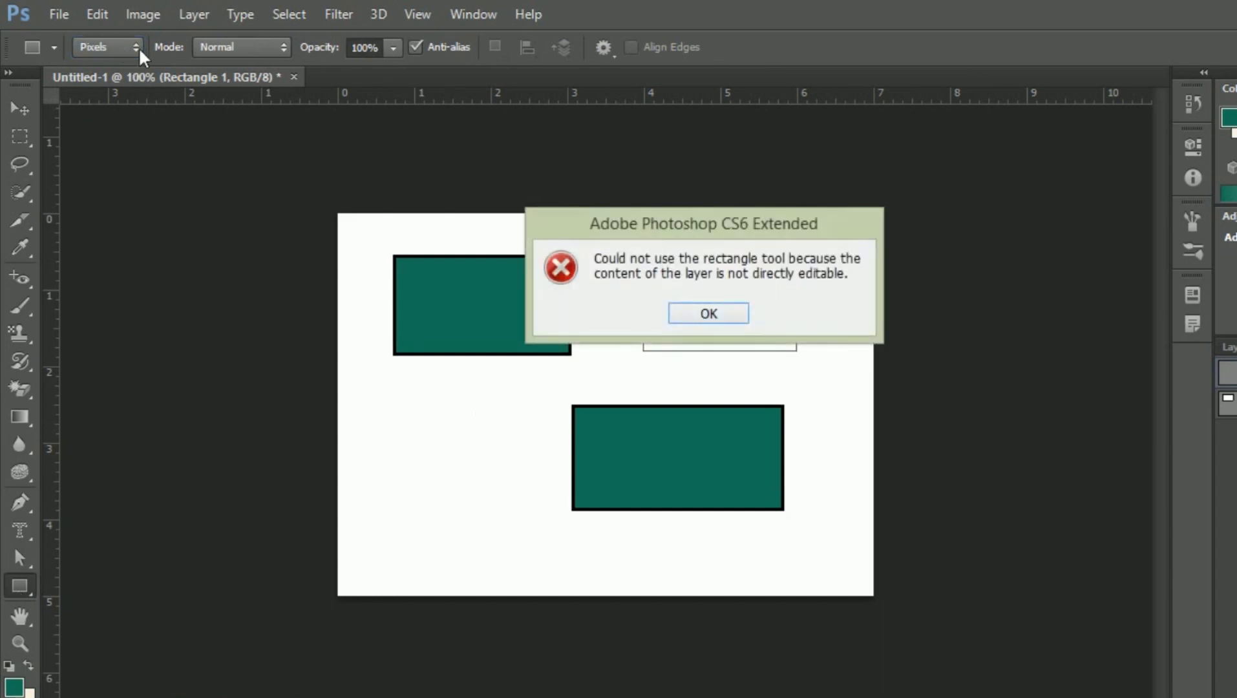
left_click(679, 317)
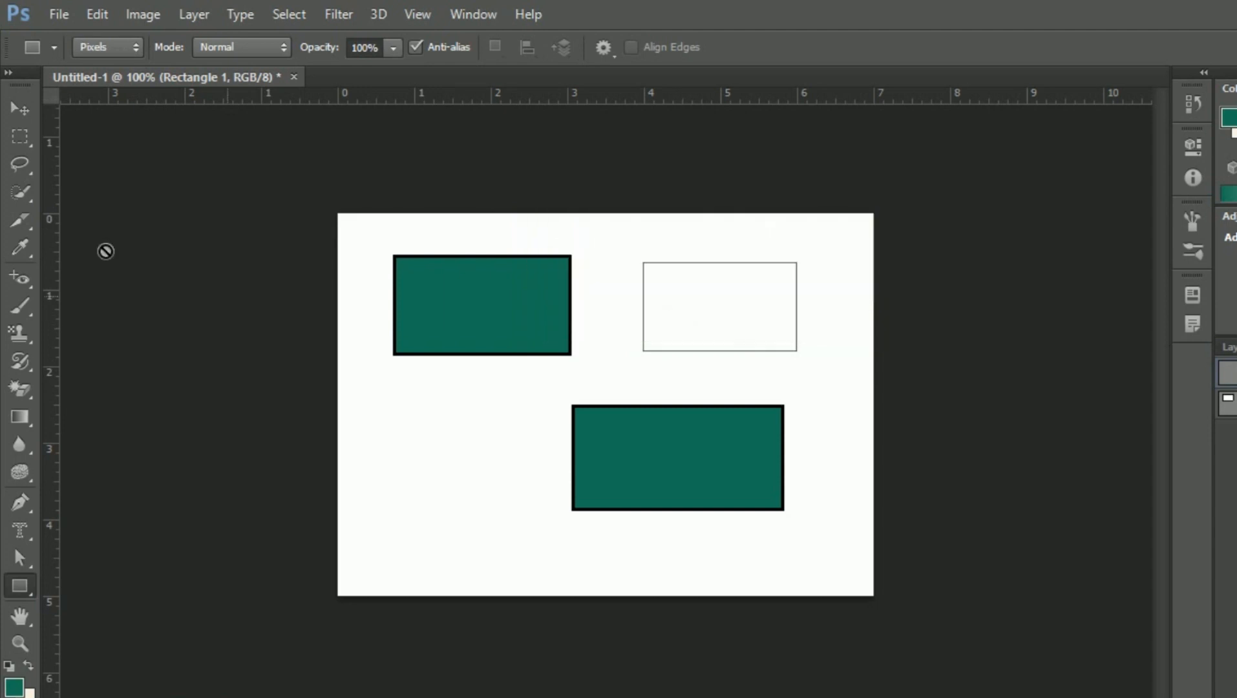
Return to Shape mode and draw a rounded rectangle about 116 by 89 px below the upper green rectangle
left_click(137, 43)
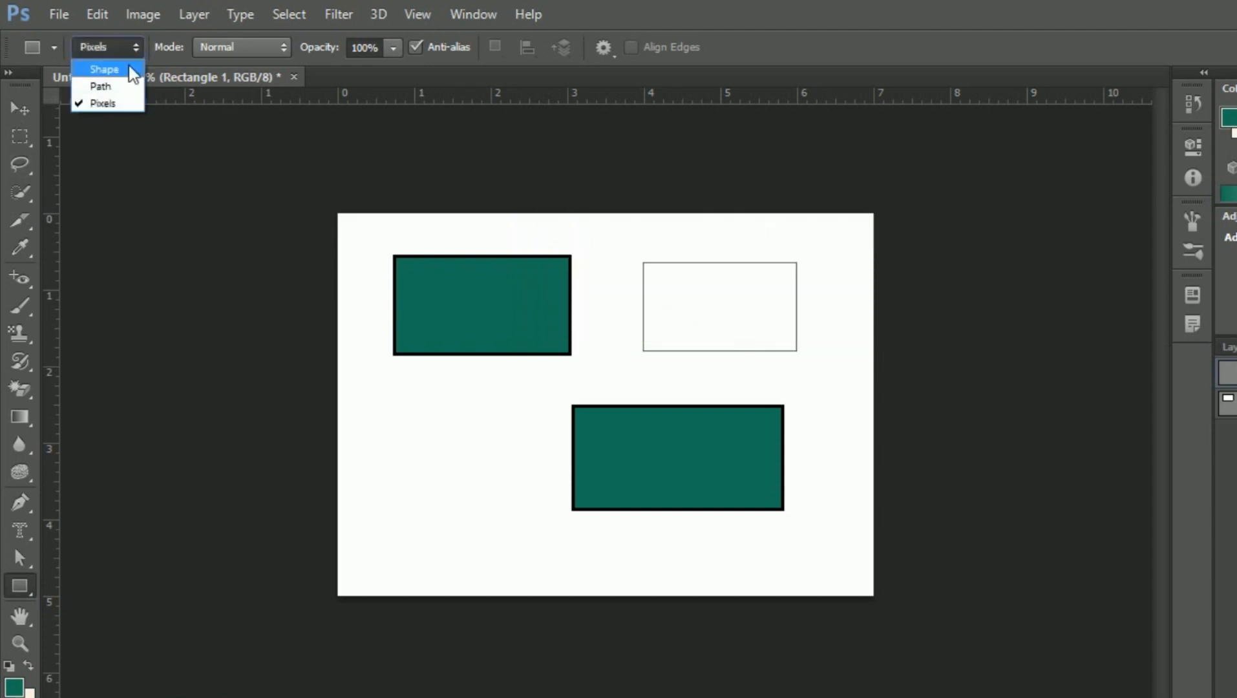
left_click(129, 66)
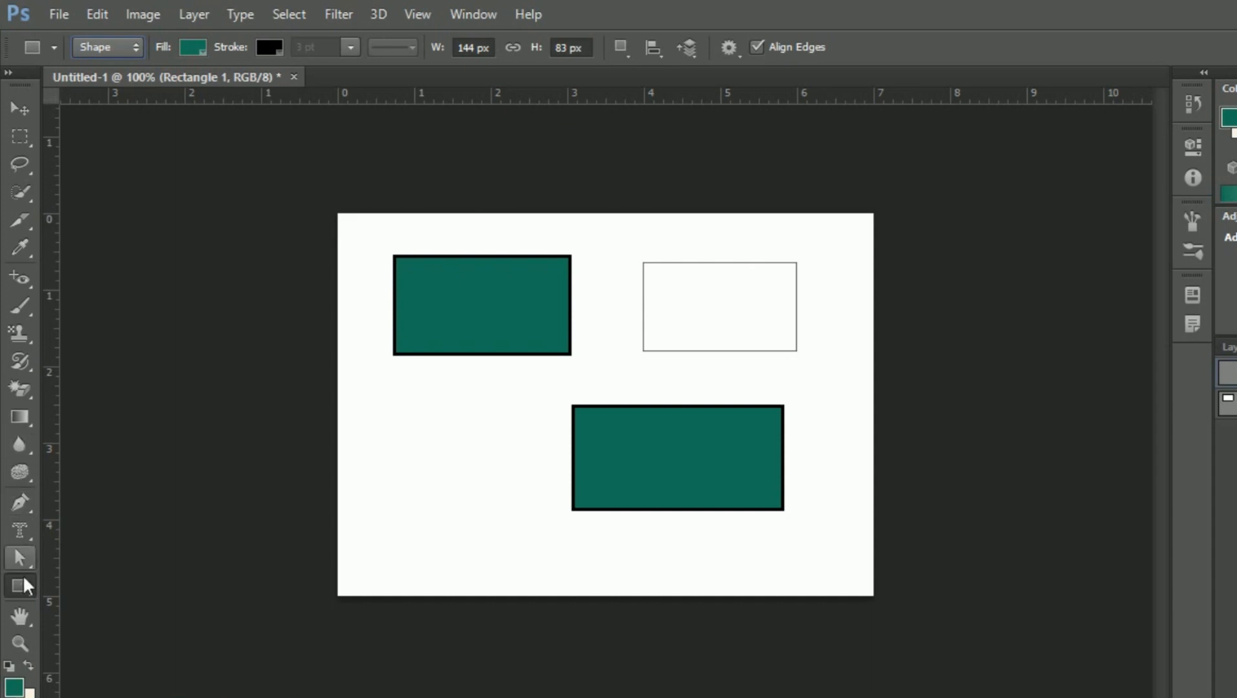
left_click_drag(23, 585, 68, 604)
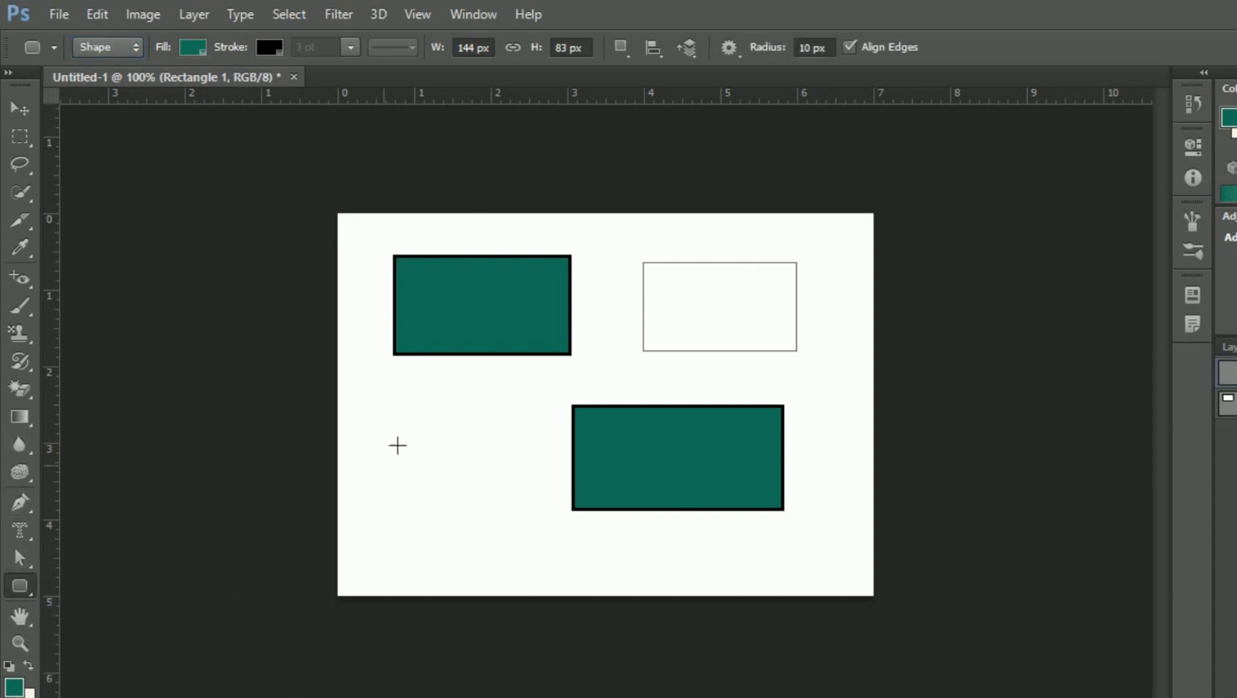
left_click_drag(389, 425, 511, 517)
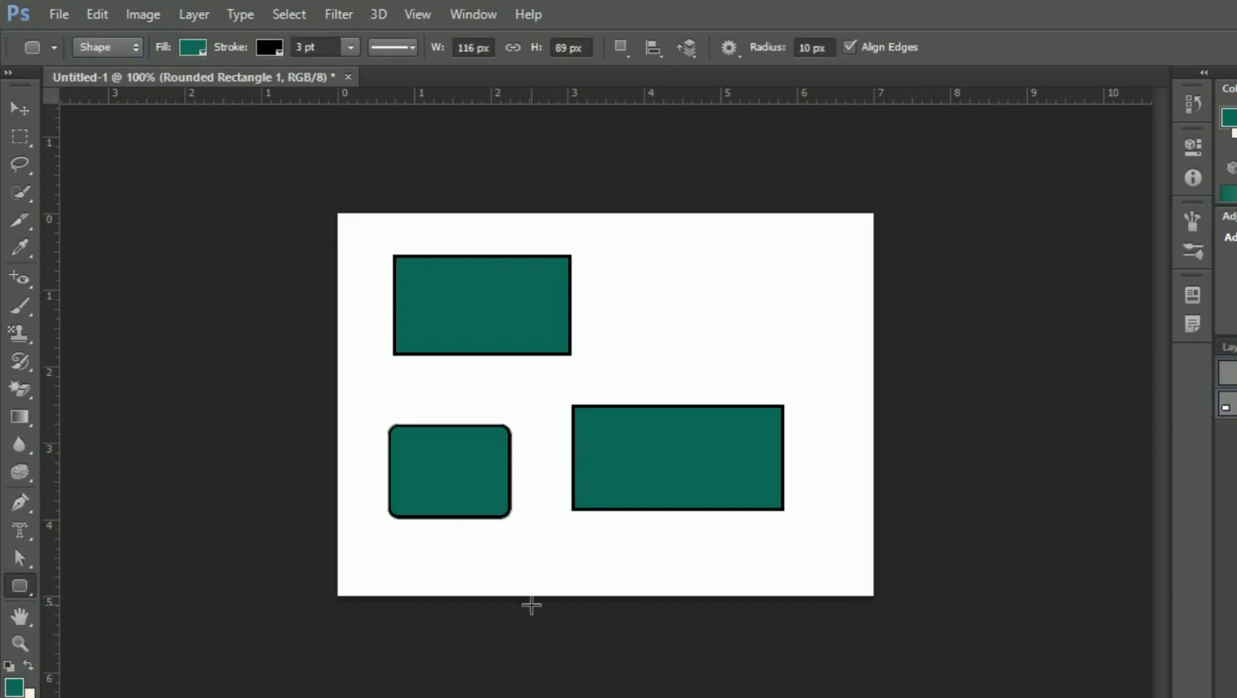
Change the rounded rectangle's fill colour to yellow
left_click_drag(18, 588, 19, 588)
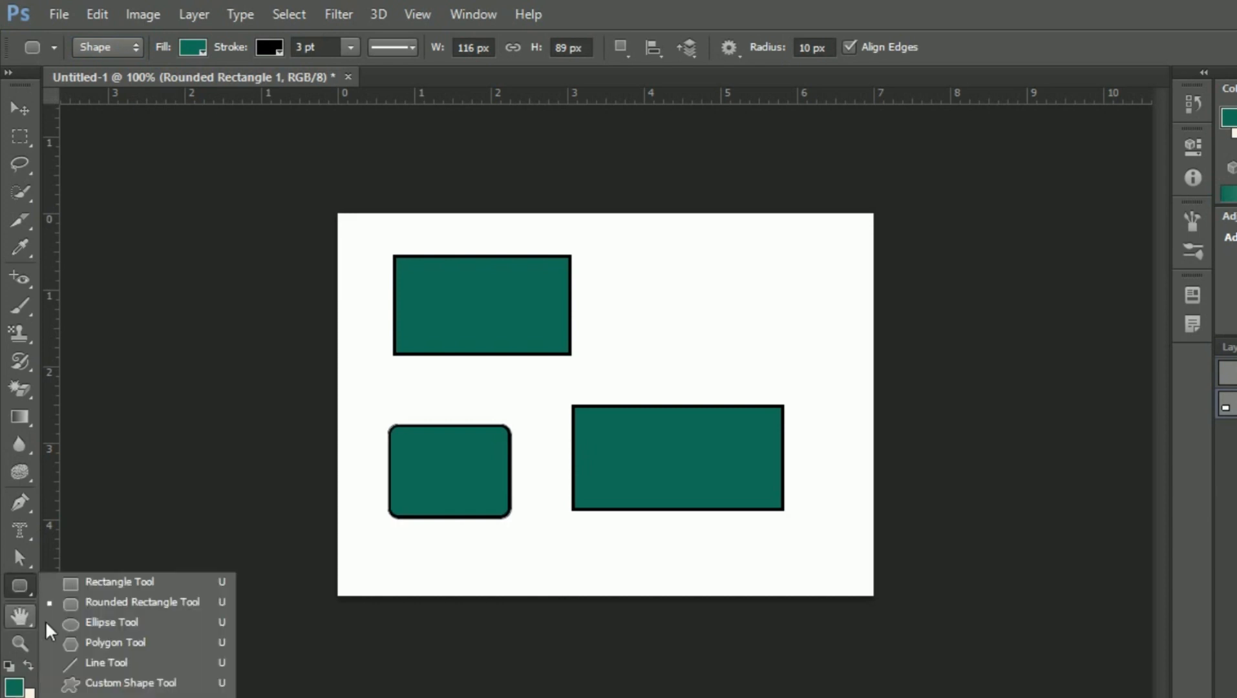
left_click(190, 48)
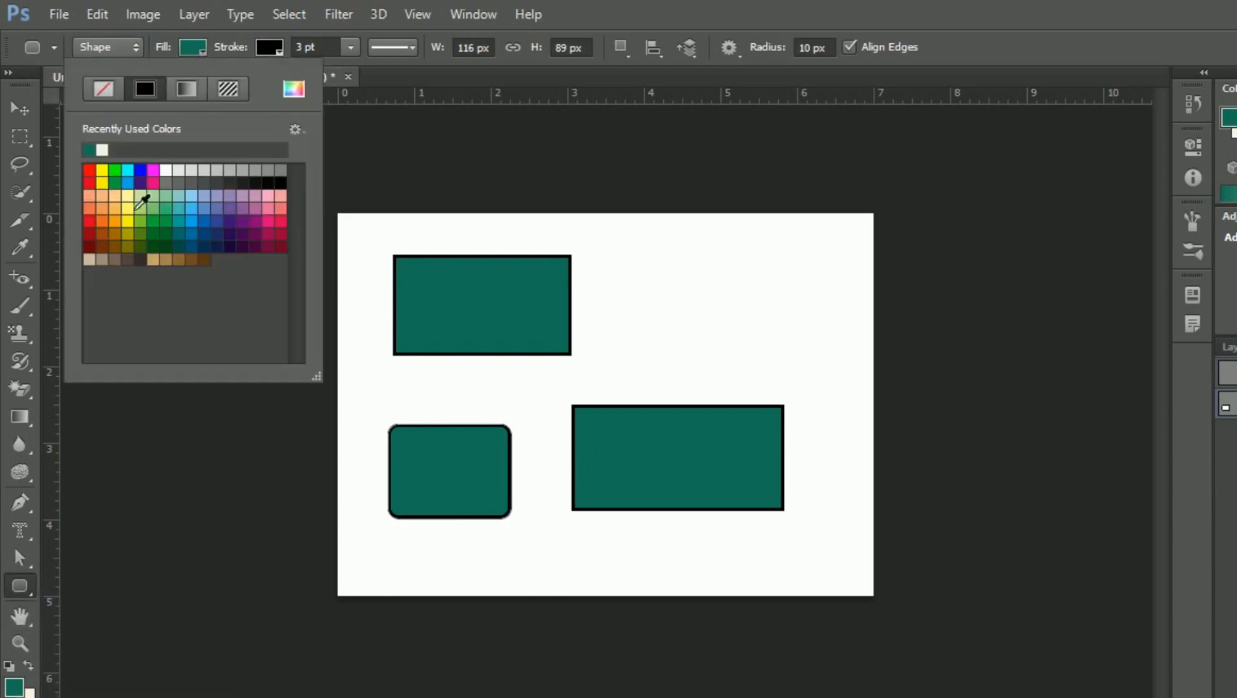
left_click(101, 170)
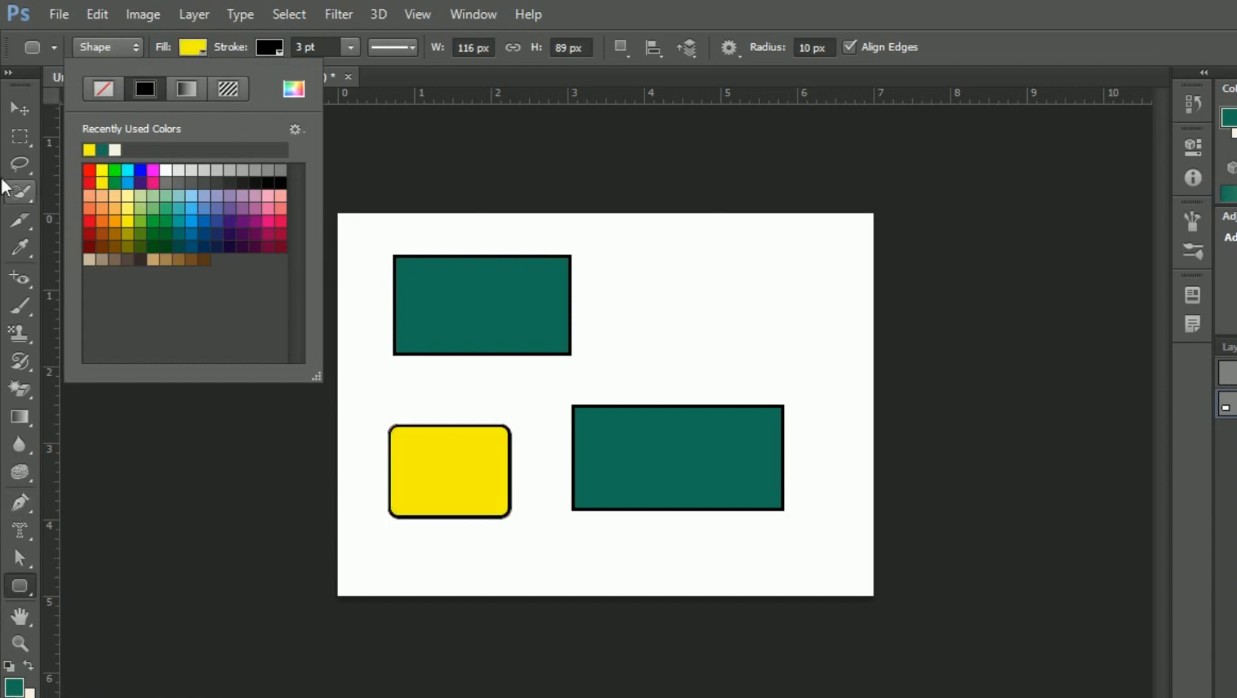
Select the upper green rectangle and change its fill colour to dark gray
left_click(9, 114)
left_click(457, 289)
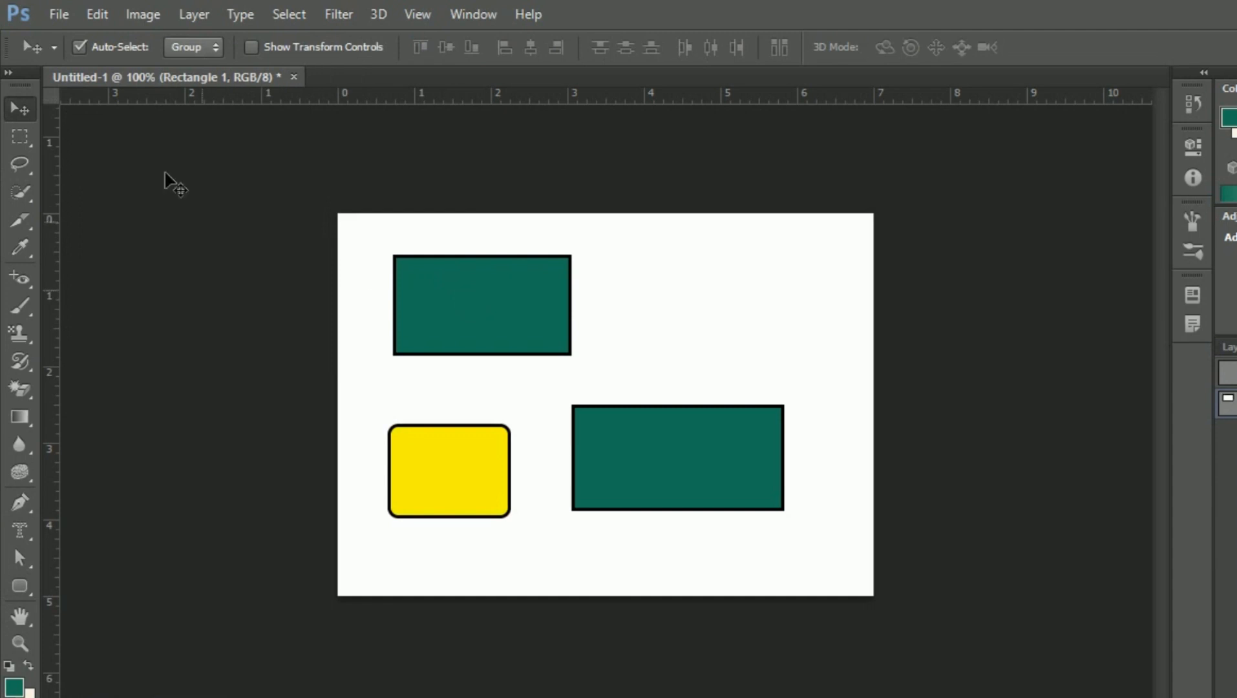
left_click(18, 591)
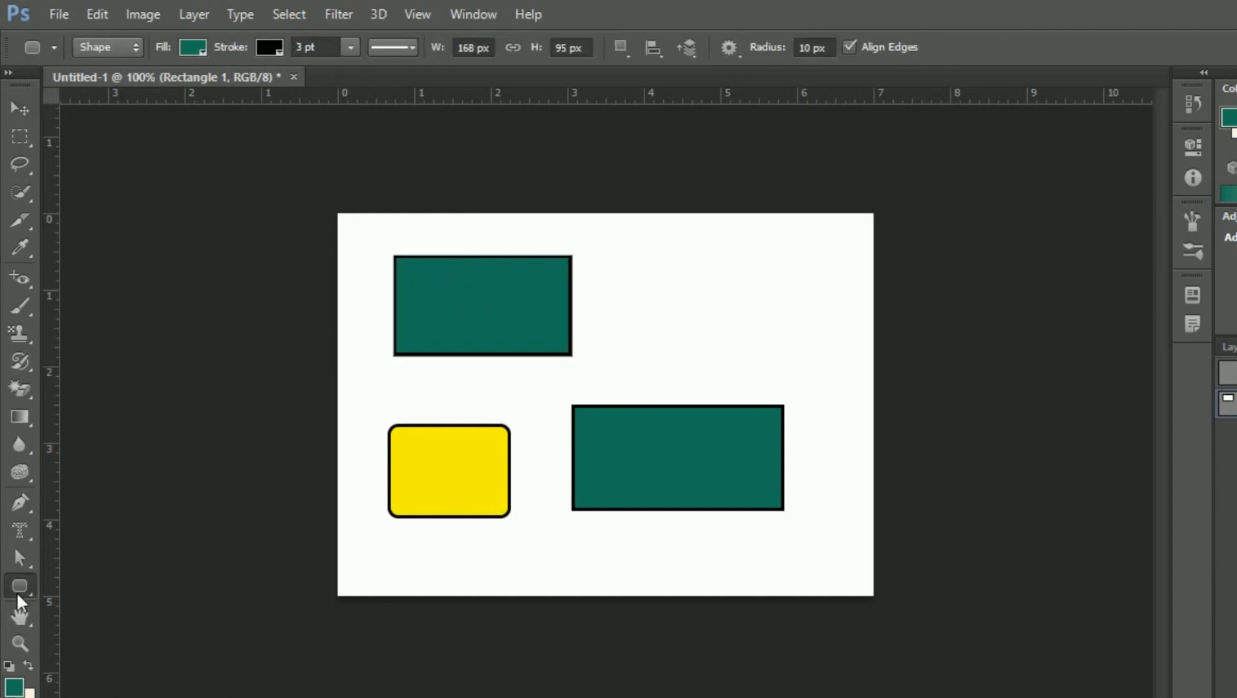
left_click(186, 45)
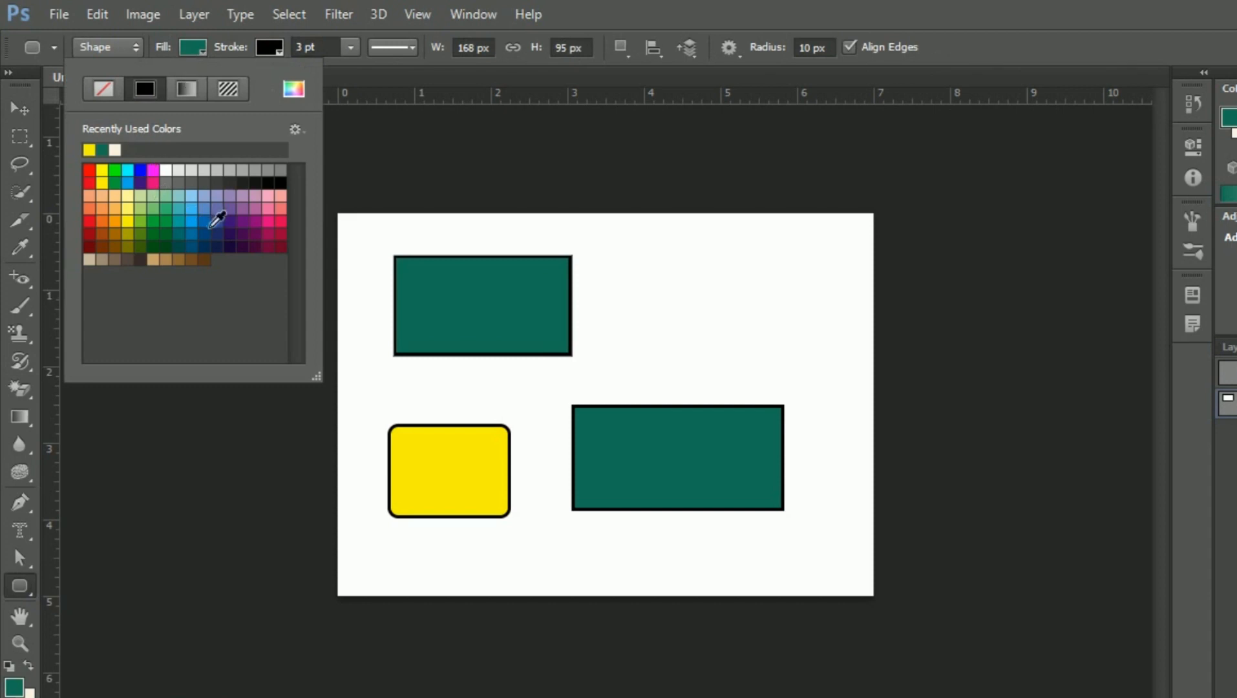
left_click(227, 183)
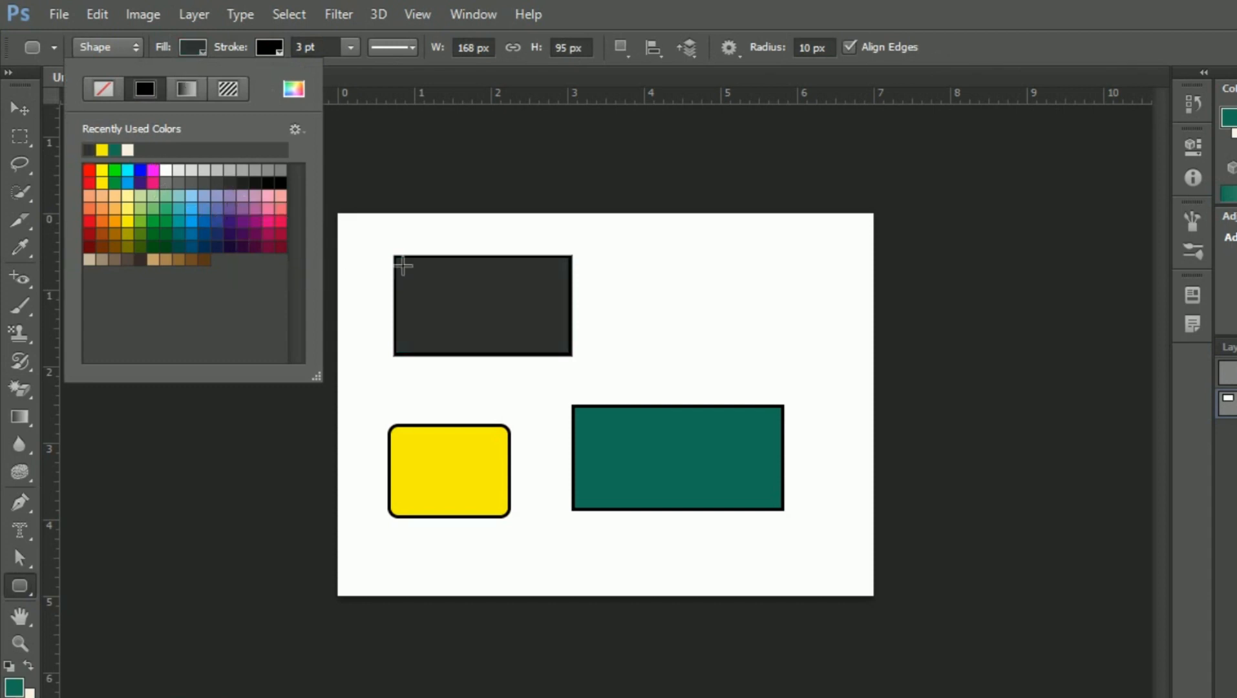
Draw an ellipse about 147 by 109 px beside the dark gray rectangle
right_click(22, 584)
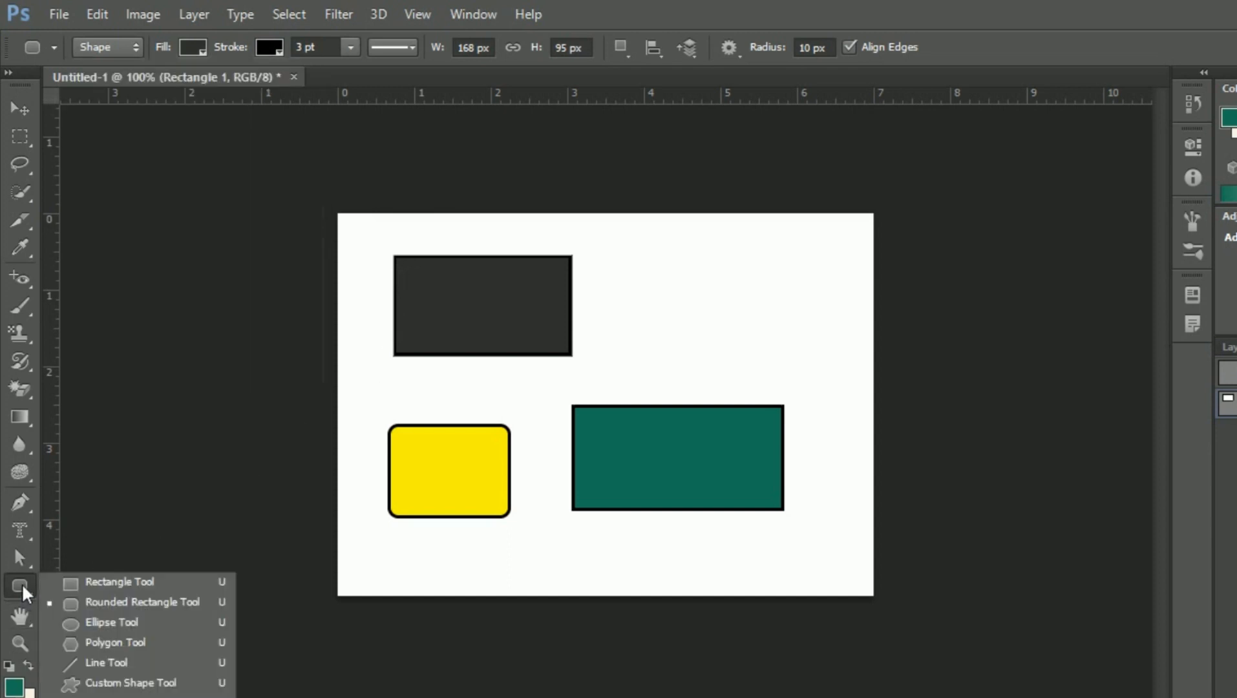
left_click(79, 620)
left_click_drag(613, 256, 769, 371)
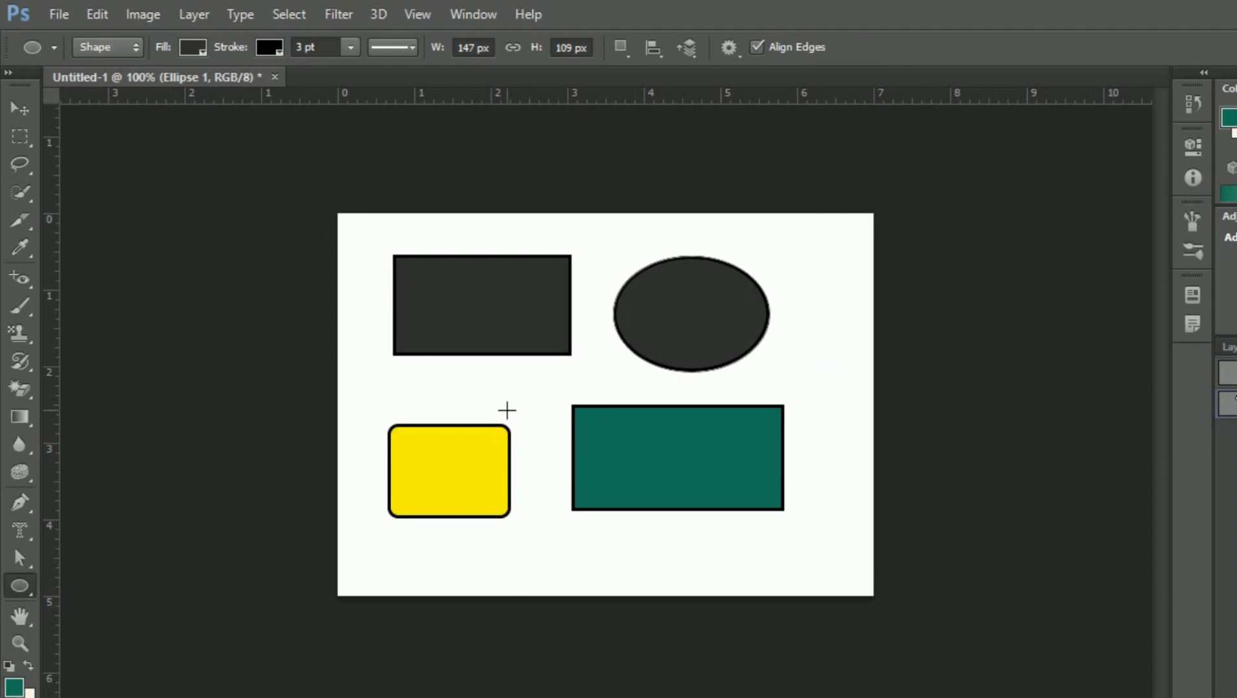
Try dark purple and dark green fills on the ellipse, and set its fill colour to yellow
left_click(194, 45)
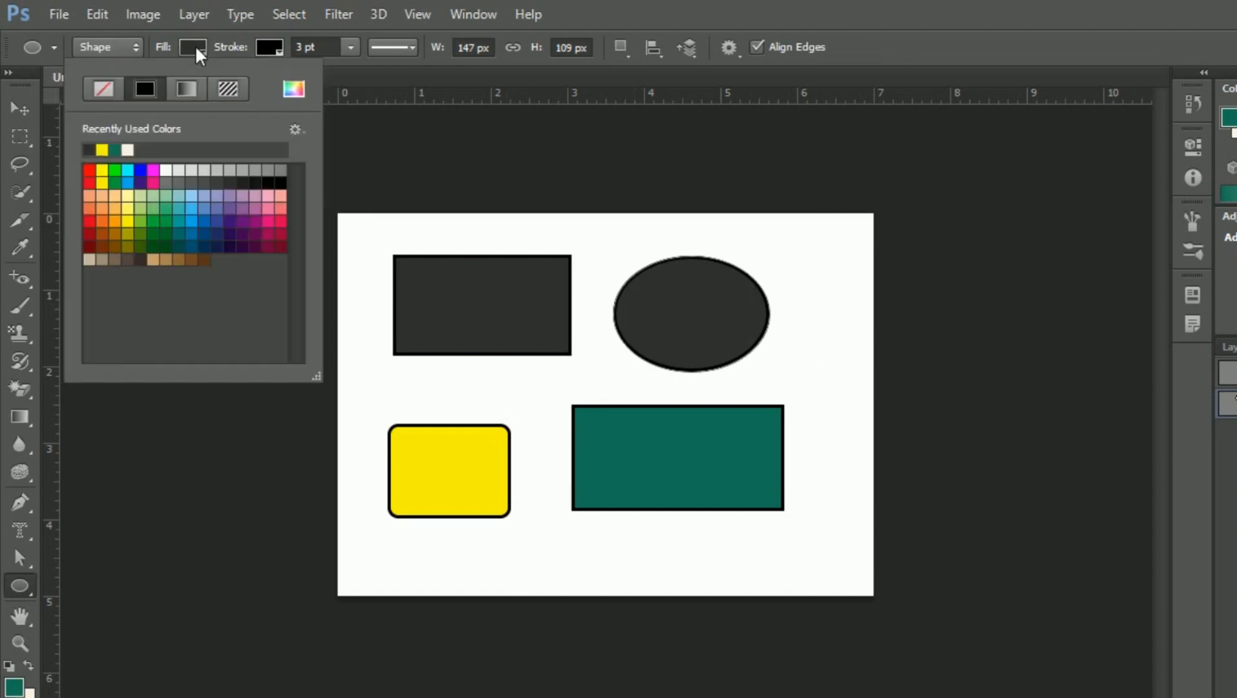
left_click(264, 242)
left_click(169, 246)
left_click(126, 221)
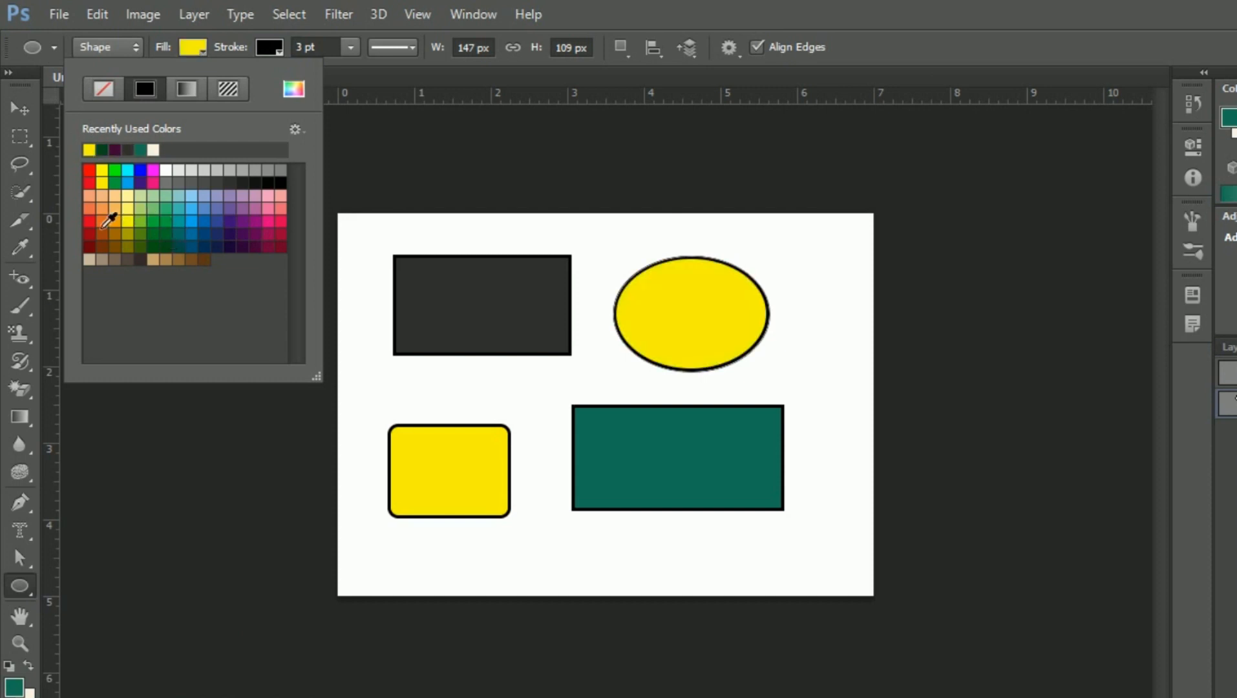
Try a light teal stroke on the ellipse, and set its stroke colour to gray
left_click(268, 47)
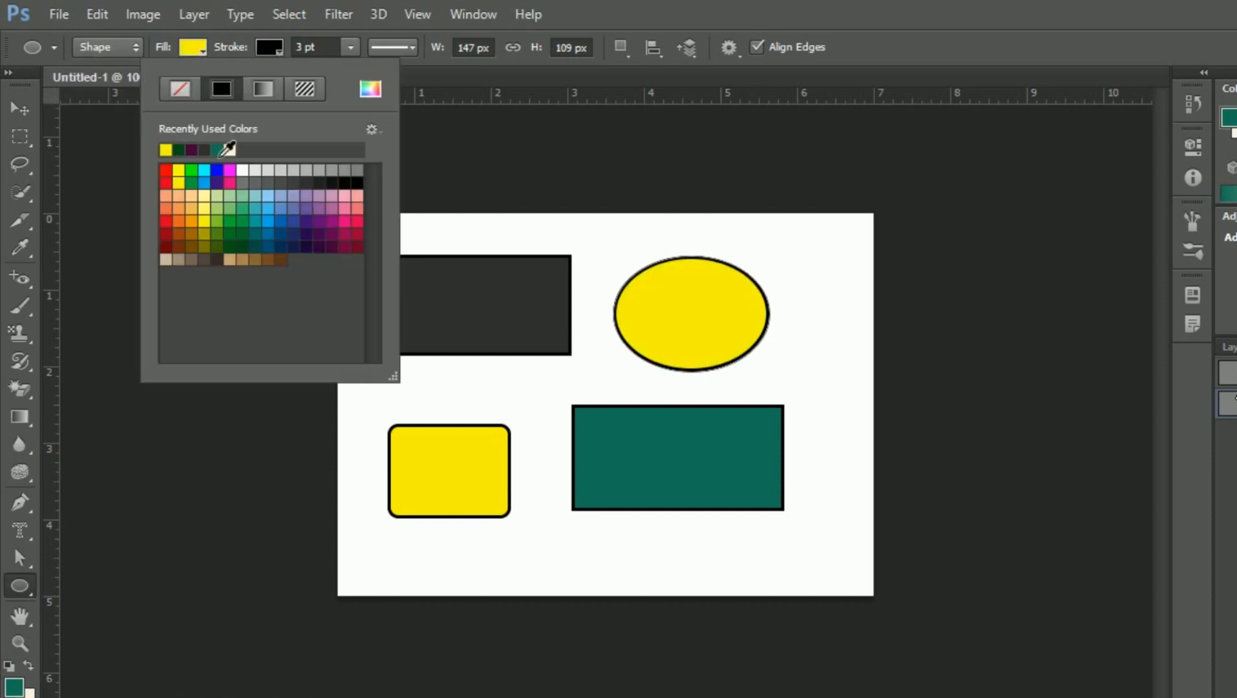
left_click(254, 196)
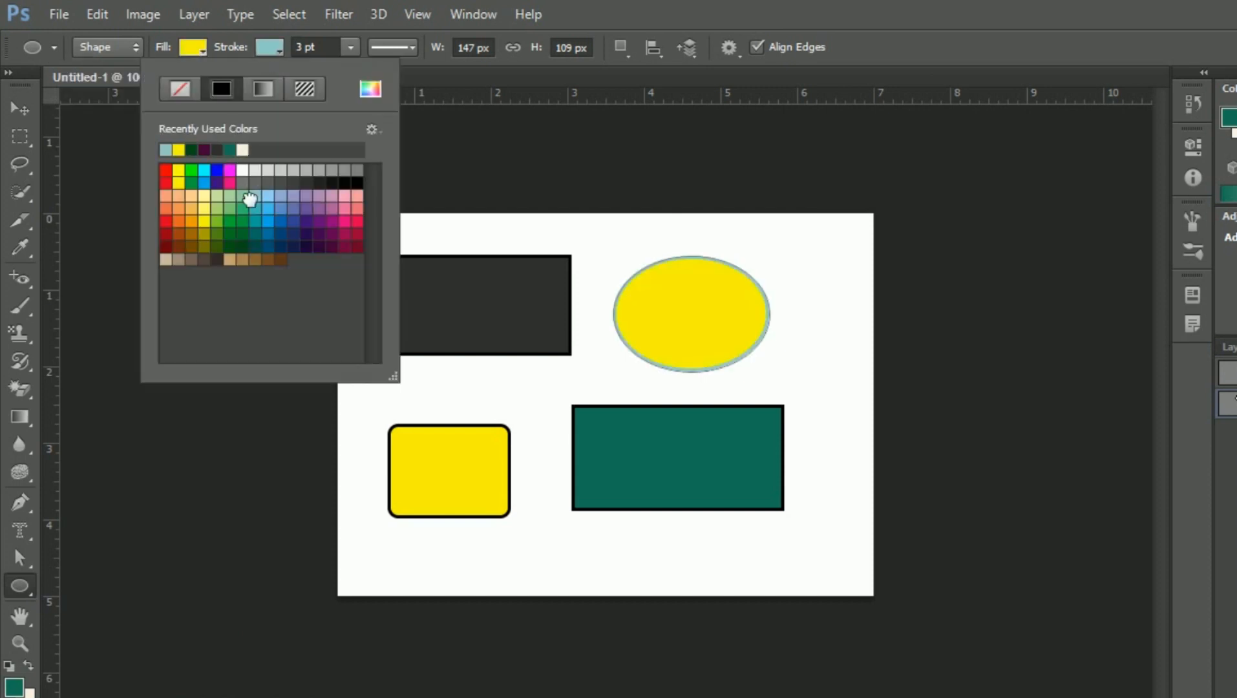
left_click(358, 171)
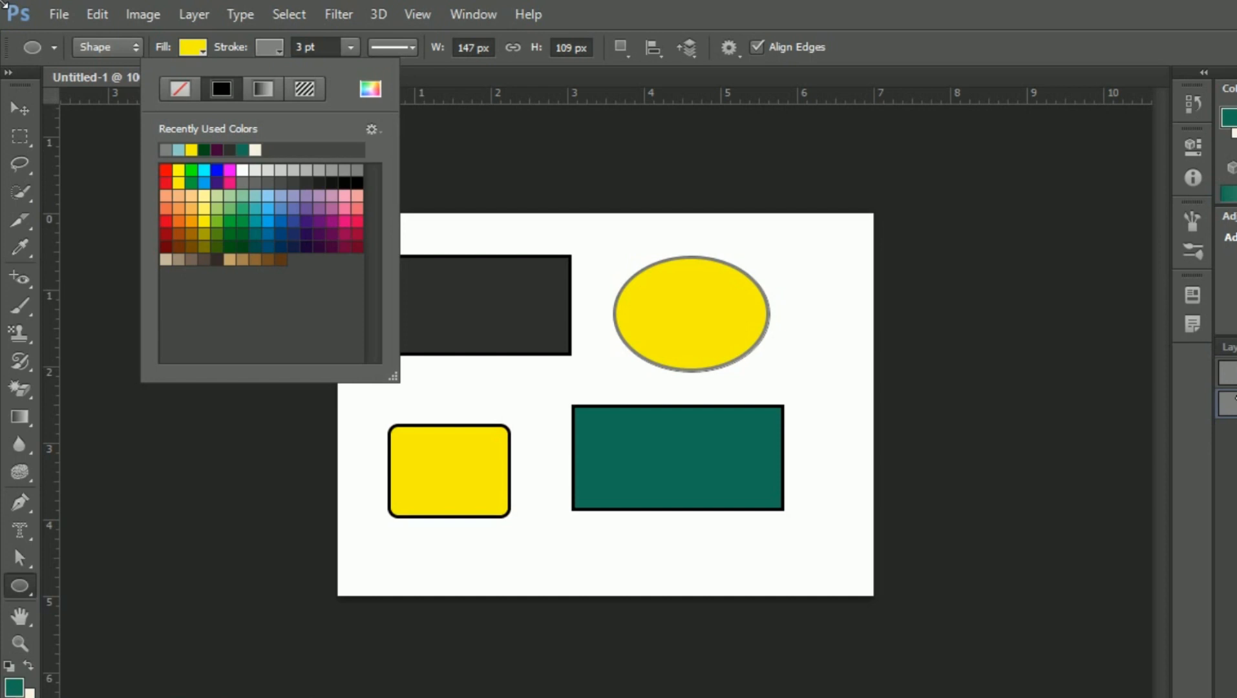
Draw a Flower 5 custom shape about 180 by 229 px, overlapping the yellow ellipse and the green rectangle
right_click(19, 588)
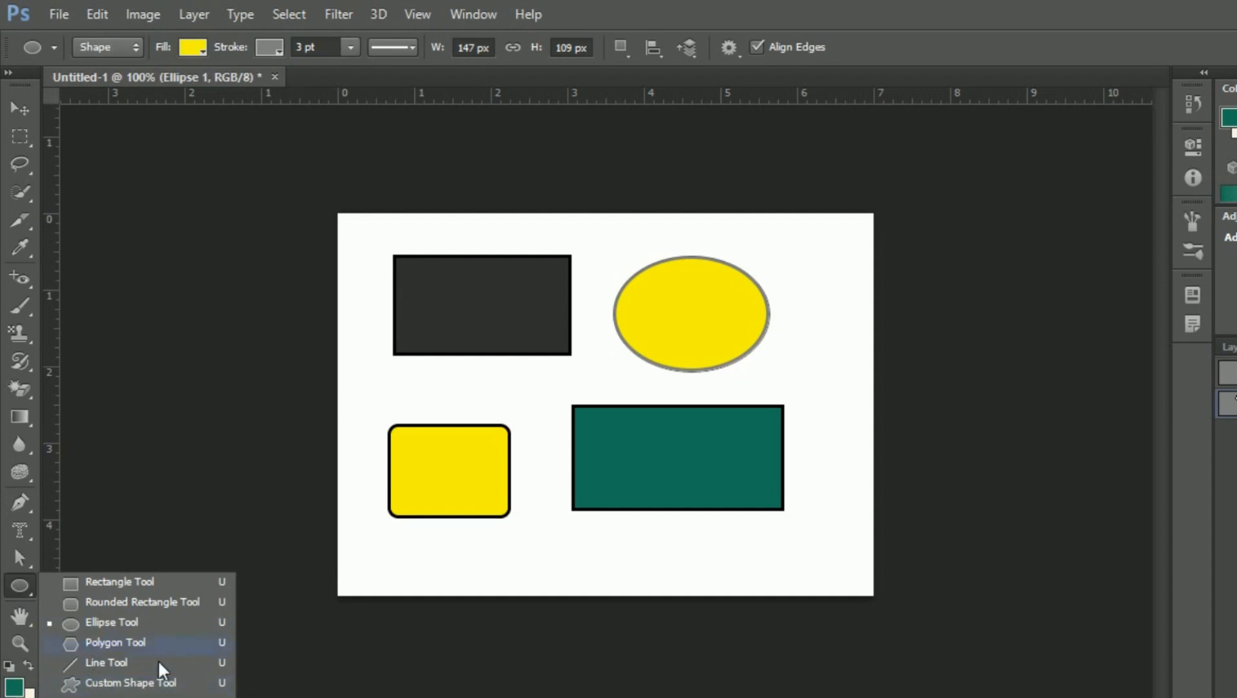
left_click(153, 684)
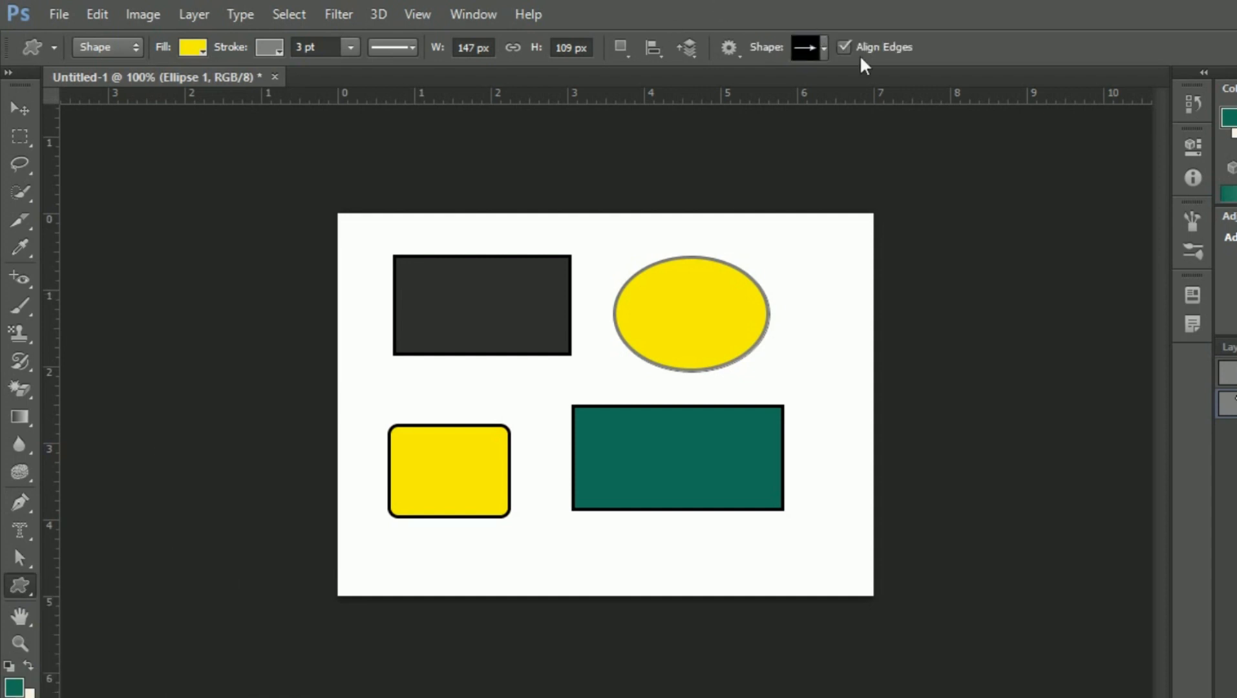
left_click(824, 47)
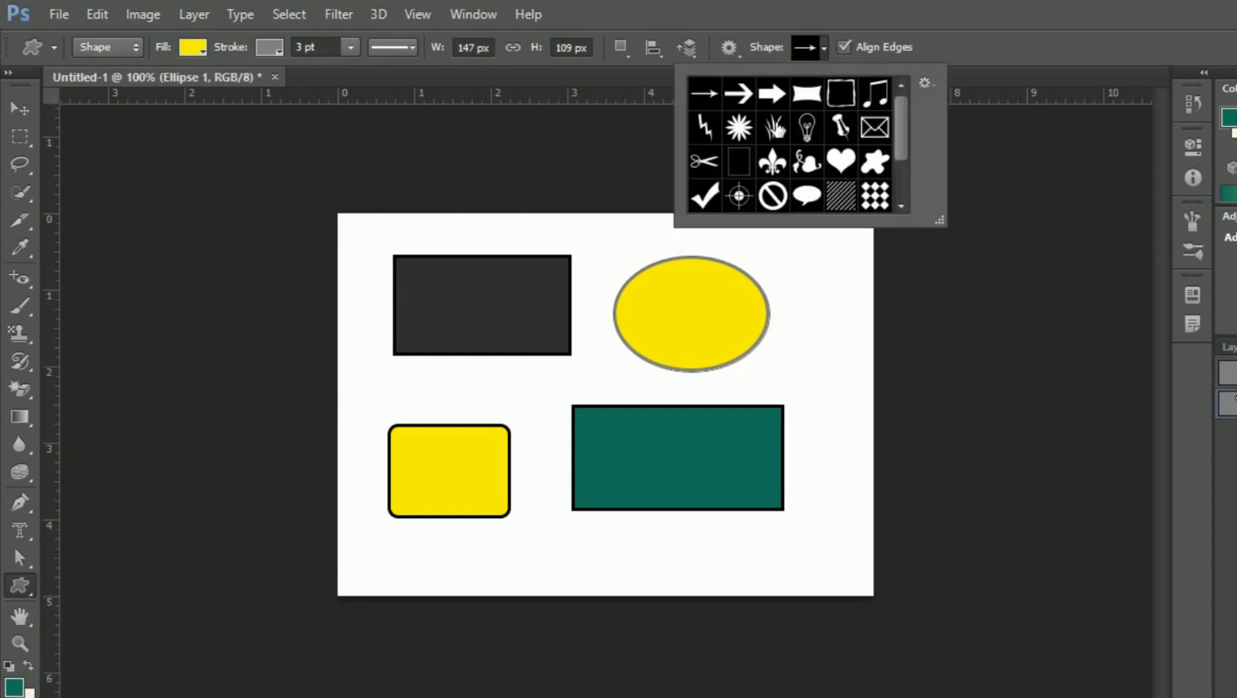
left_click(739, 127)
left_click_drag(820, 257, 630, 500)
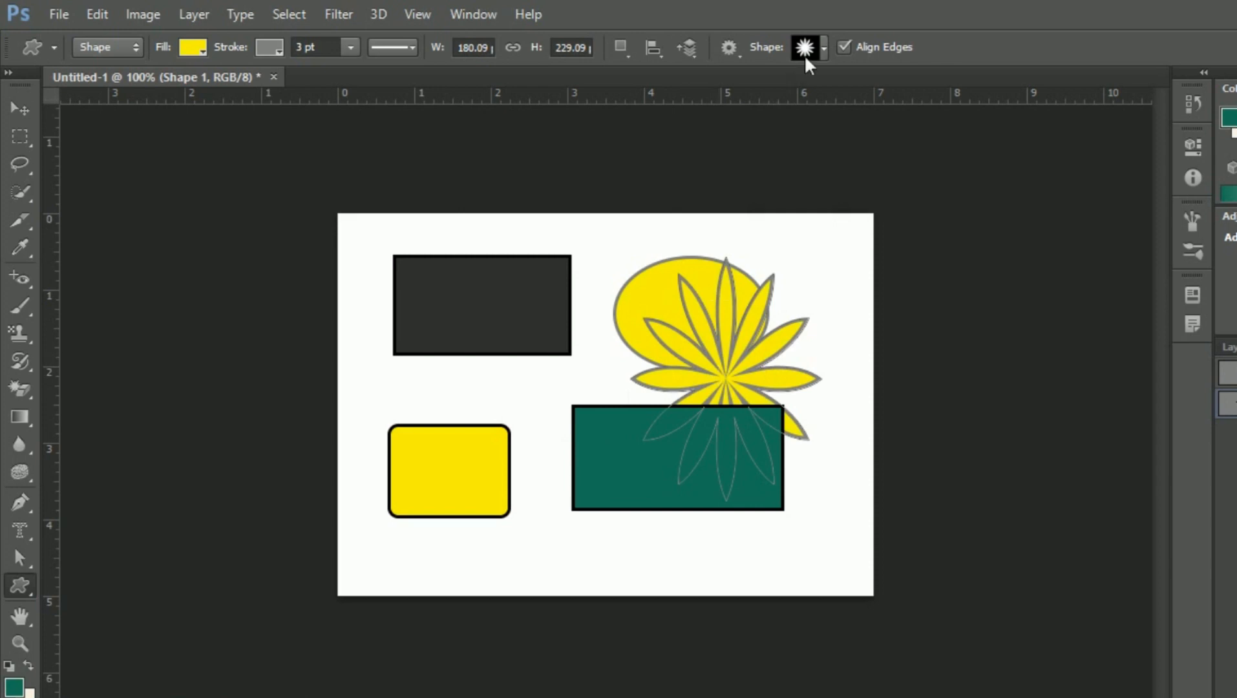
Draw a copyright symbol custom shape about 49 by 56 px between the dark gray rectangle and the yellow rounded rectangle
left_click(825, 47)
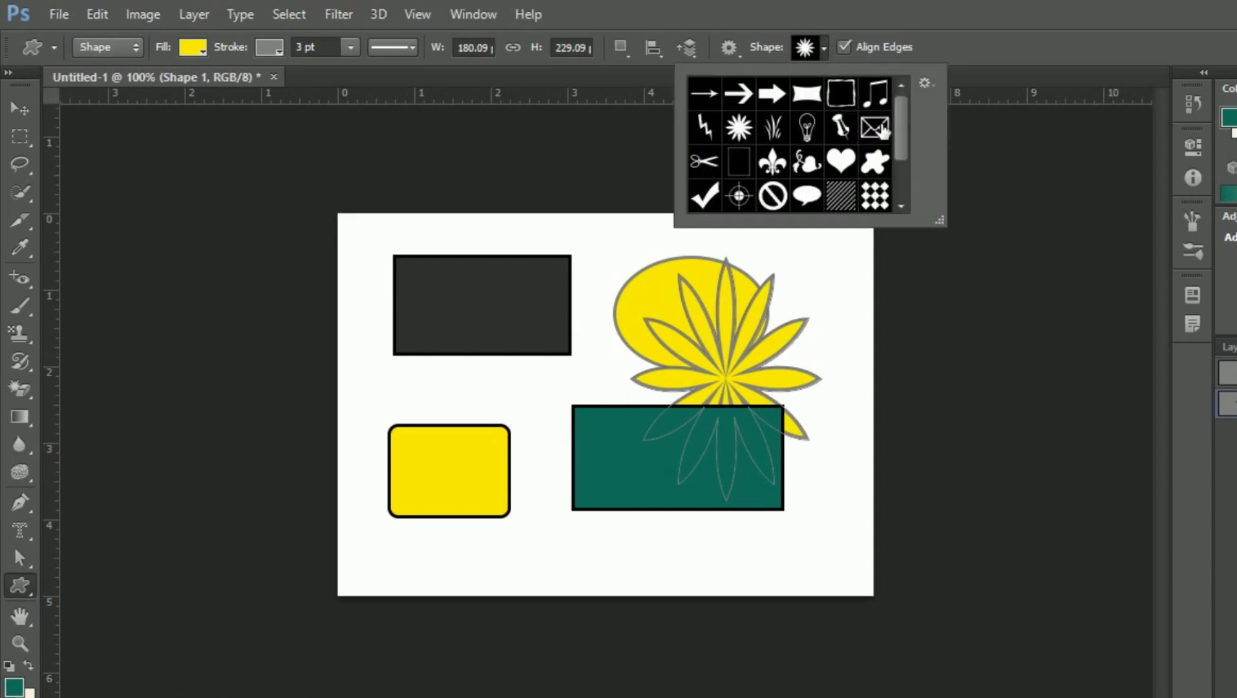
left_click_drag(900, 125, 895, 152)
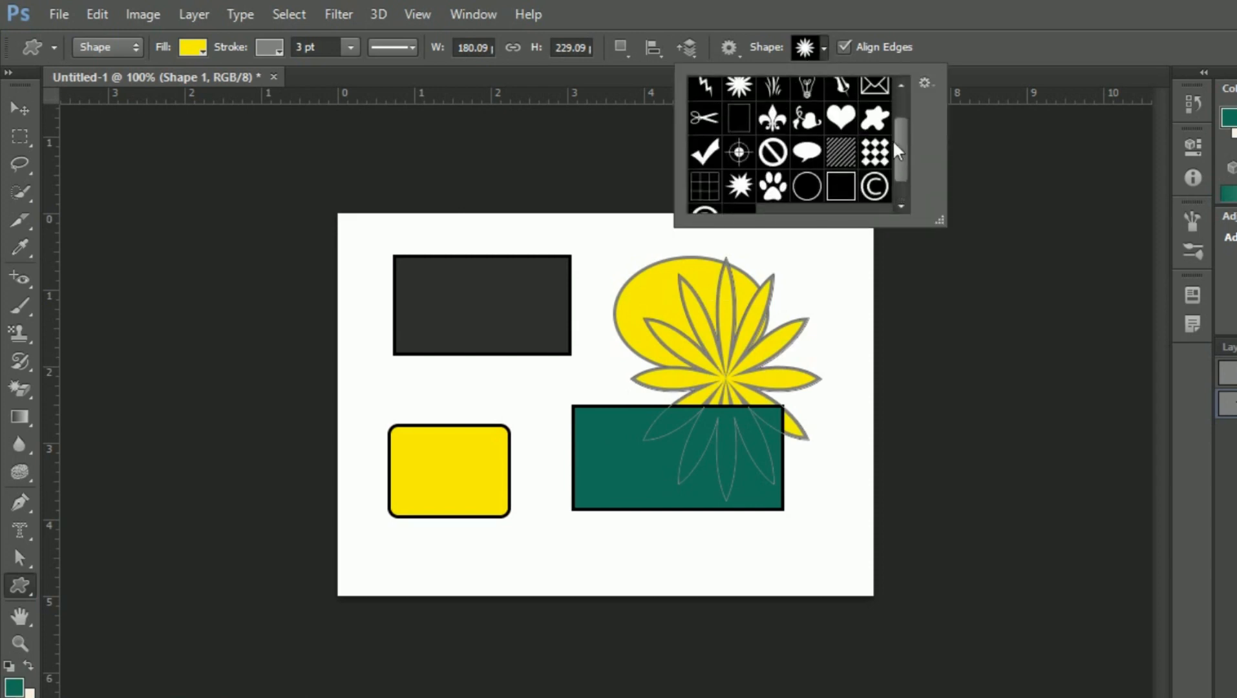
scroll(890, 146, "down", 2)
left_click(875, 163)
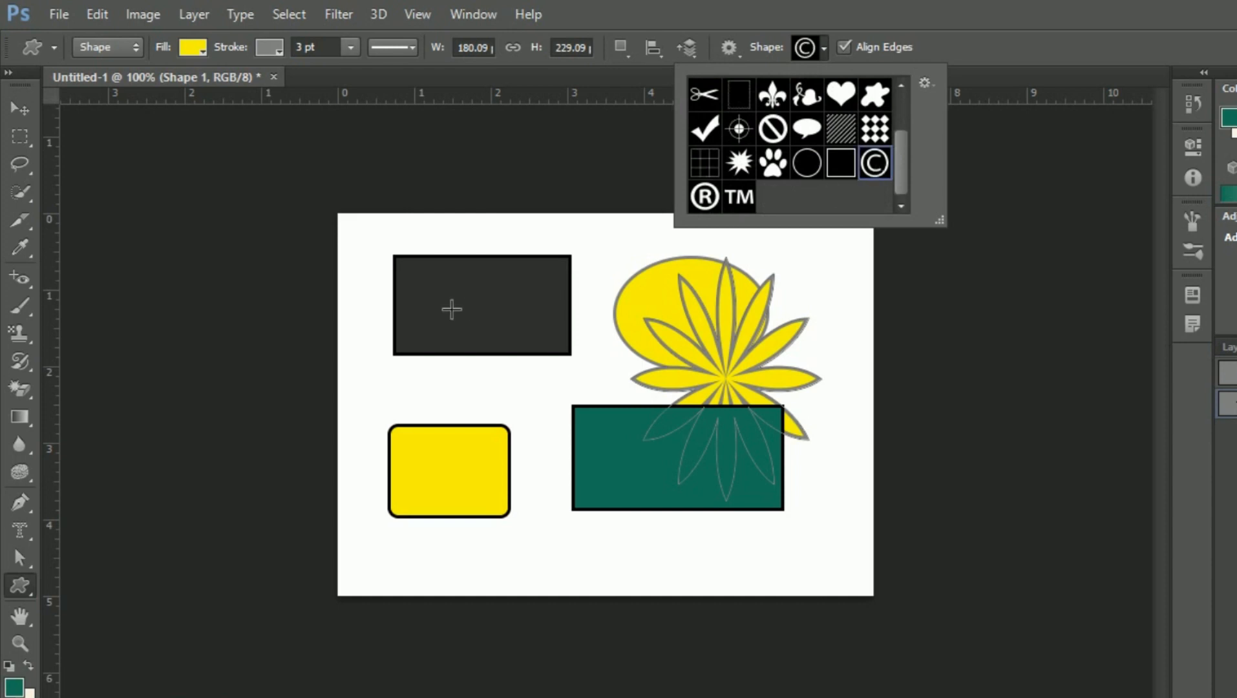
left_click_drag(359, 360, 413, 420)
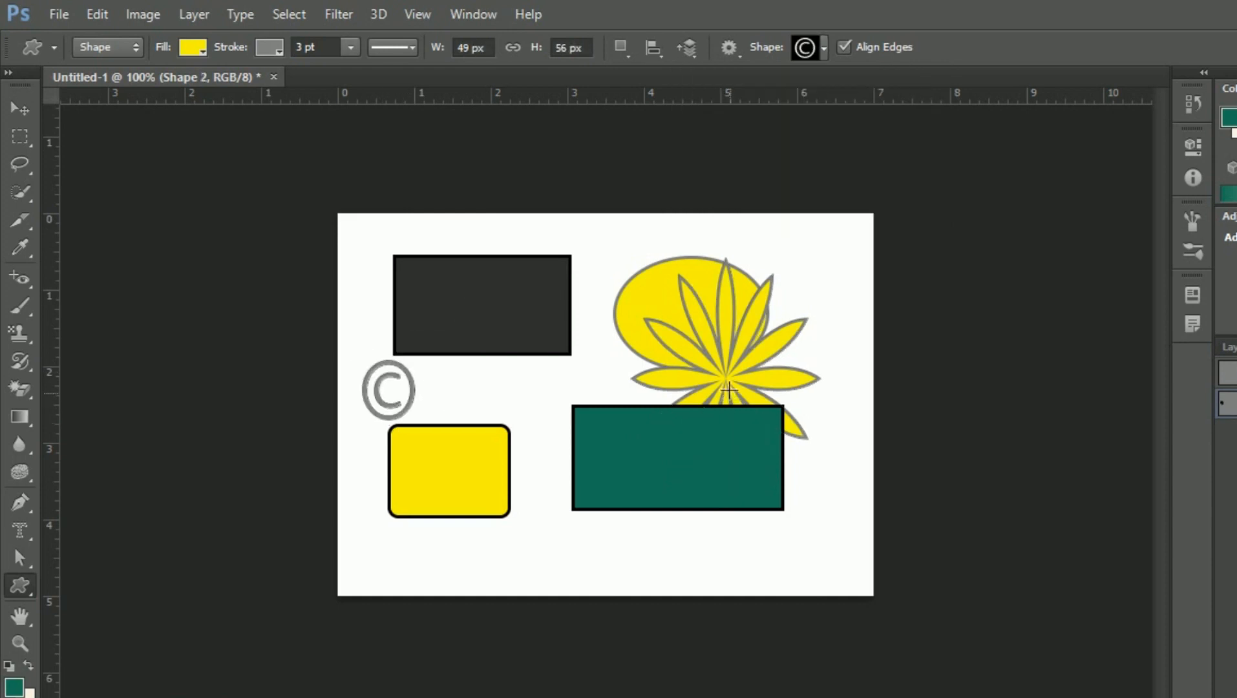
Try the Text Only display for the custom shape list, and return it to Small Thumbnail
left_click(821, 50)
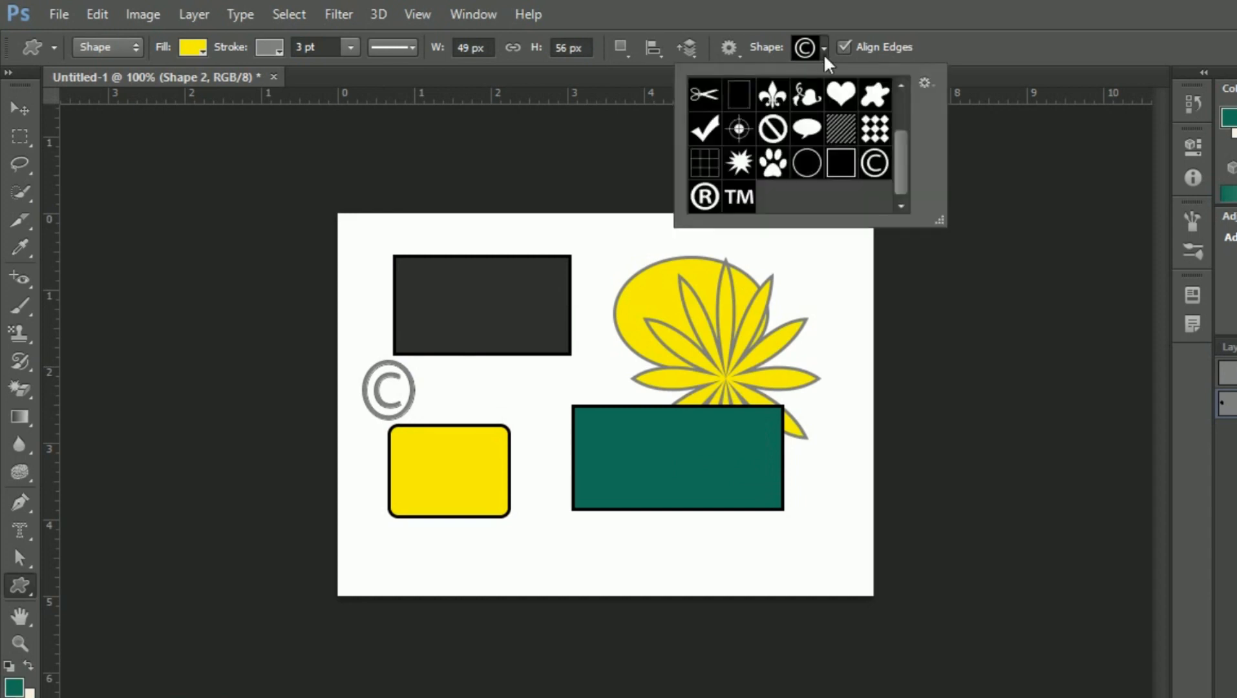
left_click(925, 84)
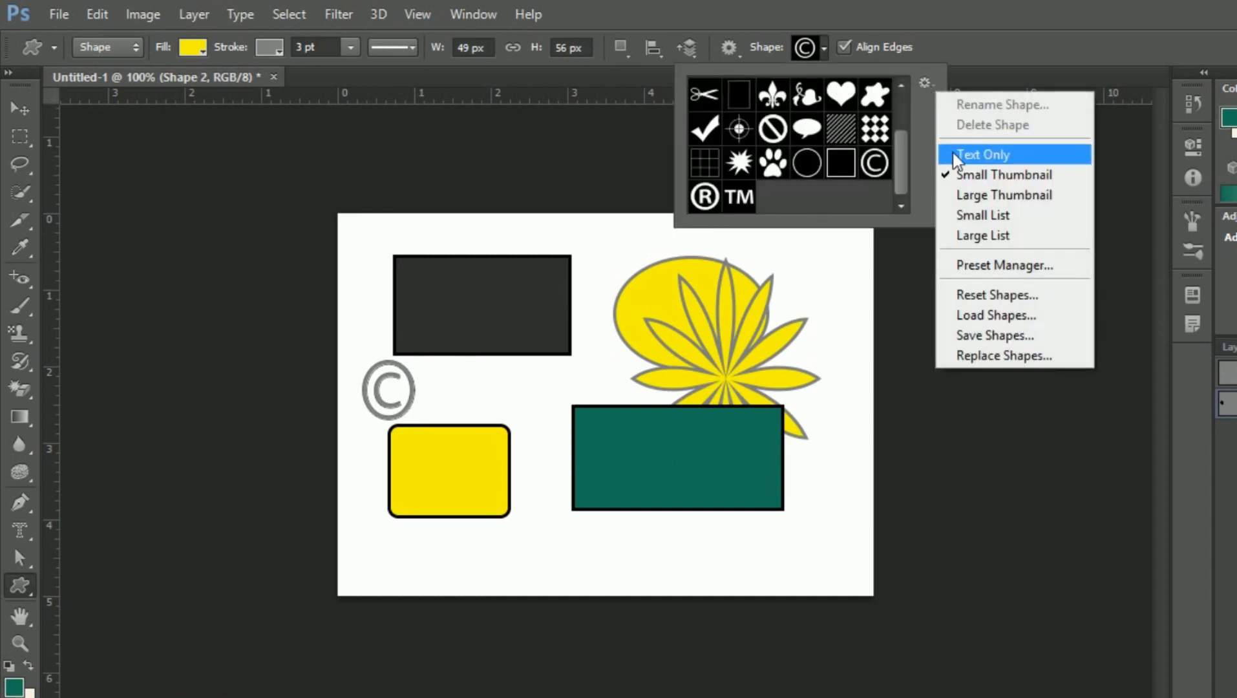
left_click(952, 152)
left_click(926, 84)
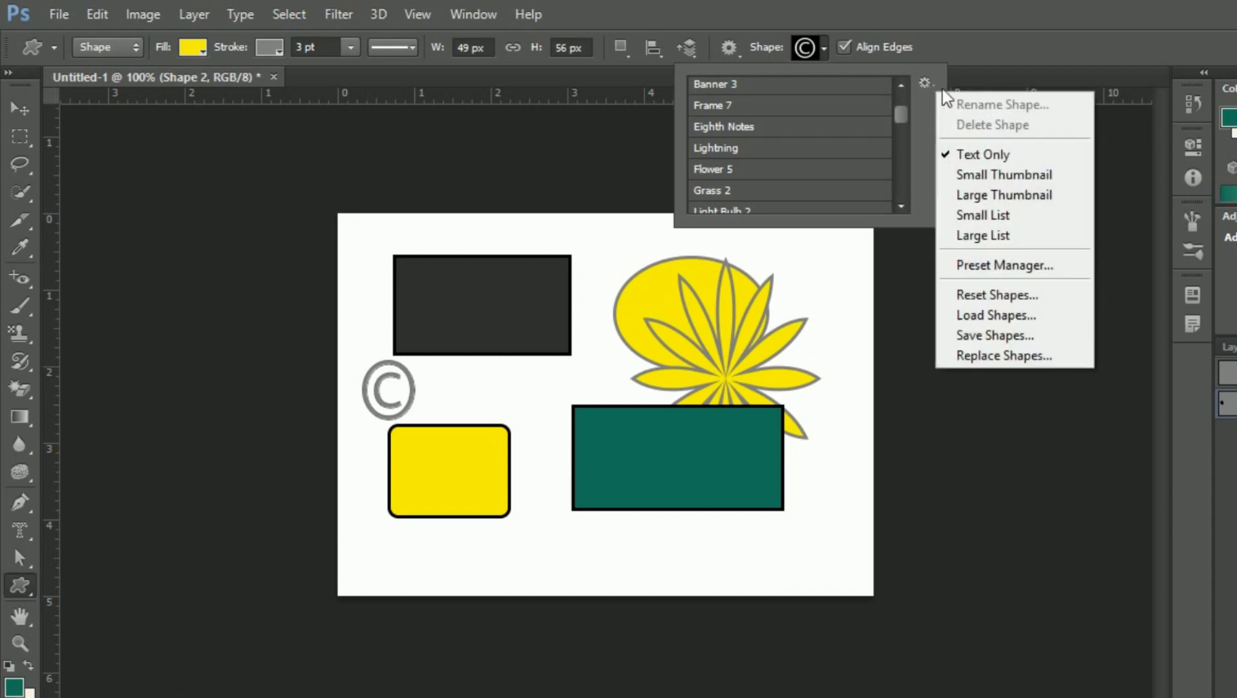
left_click(963, 176)
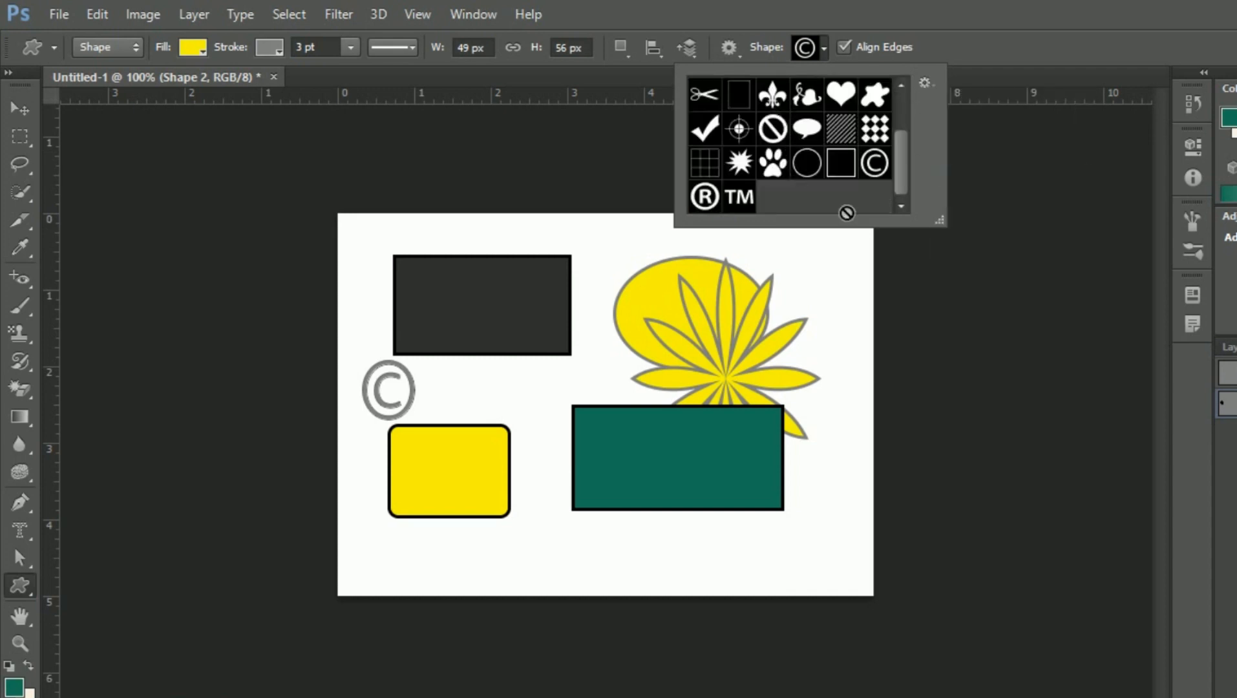
left_click_drag(900, 162, 903, 126)
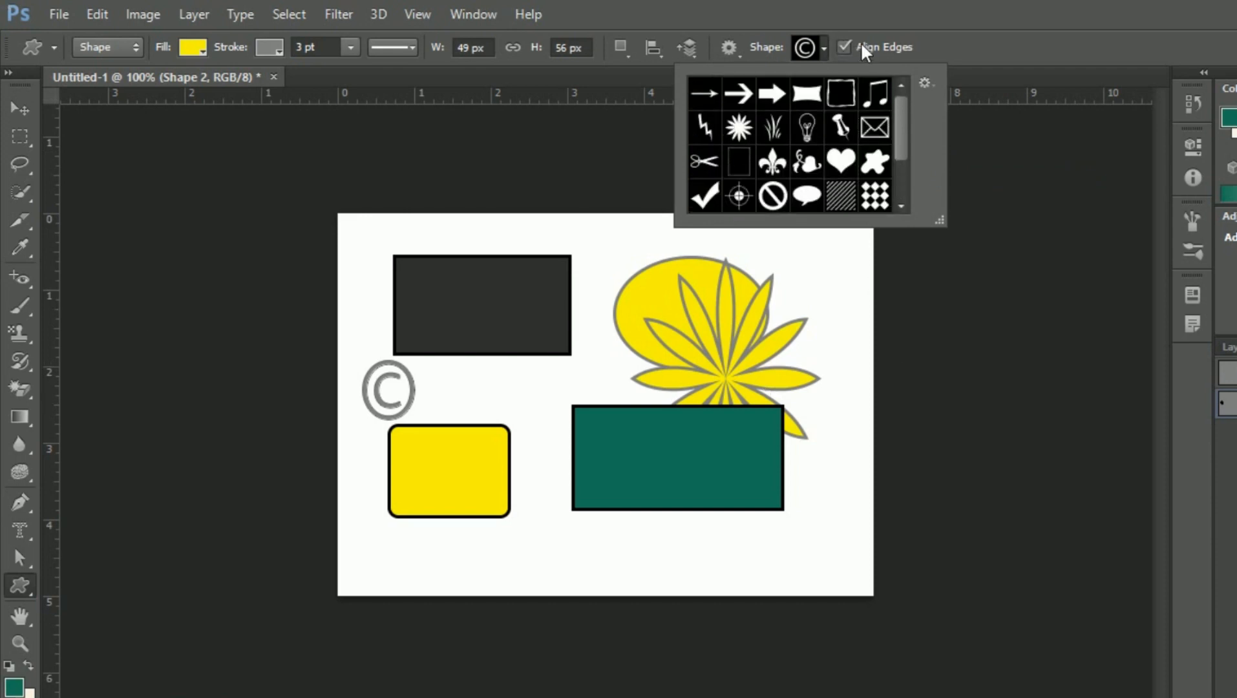
Examine the size and proportion options of the Custom Shape tool and its list of available shapes
left_click(741, 53)
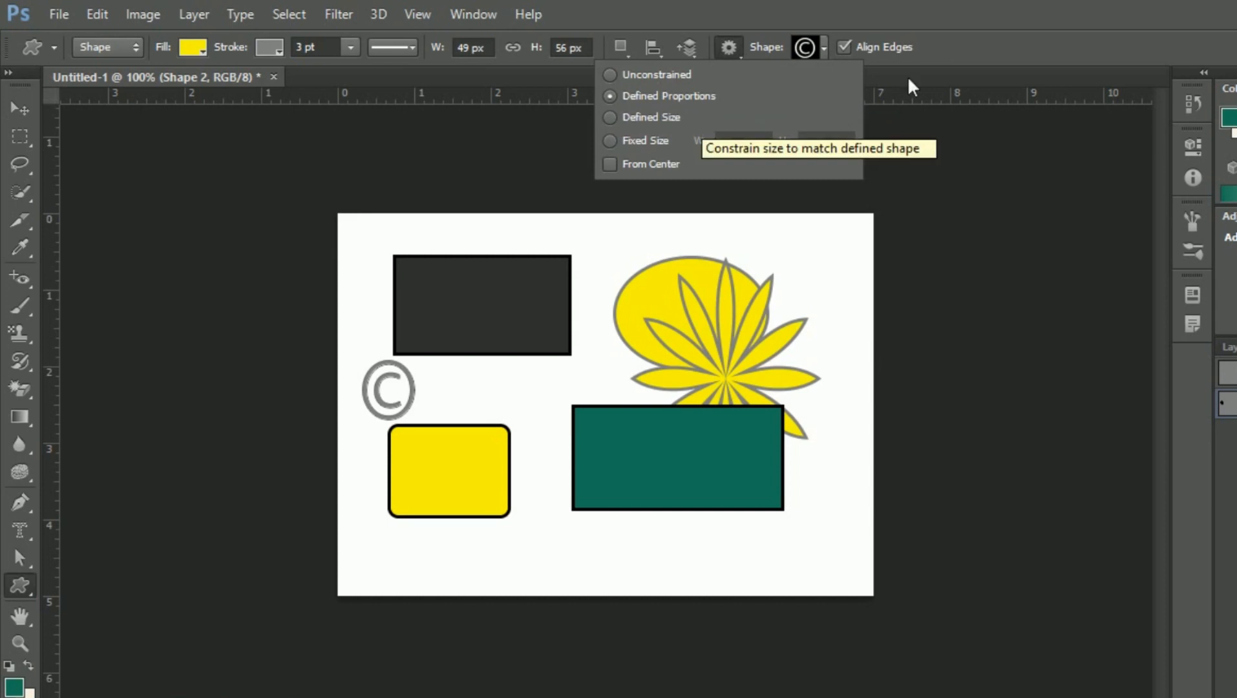
left_click(830, 49)
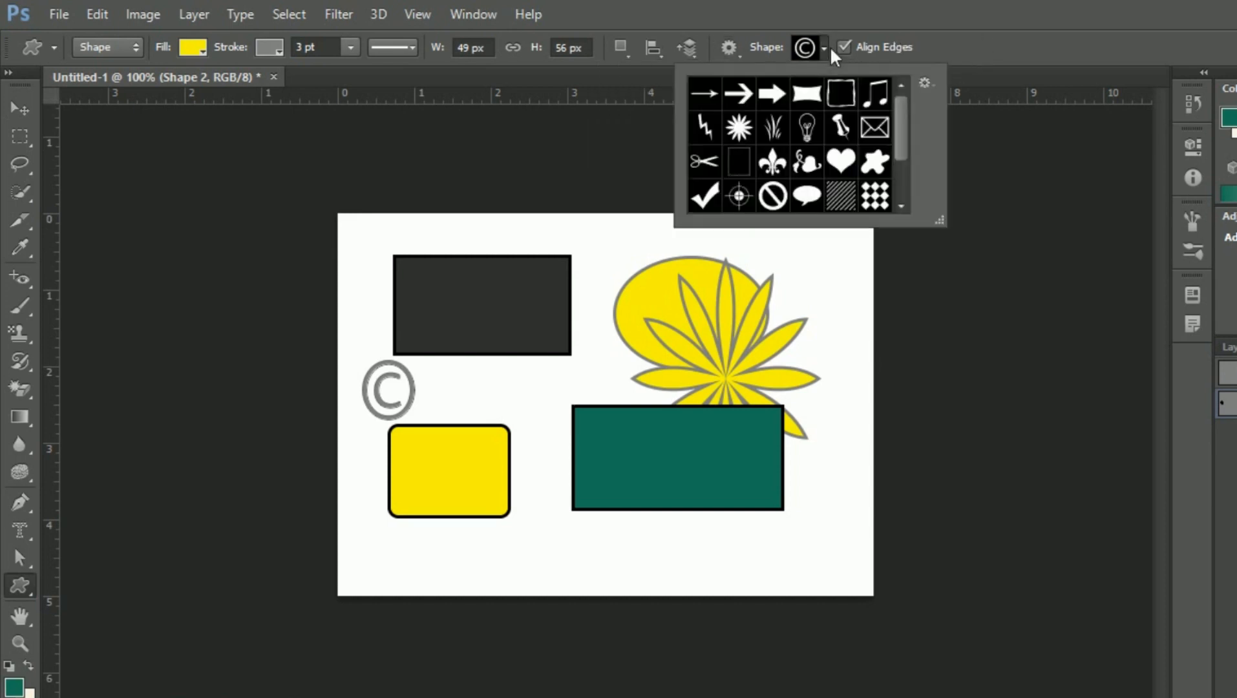
left_click(831, 49)
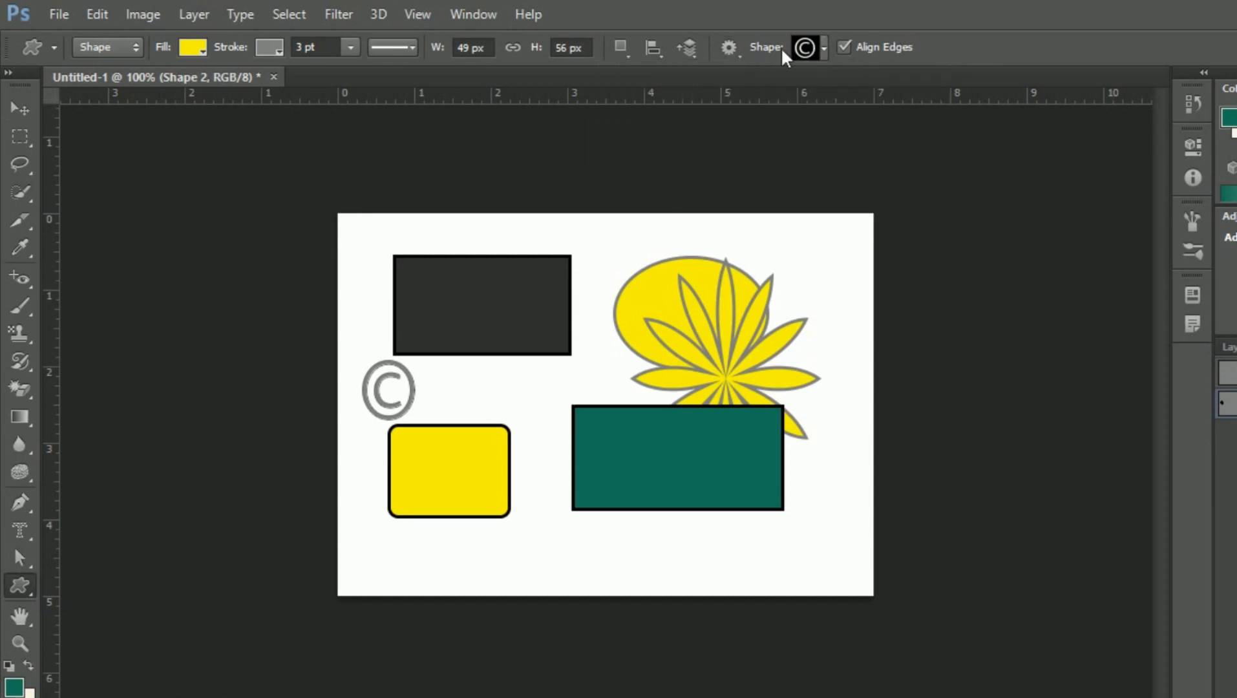
Using Combine Shapes, add a large and a smaller copyright symbol to the existing shape, overlapping the green rectangle's left edge
left_click(631, 56)
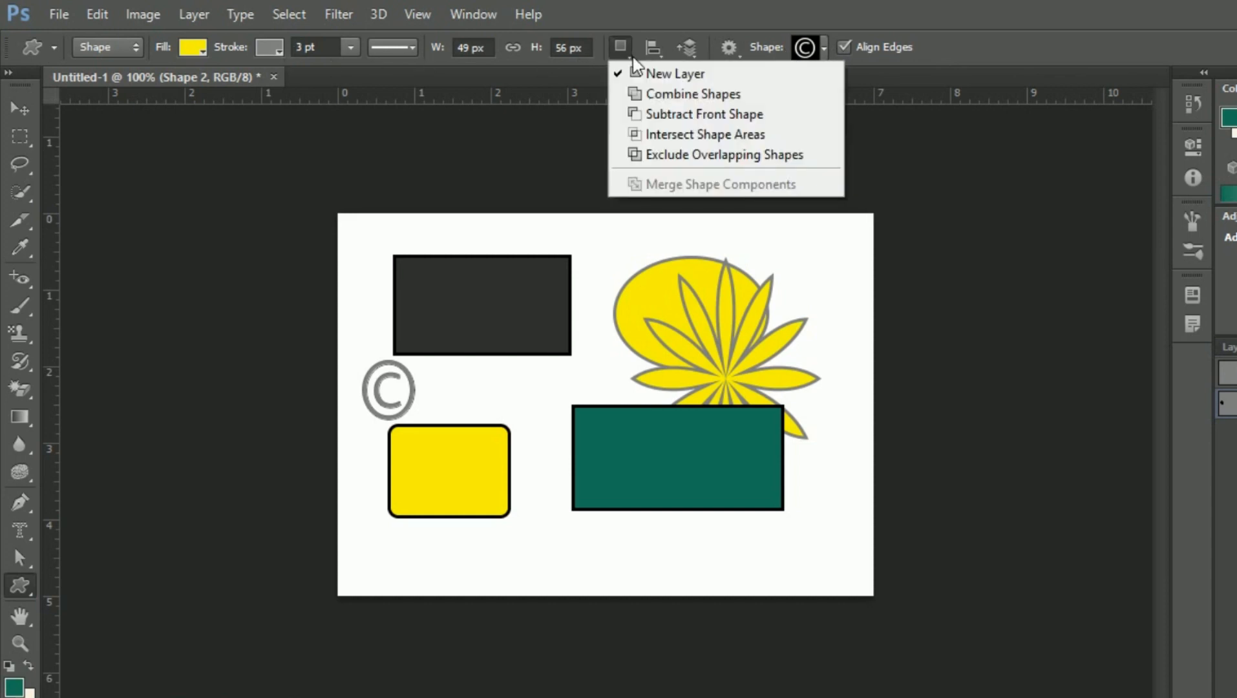
left_click(648, 91)
mouse_move(695, 378)
left_mouse_down()
mouse_move(637, 417)
mouse_move(573, 518)
mouse_move(563, 561)
mouse_move(423, 555)
mouse_move(467, 555)
left_mouse_up()
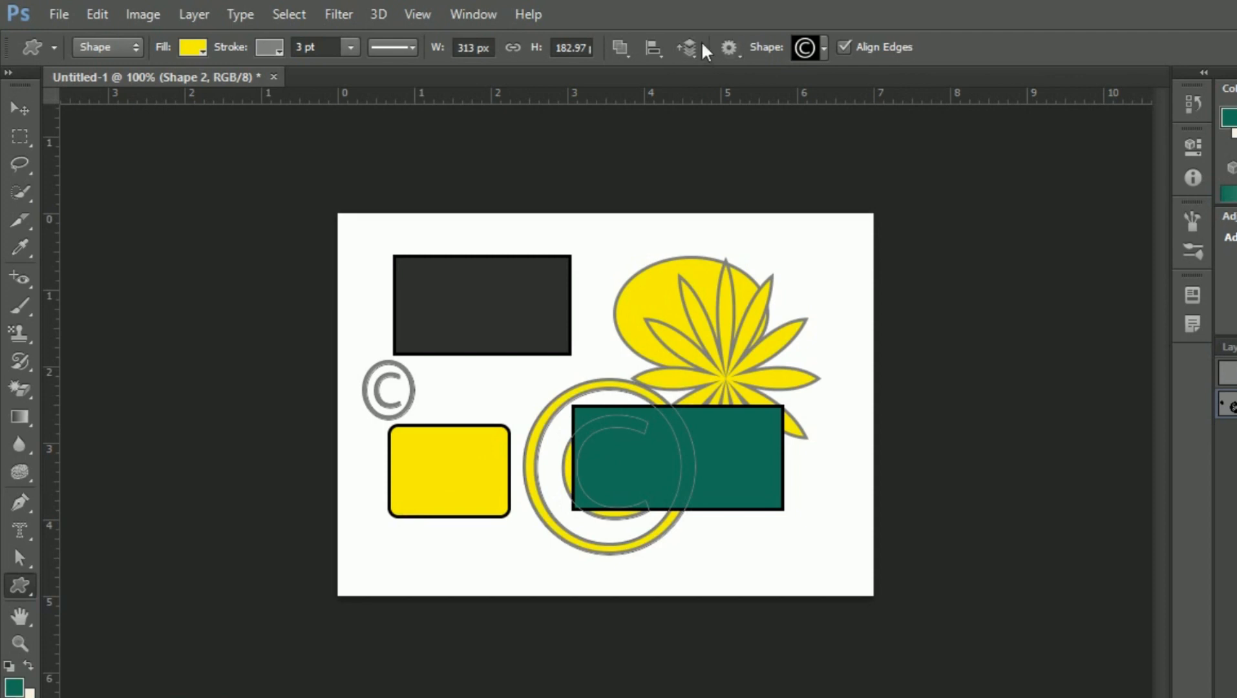
left_click(622, 47)
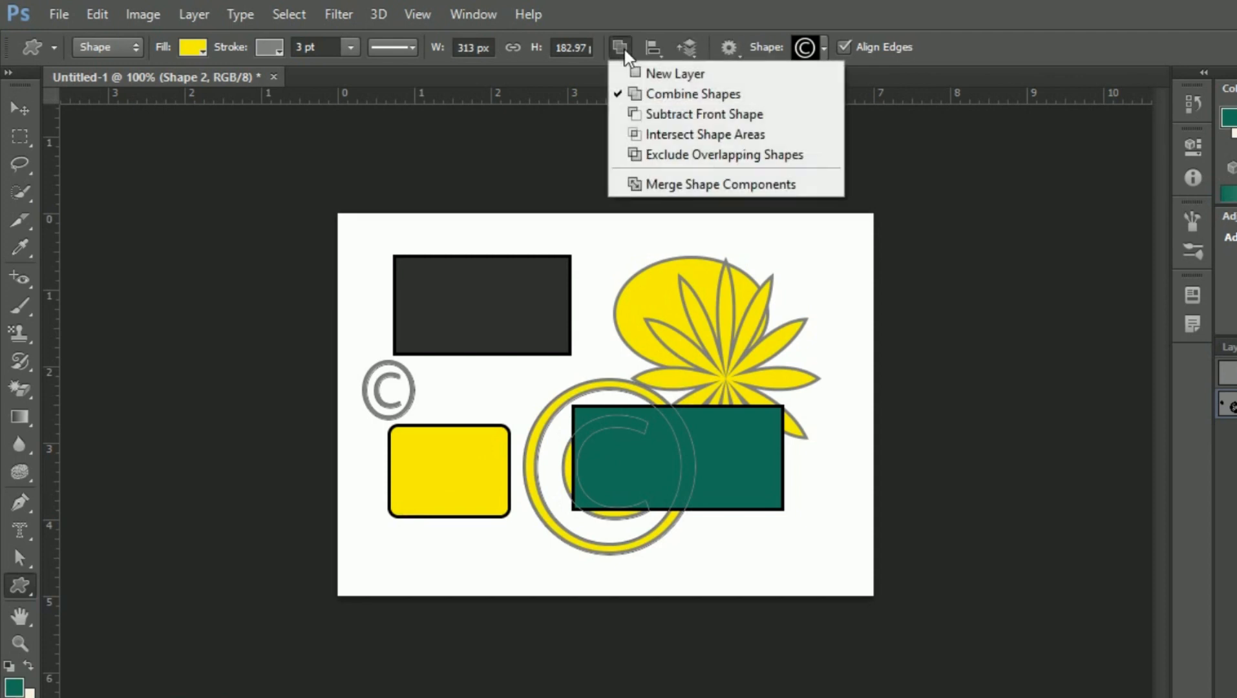
left_click(466, 367)
left_click_drag(529, 396, 608, 475)
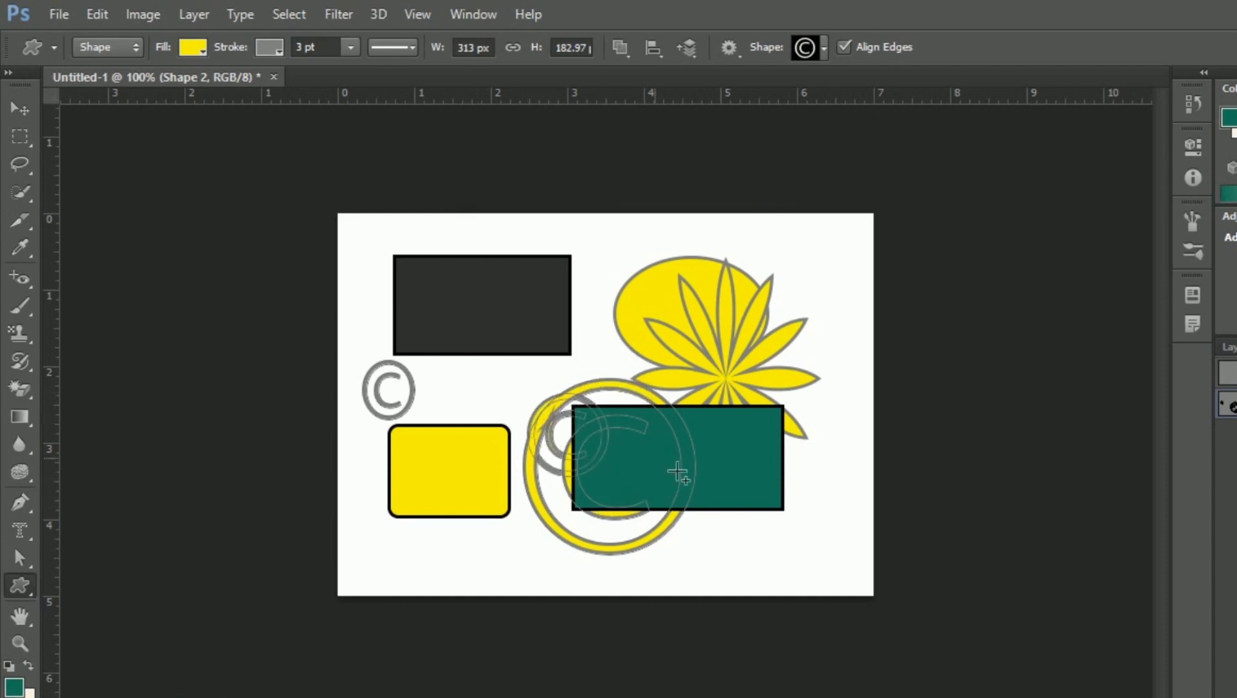
Using Subtract Front Shape, draw a rectangle with the Rectangle tool over the dark gray rectangle's upper-left corner
left_click(631, 48)
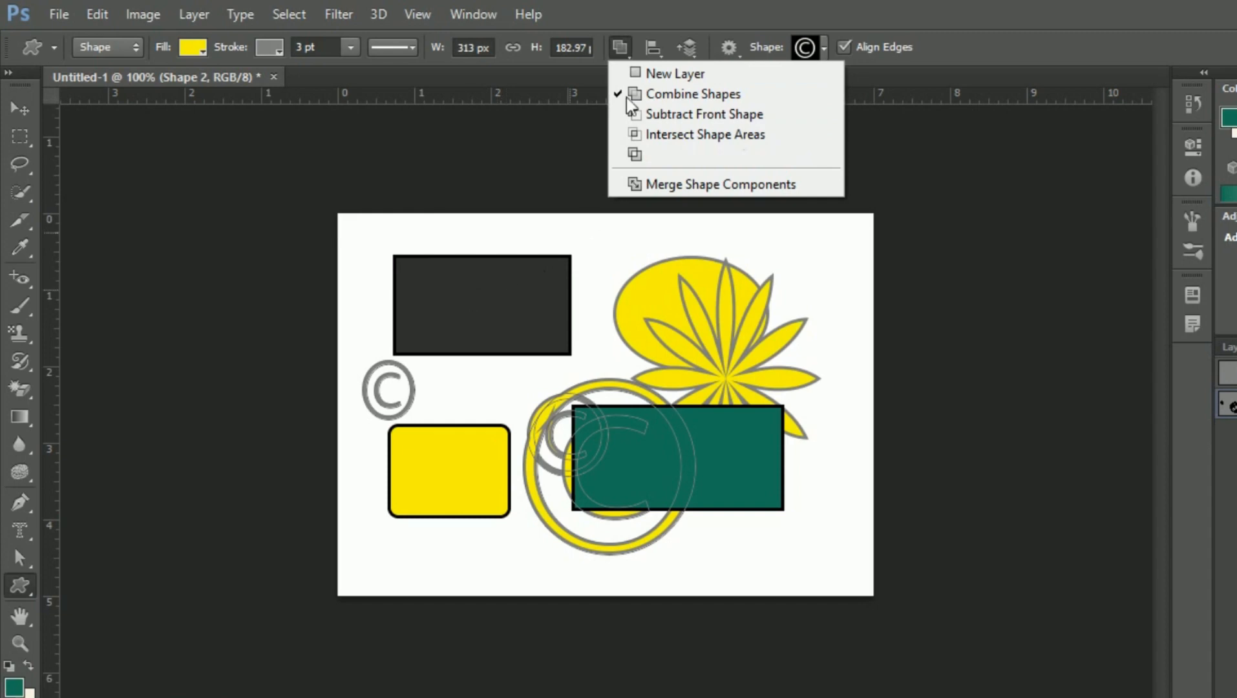
left_click(630, 68)
left_click(629, 51)
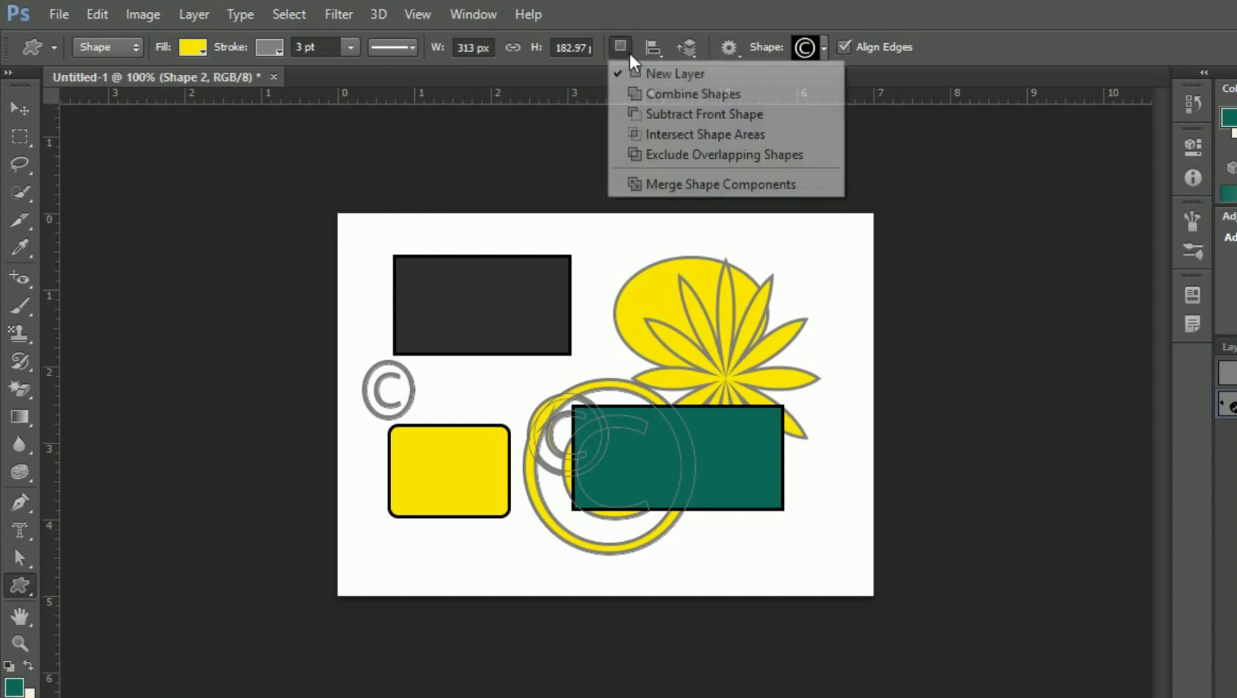
left_click(644, 118)
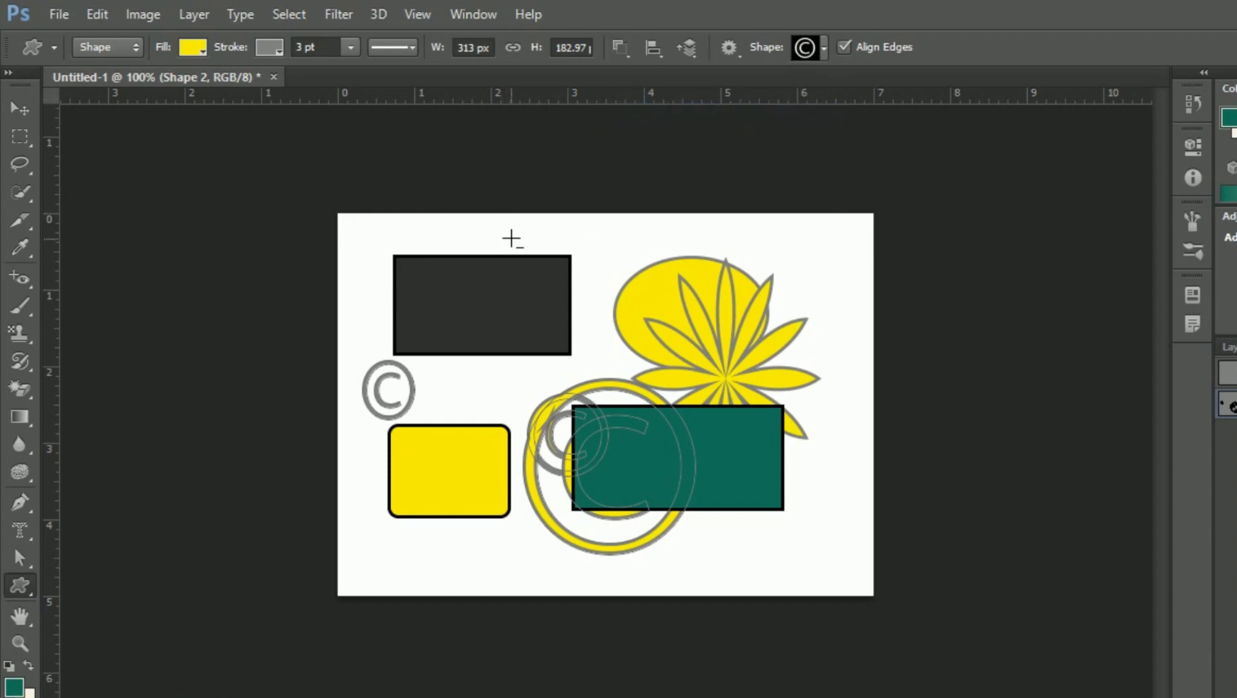
right_click(12, 585)
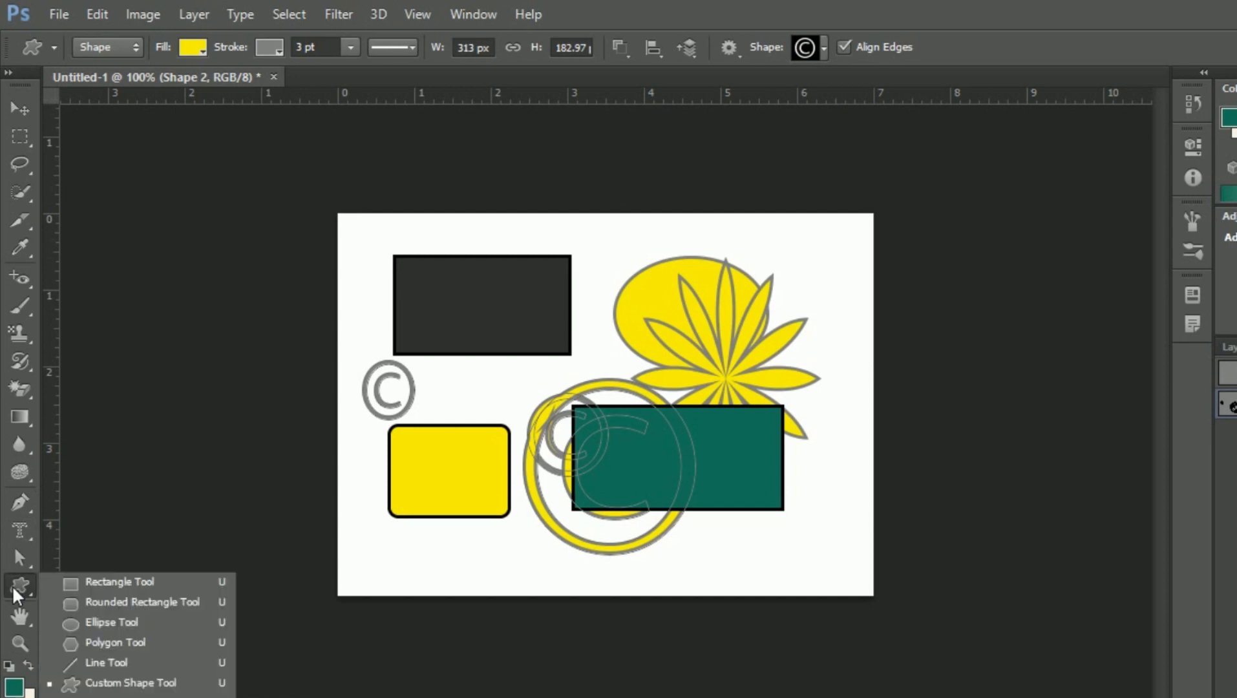
left_click(97, 588)
left_click_drag(375, 233, 481, 321)
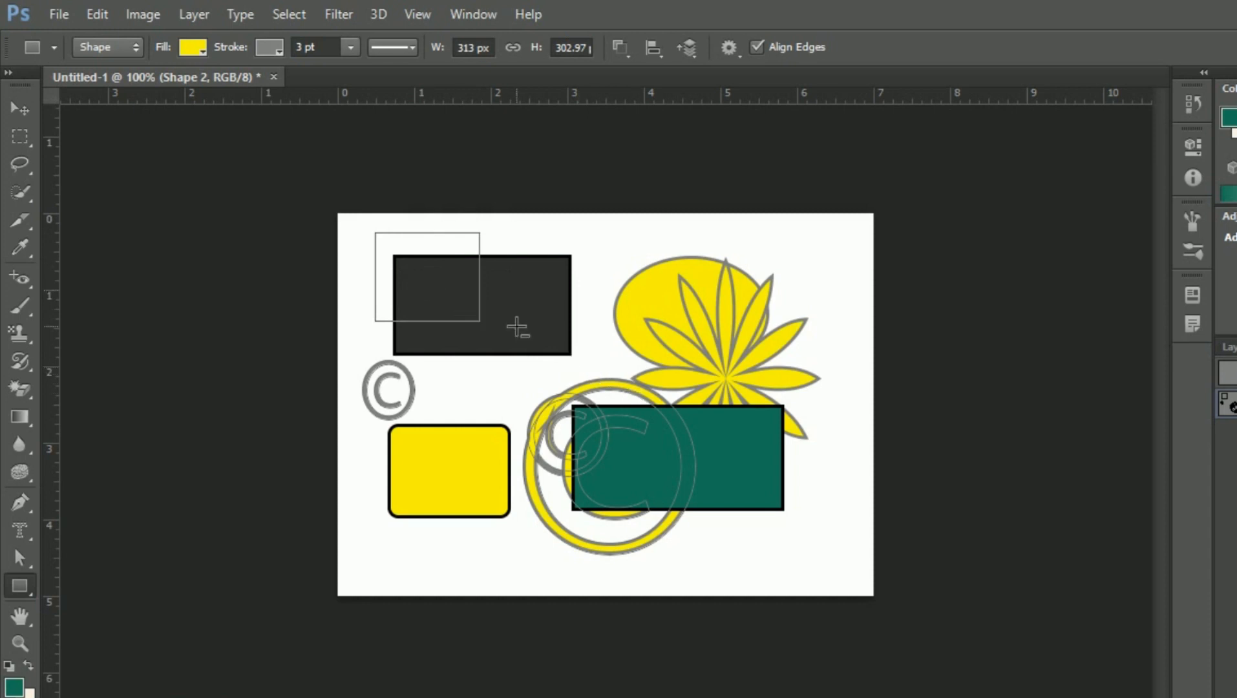
Using Combine Shapes, draw a roughly square rectangle over the dark gray rectangle's upper-right corner
left_click(621, 50)
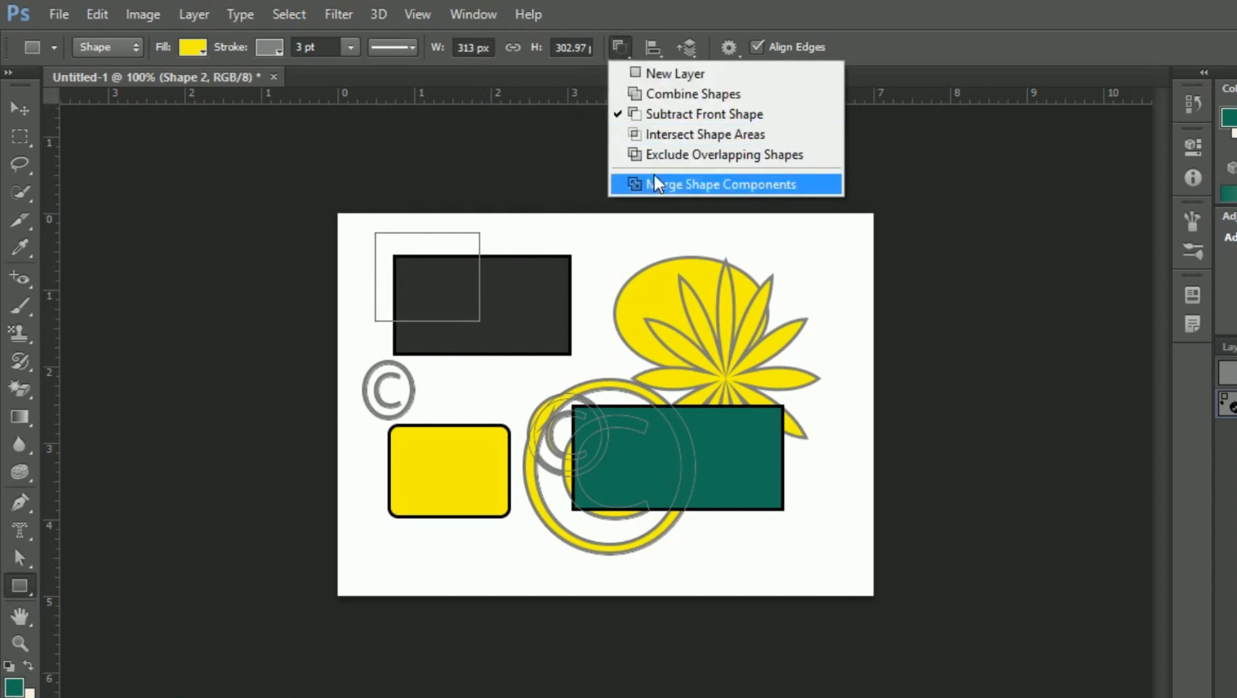
left_click(668, 97)
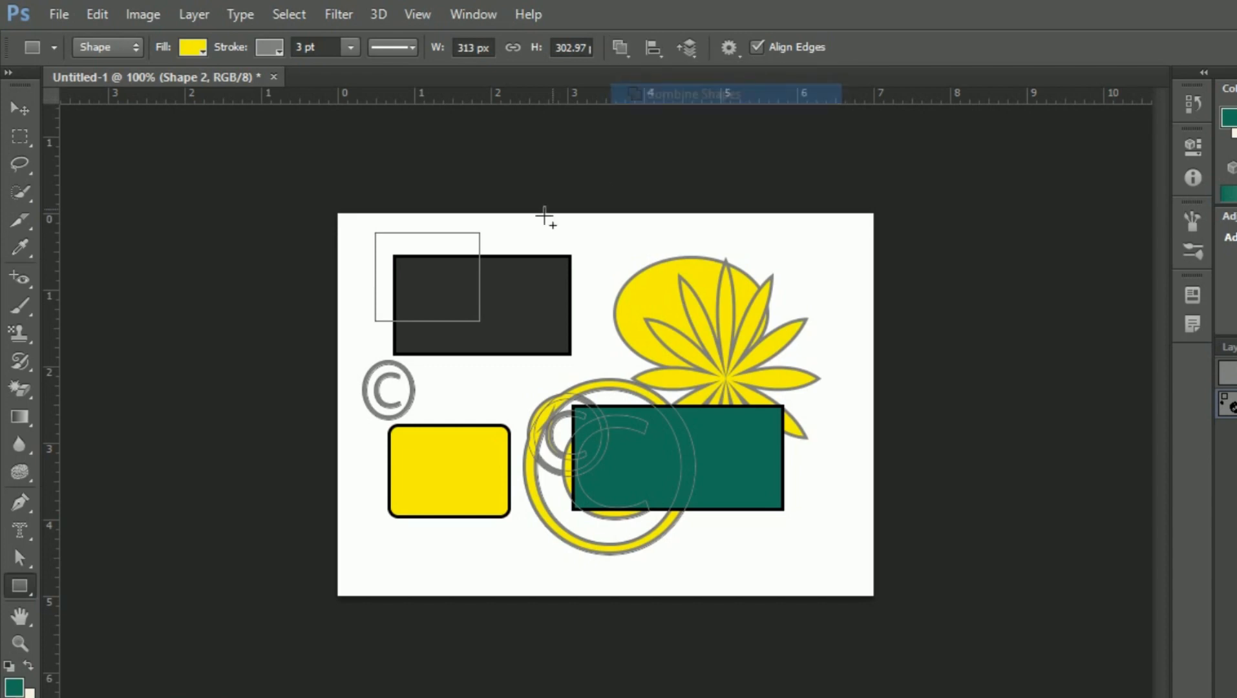
mouse_move(528, 217)
left_mouse_down()
mouse_move(582, 307)
mouse_move(608, 300)
left_mouse_up()
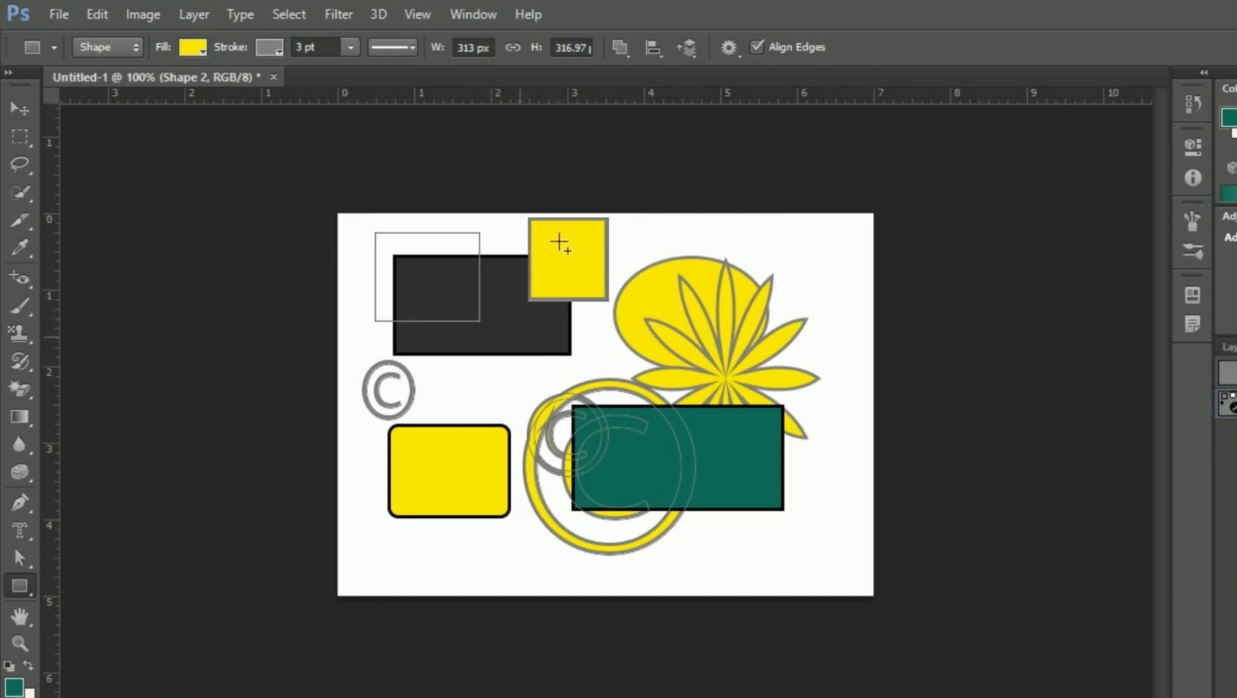
Using Exclude Overlapping Shapes, draw a rectangle from above the yellow rounded rectangle onto the large copyright symbol
left_click(621, 56)
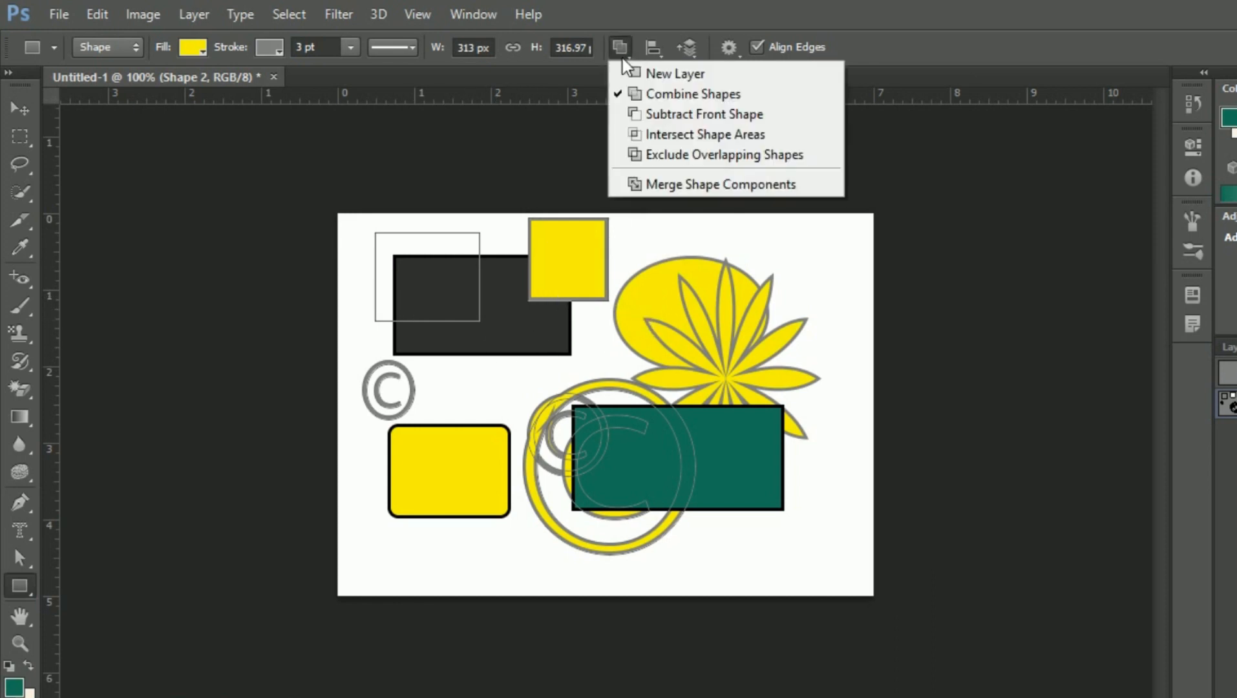
left_click(671, 155)
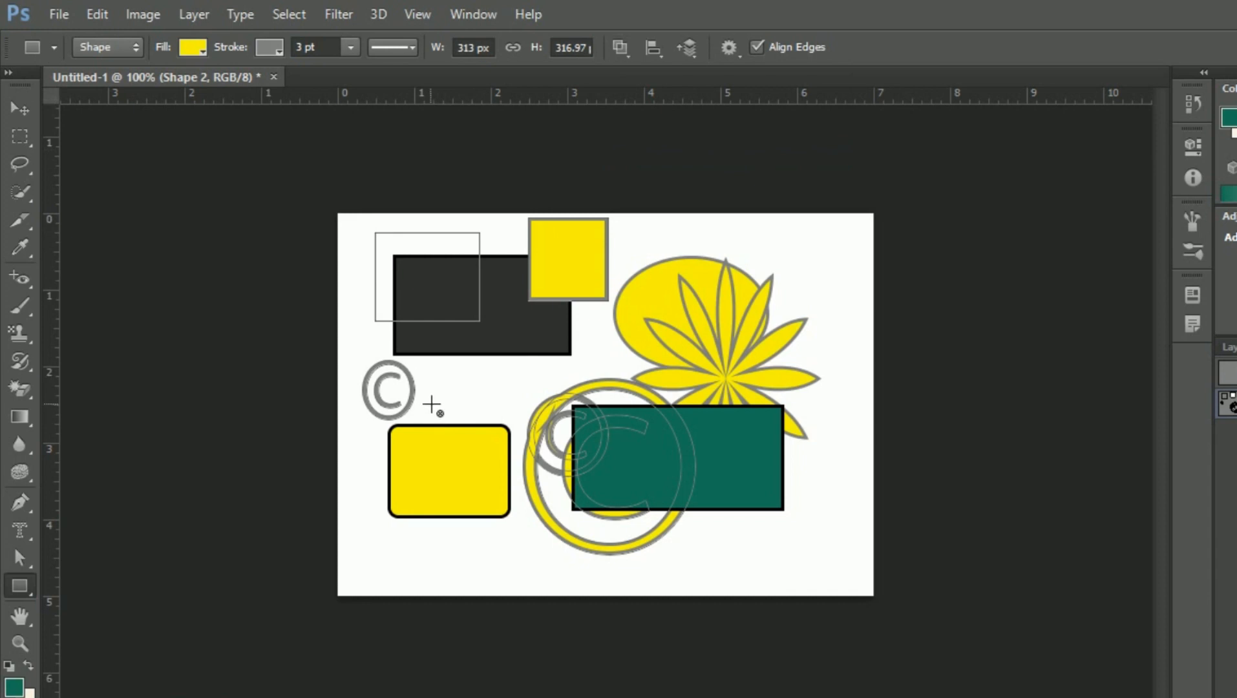
left_click_drag(431, 405, 546, 465)
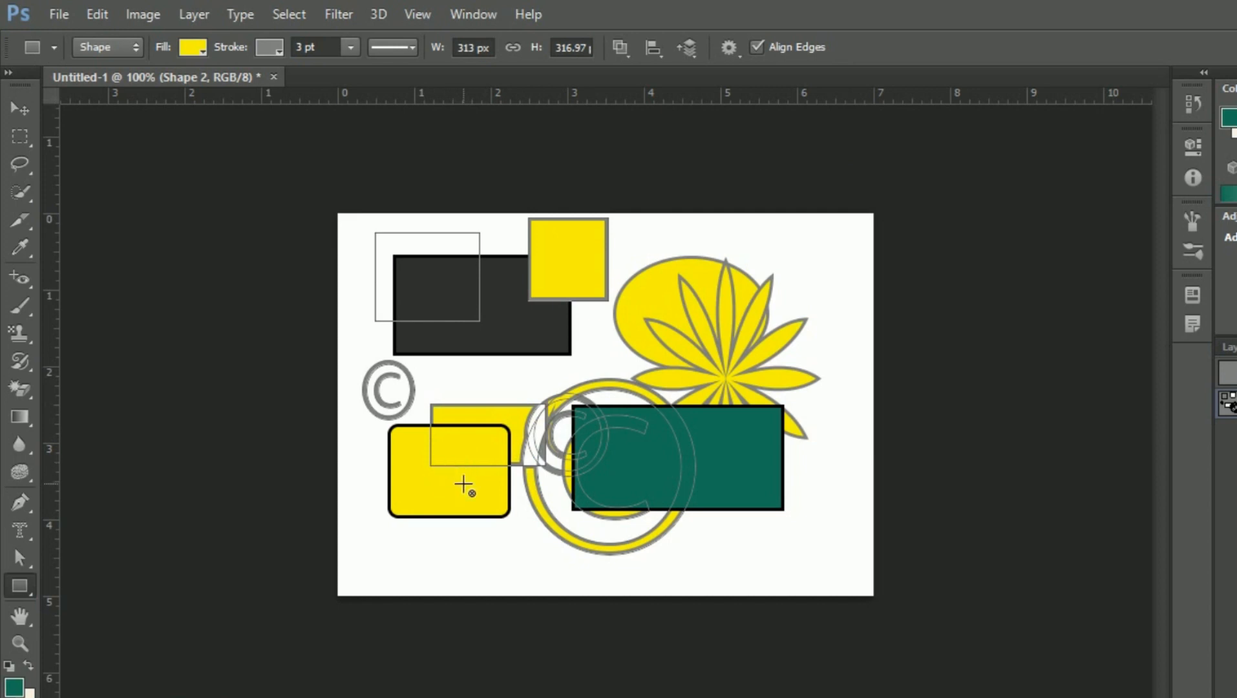
Merge the shape components of the combined yellow shape into a single path
left_click(630, 55)
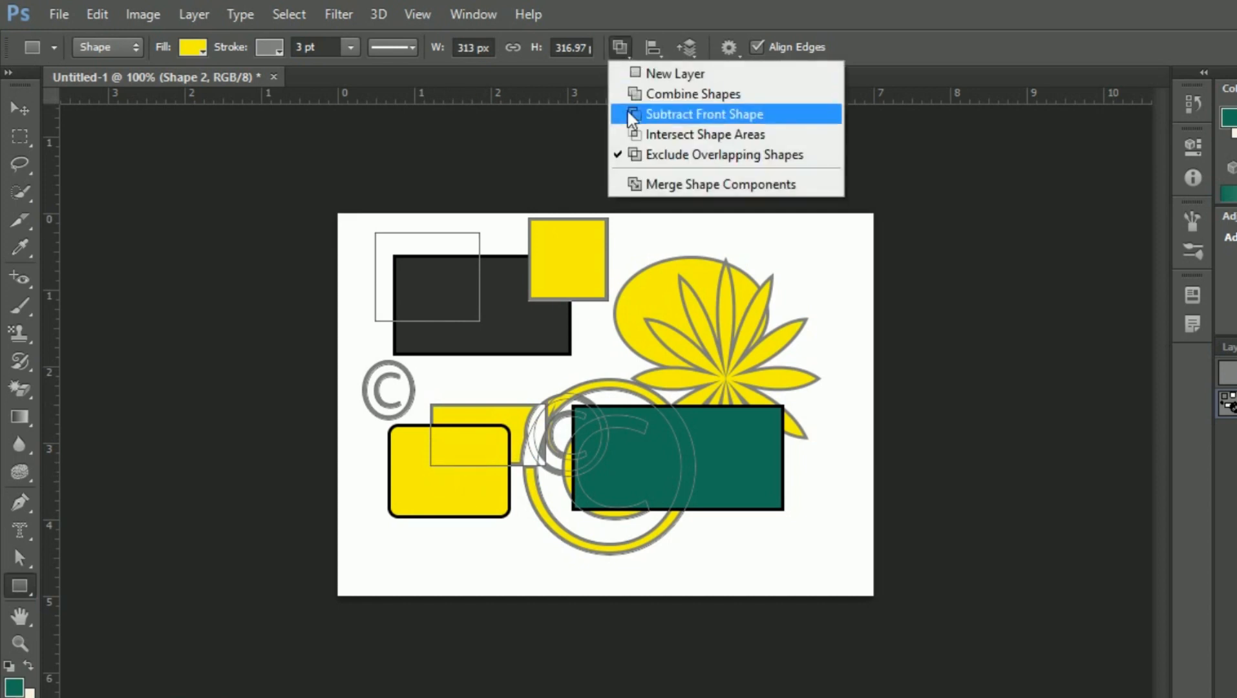
left_click(662, 186)
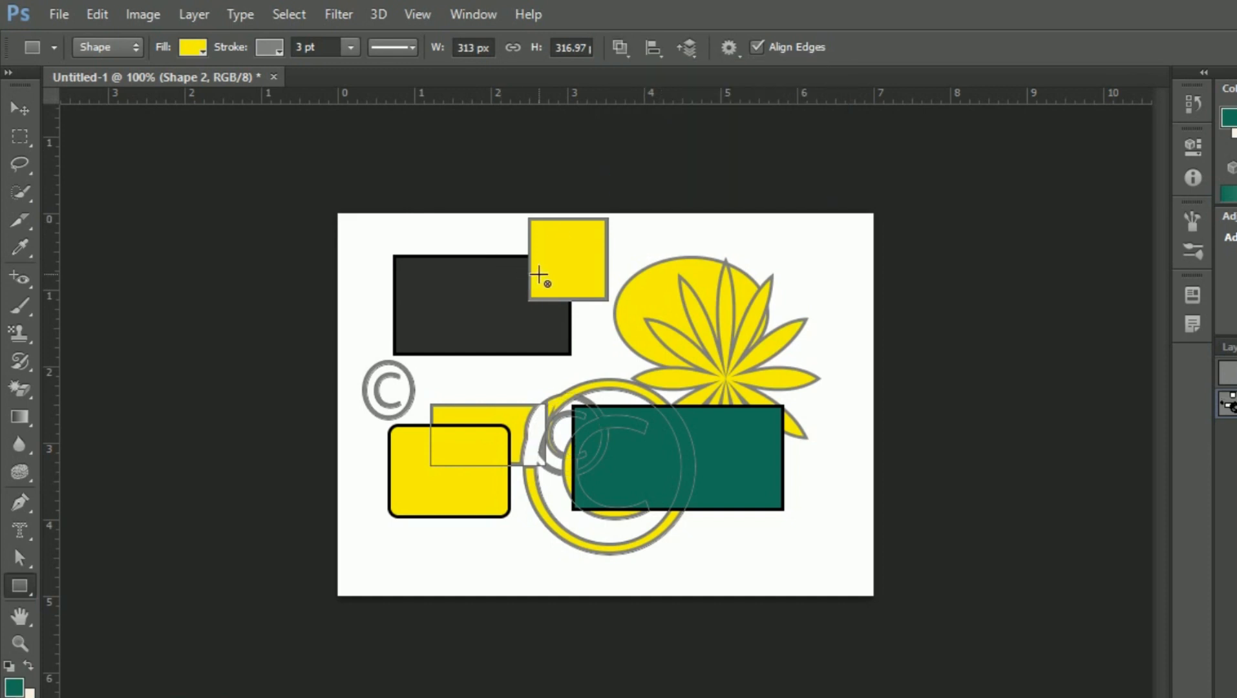
left_click(473, 311)
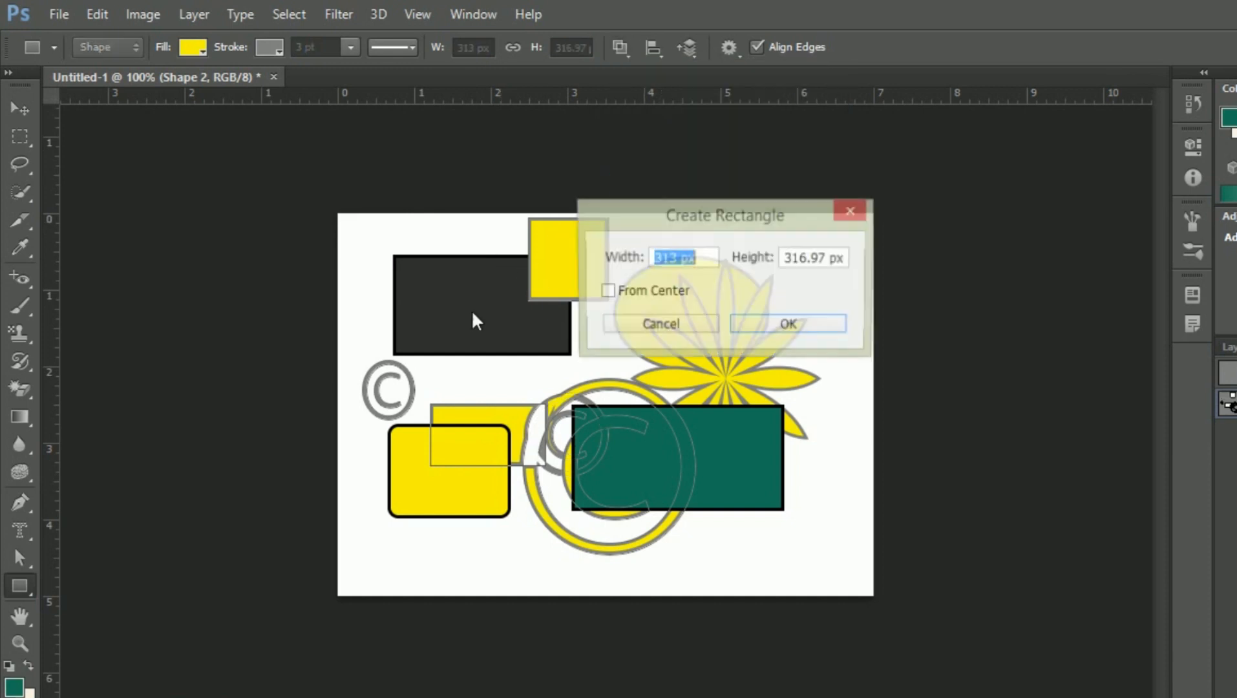
left_click(638, 327)
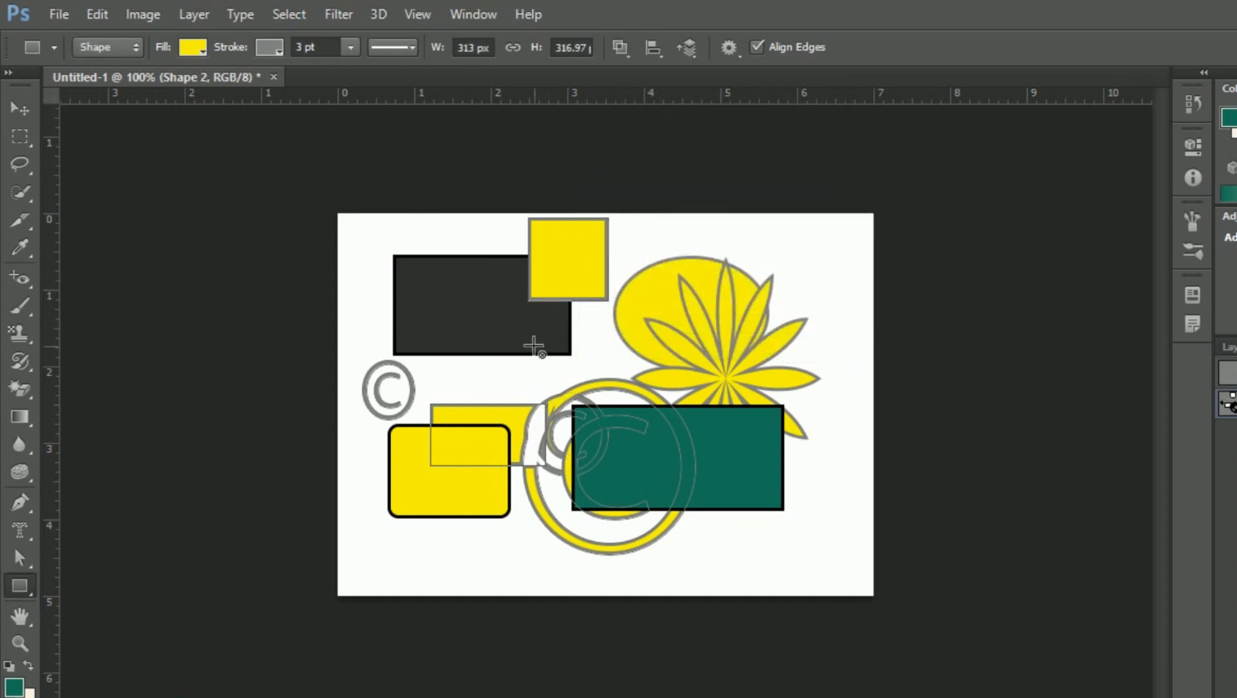
Move the dark gray rectangle slightly up and to the right, beneath the yellow square
left_click(596, 271, "ctrl")
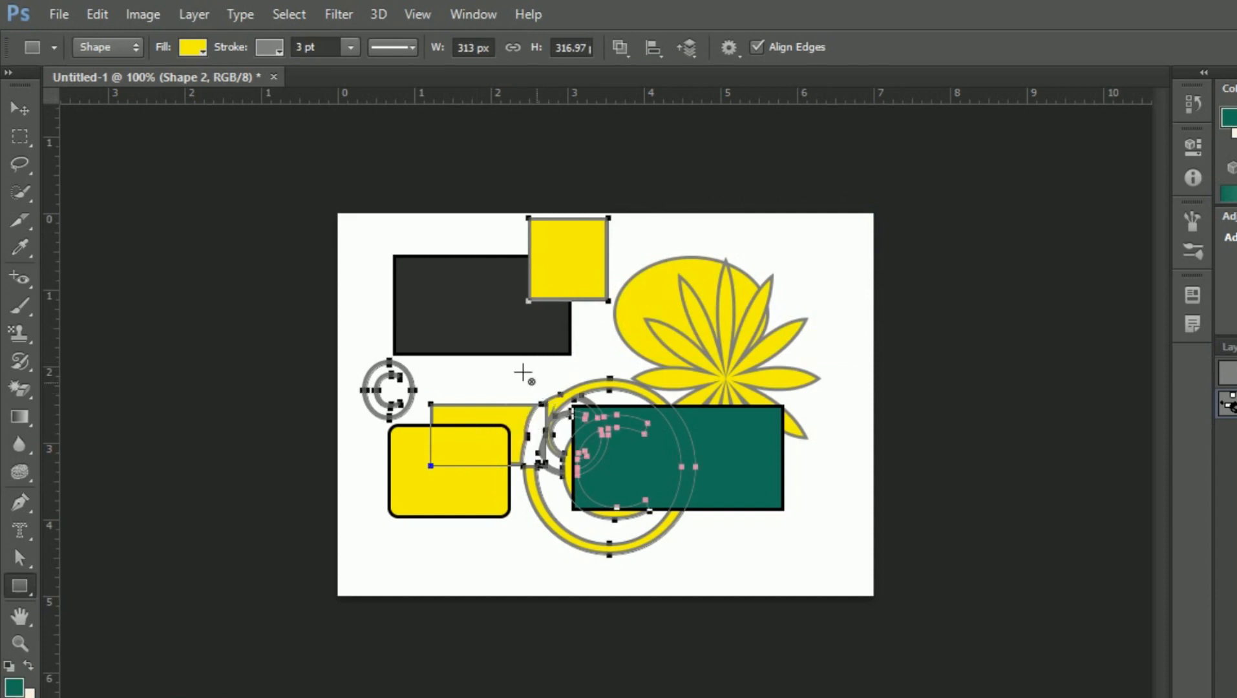
left_click(26, 110)
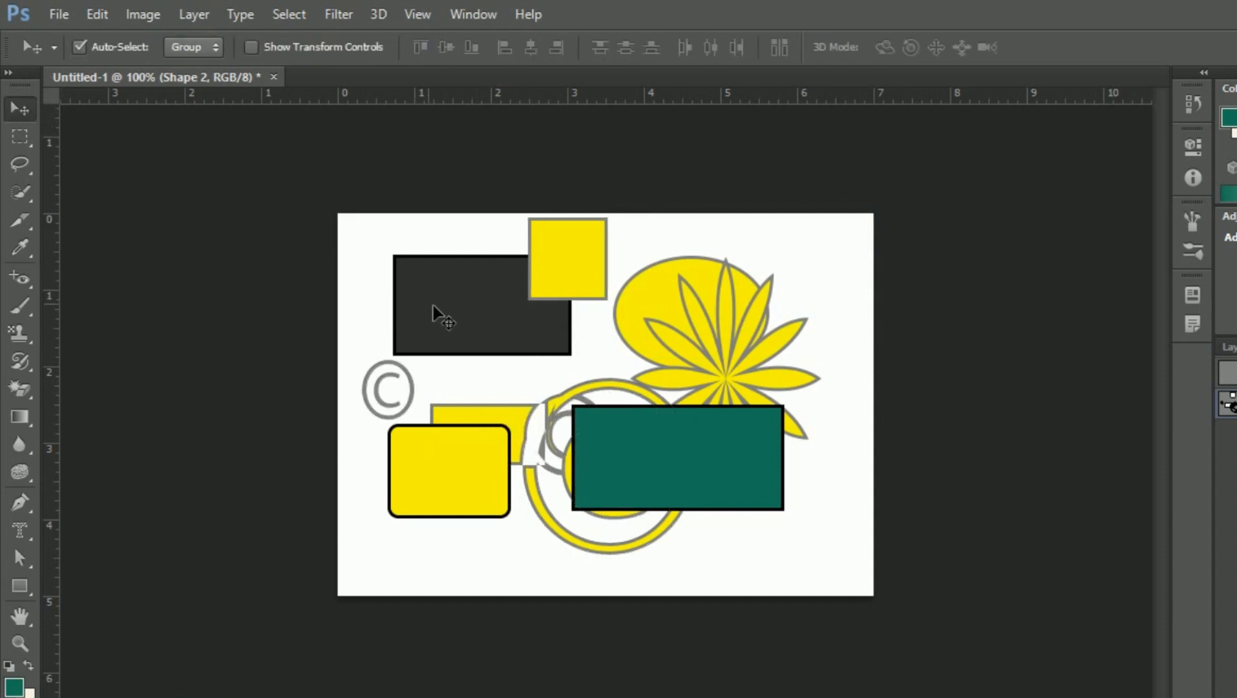
left_click_drag(495, 311, 518, 292)
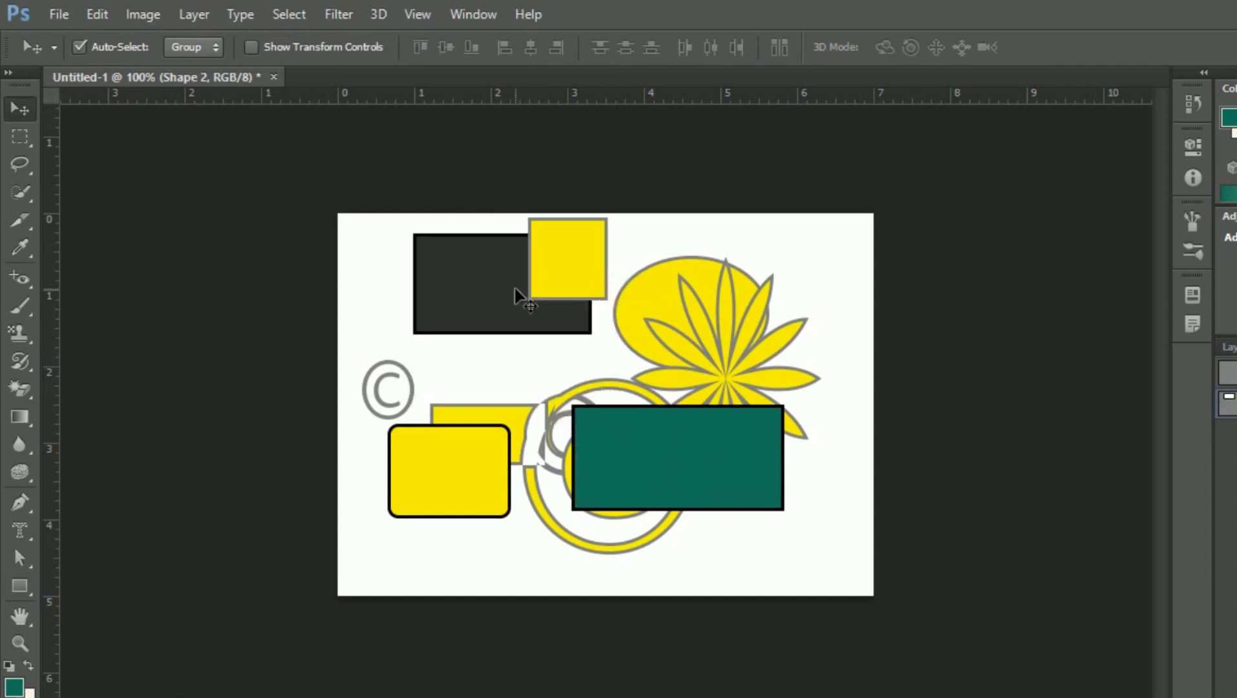
left_click(568, 273)
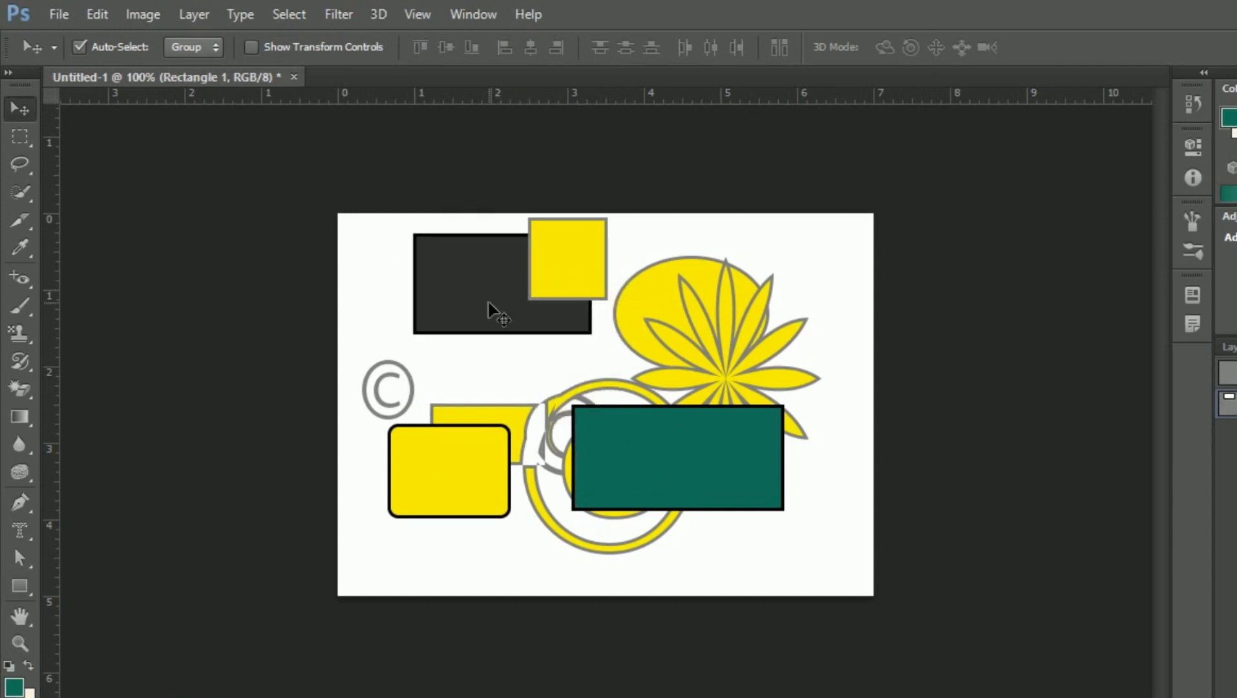
Move the merged yellow shape down and right until its square sits against the dark gray rectangle's right edge
left_click(24, 590)
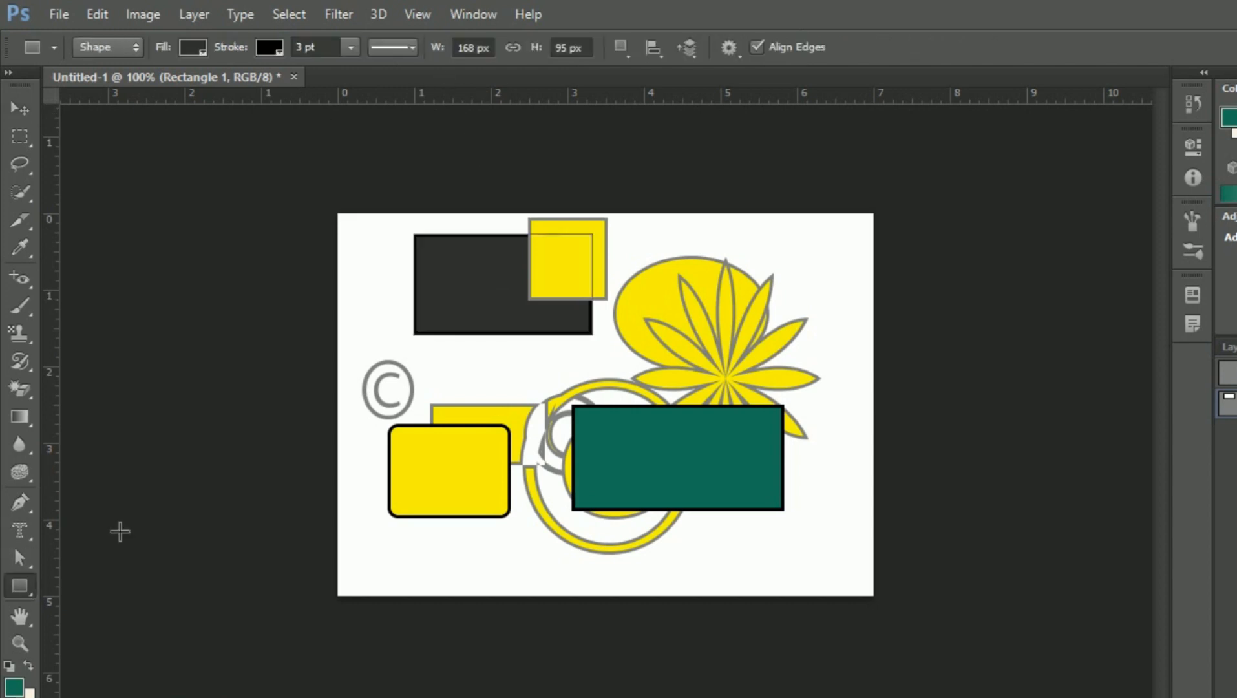
left_click(607, 221, "ctrl")
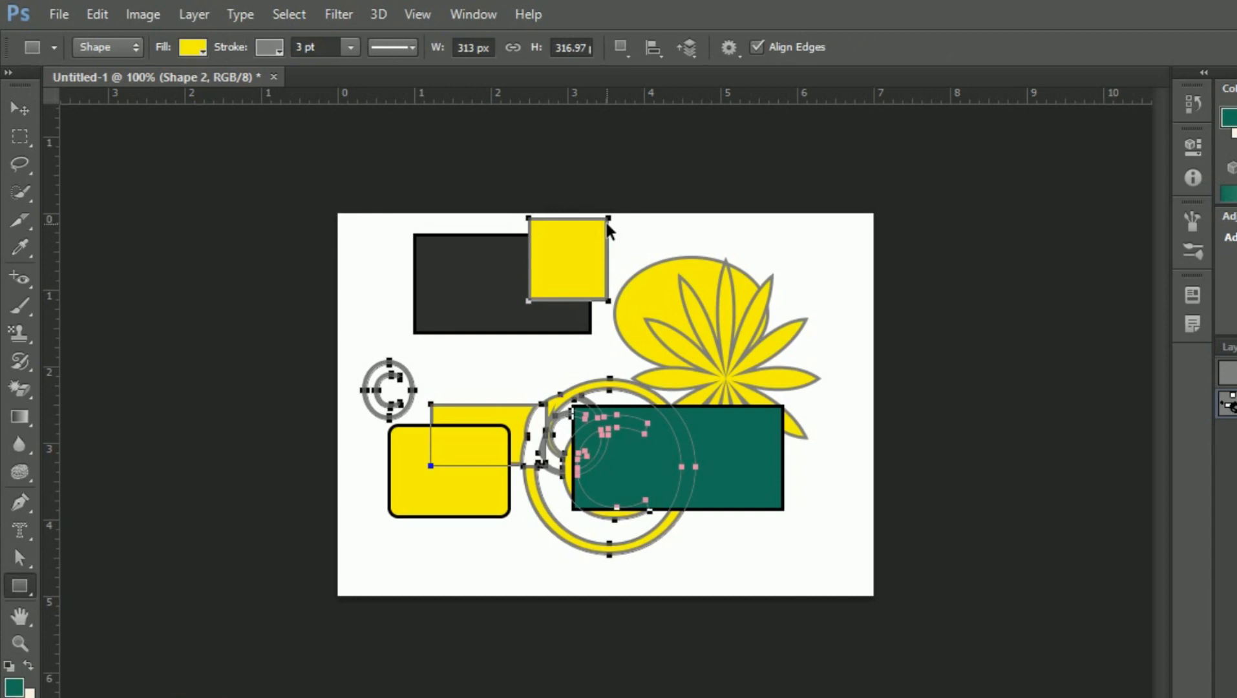
left_click_drag(559, 260, 662, 312)
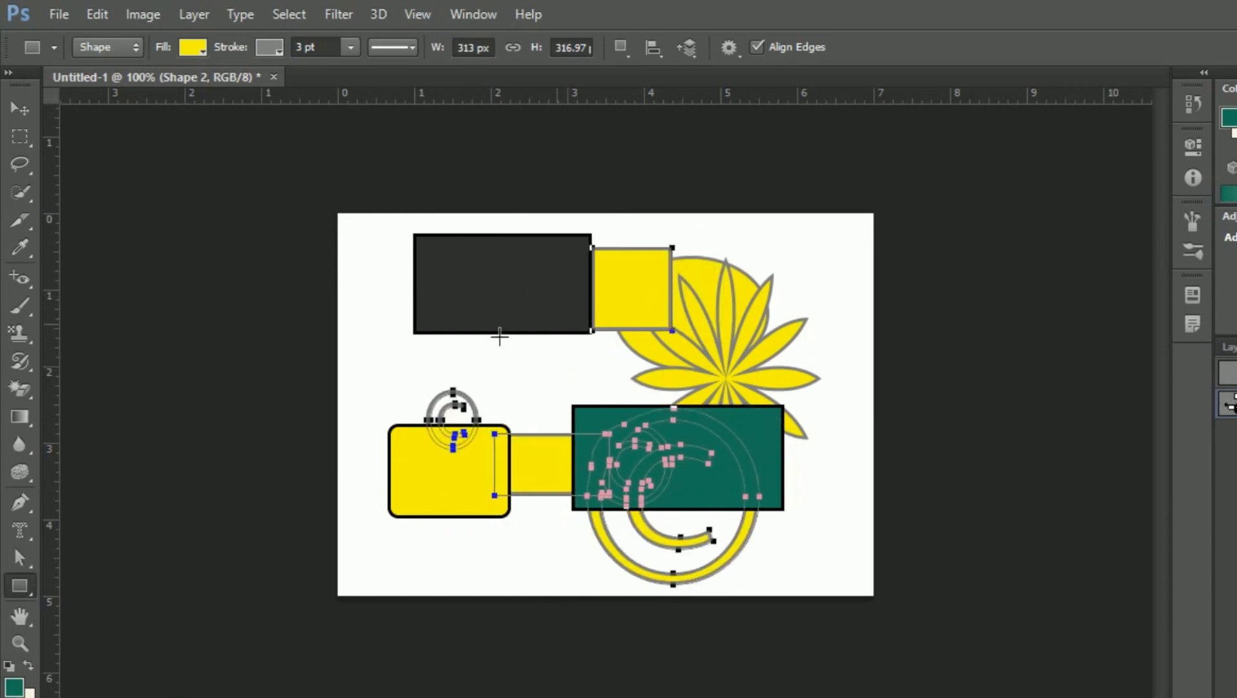
key("Escape")
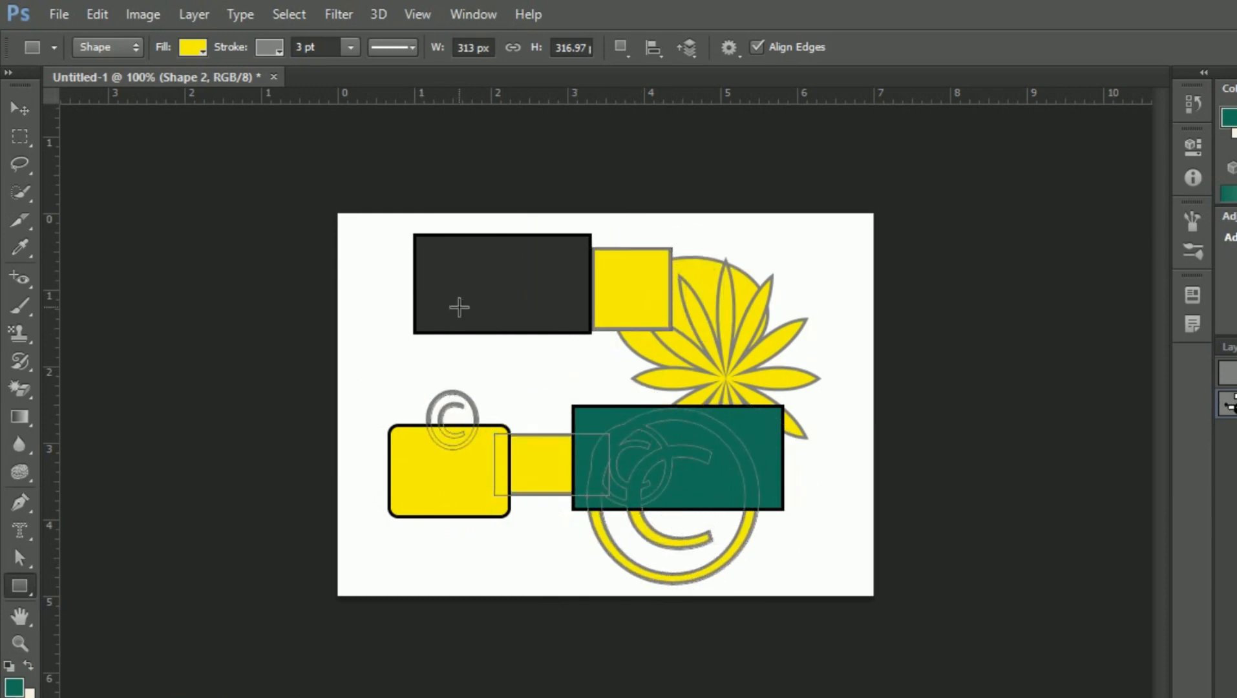
Delete the merged yellow shape, the dark gray rectangle, the leaf shape and the yellow ellipse
key("Delete")
left_click(487, 318)
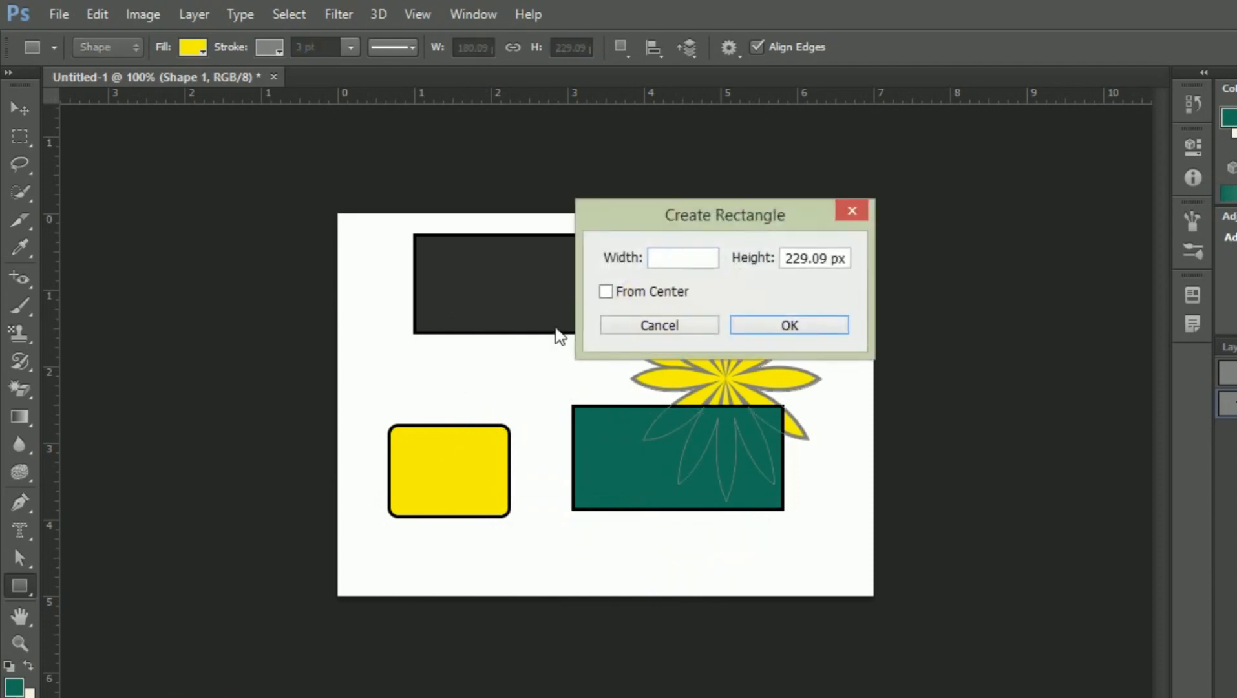
left_click(630, 333)
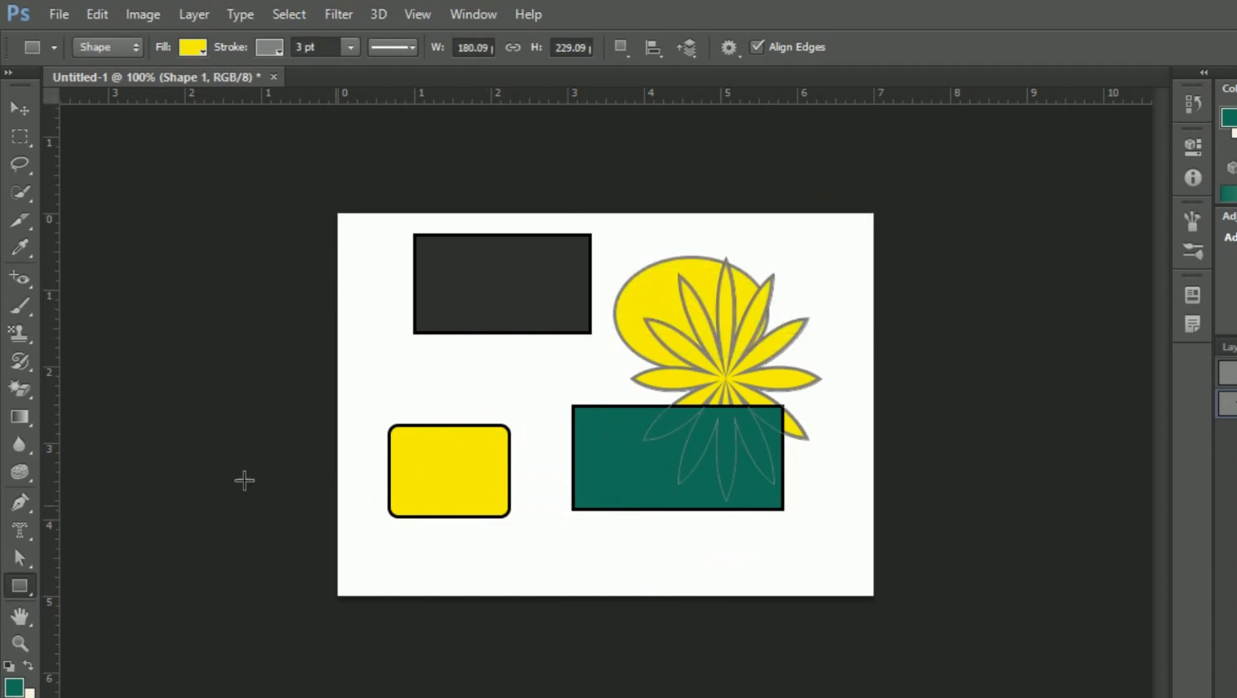
left_click(8, 111)
key("Delete")
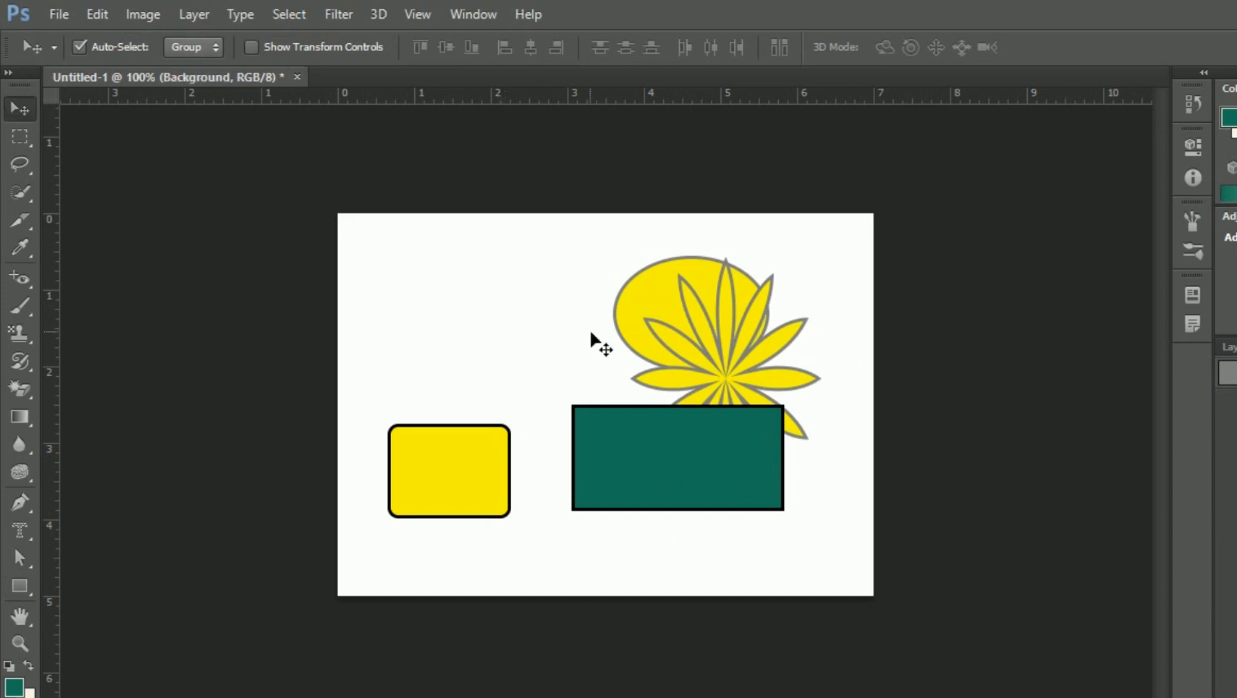
left_click(661, 346)
key("Delete")
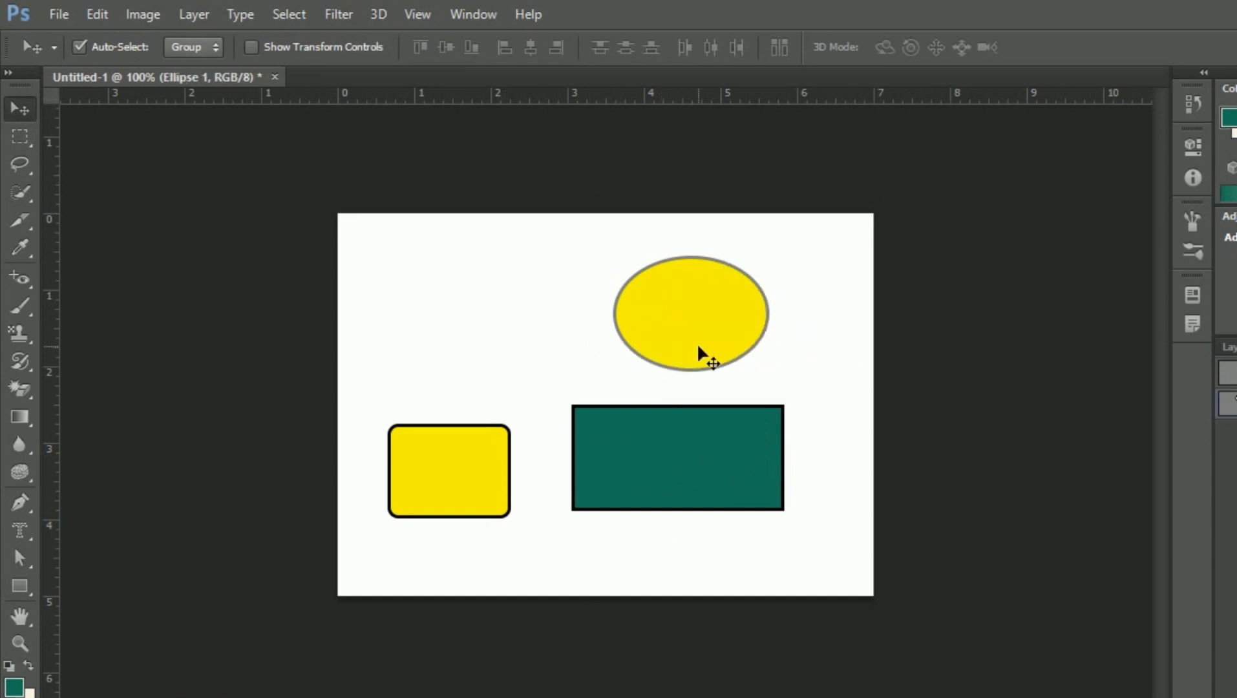
key("Delete")
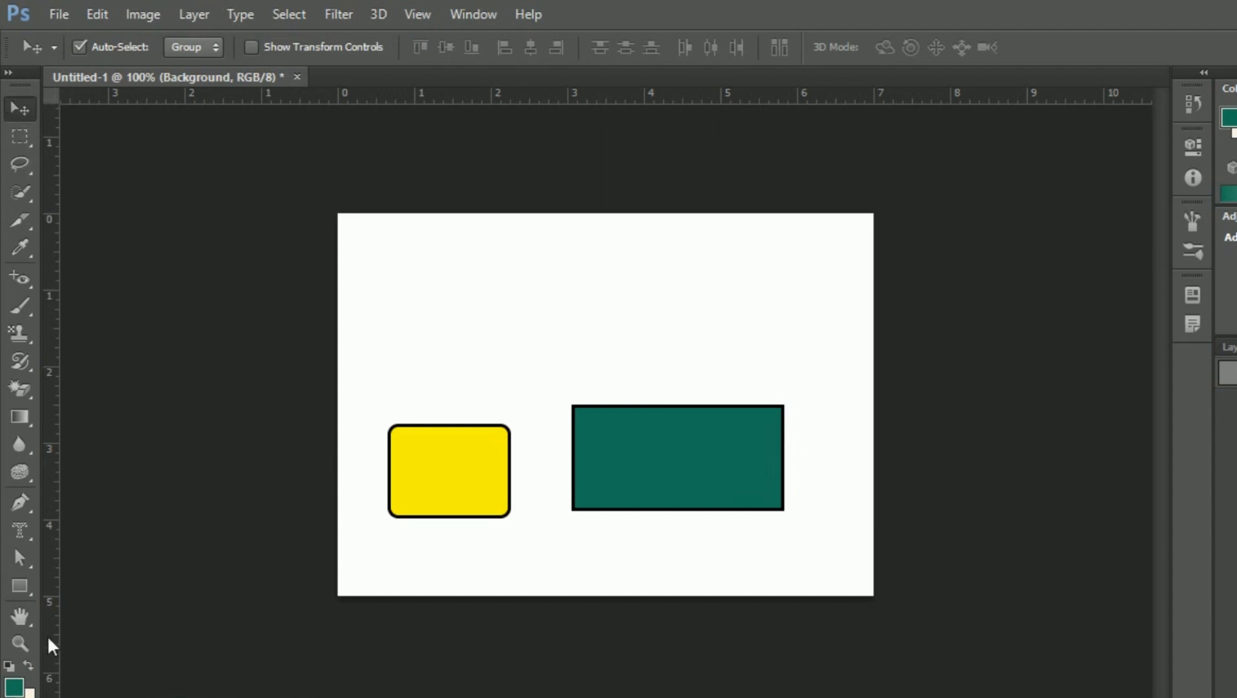
Move the green rectangle to the upper middle of the canvas, above and right of the yellow rounded rectangle
left_click(19, 587)
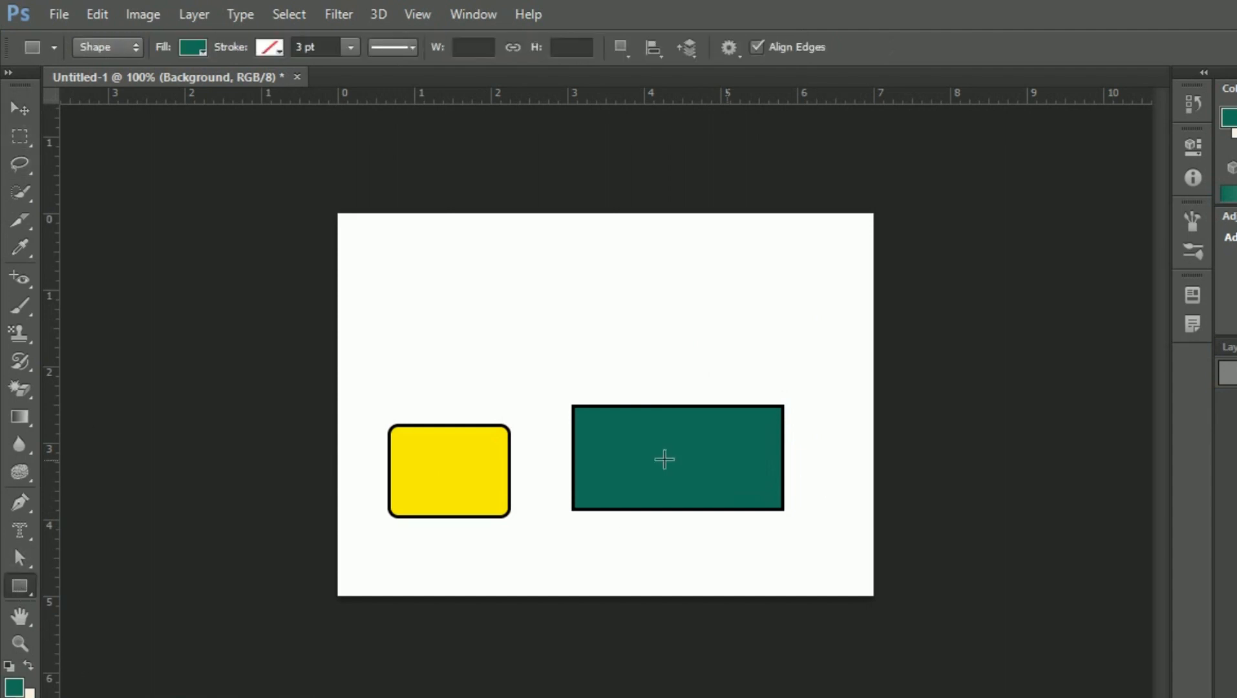
left_click(456, 475, "ctrl")
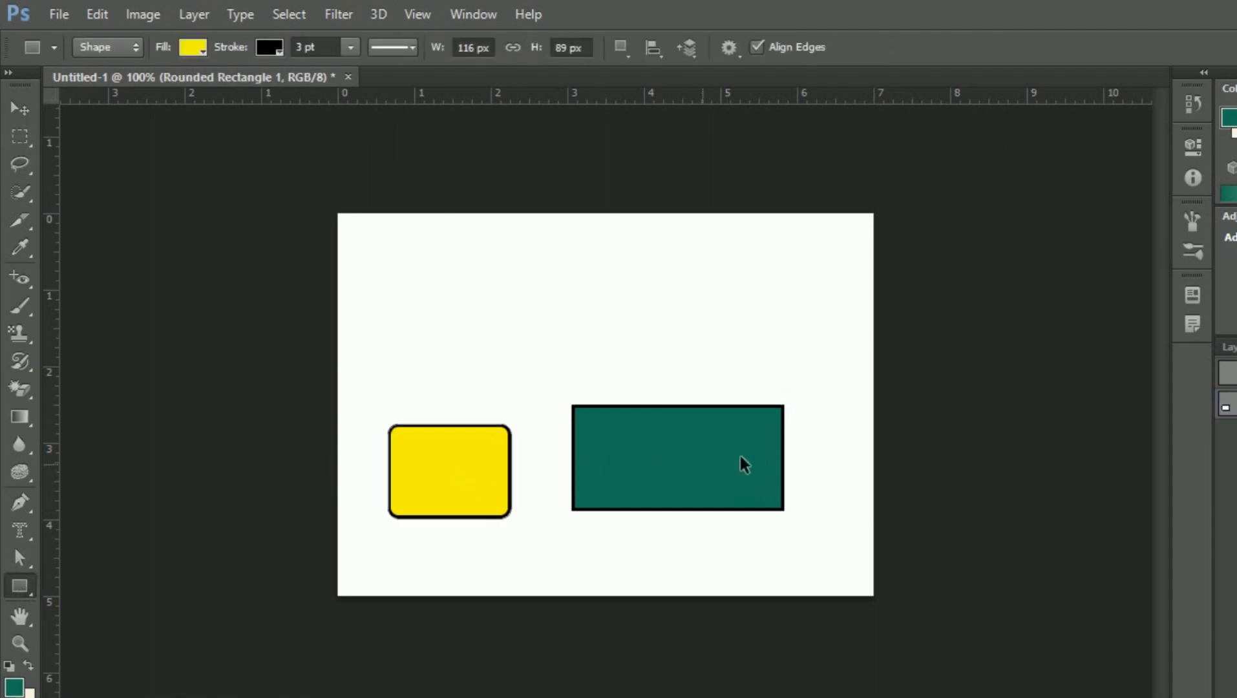
left_click(741, 457, "ctrl")
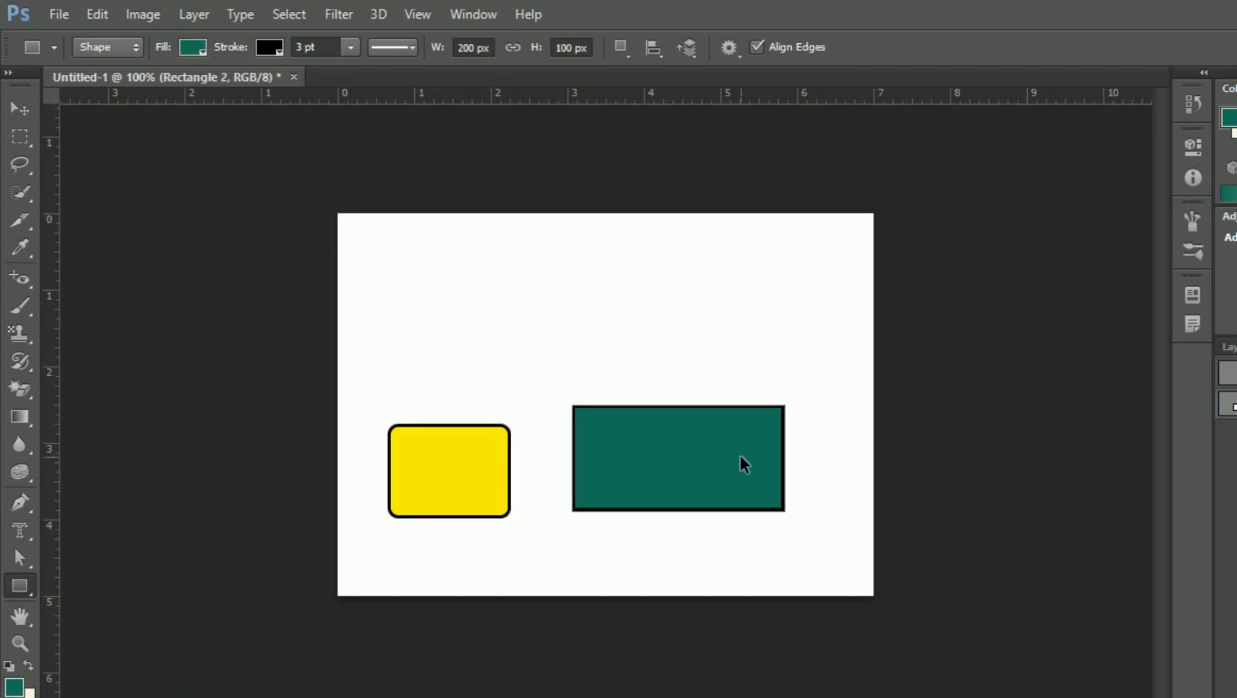
left_click_drag(740, 455, 675, 312)
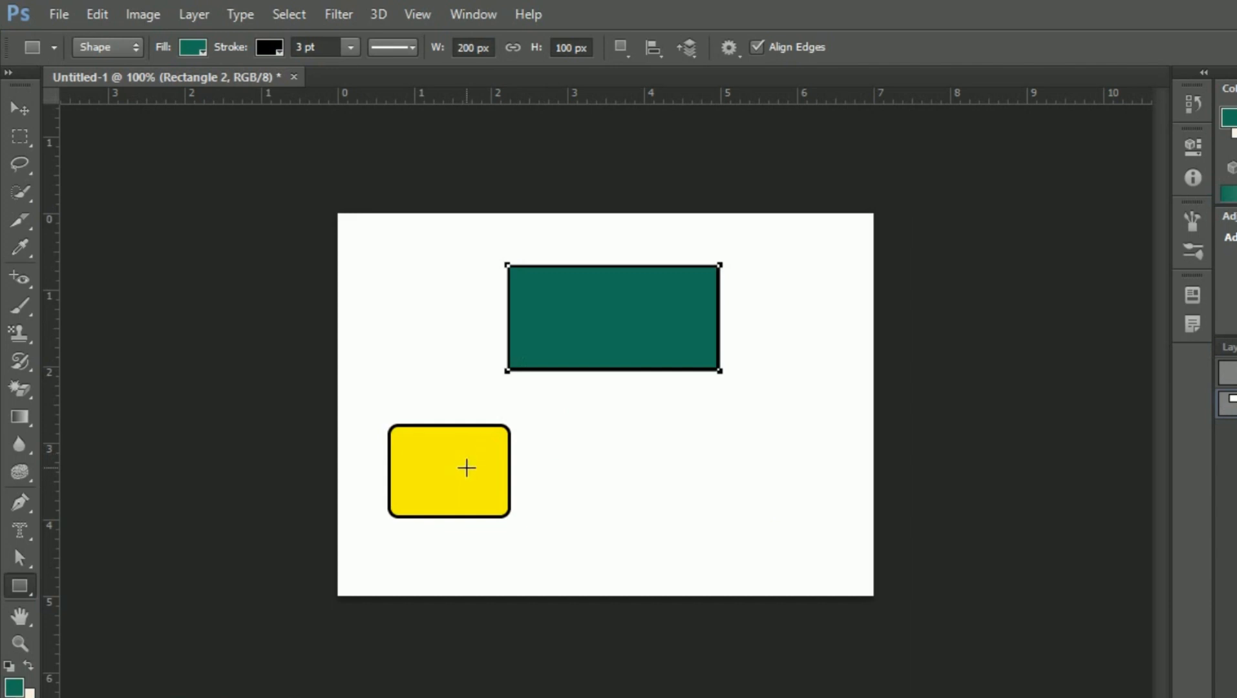
left_click(466, 470, "ctrl")
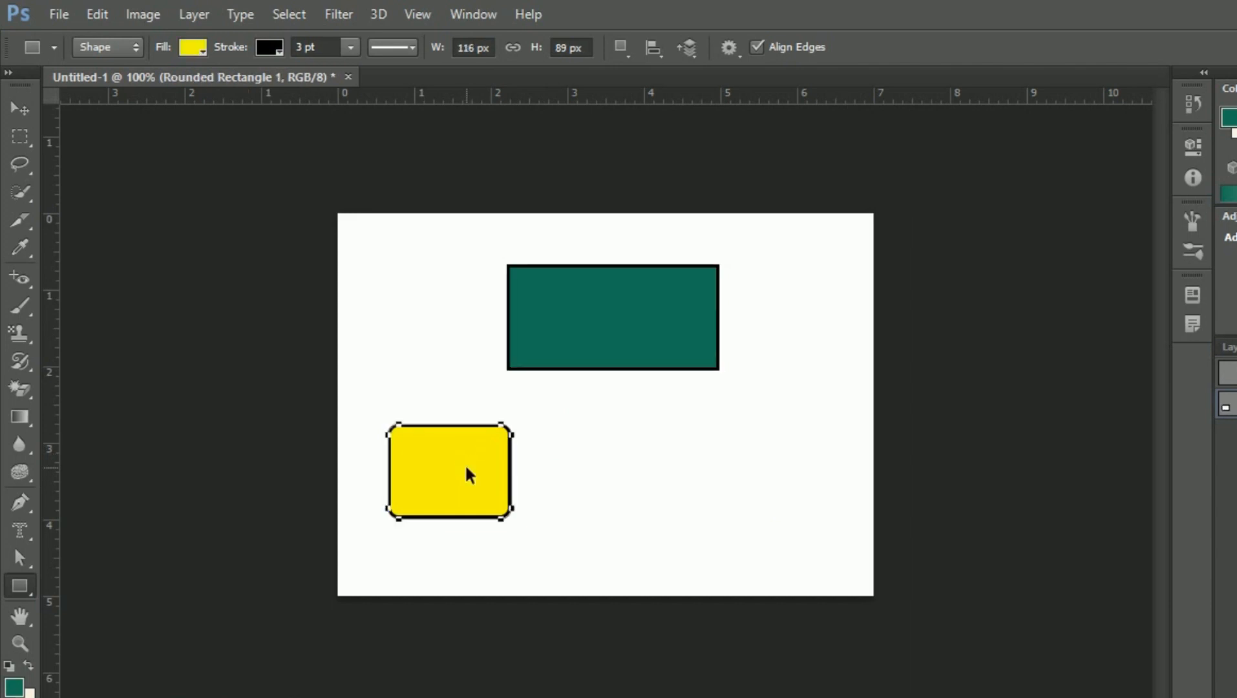
left_click(601, 345, "ctrl")
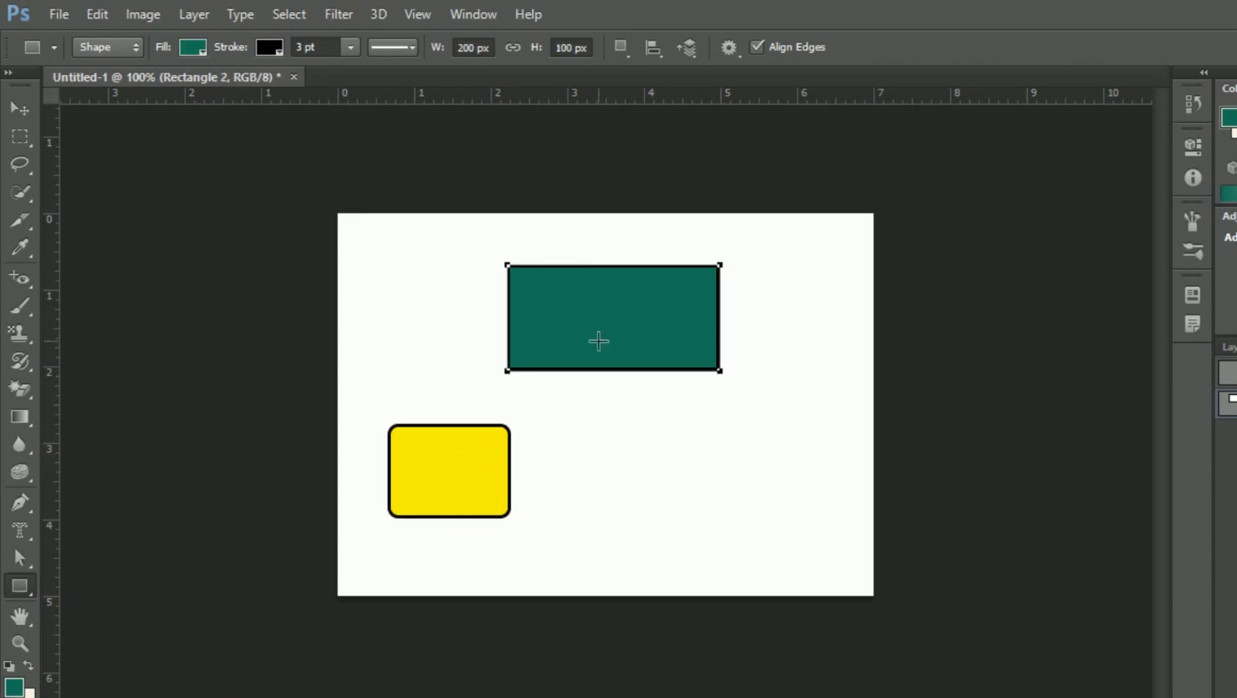
left_click(490, 433)
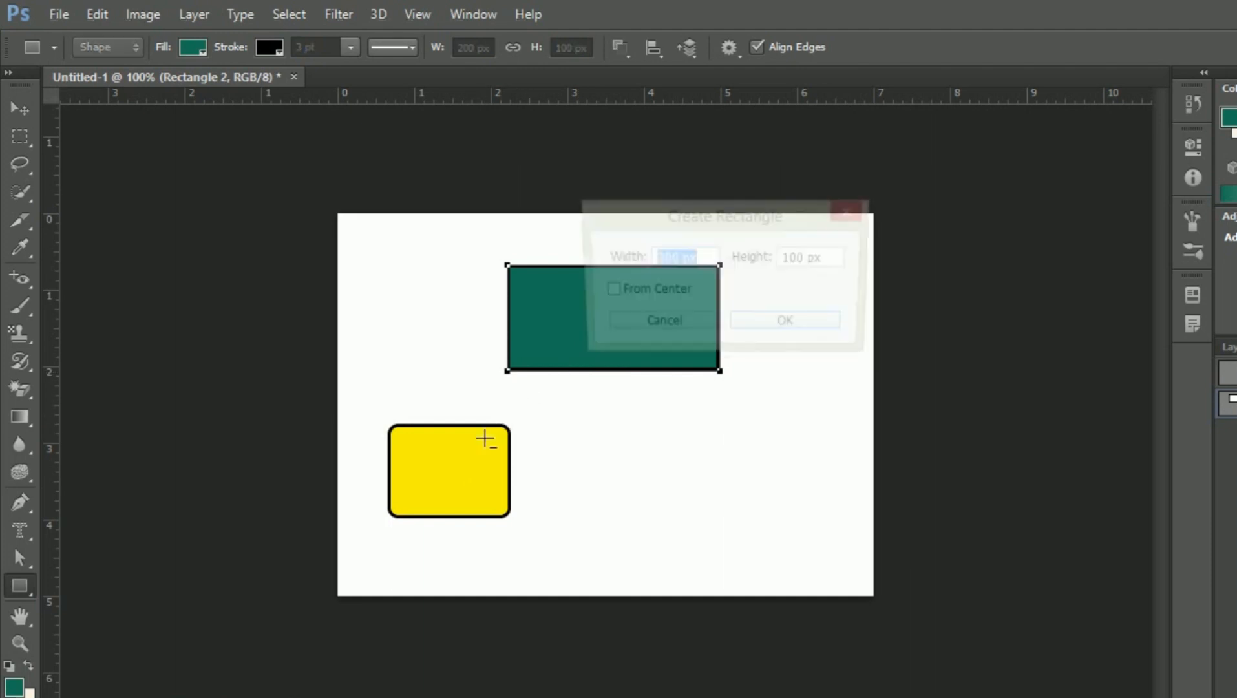
left_click(657, 327)
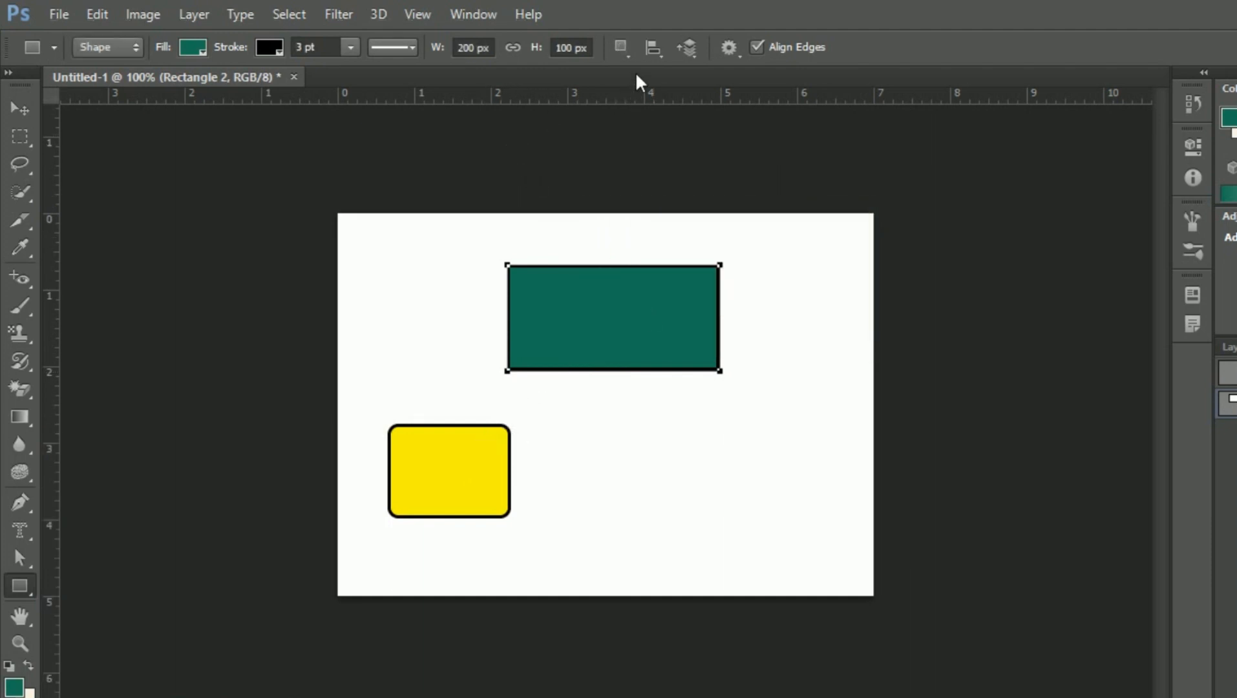
left_click(625, 53)
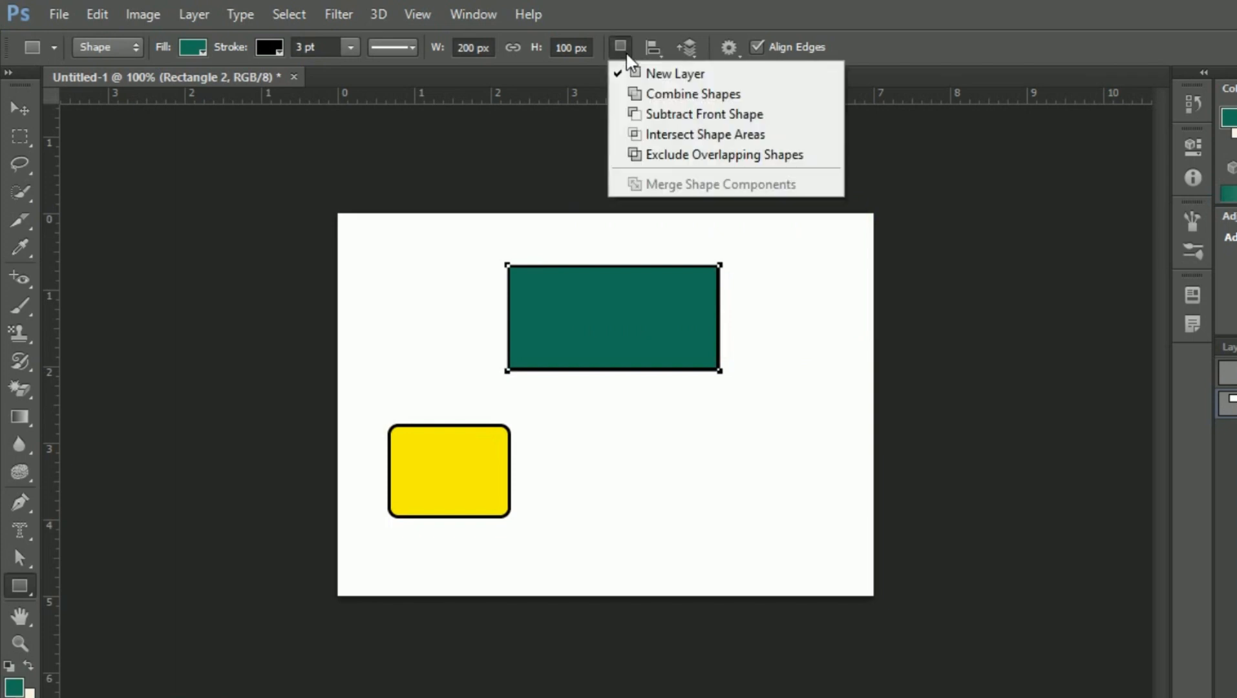
left_click(685, 456)
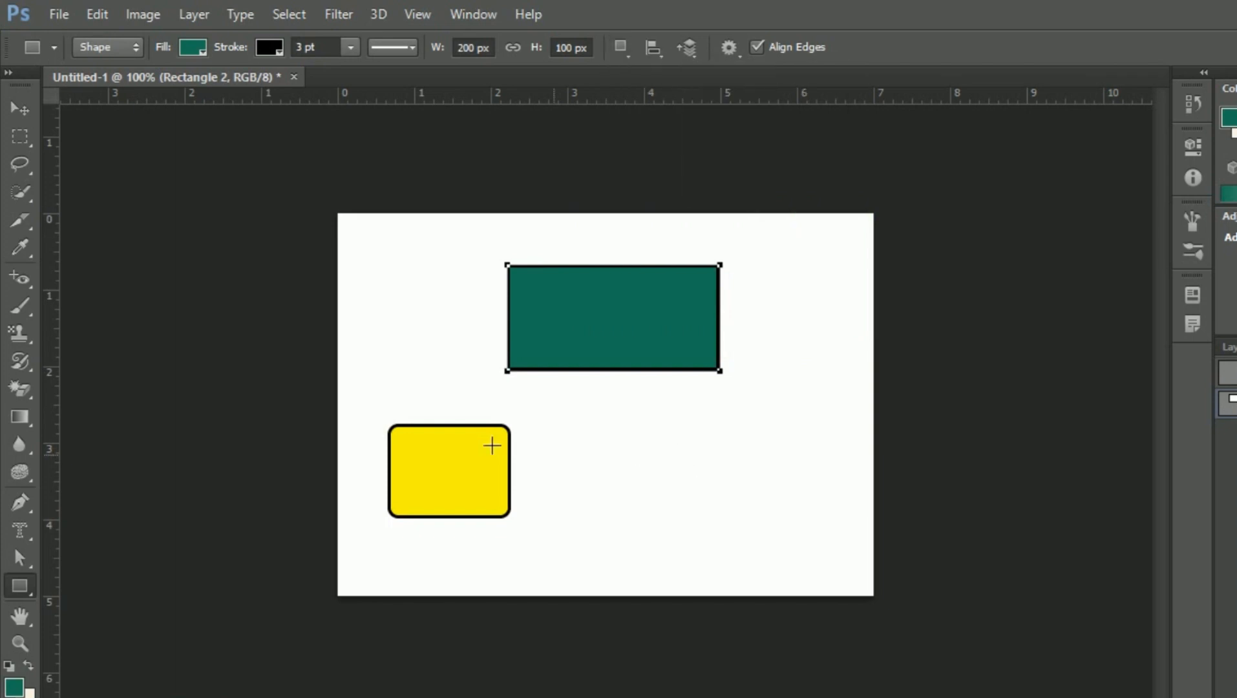
left_click(617, 463)
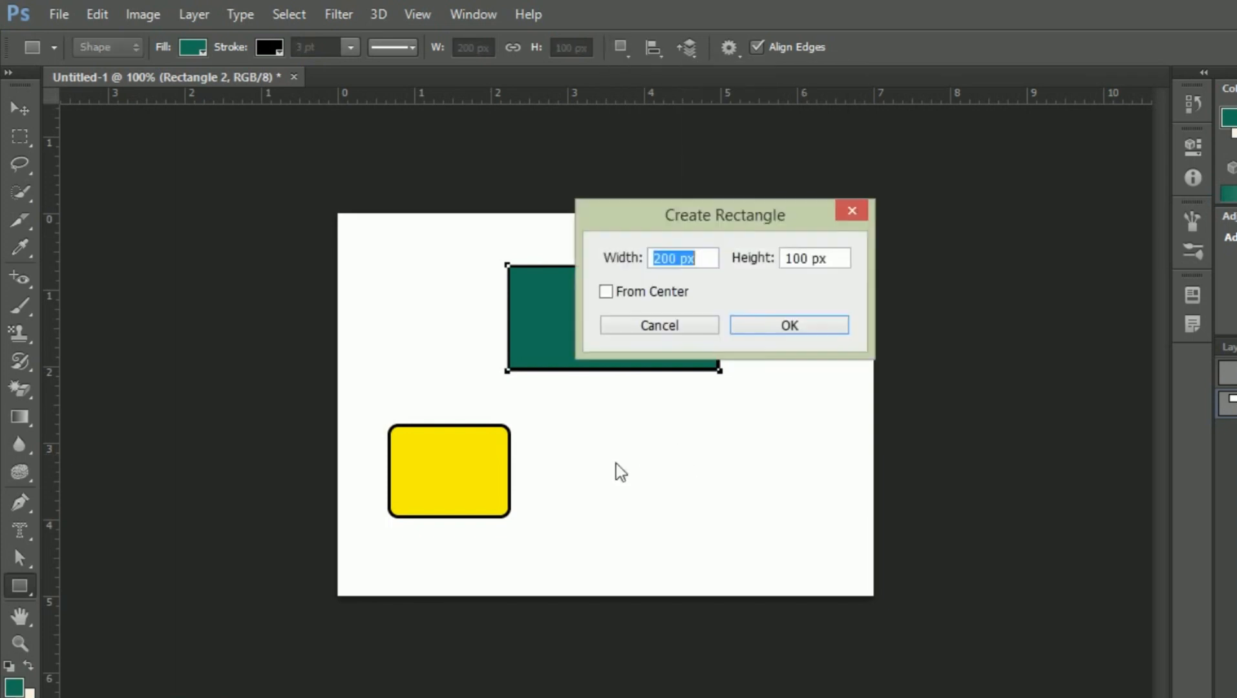
left_click(635, 331)
left_click(23, 105)
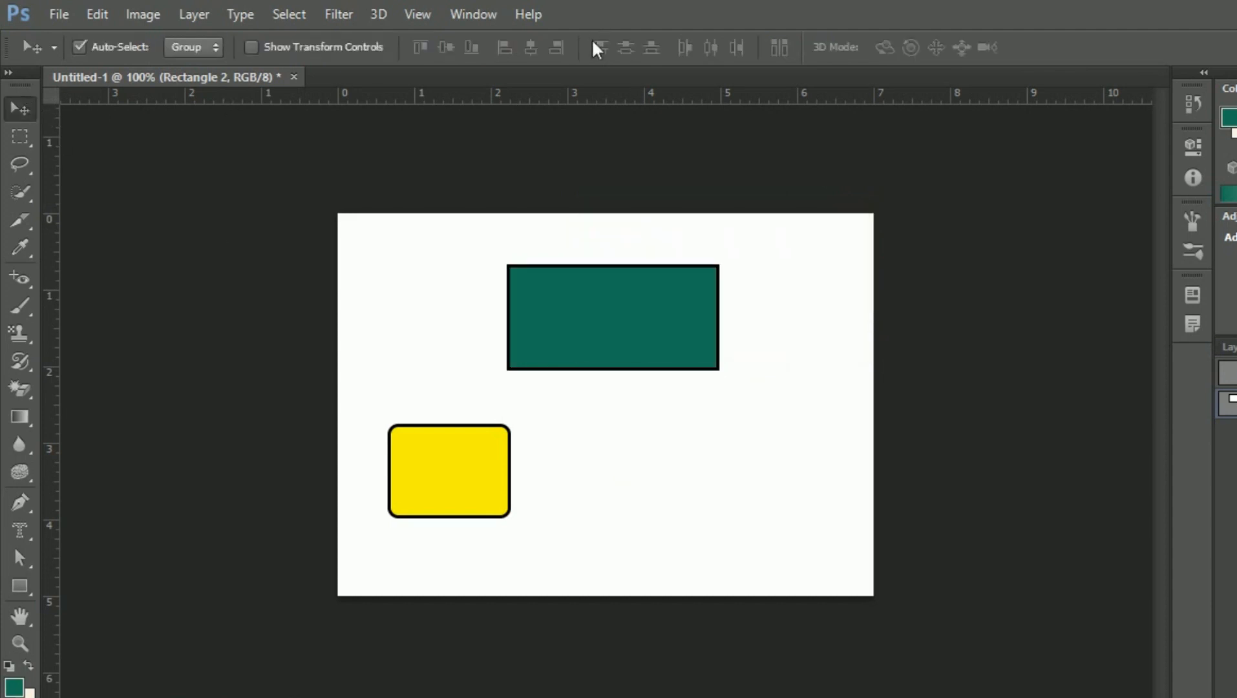
left_click(20, 586)
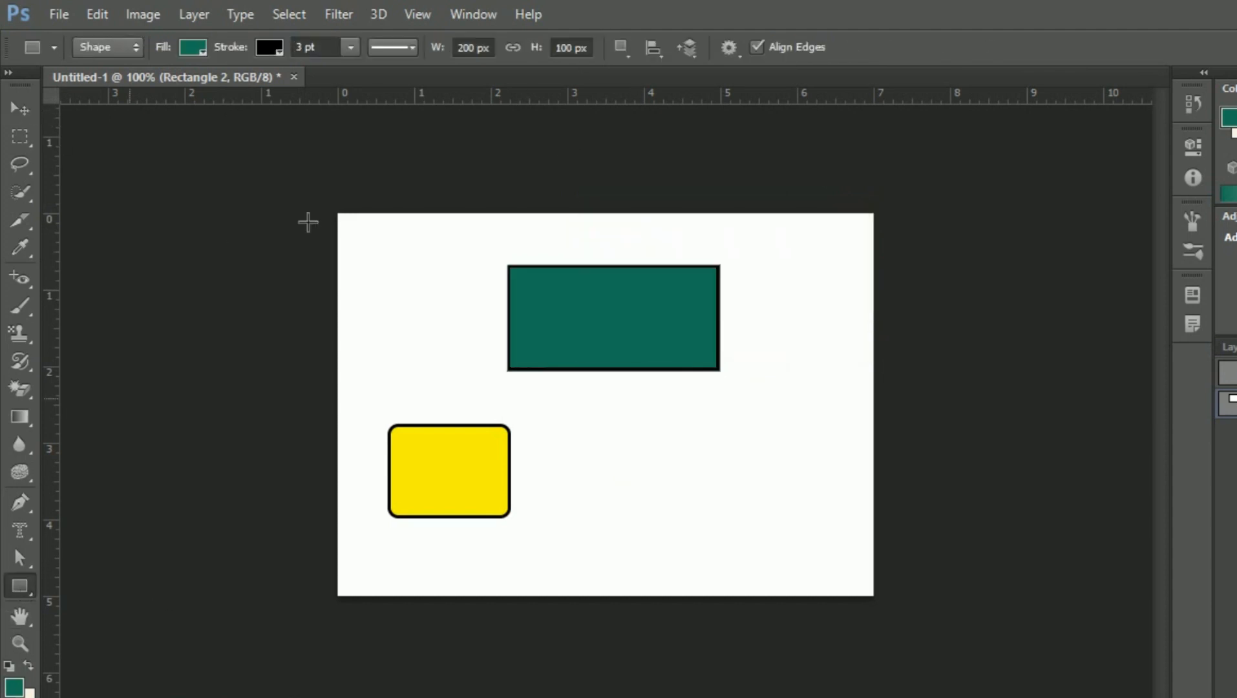
Try to make a path from a rectangular selection that overlaps the green rectangle's right edge
left_click(627, 53)
key("ctrl+shift+d")
double_click(1234, 404)
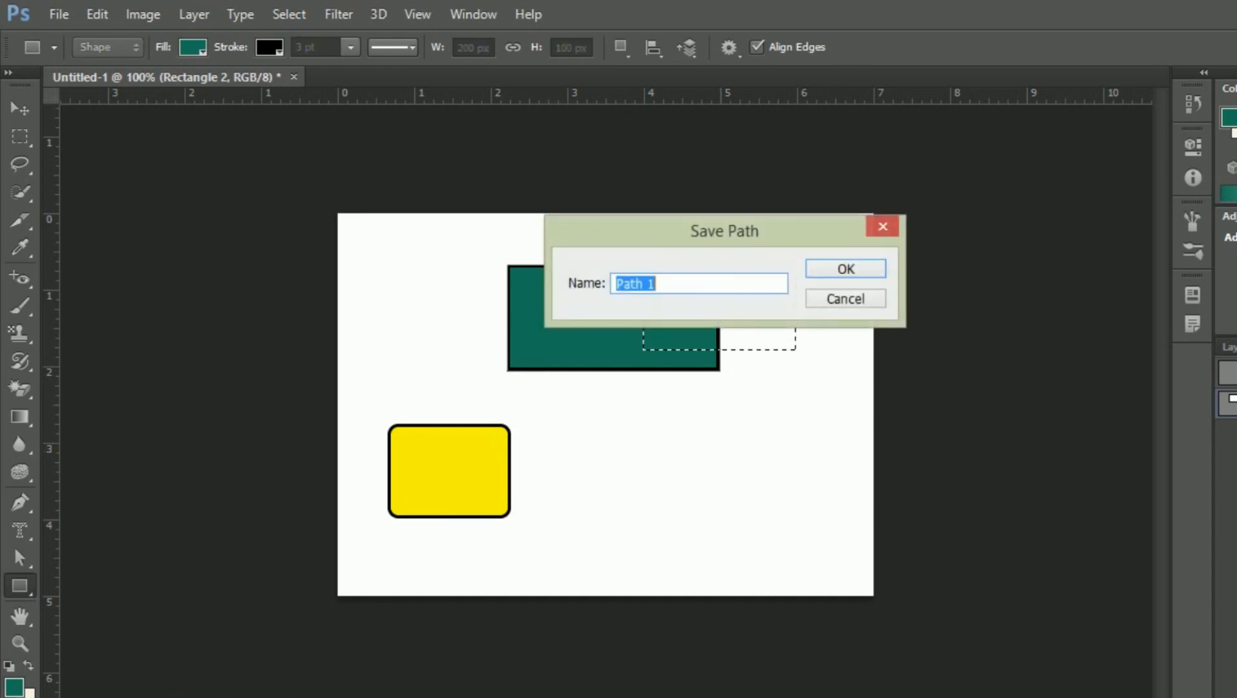
left_click(830, 304)
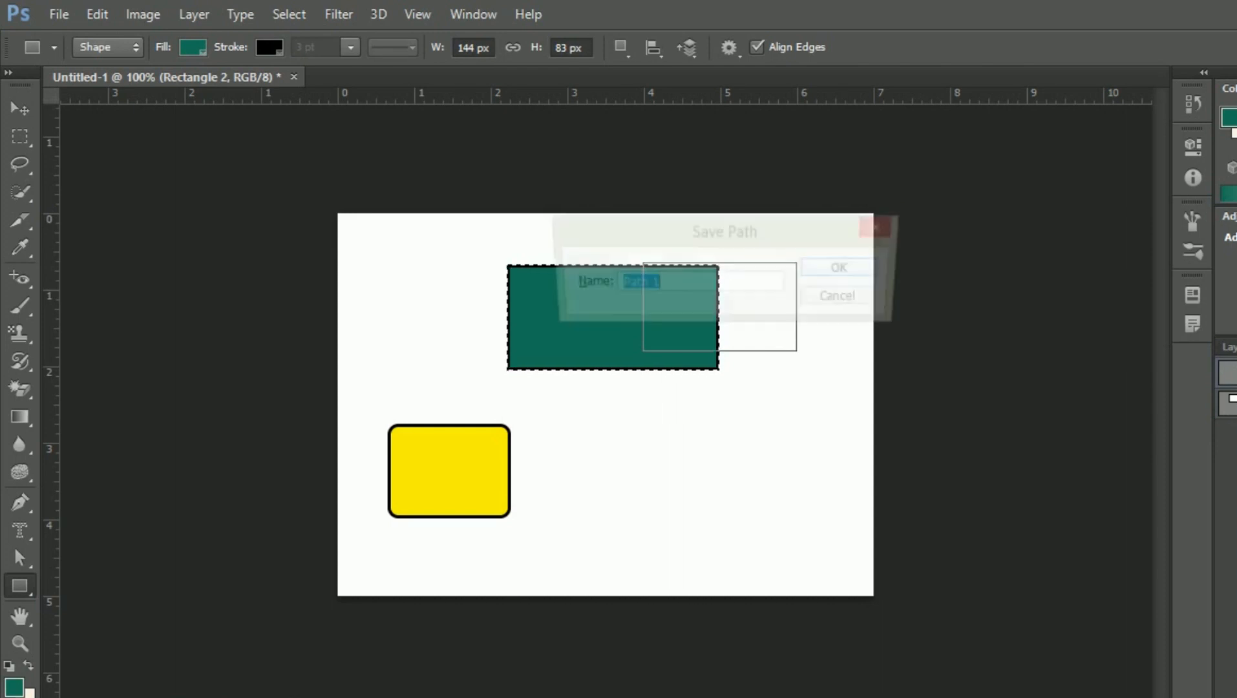
left_click(870, 301)
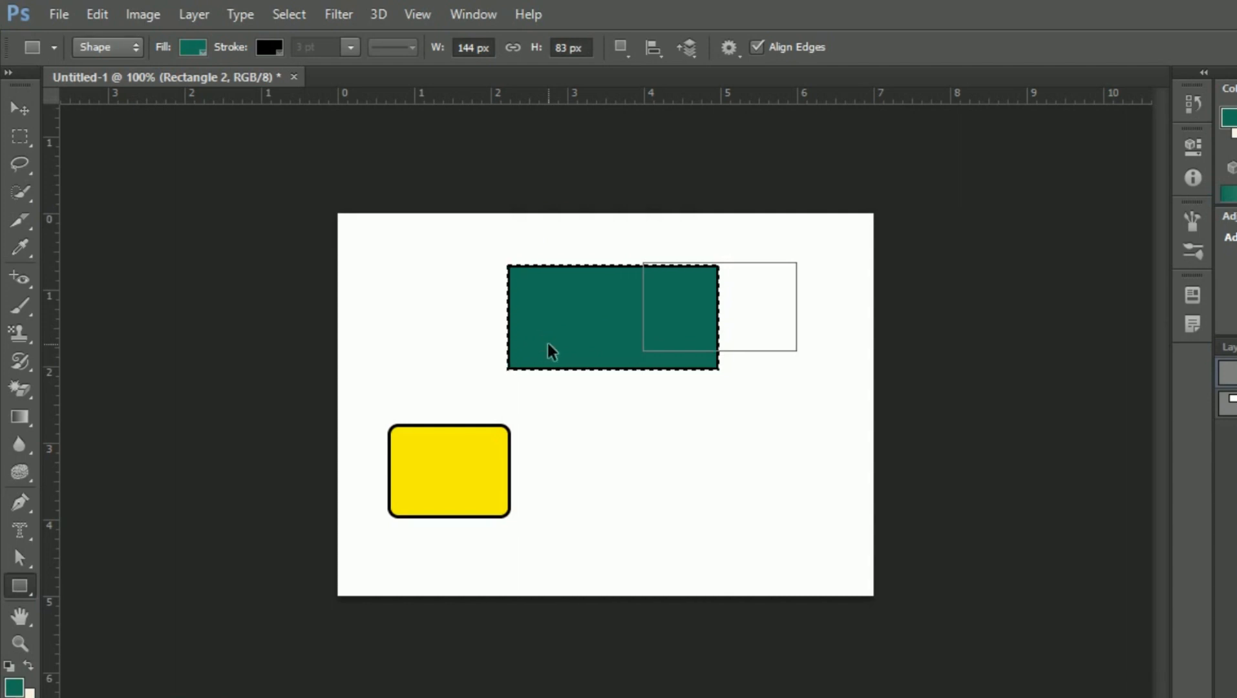
Undo the last path and selection changes around the green rectangle
key("ctrl+alt+z")
key("ctrl+alt+z")
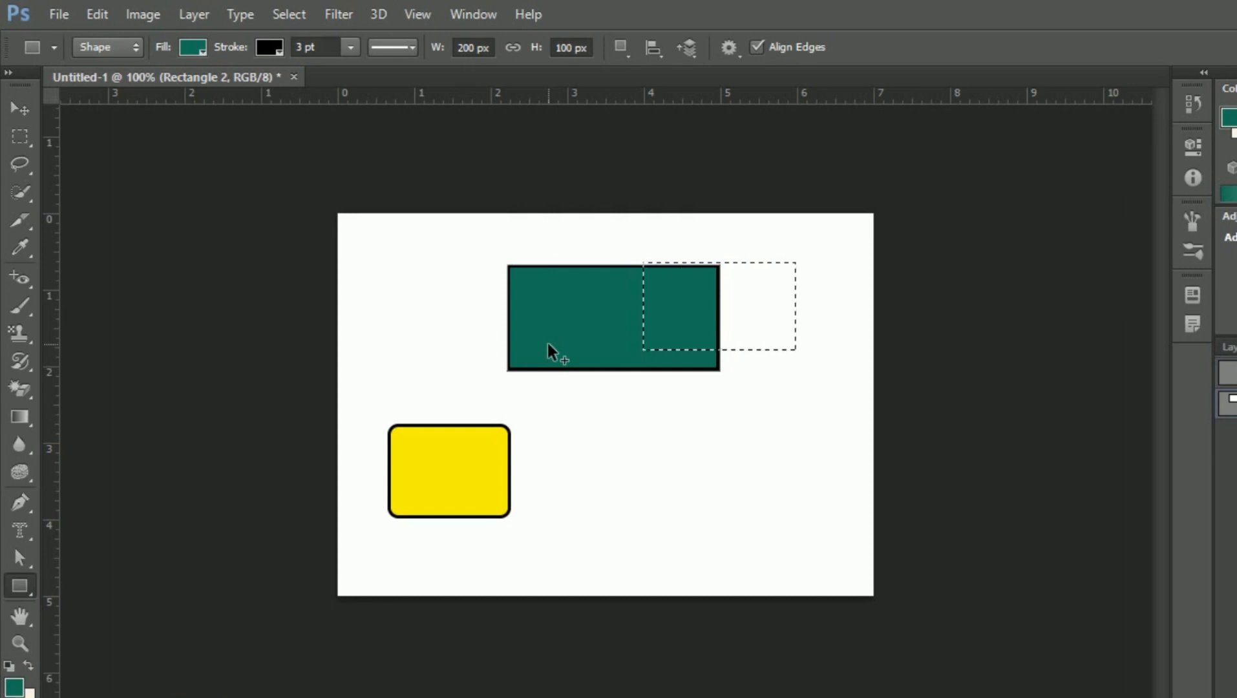
key("ctrl+alt+z")
Activate the Custom Shape tool and look at its available preset shapes, without creating a shape
left_click(25, 592)
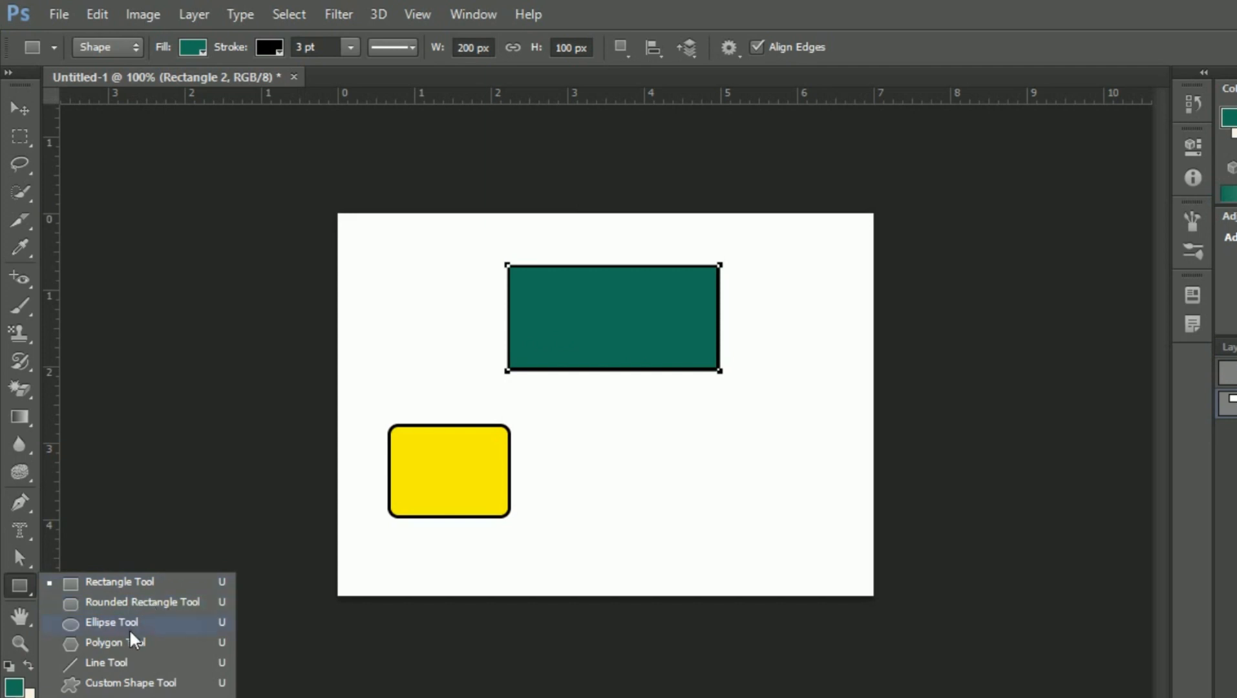
left_click(130, 683)
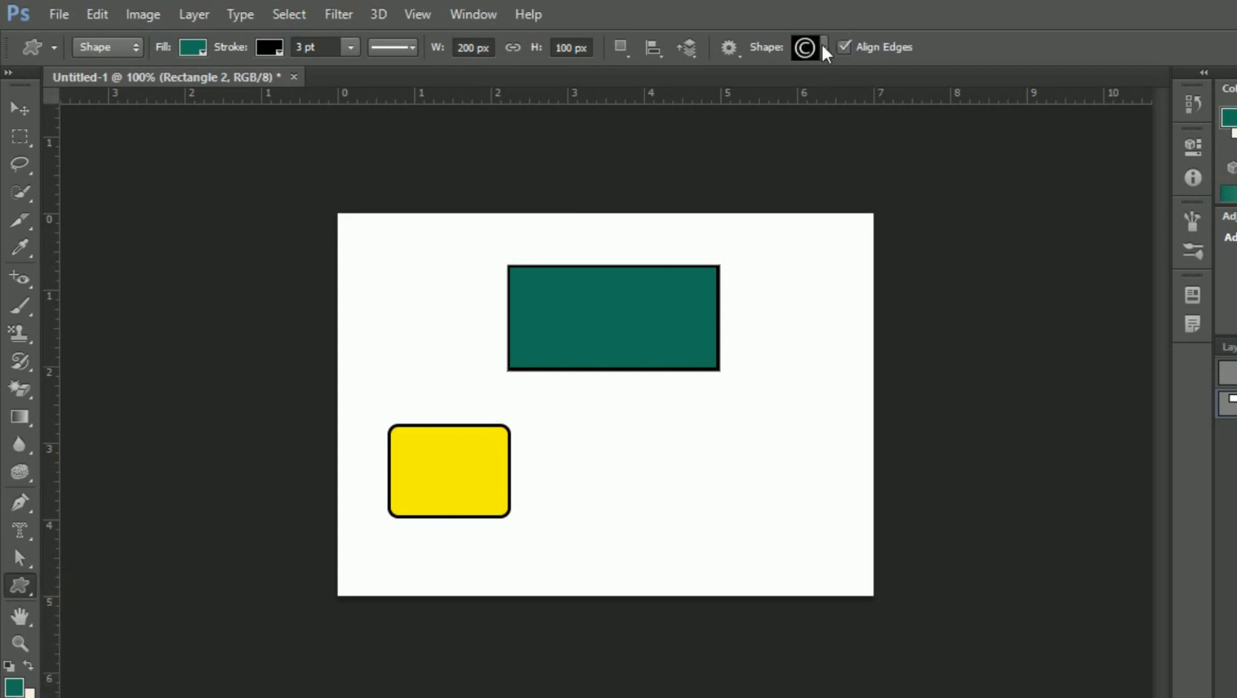
left_click(823, 47)
left_click(963, 283)
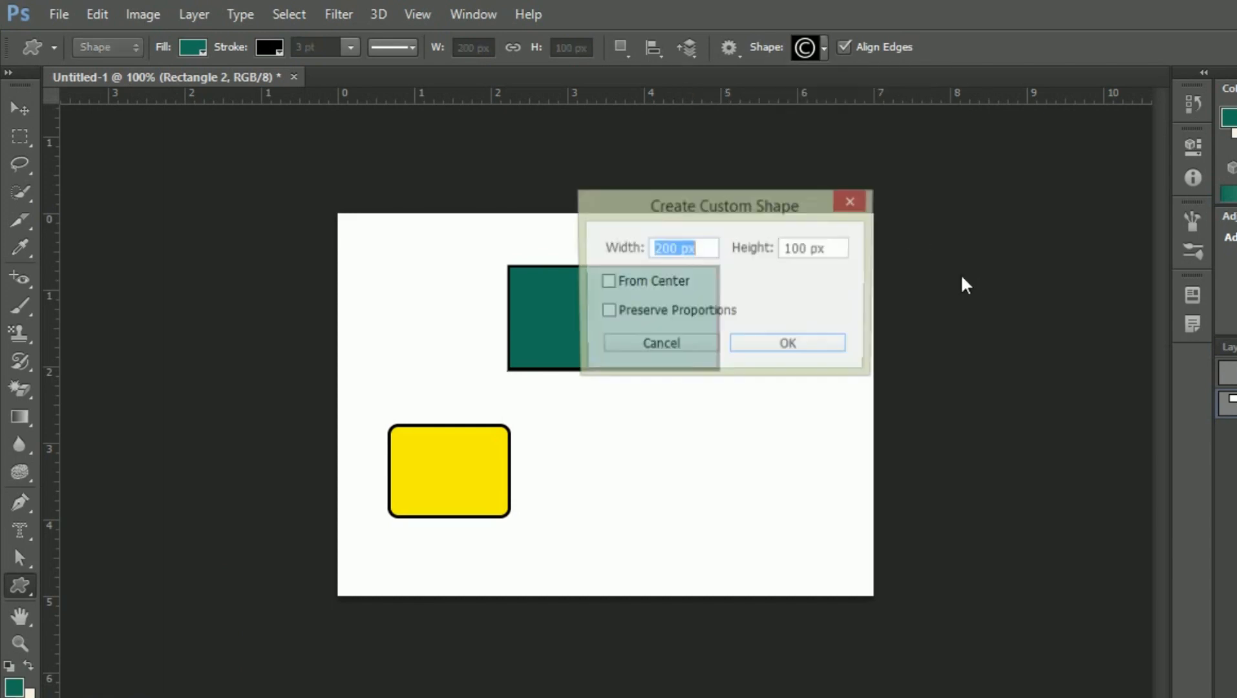
left_click(688, 341)
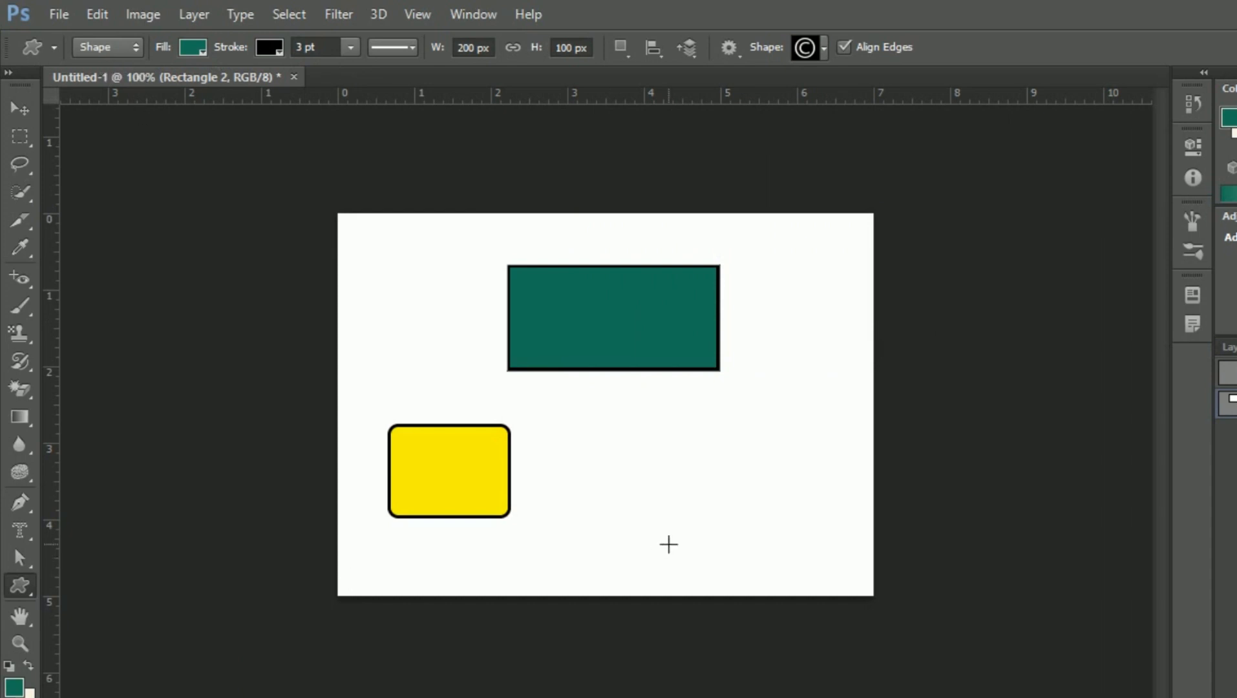
Switch to PowerPoint and add the bullet "Rectangle" below "Apply all of these Tool Section" on the Rectangle Tool slide, followed by an empty bullet
mouse_move(547, 697)
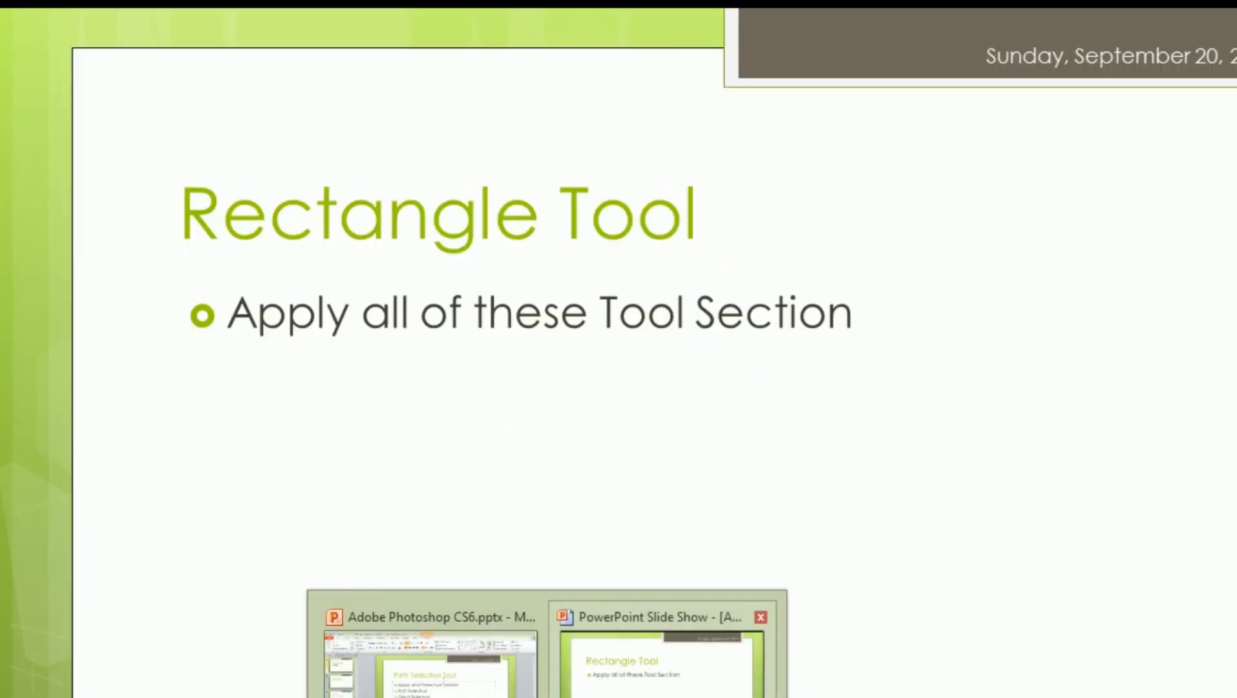
left_click(666, 685)
key("alt+Tab")
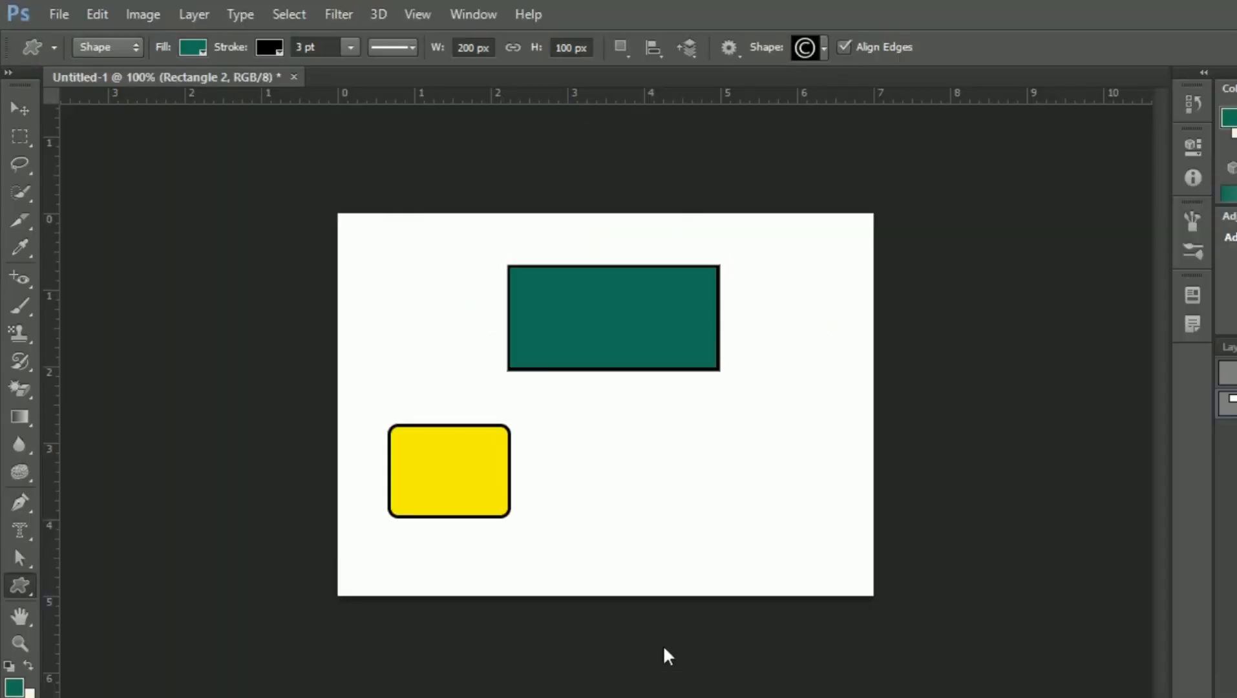
key("alt+Tab")
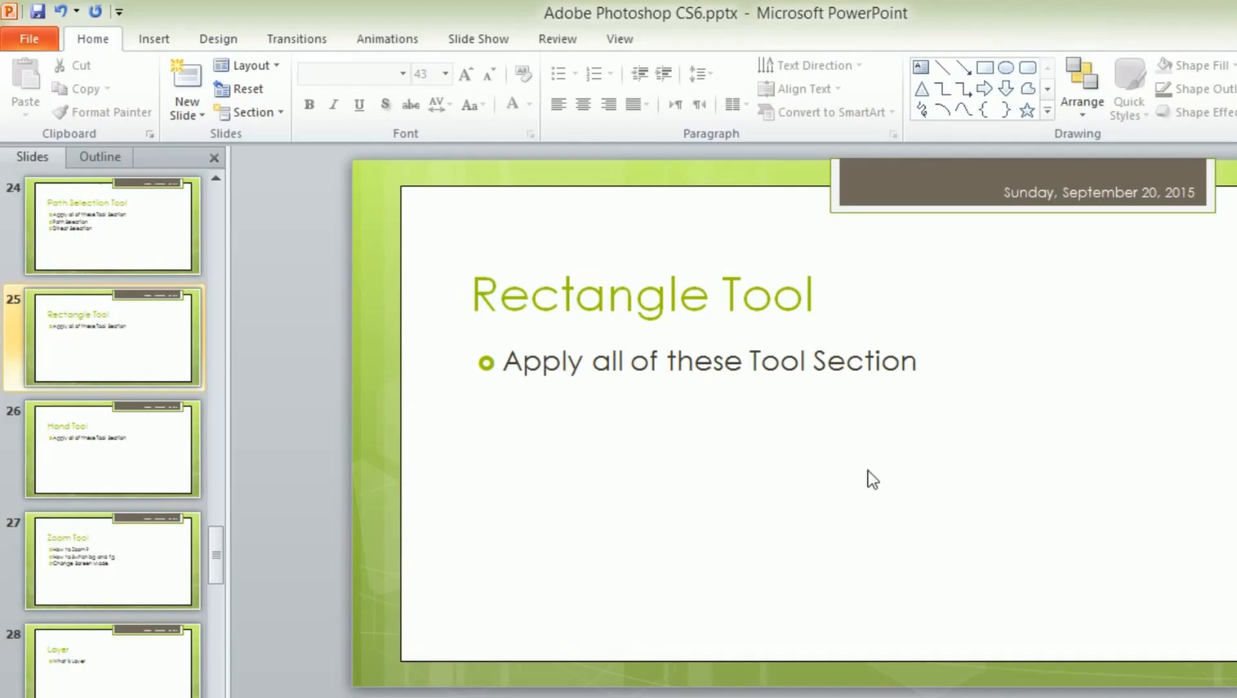
left_click(907, 366)
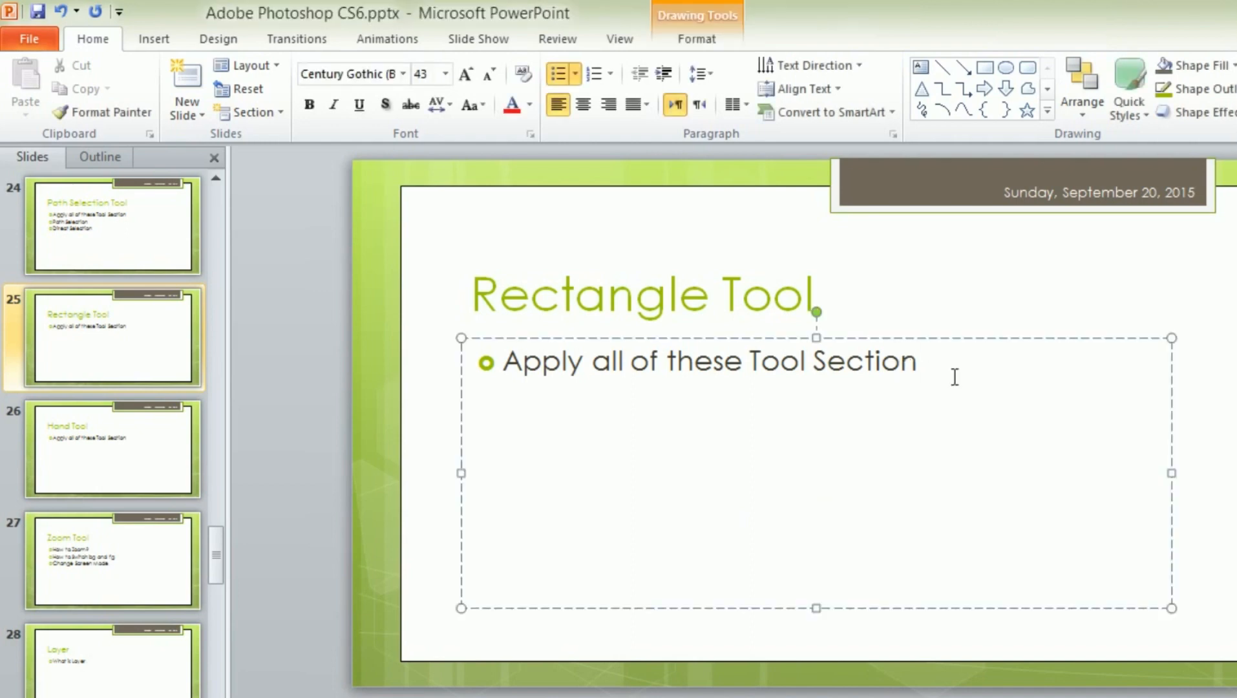
key("Return")
type("Rectangle")
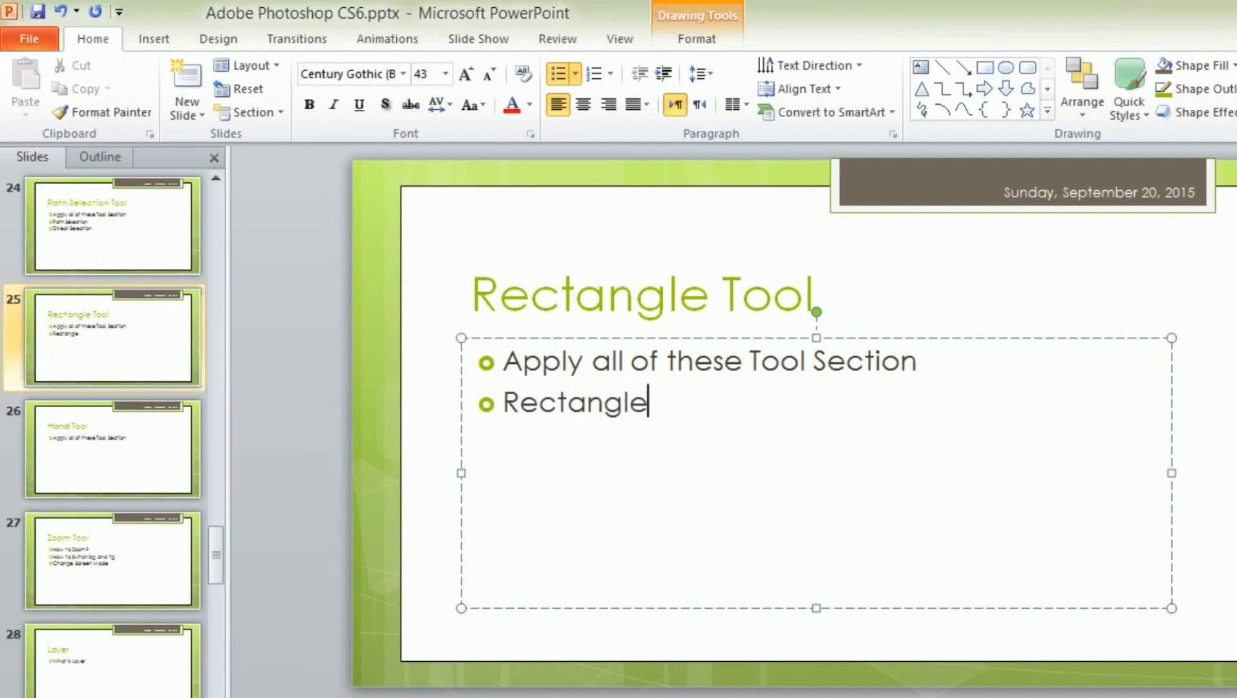
key("Return")
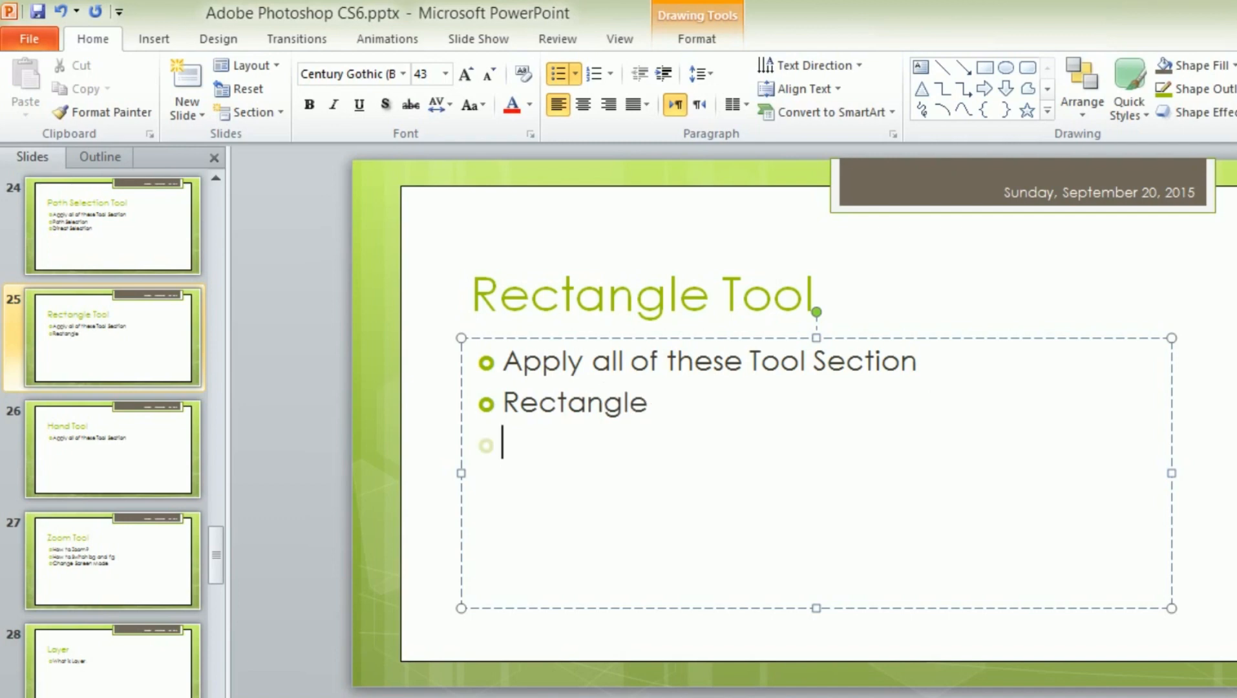
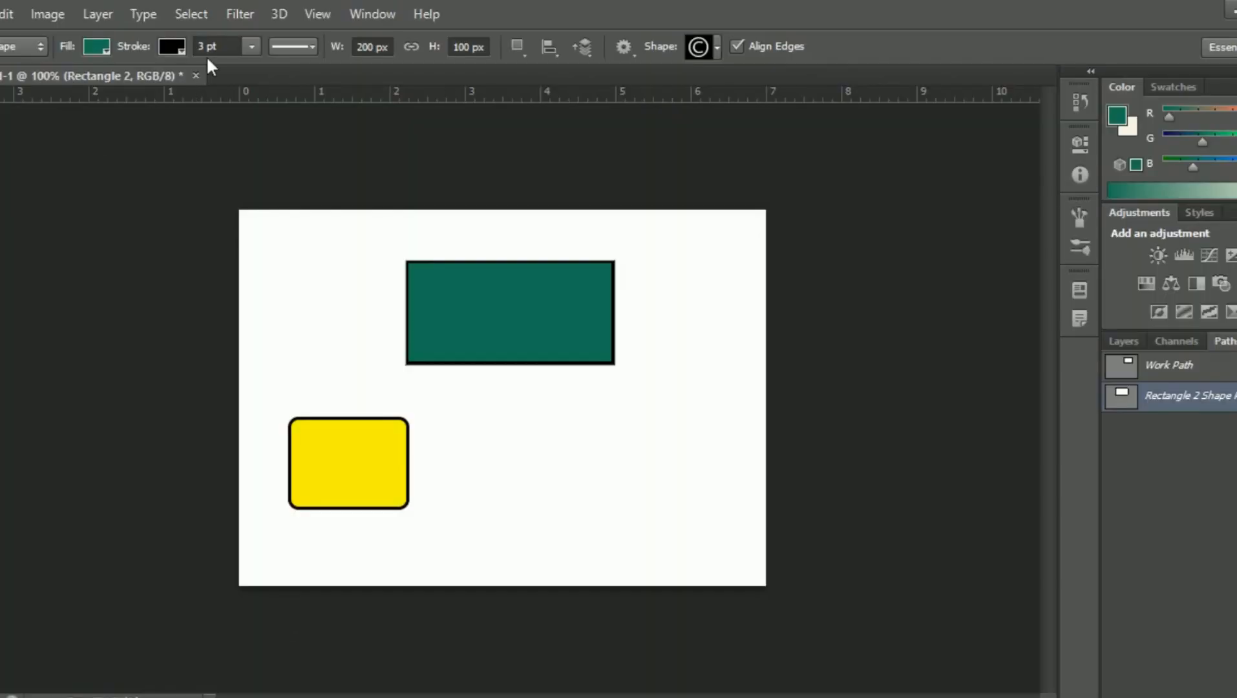
Close the untitled document without saving and open Ayesha-Omar-Pakistani-Girls-Wallpapers-Free.jpg from the Models folder
left_click(196, 75)
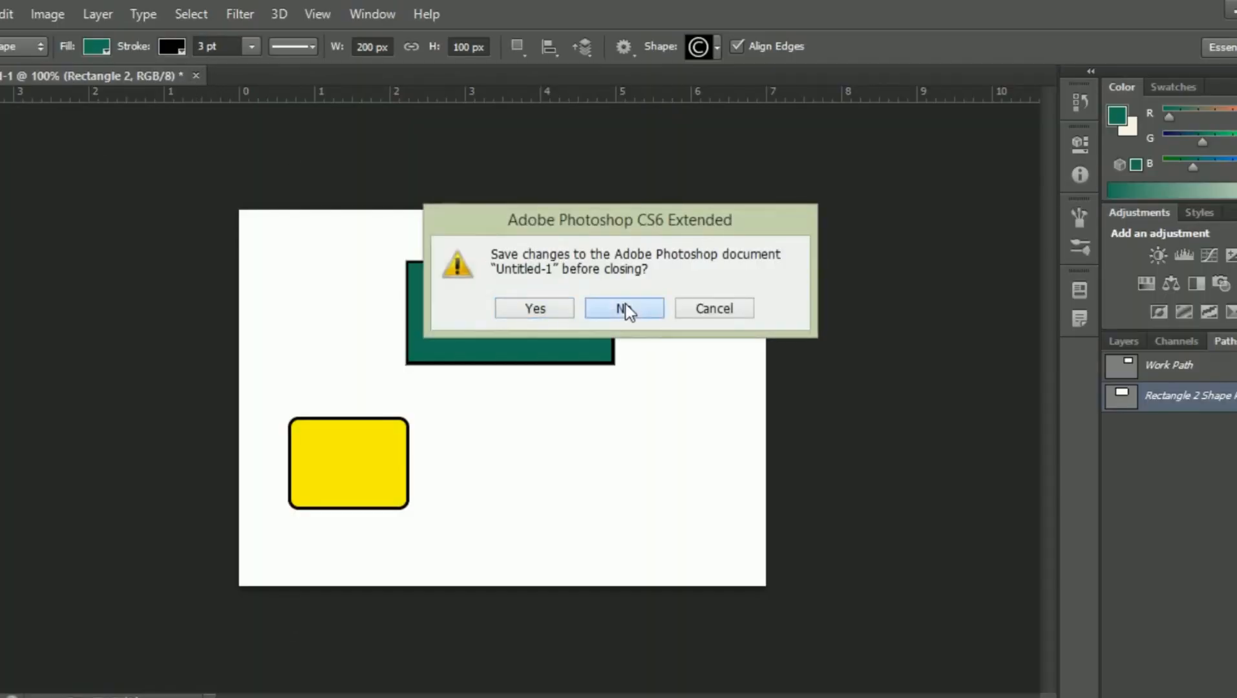
left_click(626, 306)
key("alt+f")
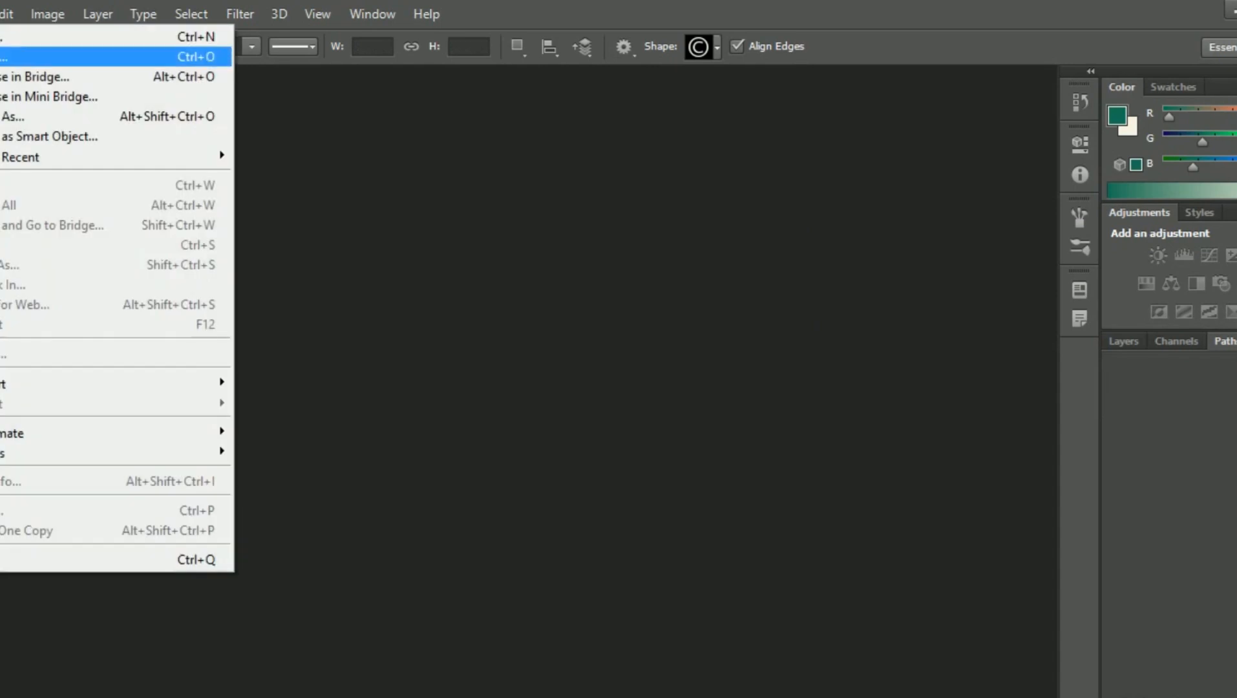
left_click(4, 57)
left_click(492, 396)
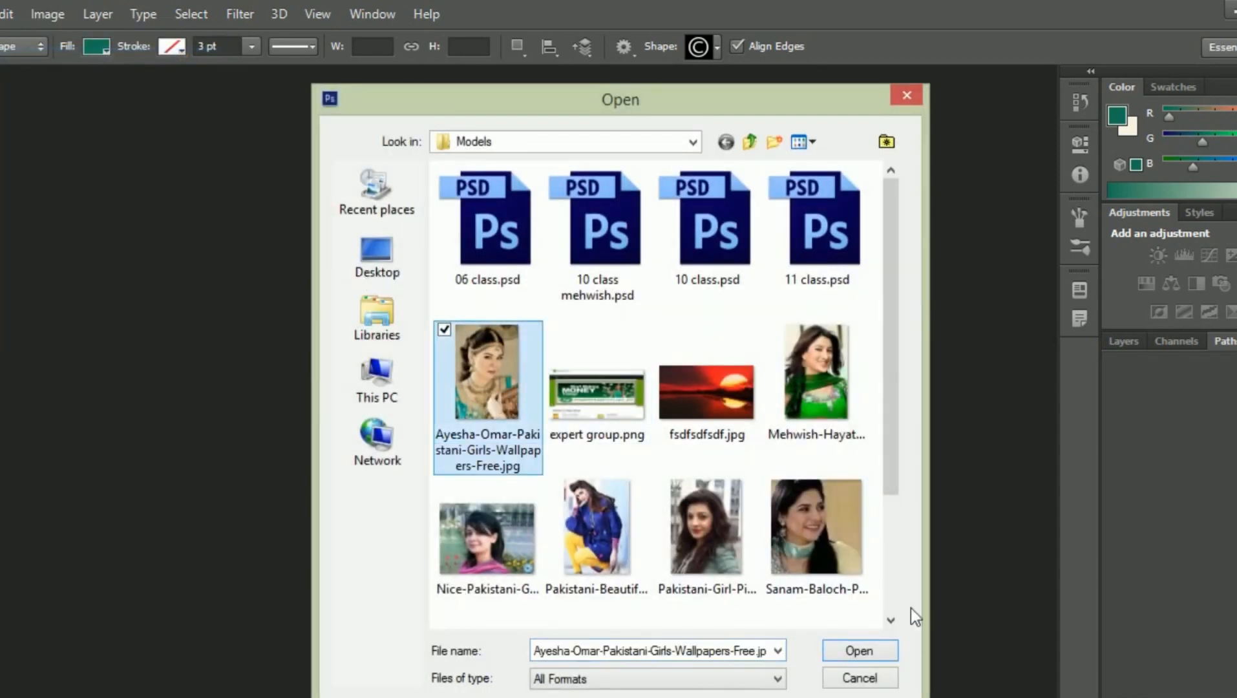
left_click(878, 651)
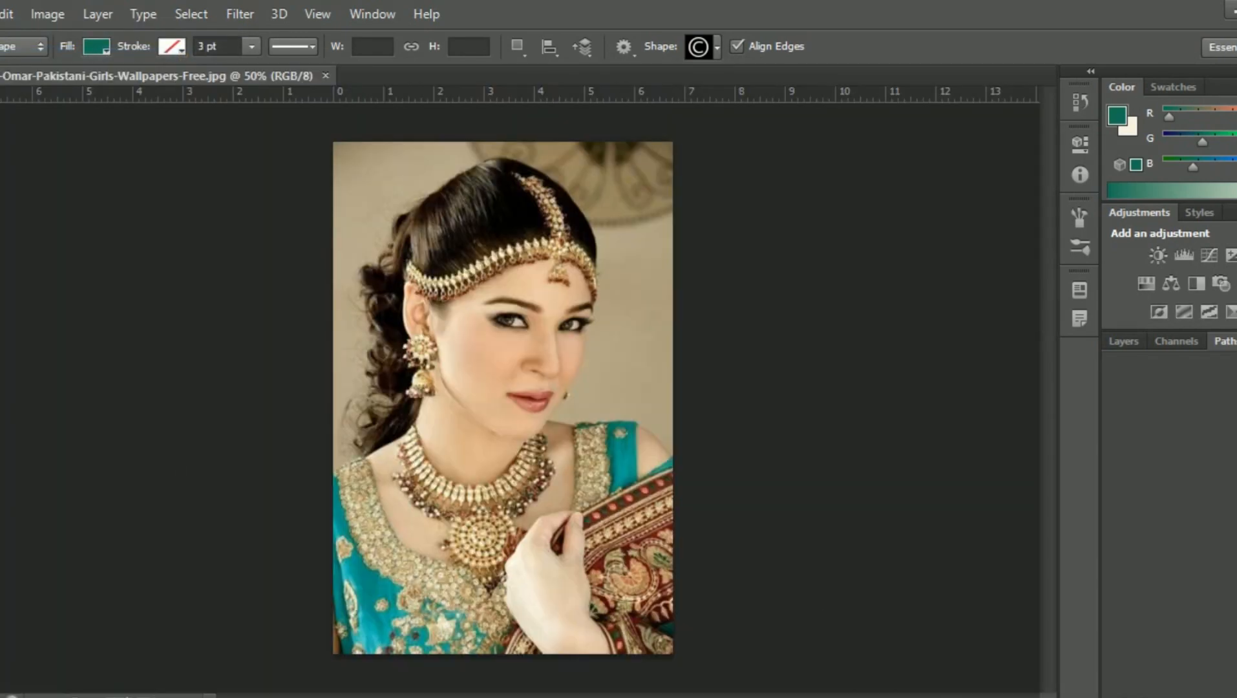
Zoom the photo in to 66.7% and pan around it in several directions, finishing on the face and necklace
key("h")
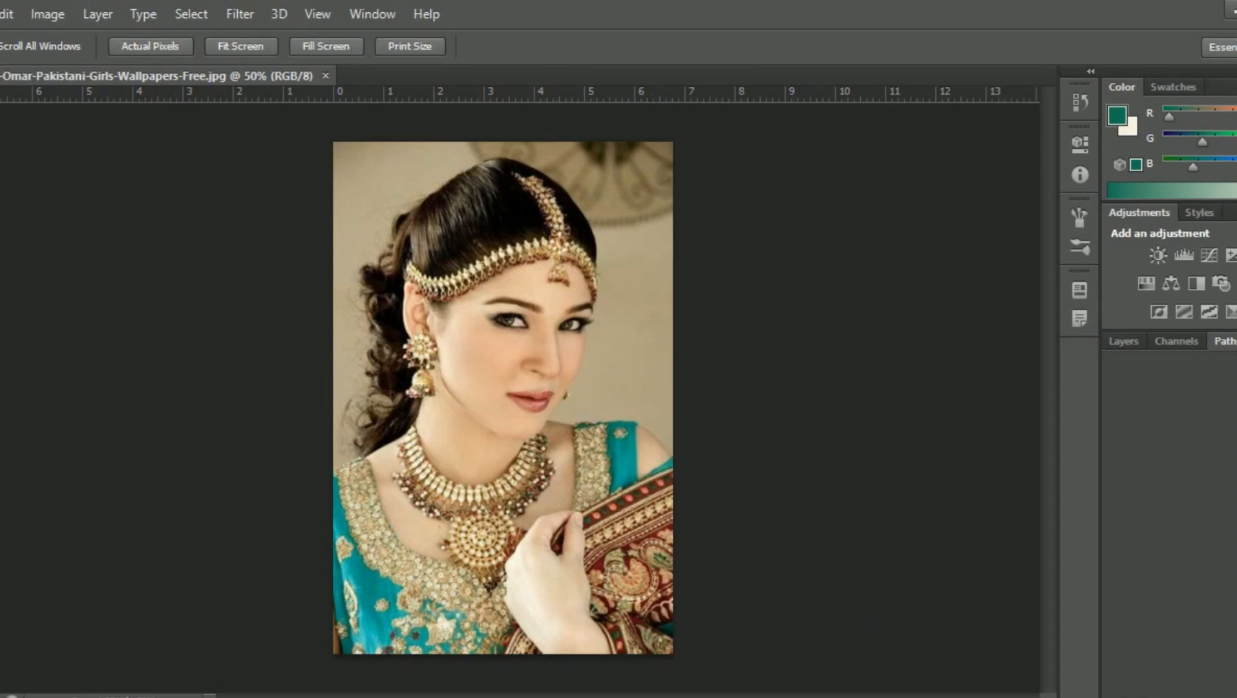
key("z")
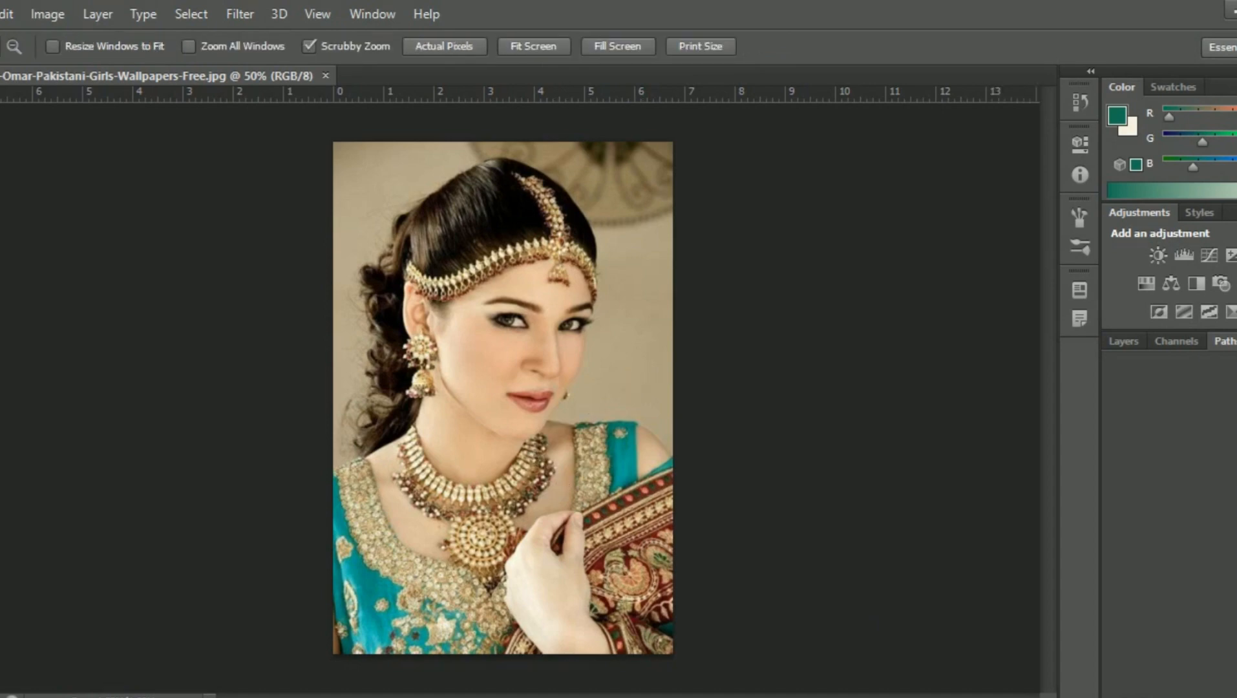
left_click(417, 491)
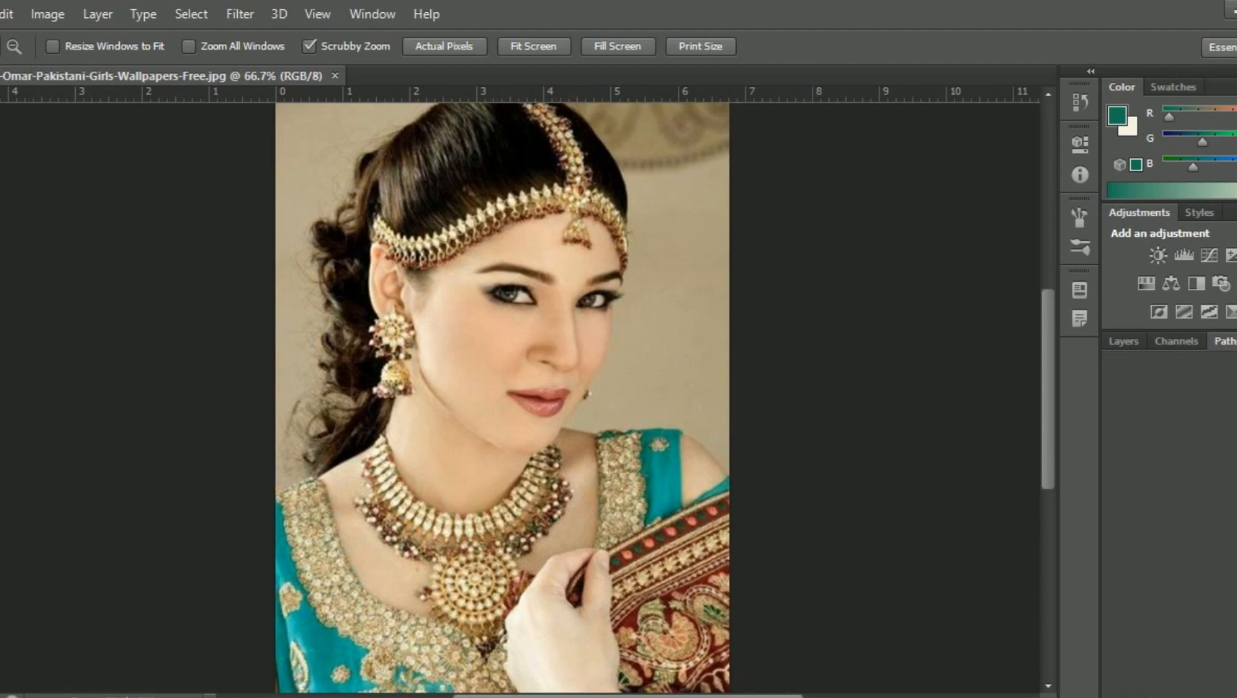
key("h")
left_click_drag(532, 433, 456, 516)
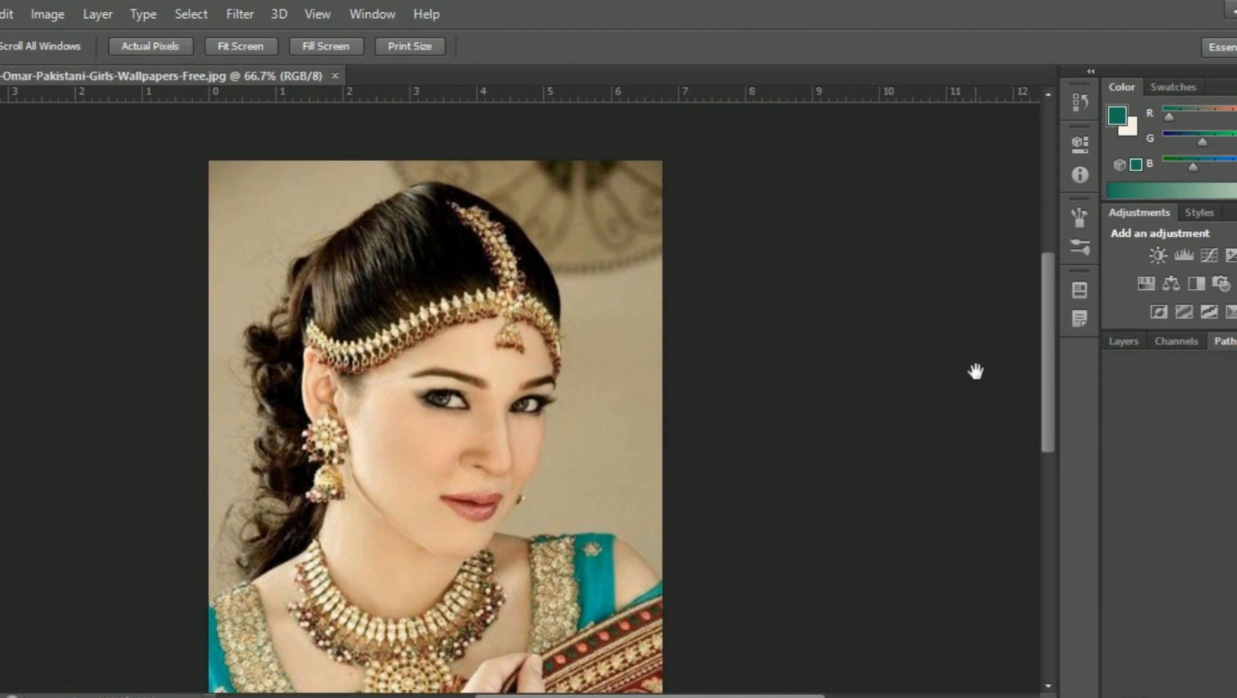
left_click_drag(1049, 342, 1017, 285)
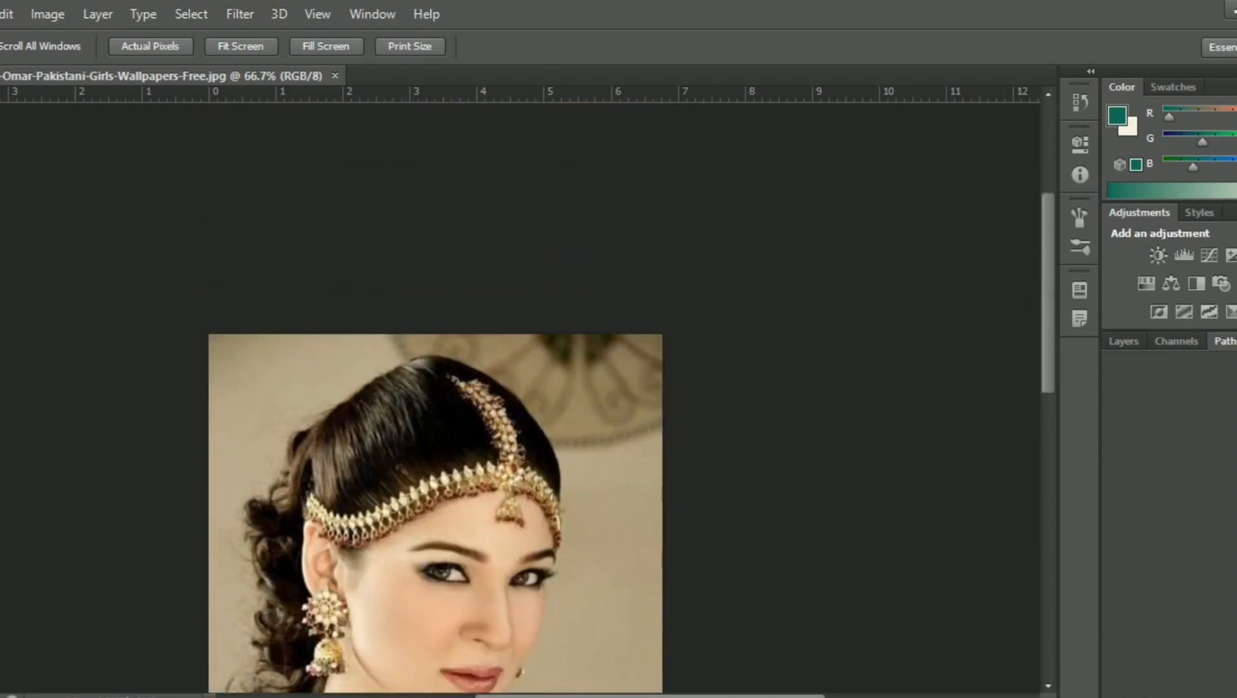
mouse_move(634, 696)
left_mouse_down()
mouse_move(811, 696)
mouse_move(616, 697)
left_mouse_up()
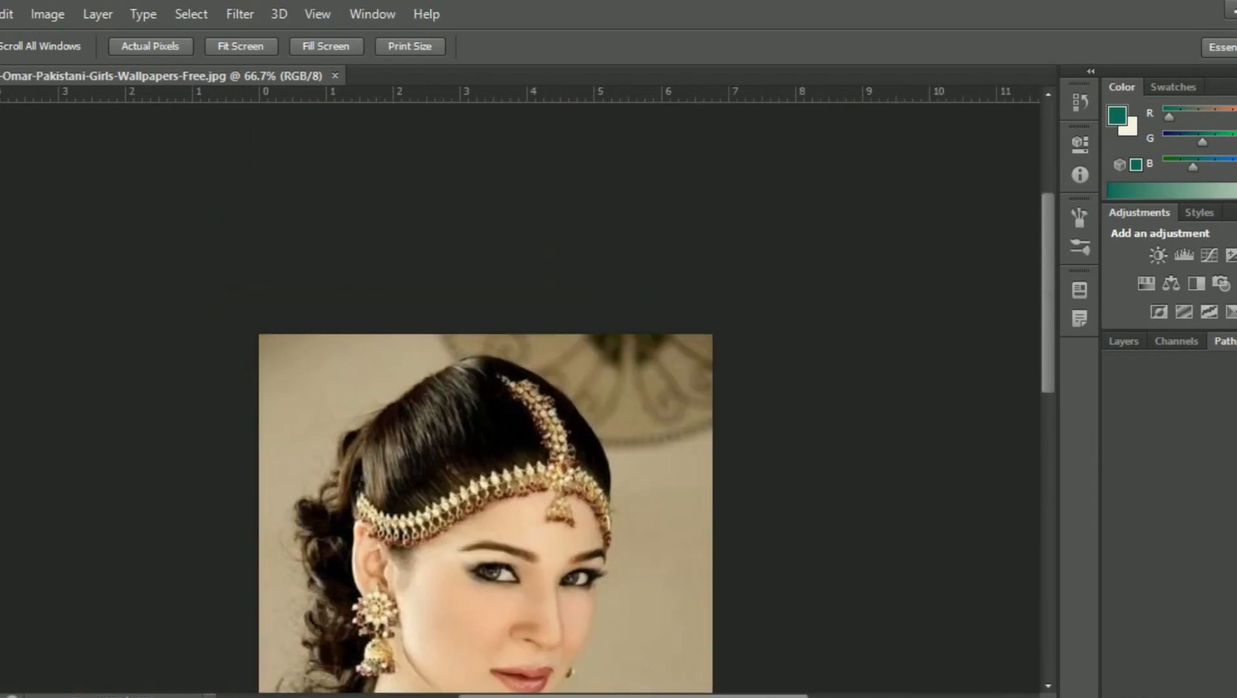
left_click_drag(613, 559, 585, 279)
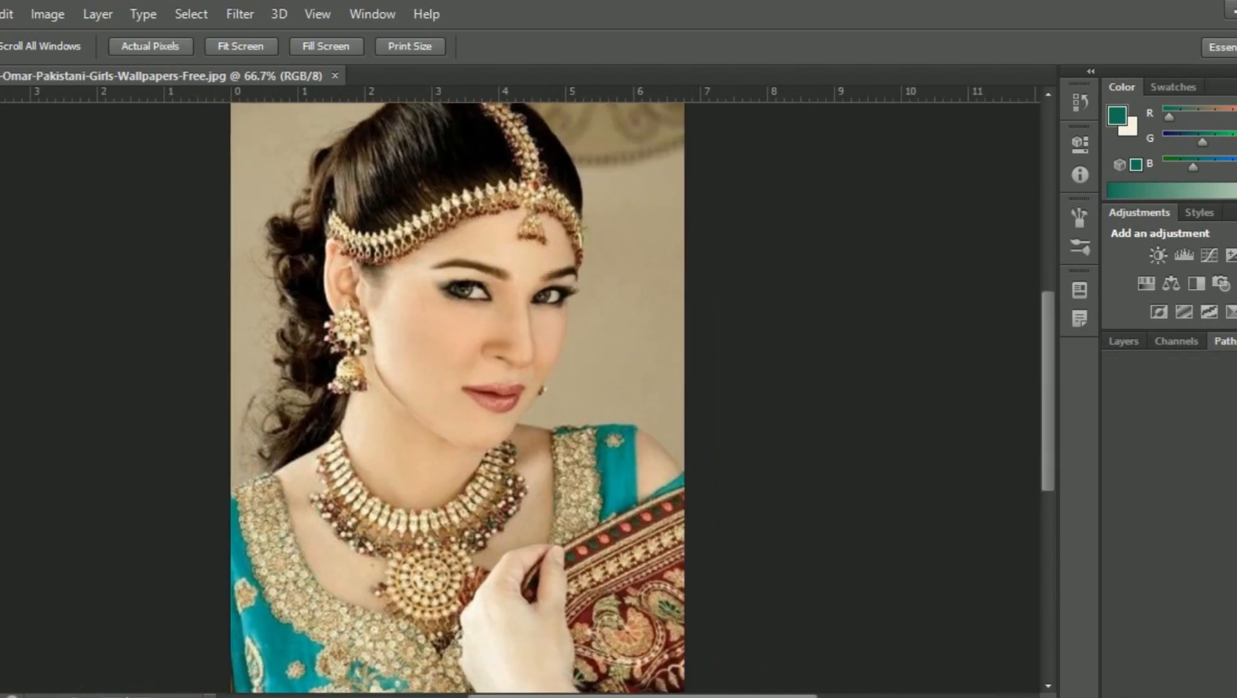
Rotate the canvas view clockwise to about 46° with the Rotate View tool and bring it back to about -2°
right_click(0, 601)
left_click(26, 623)
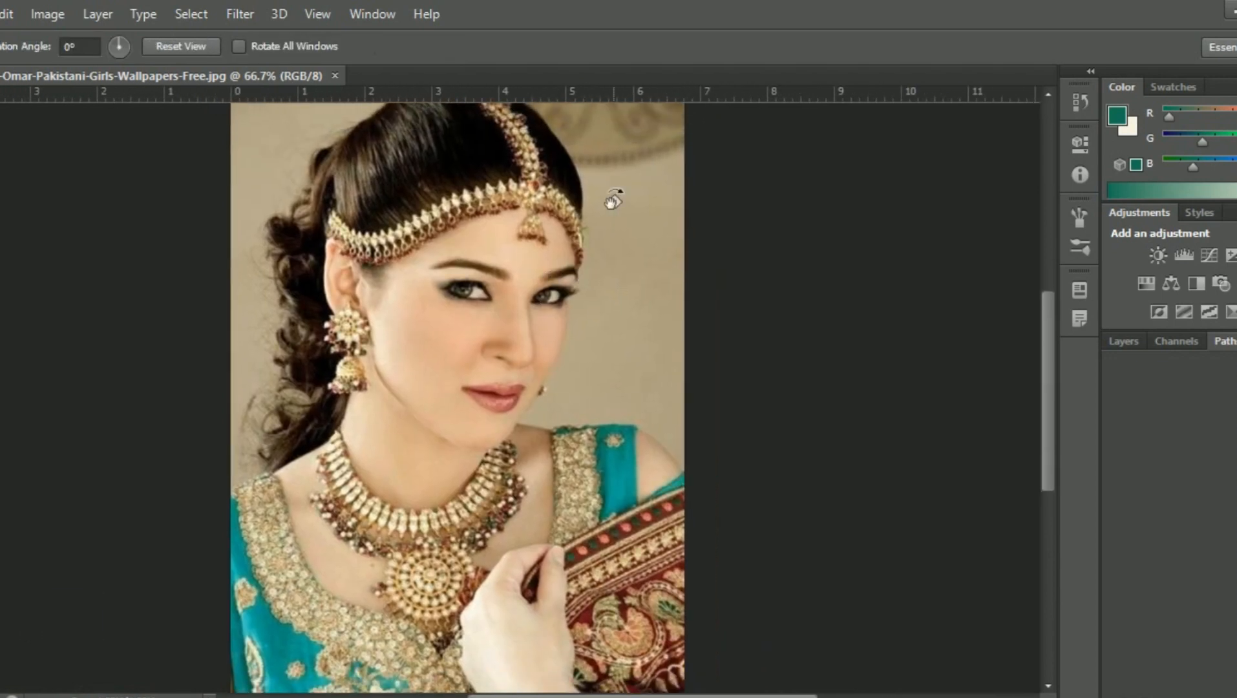
left_click_drag(614, 196, 637, 370)
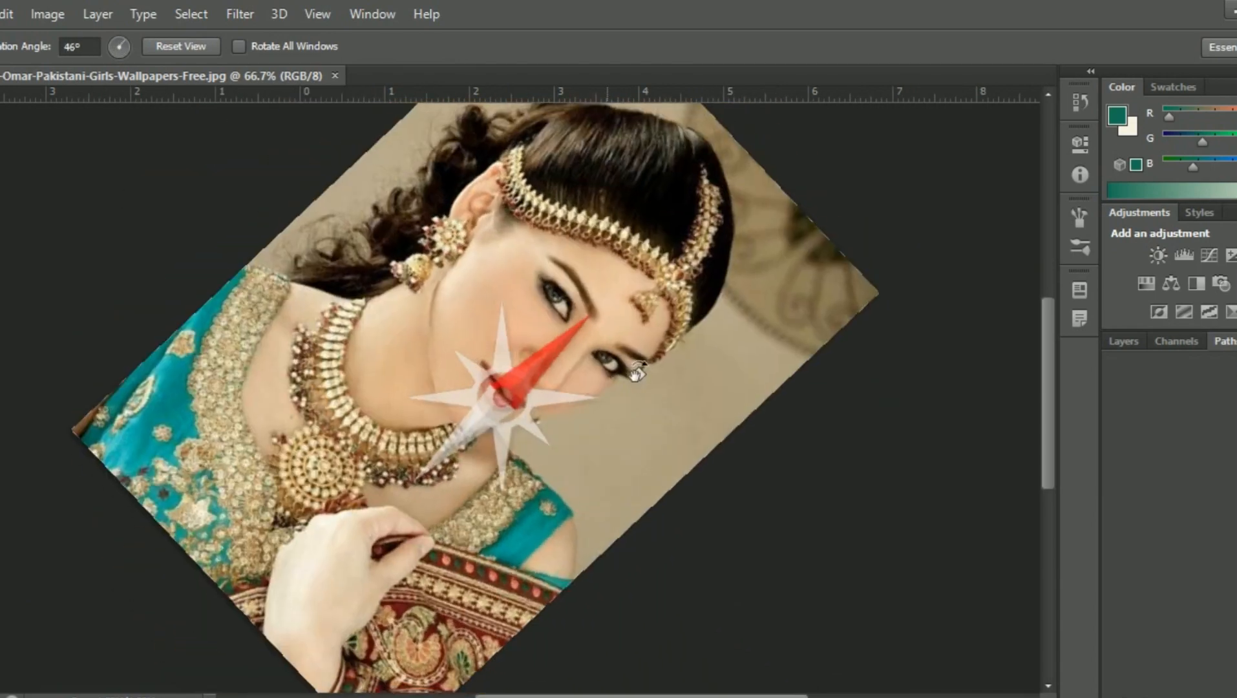
left_click_drag(512, 260, 356, 300)
left_click_drag(460, 307, 509, 333)
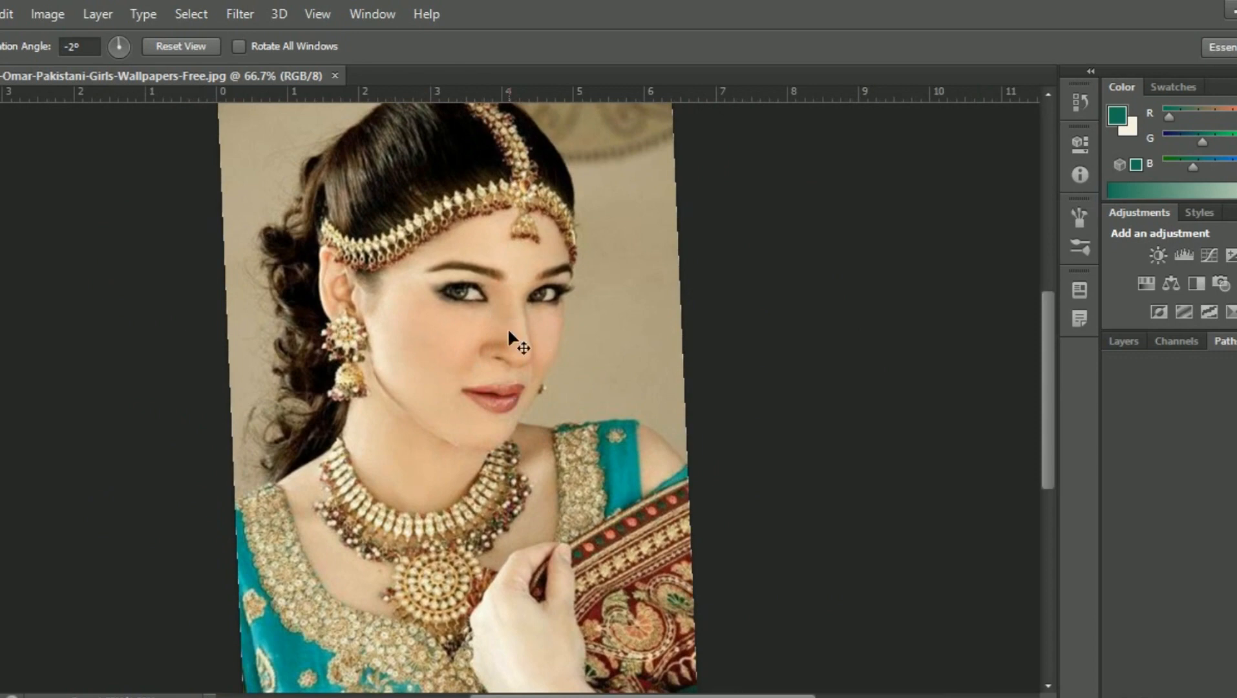
Switch back to the Hand tool and pan the tilted photo slightly down and to the right
right_click(0, 601)
left_click(19, 602)
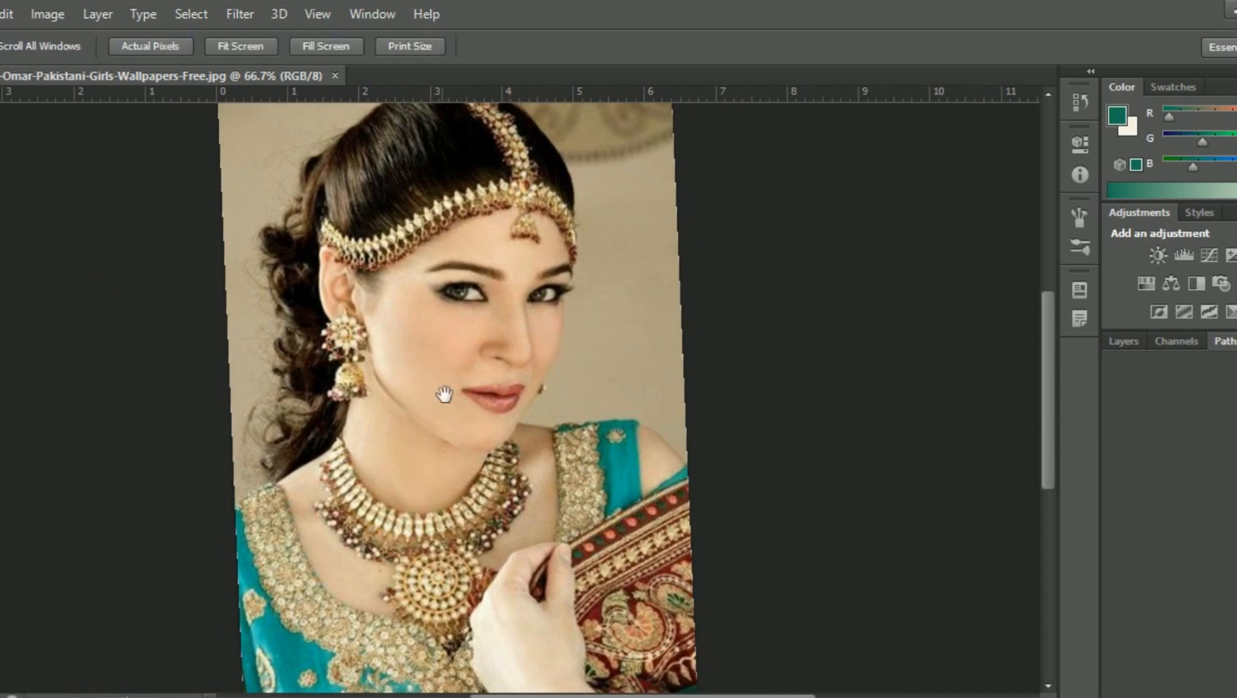
left_click_drag(445, 390, 469, 428)
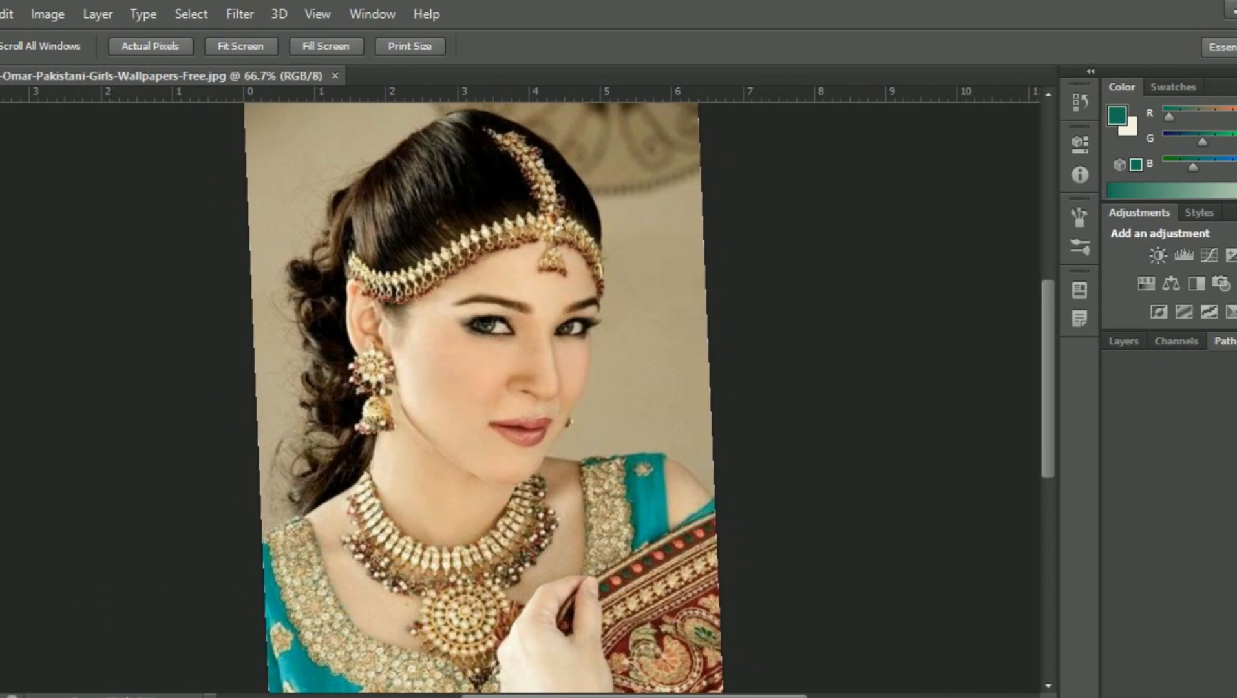
View the photo with the Zoom tool's Actual Pixels, Fit Screen, Fill Screen and Print Size presets
key("z")
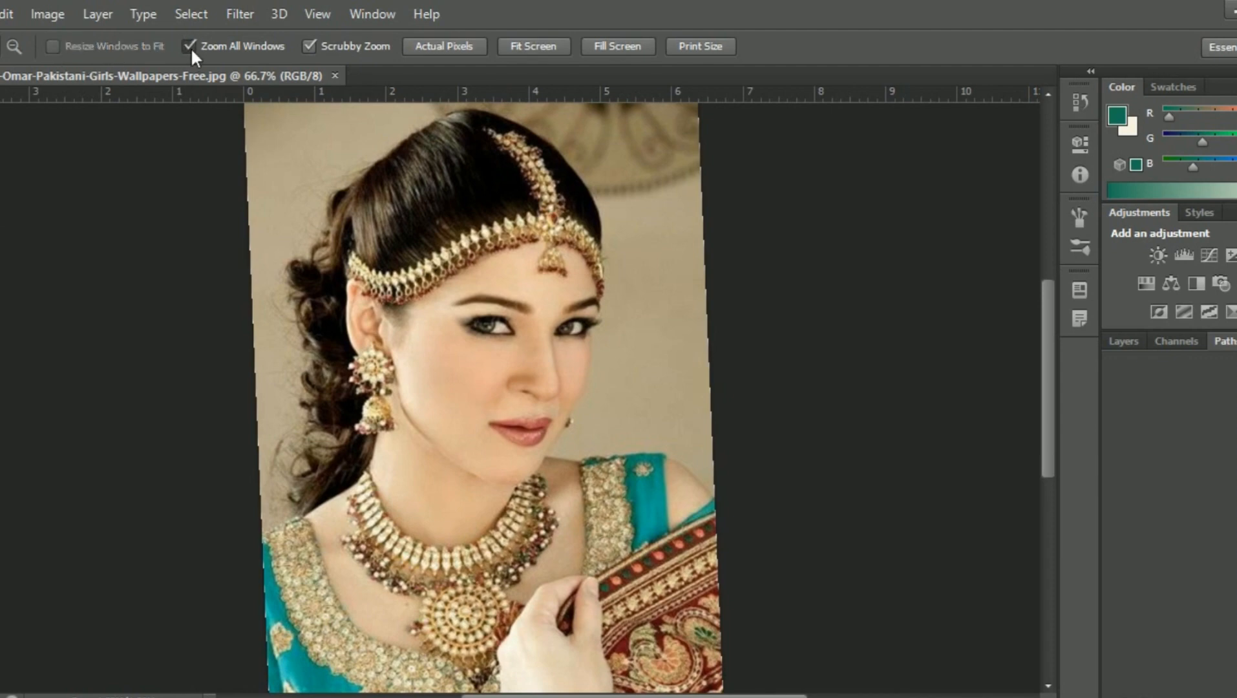
left_click(434, 45)
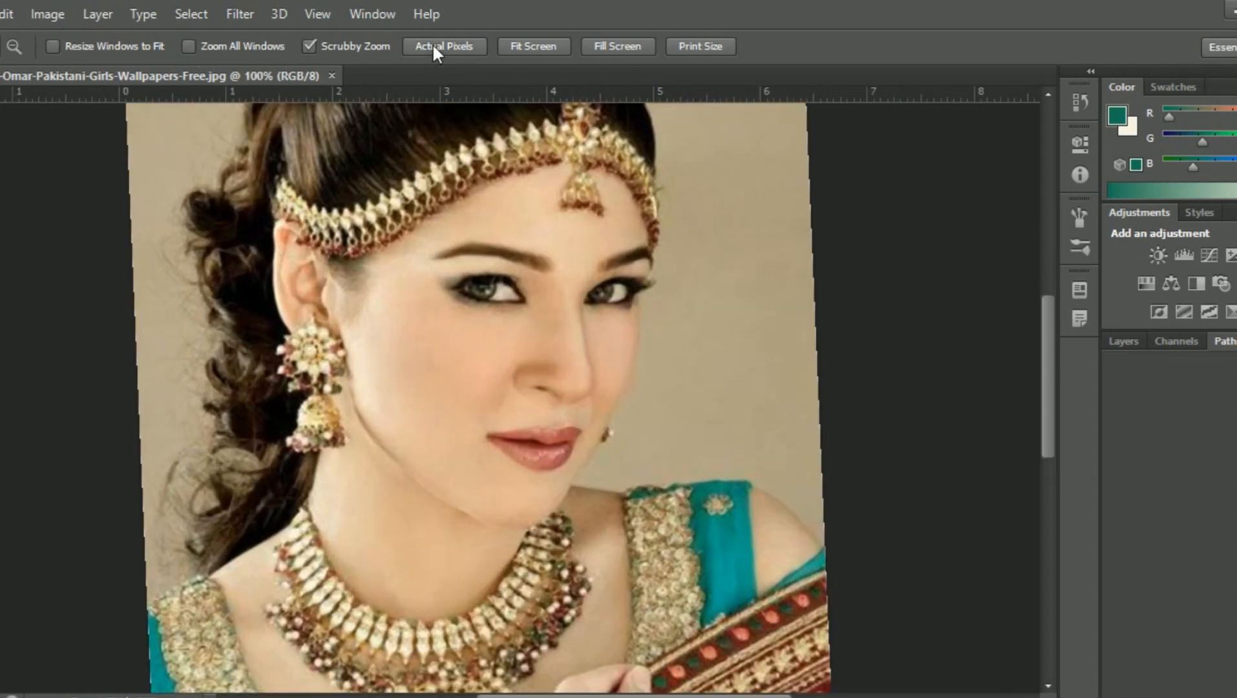
left_click(518, 44)
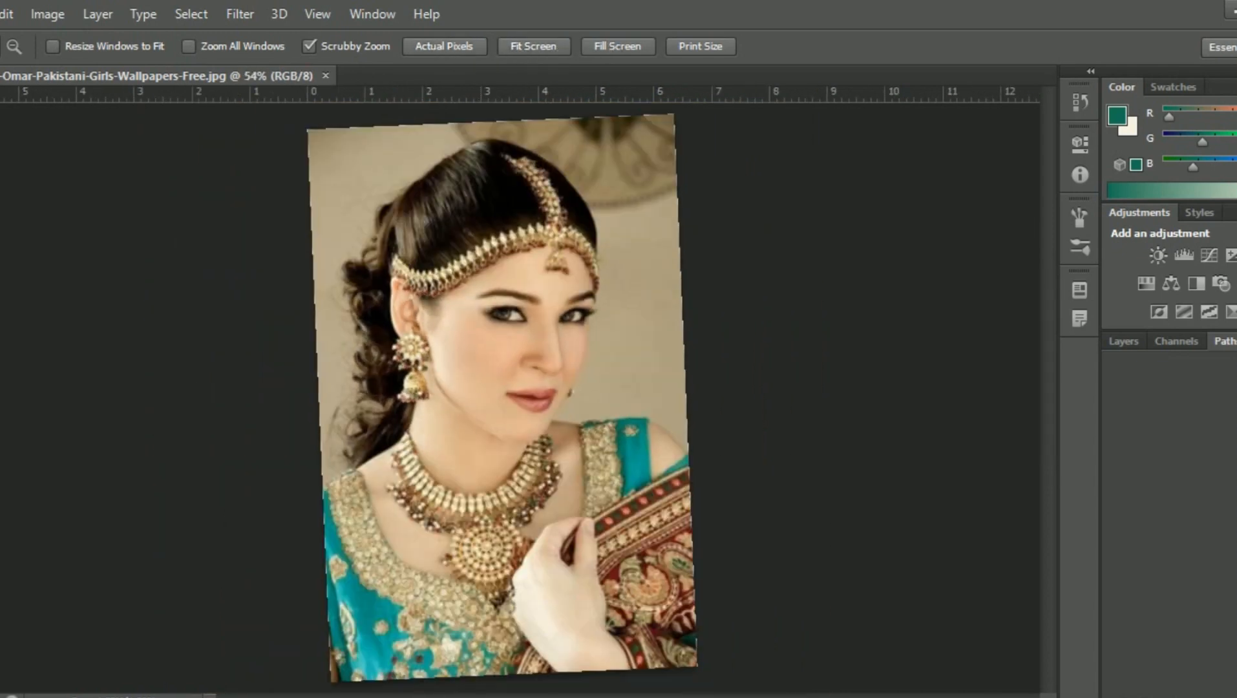
left_click(633, 42)
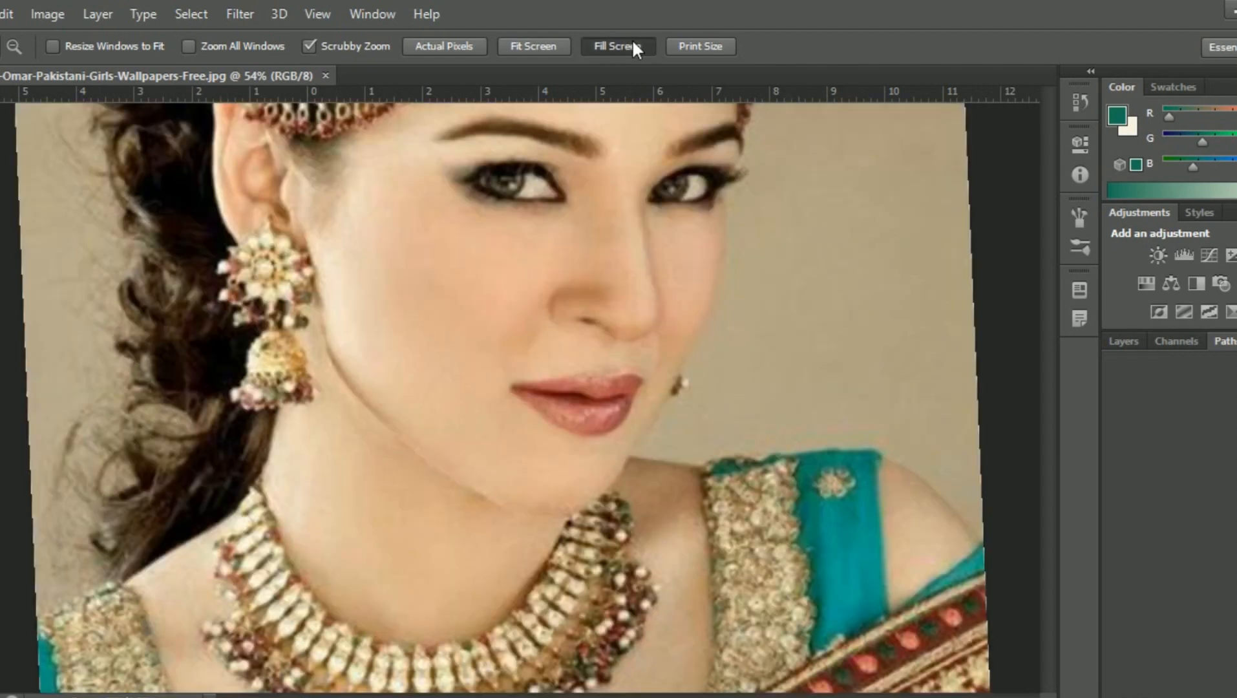
left_click(679, 45)
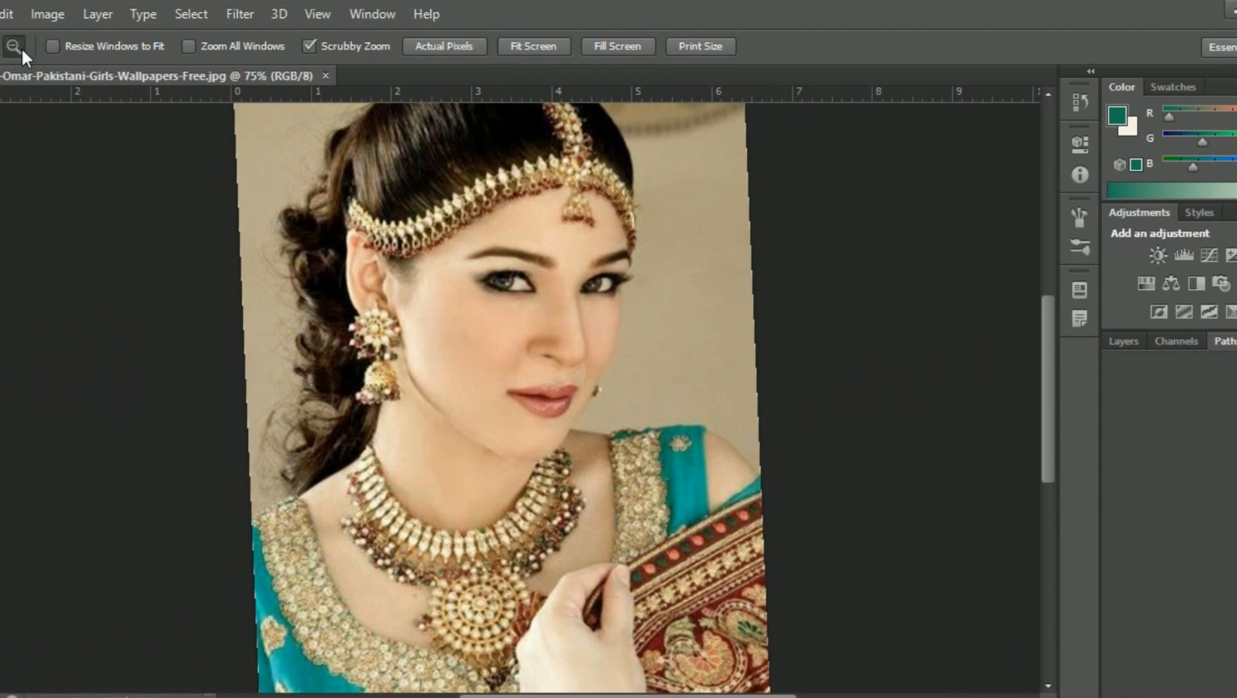
Zoom the photo out to 50%, in to 200% around the earring, and back out using the Zoom Out mode
left_click(387, 243)
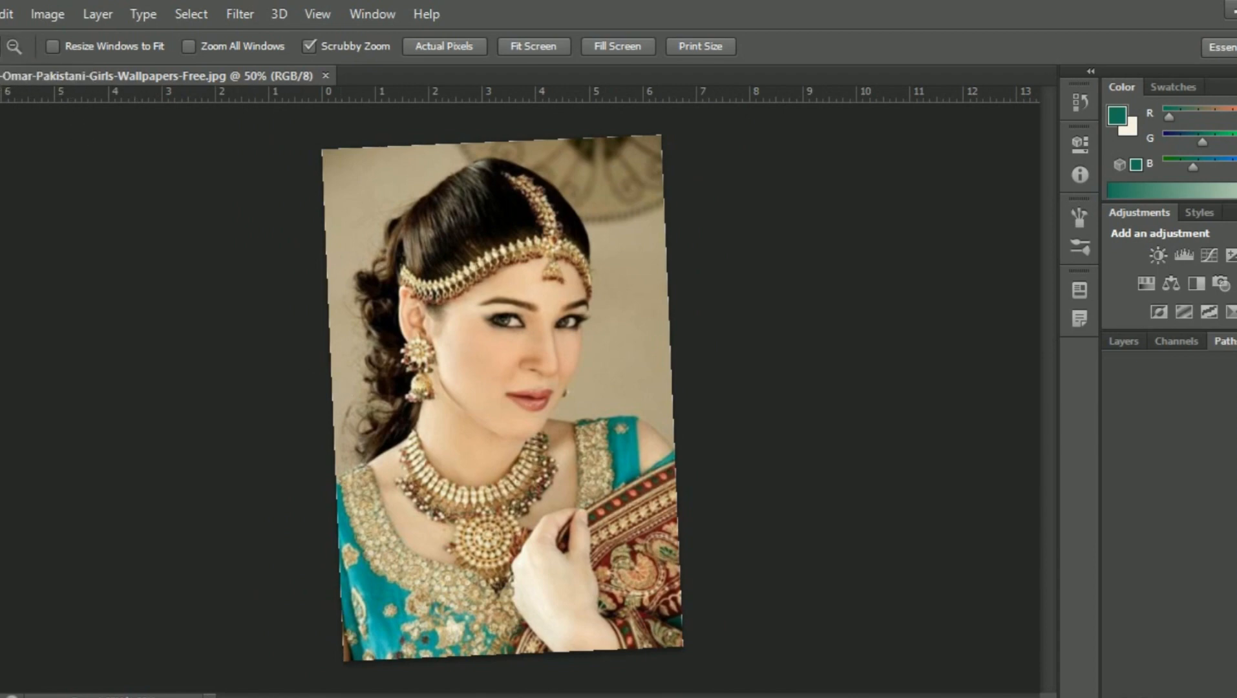
left_click(411, 356)
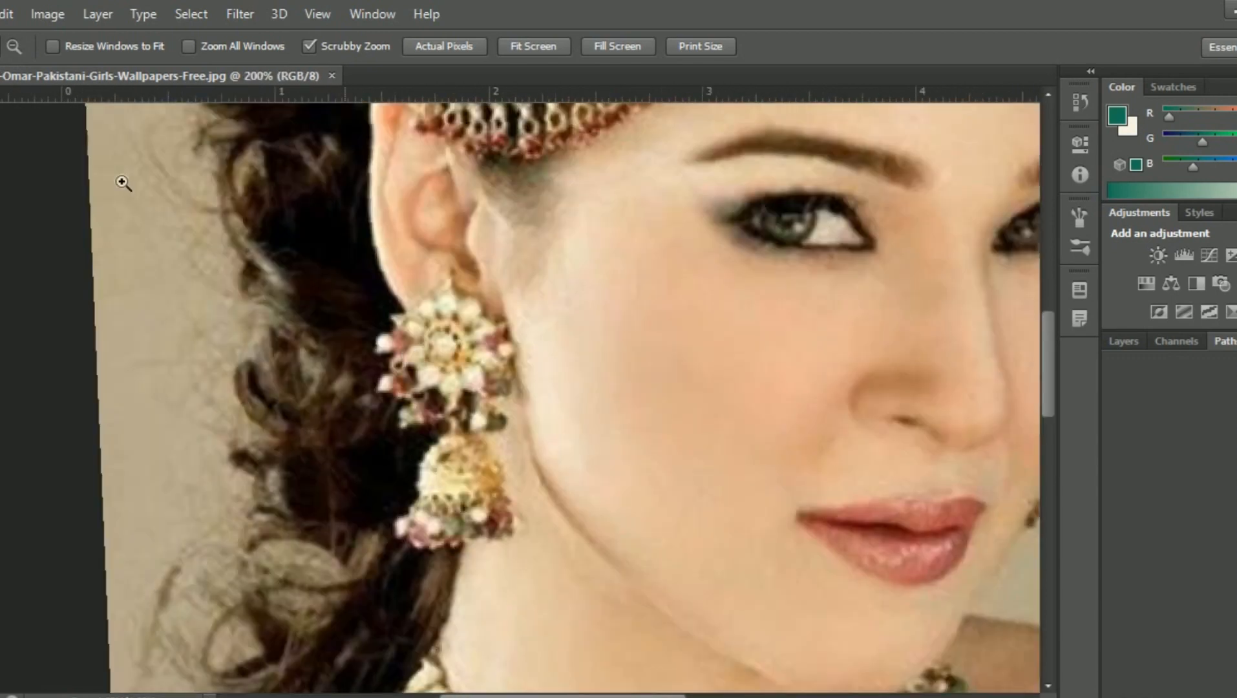
left_click(14, 46)
left_click(482, 368)
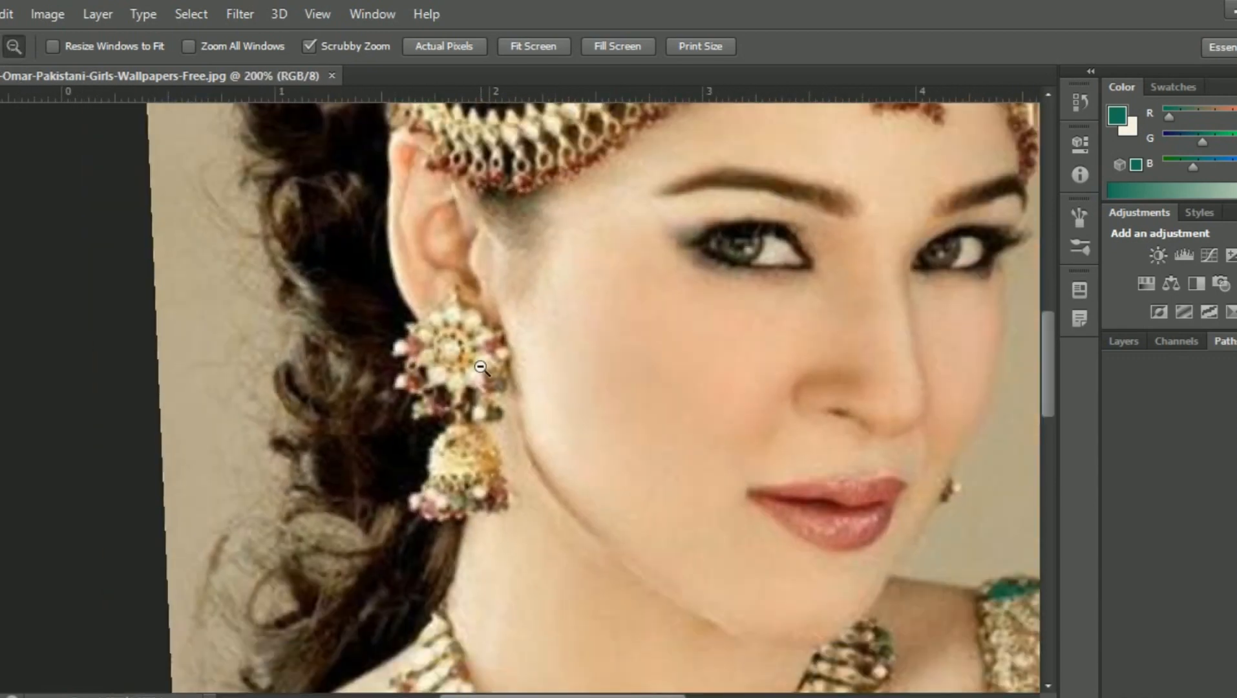
Zoom the photo out to 33.3% and revisit the Hand and Rotate View tools
left_click(482, 368)
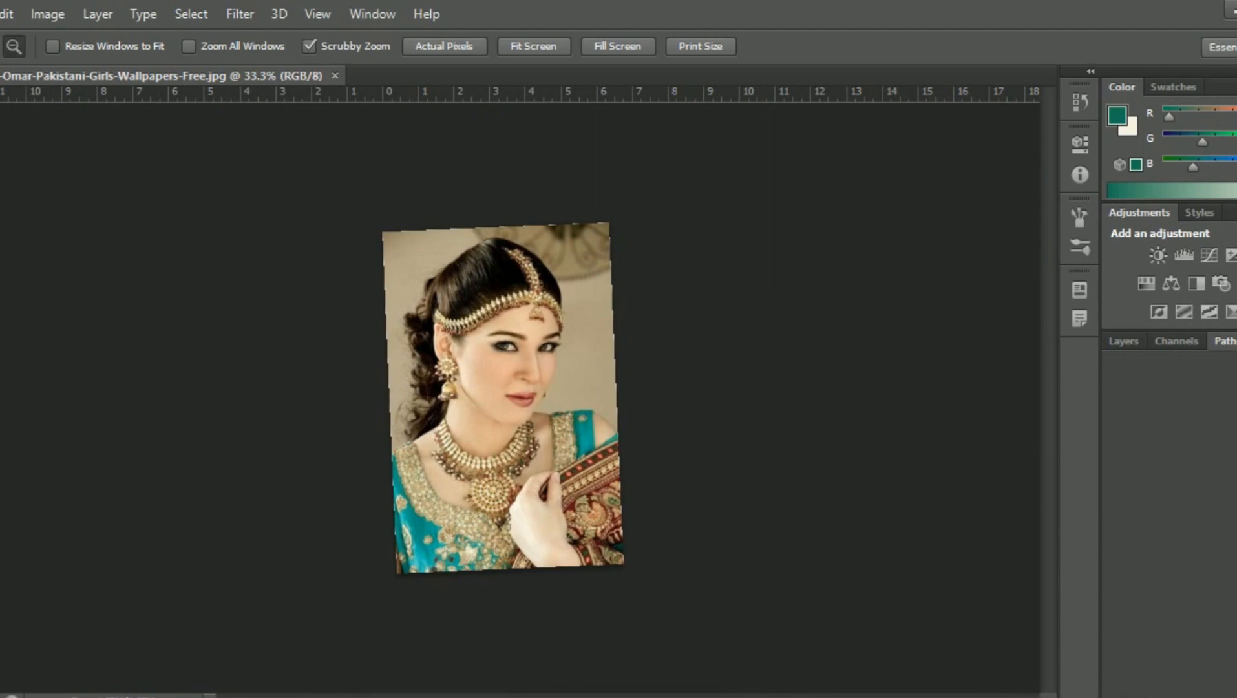
key("h")
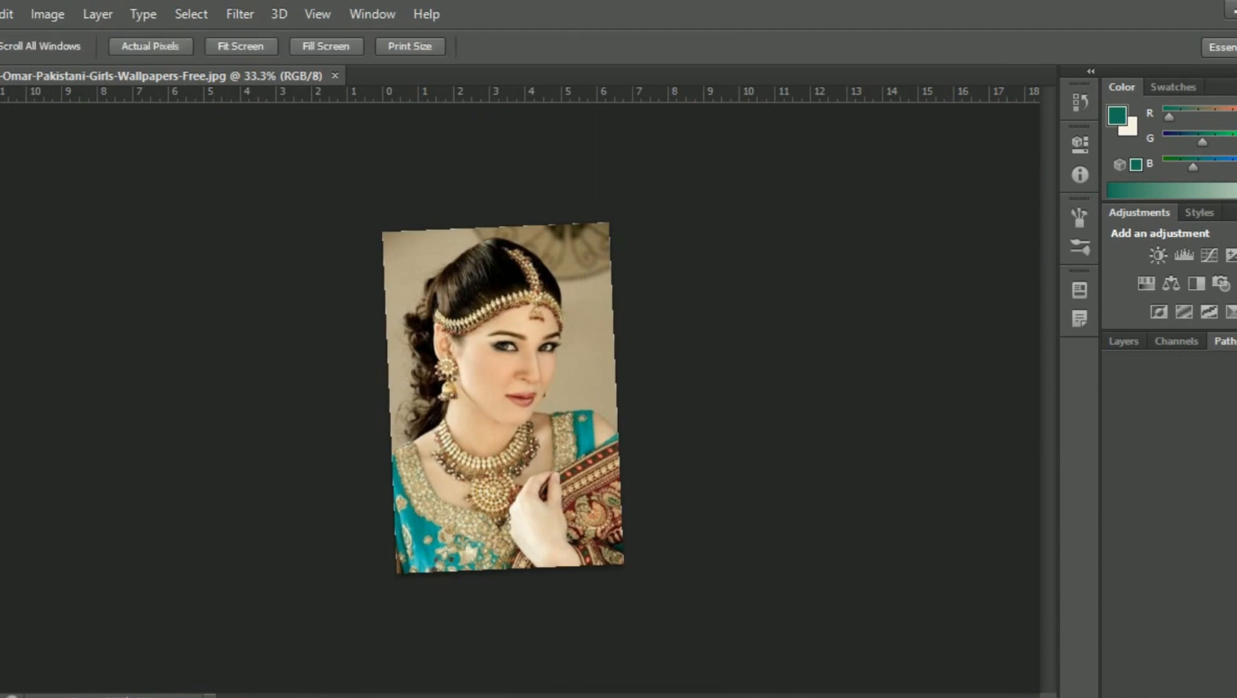
right_click(0, 602)
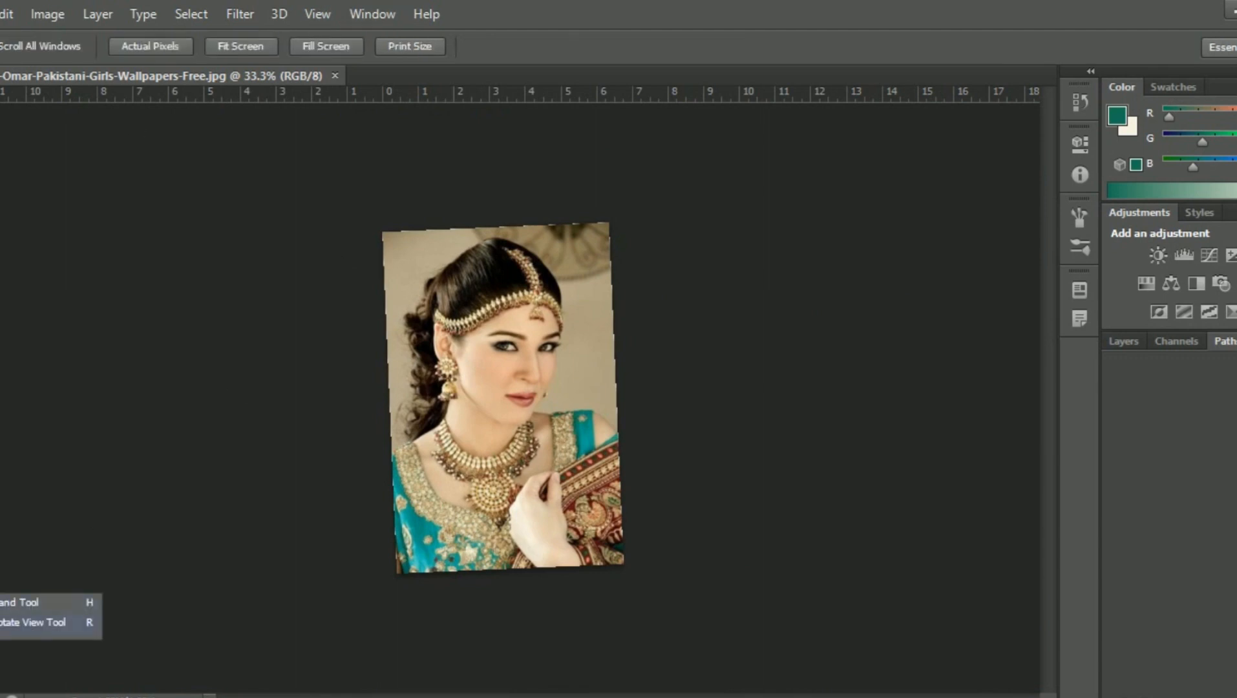
left_click(26, 622)
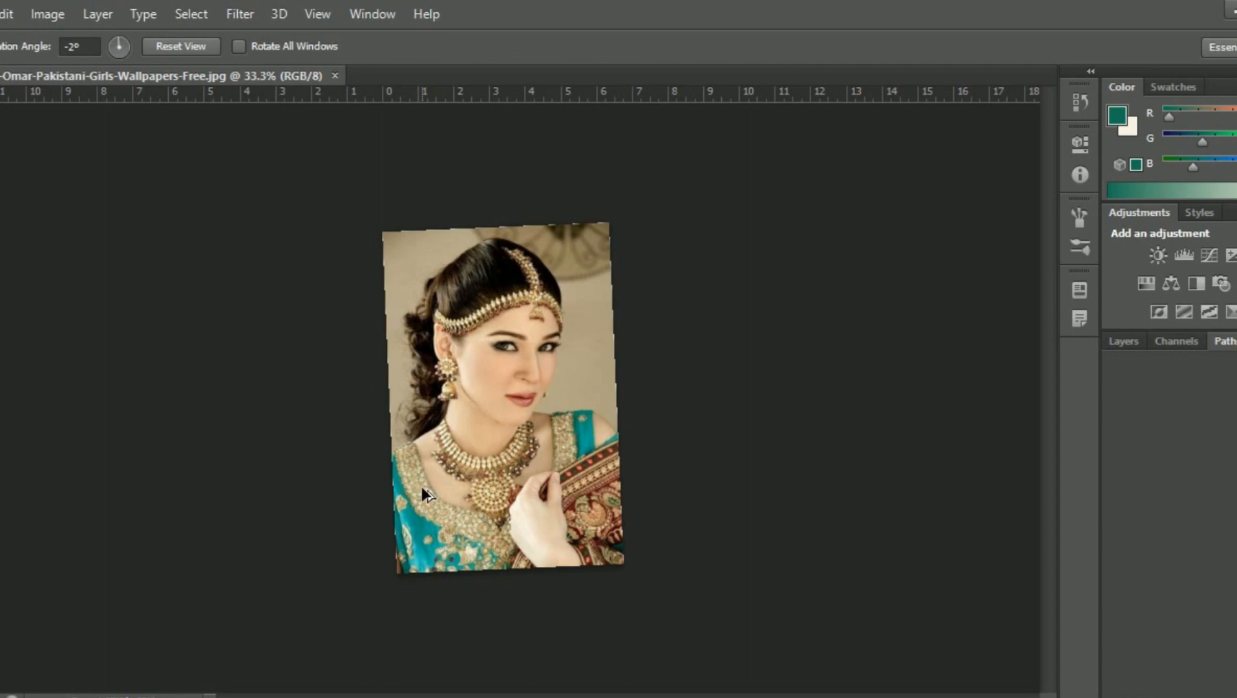
Switch to the Move tool, close the portrait photo and open Pakistani-Beautiful-Girl-with-Long-Hair-Style.jpg from the Models folder
left_click(0, 96)
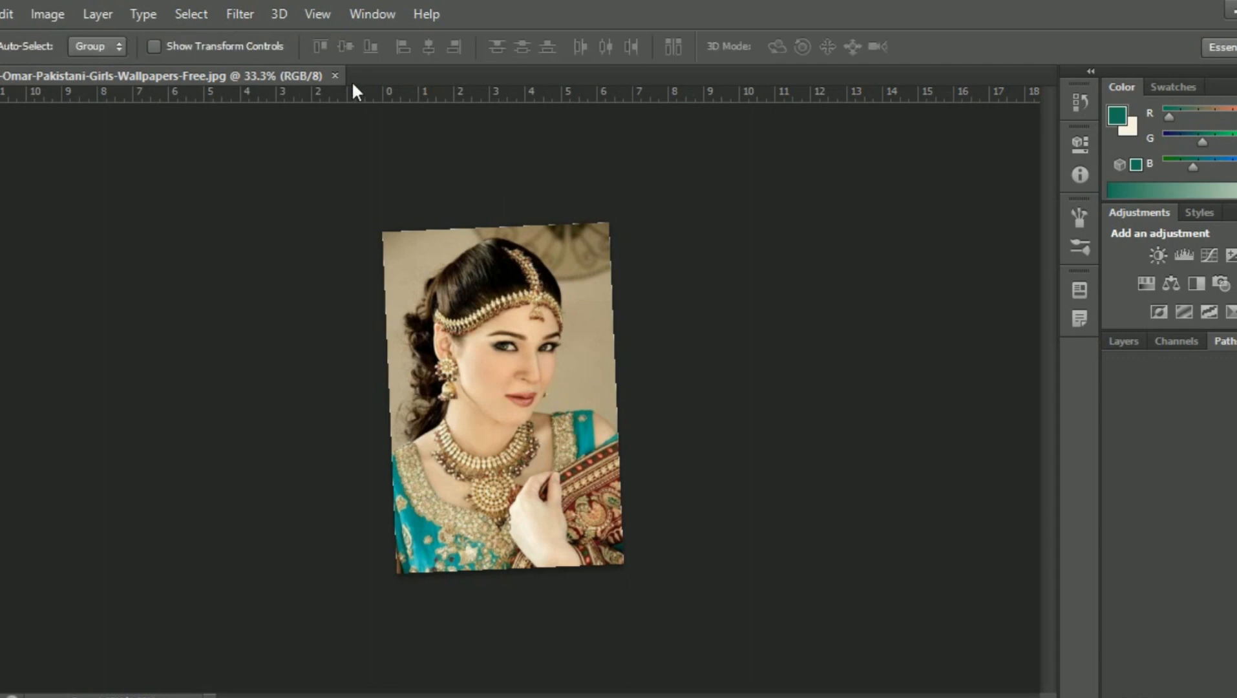
left_click(335, 76)
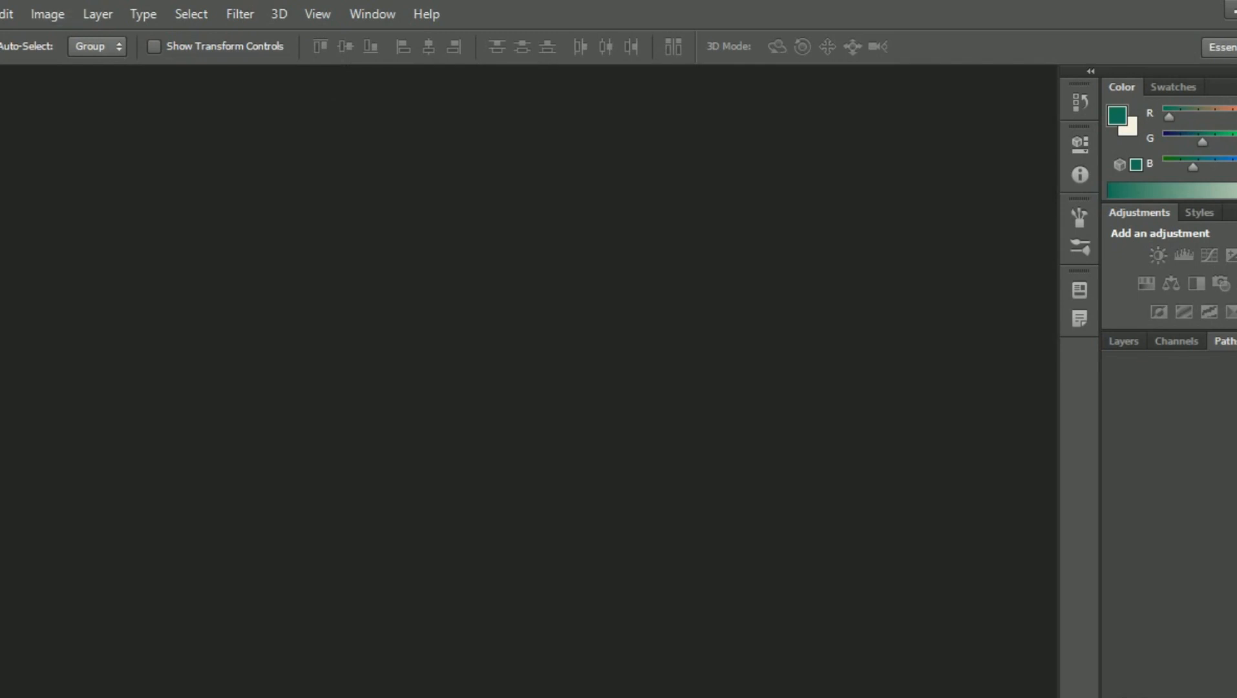
left_click(0, 13)
left_click(2, 56)
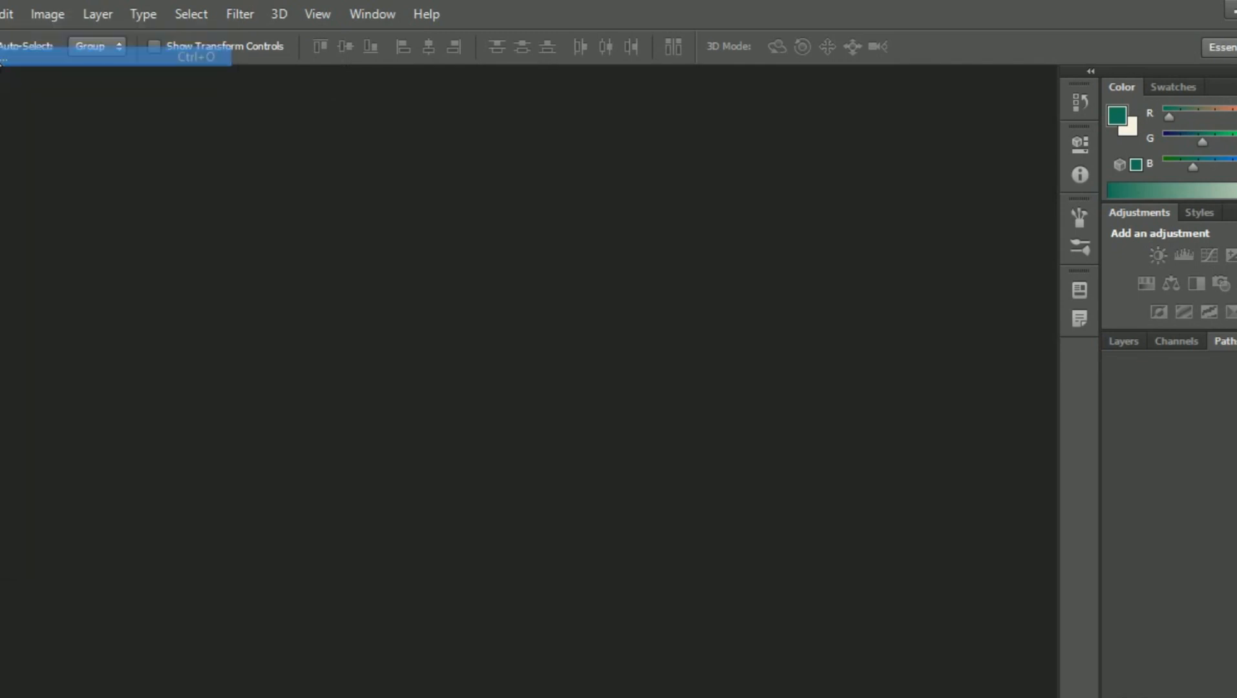
left_click(722, 553)
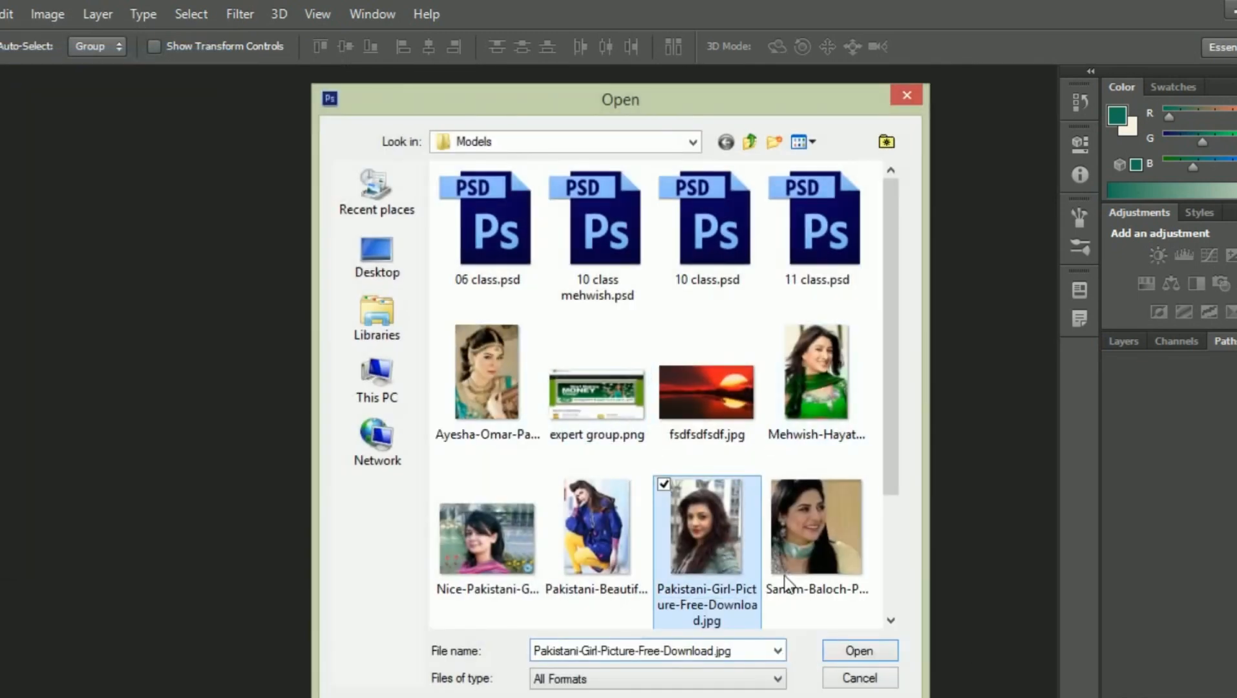
left_click(598, 537)
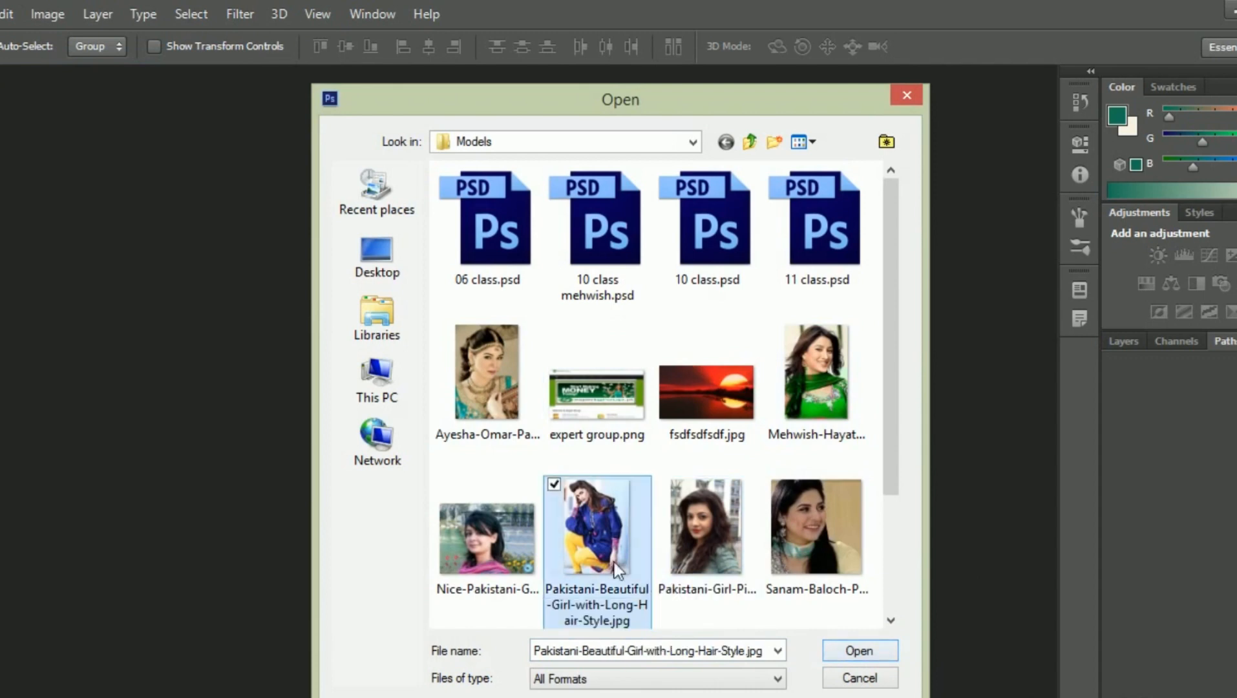
left_click(846, 651)
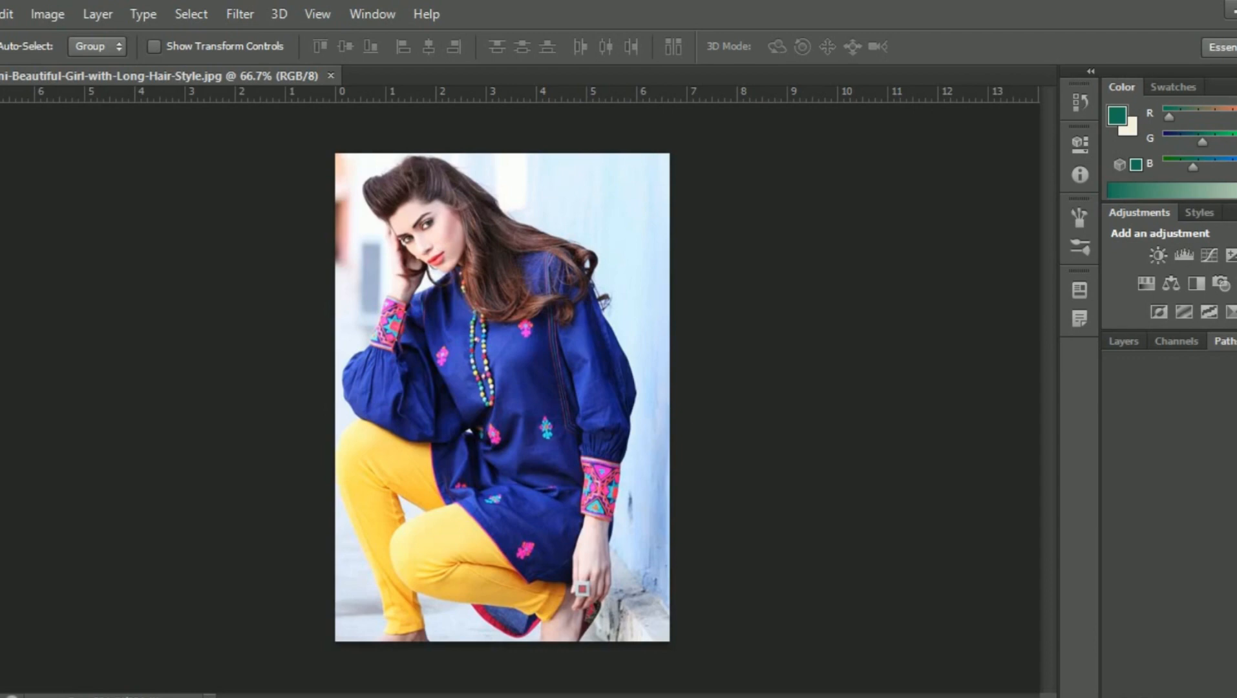
Select the Hand tool and switch to the Zoom tool on the newly opened photo
right_click(0, 603)
left_click(19, 601)
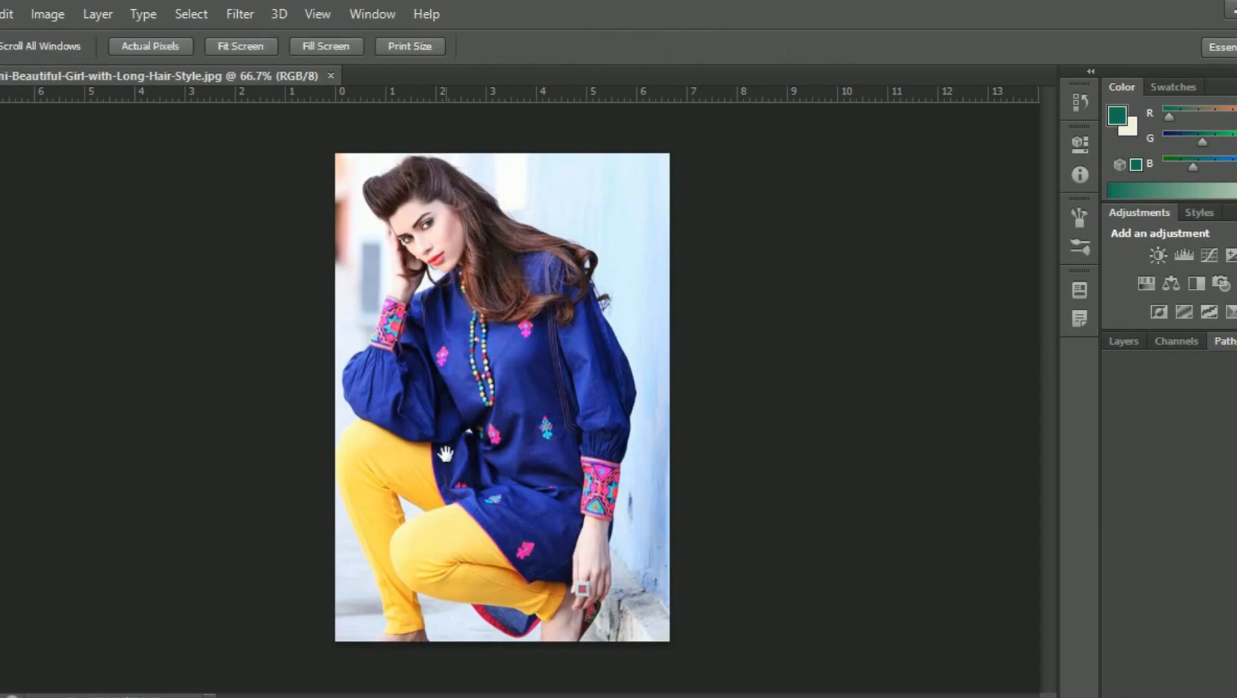
left_click(0, 614)
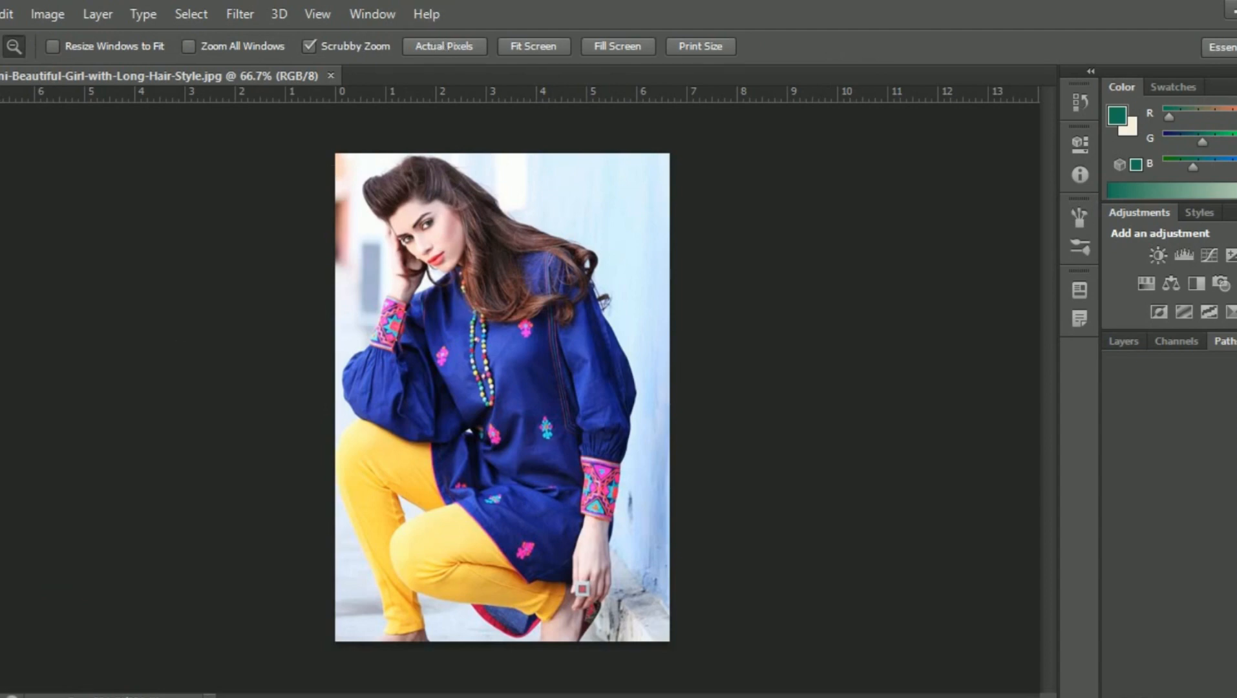
Create a new Default Photoshop Size document, 7 × 5 inches at 72 pixels/inch, RGB 8 bit, with a white background
left_click(0, 13)
left_click(3, 36)
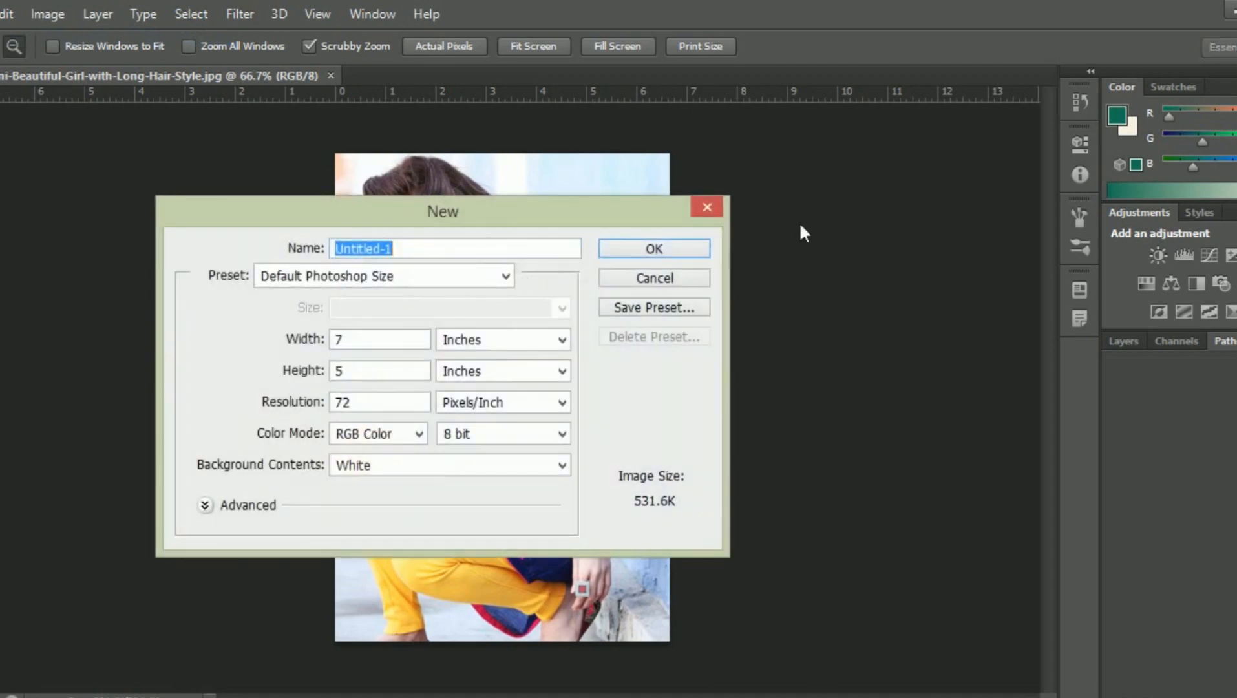
left_click(649, 253)
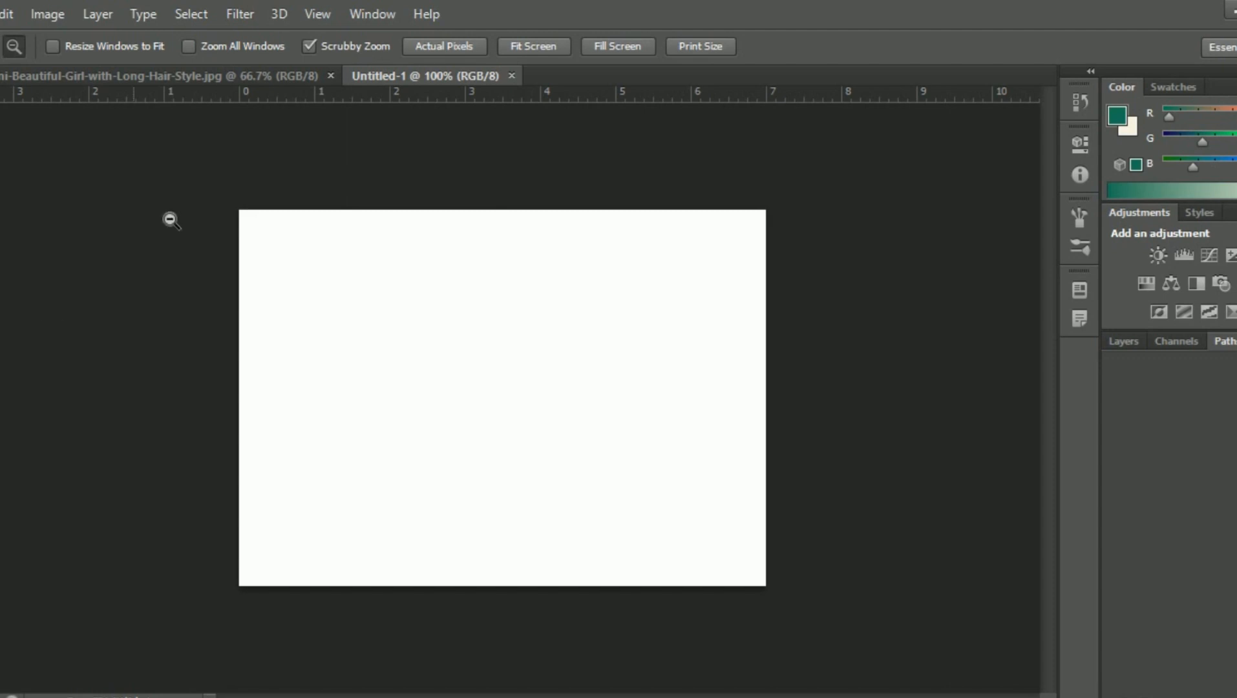
Return to the photo of the seated woman and review the tools grouped with the Eraser, Clone Stamp and Brush
left_click(223, 75)
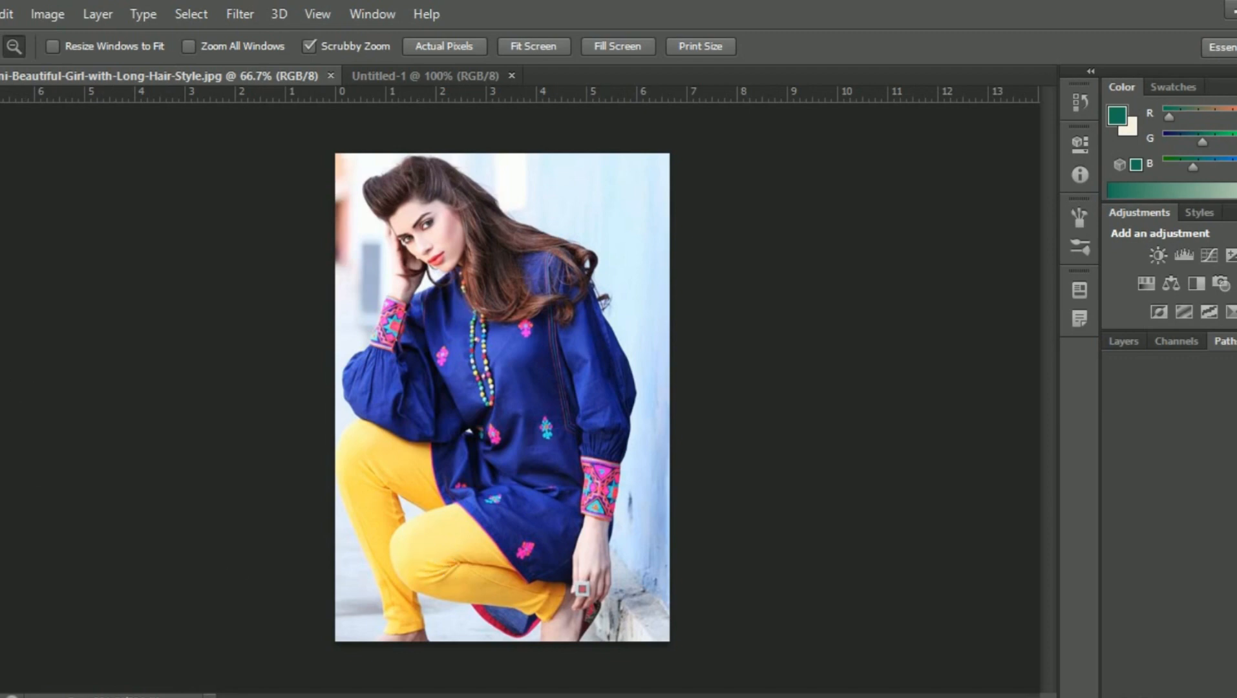
right_click(0, 379)
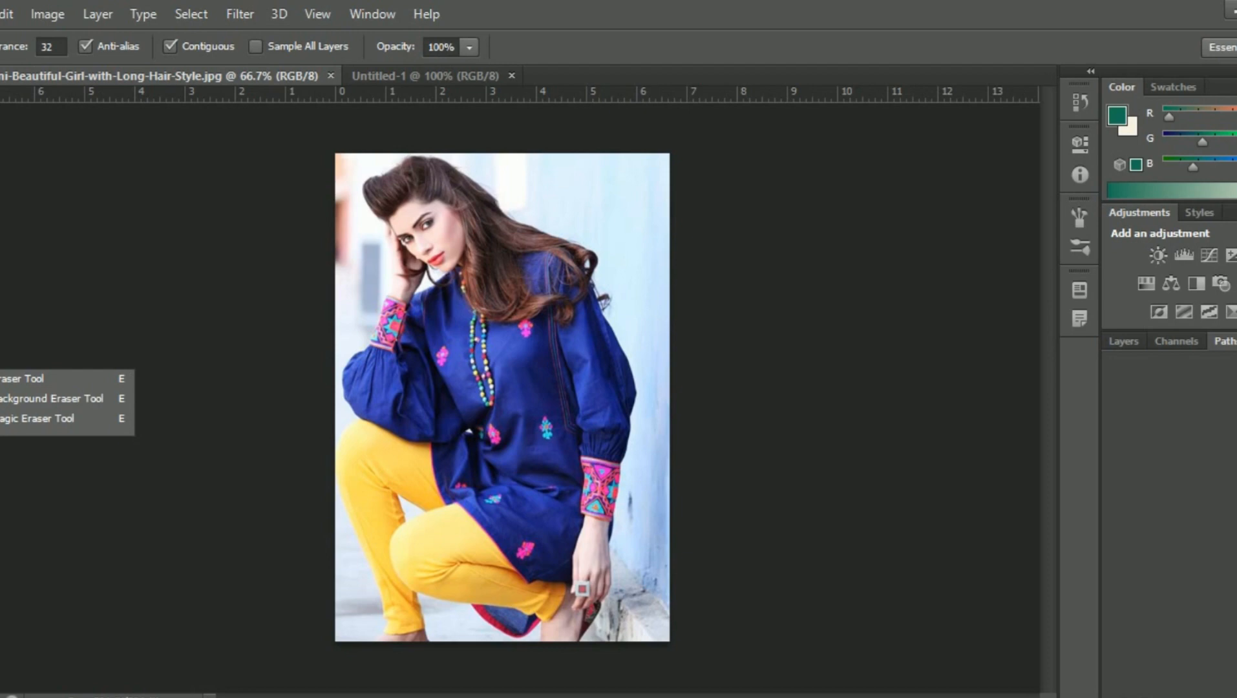
right_click(0, 351)
right_click(0, 324)
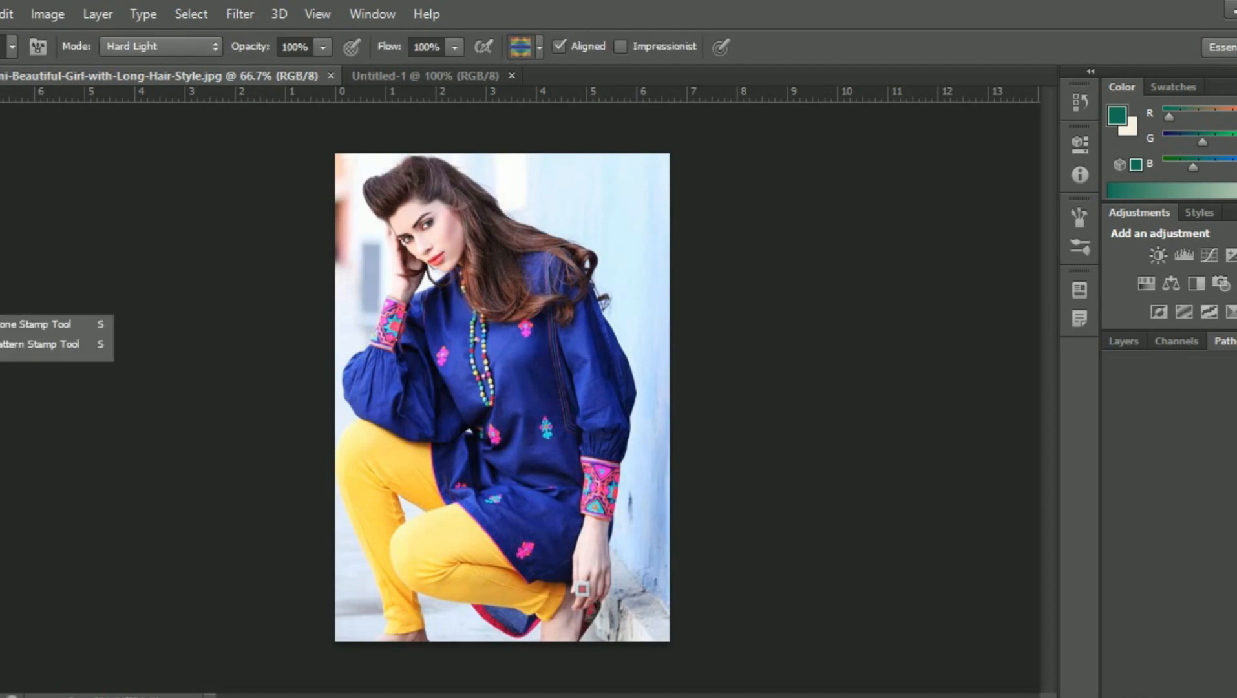
right_click(0, 298)
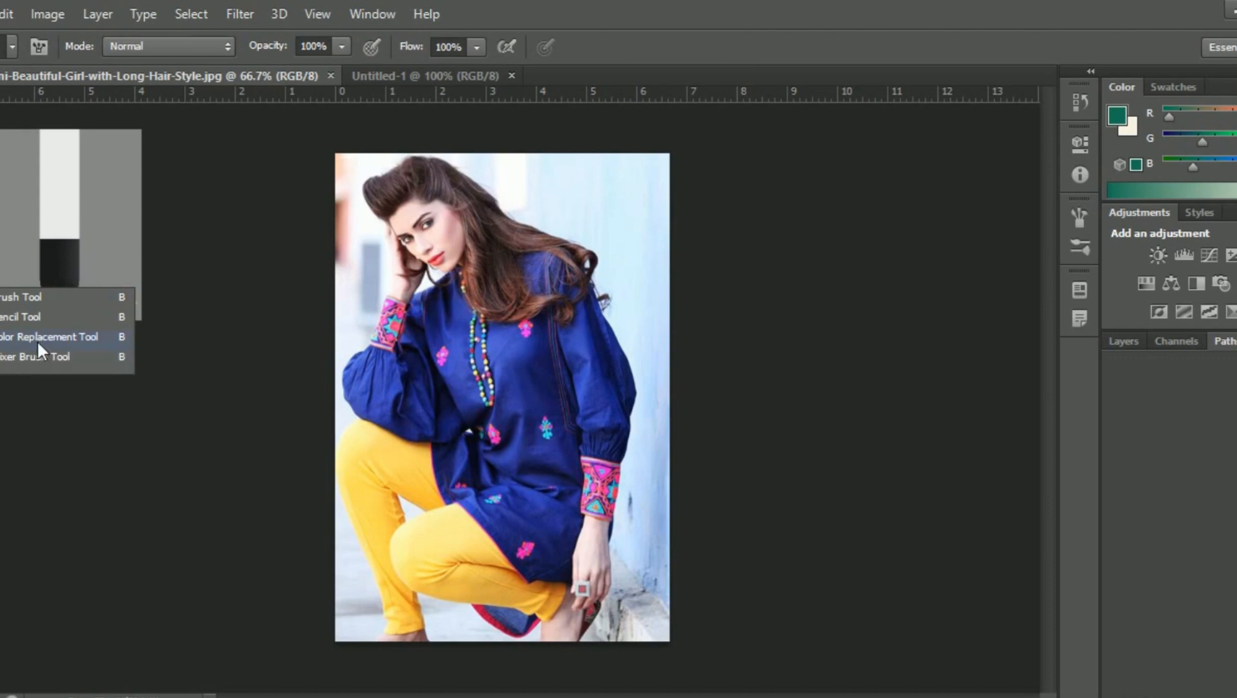
left_click(211, 456)
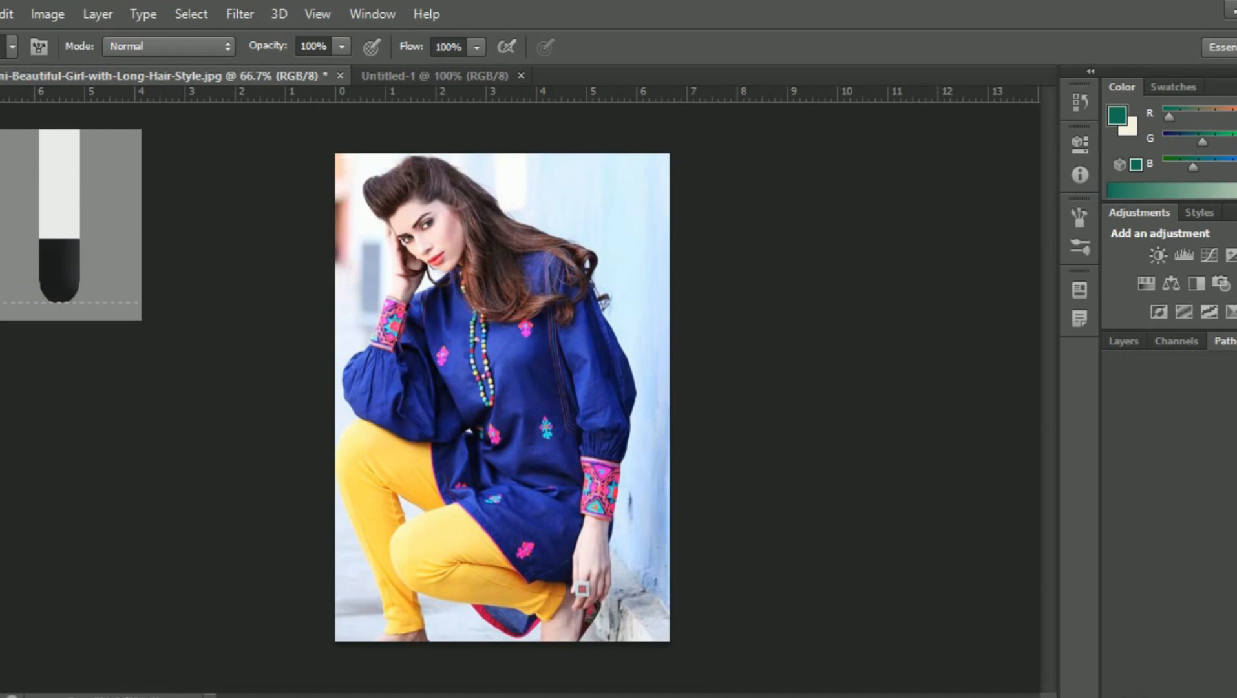
Sample the yellow of the trousers with the Eyedropper as both the foreground and the background color
key("i")
left_click(454, 544)
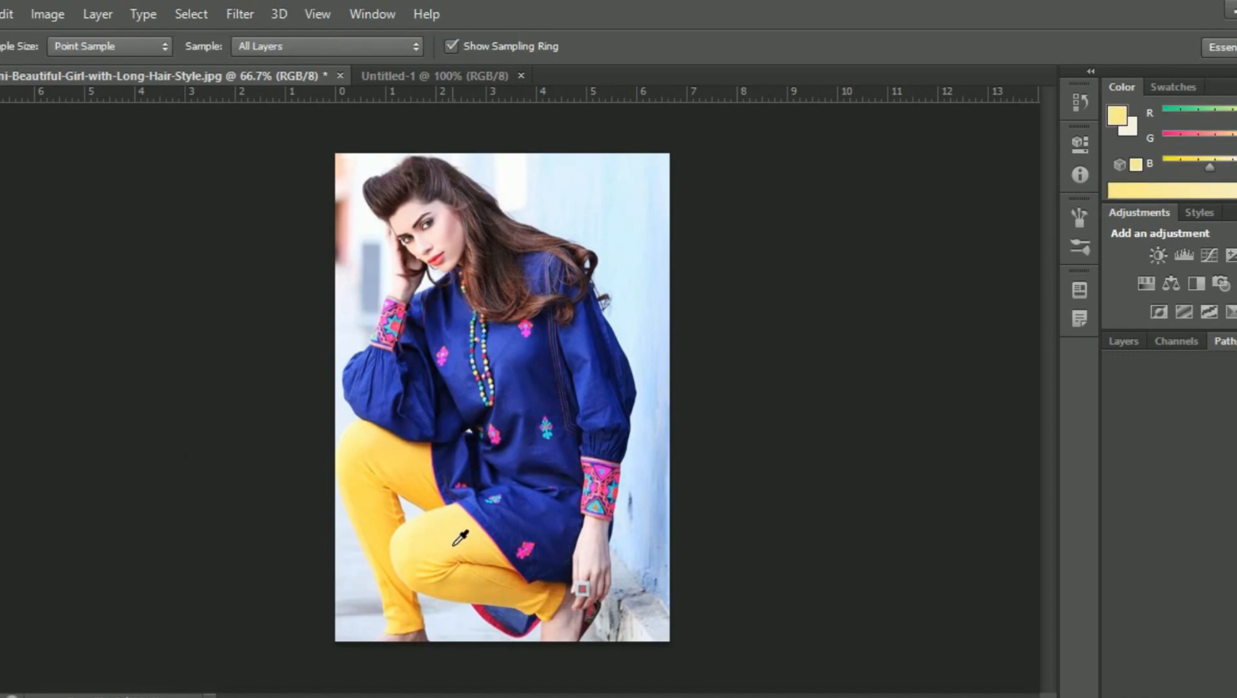
left_click(1130, 131)
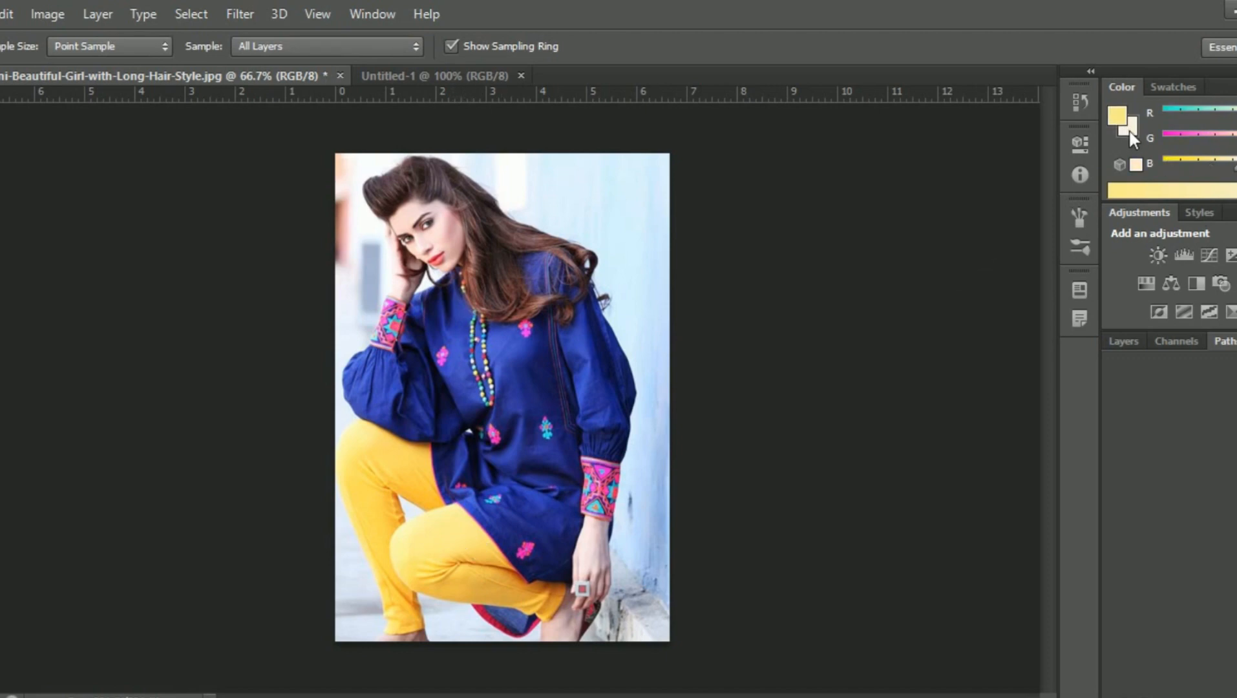
left_click(446, 537)
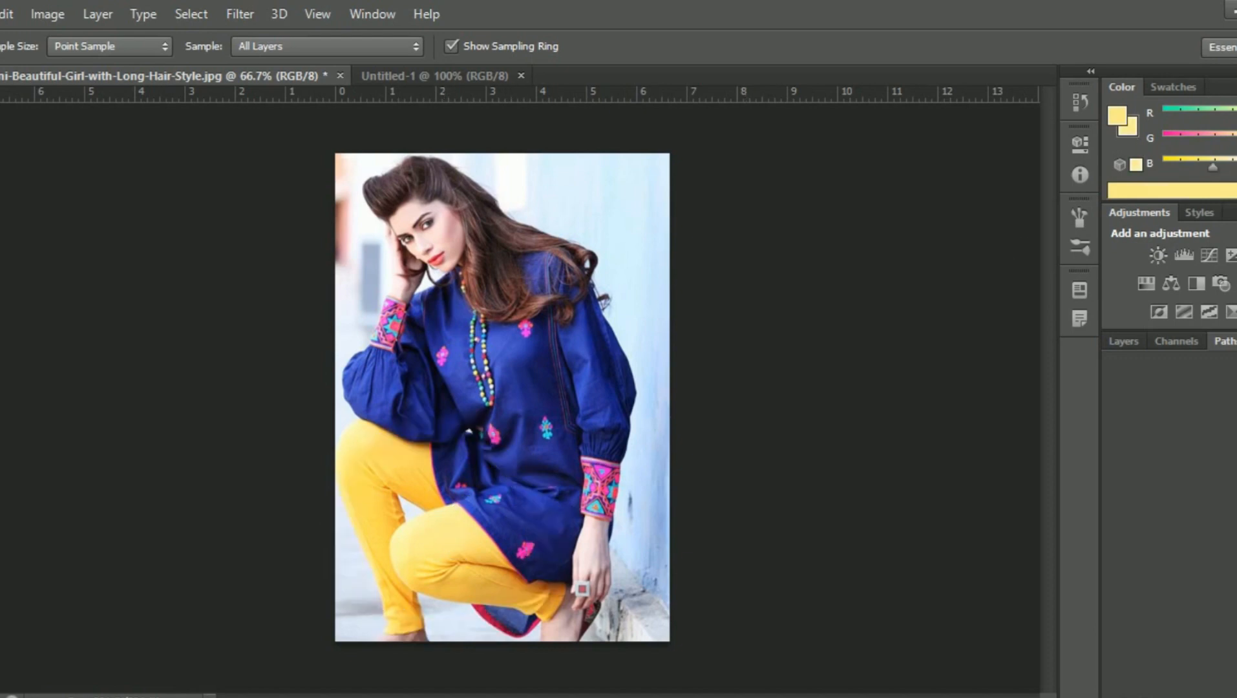
Set the foreground color to dark navy 000033
double_click(1124, 121)
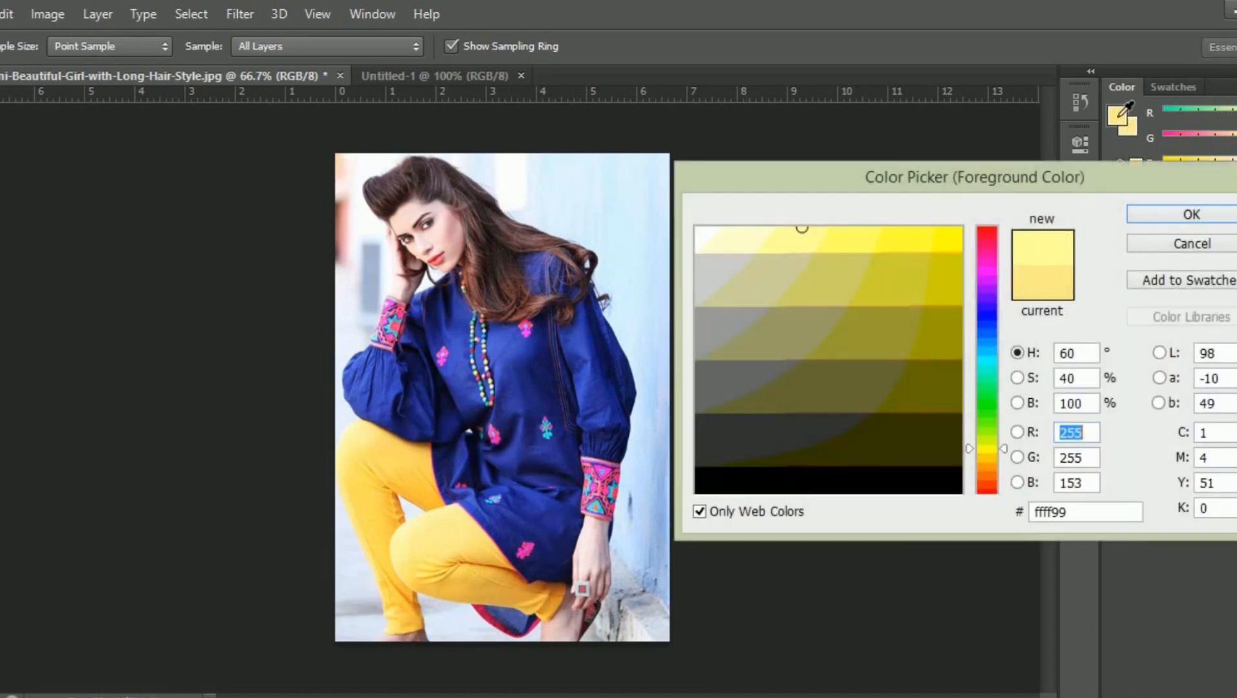
left_click(986, 321)
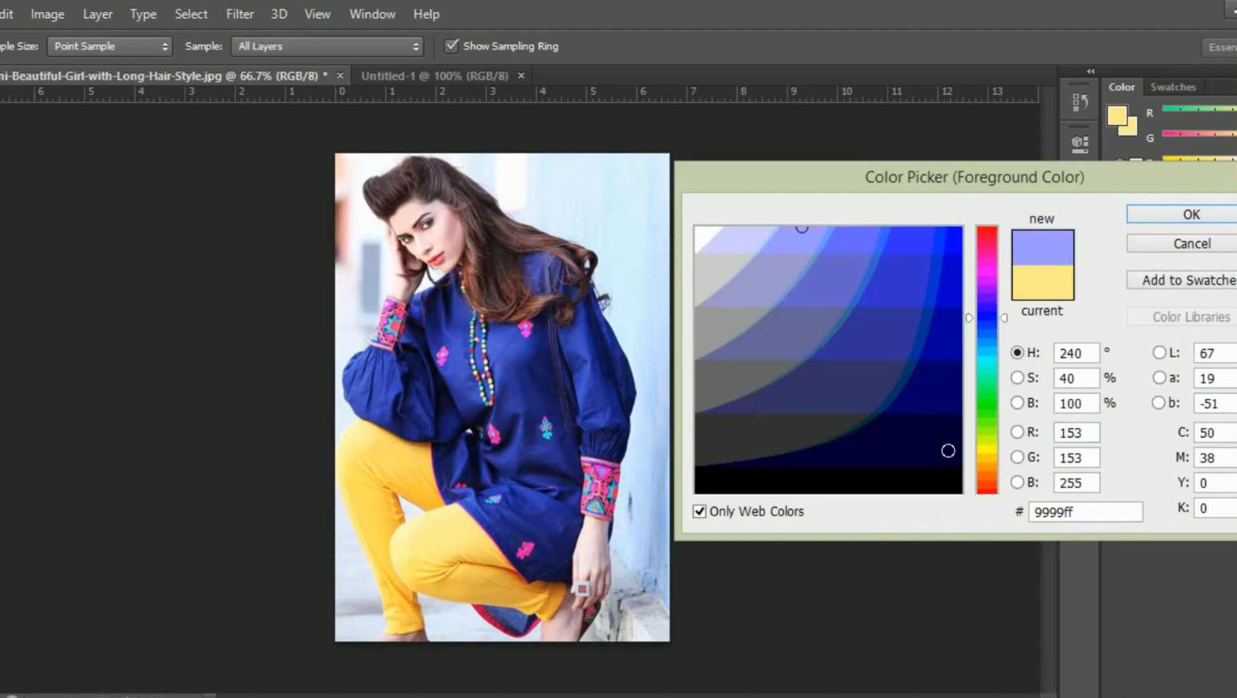
left_click(947, 442)
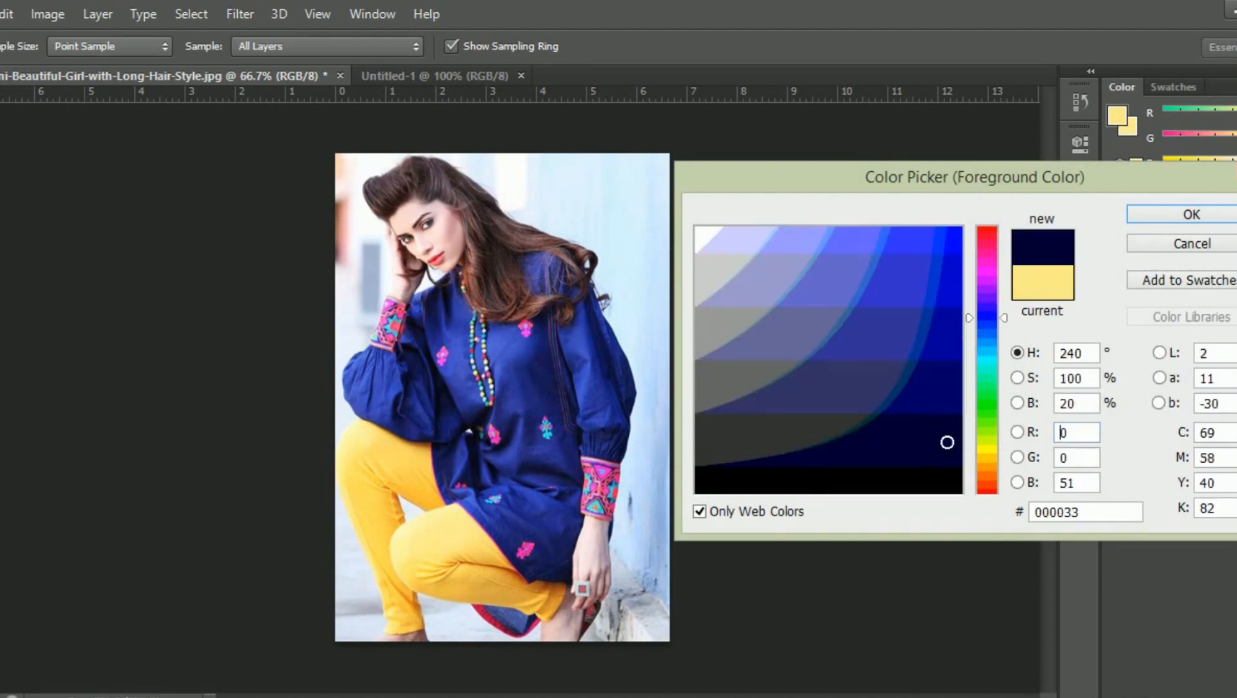
left_click(1173, 213)
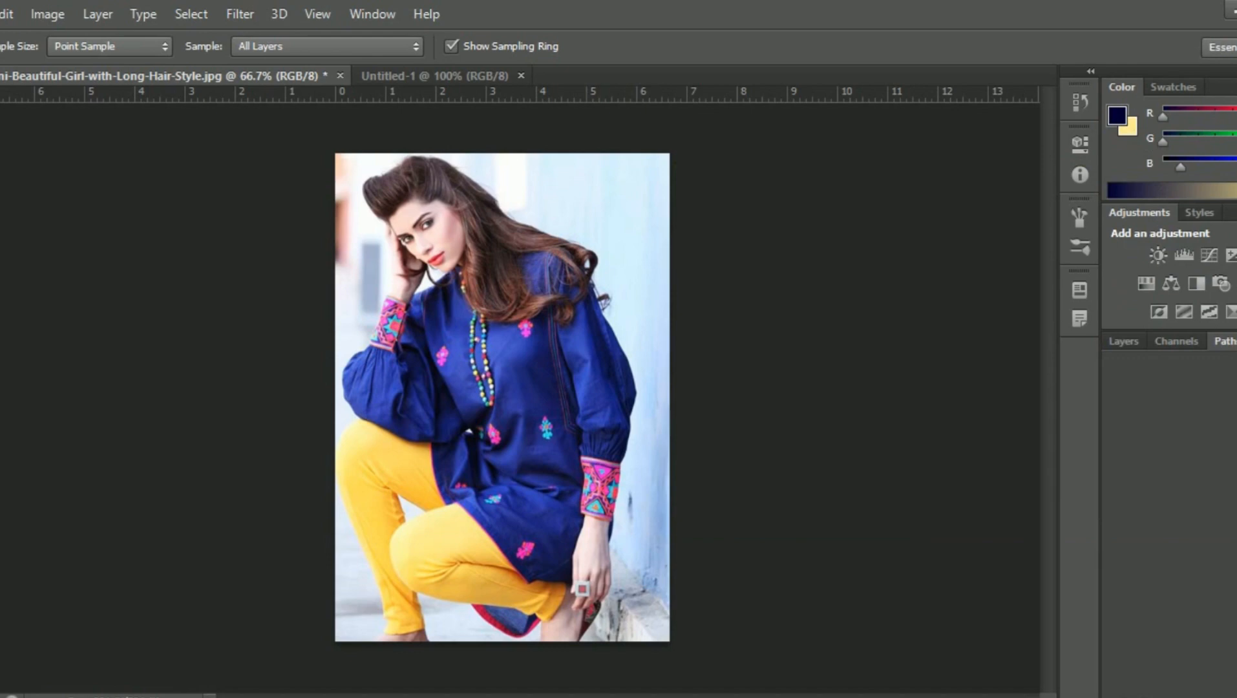
Recolor the yellow trousers with the Color Replacement tool using the navy foreground color, in Color mode at 30% tolerance
right_click(0, 297)
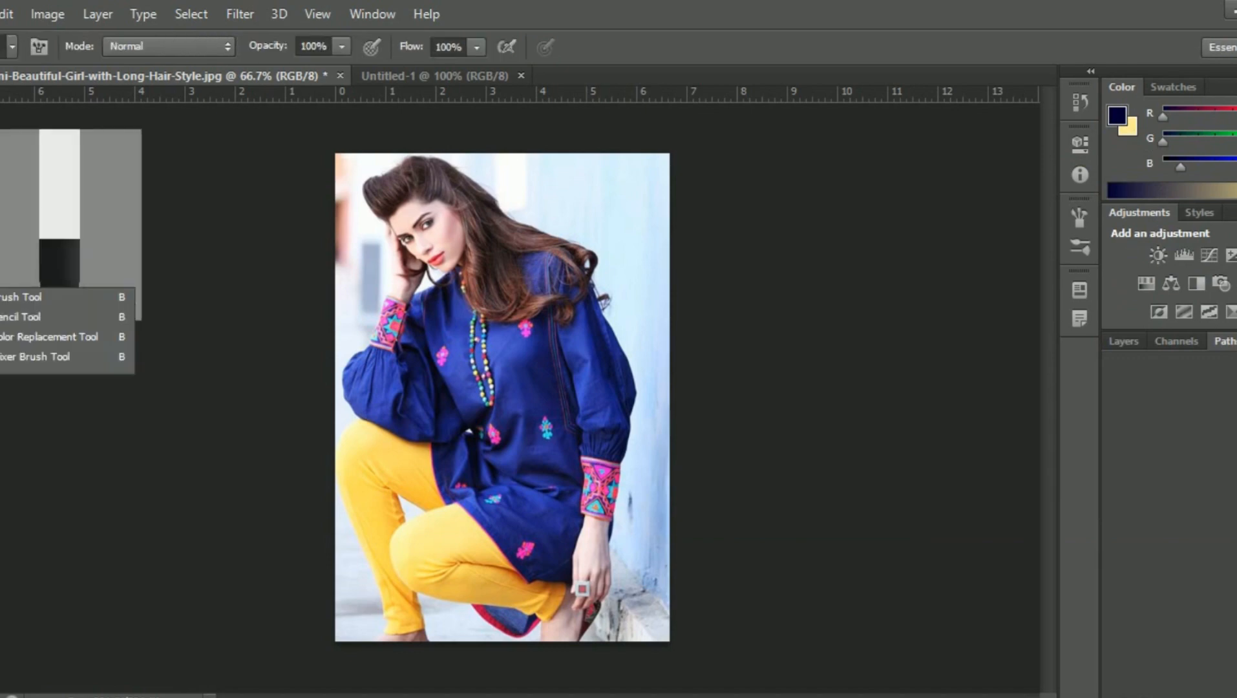
left_click(48, 336)
mouse_move(317, 502)
left_mouse_down()
mouse_move(345, 483)
mouse_move(432, 593)
mouse_move(428, 554)
mouse_move(456, 605)
mouse_move(510, 611)
mouse_move(373, 469)
mouse_move(373, 436)
mouse_move(414, 450)
mouse_move(431, 441)
mouse_move(416, 447)
mouse_move(547, 622)
mouse_move(558, 581)
mouse_move(569, 592)
mouse_move(364, 595)
mouse_move(419, 588)
mouse_move(428, 613)
mouse_move(395, 483)
mouse_move(386, 498)
left_mouse_up()
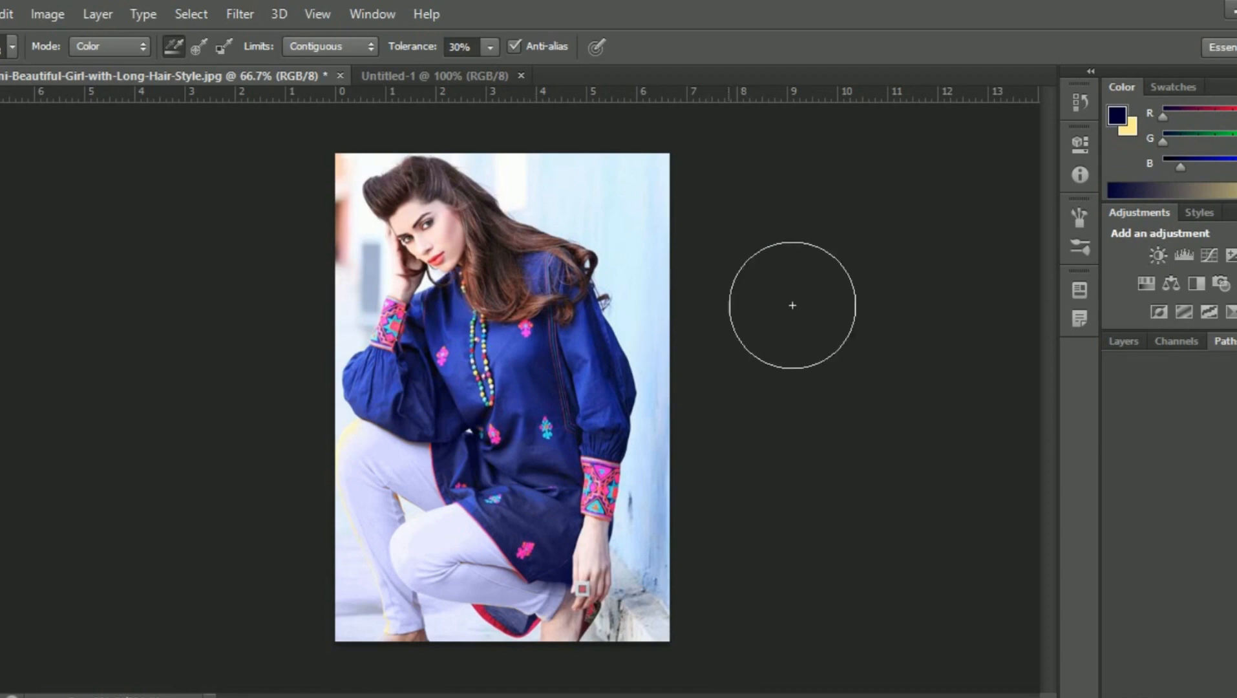
Set the background color to dark navy 000033
left_click(1132, 128)
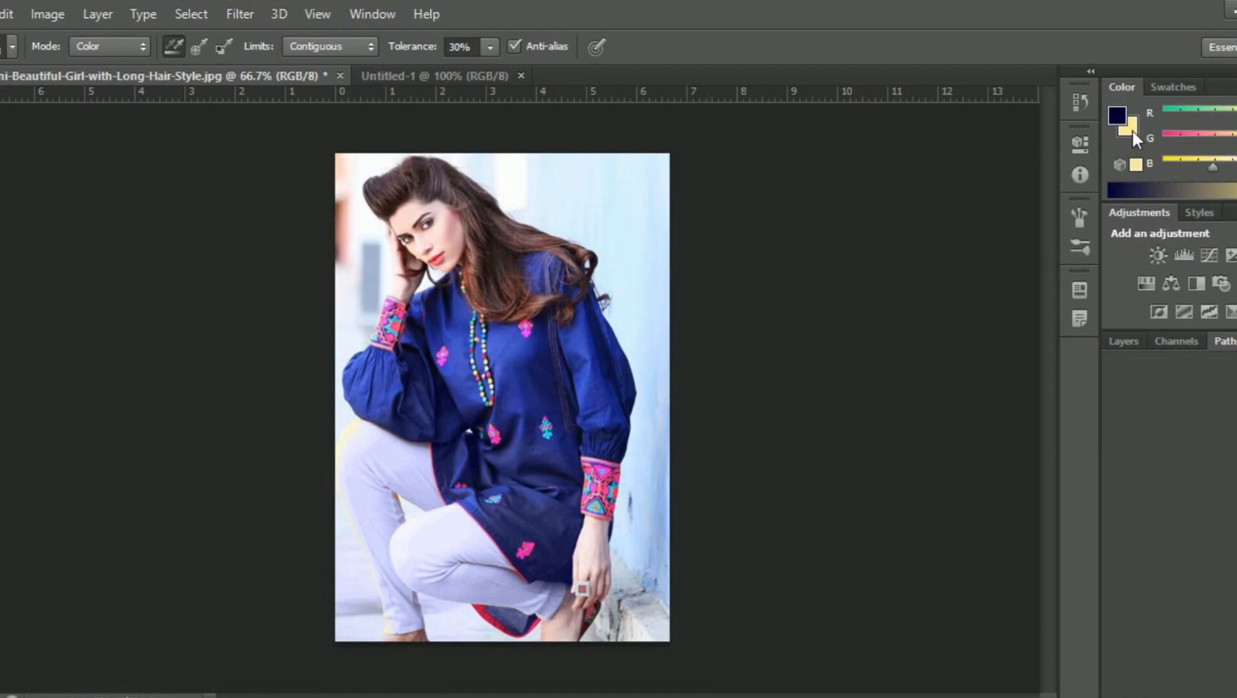
left_click(1132, 128)
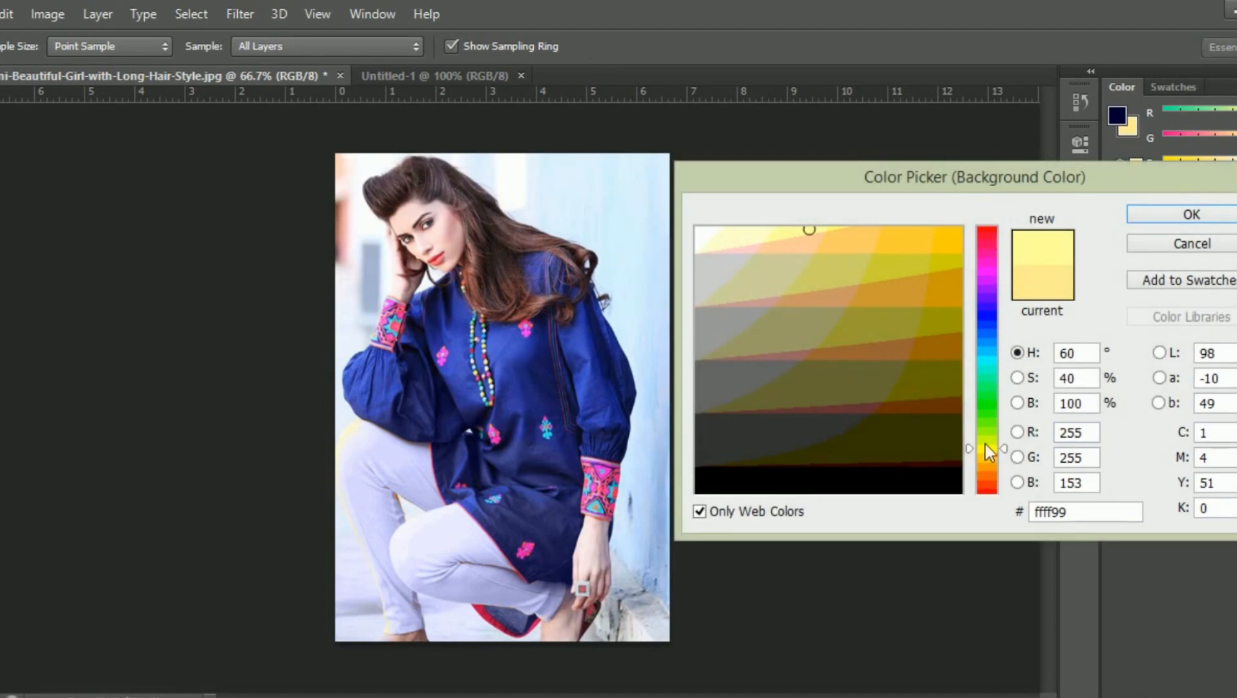
left_click(983, 310)
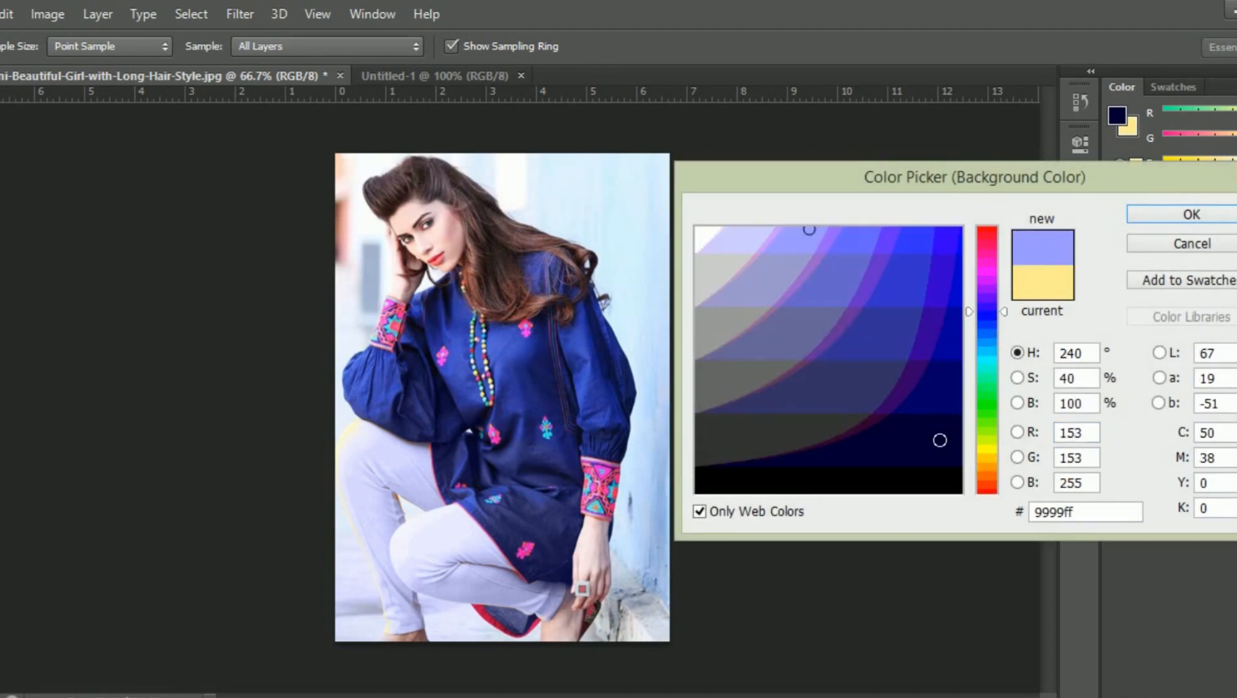
left_click(942, 448)
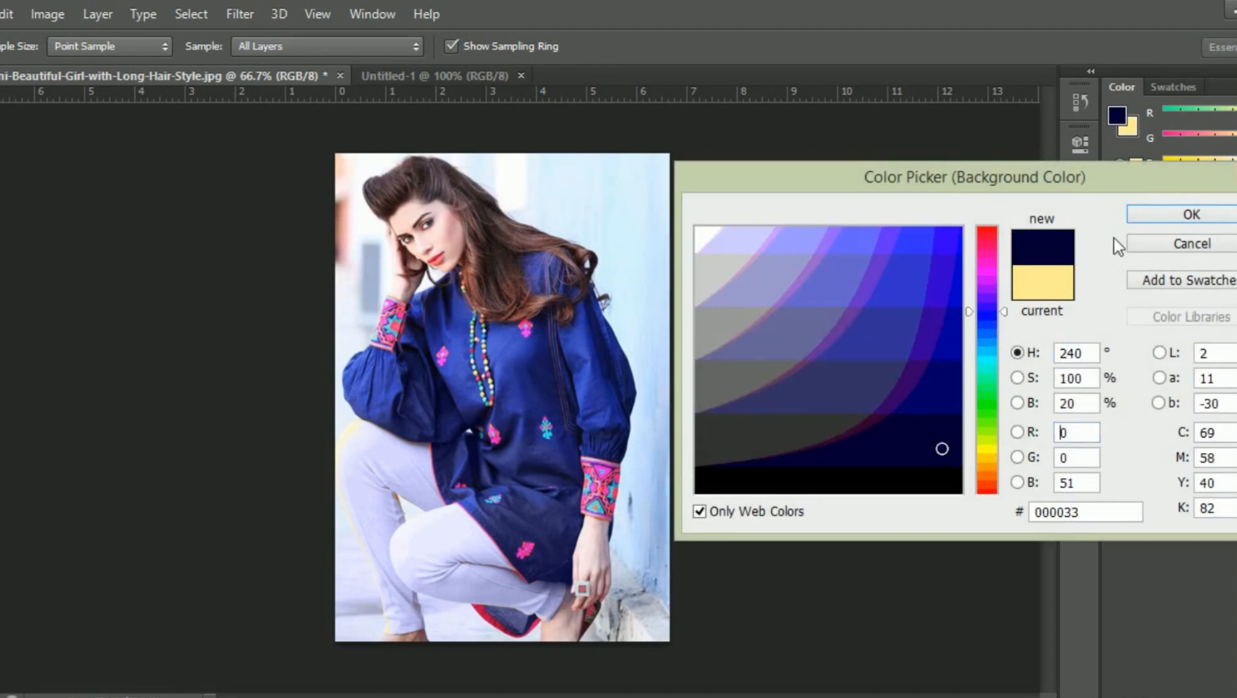
left_click(1142, 217)
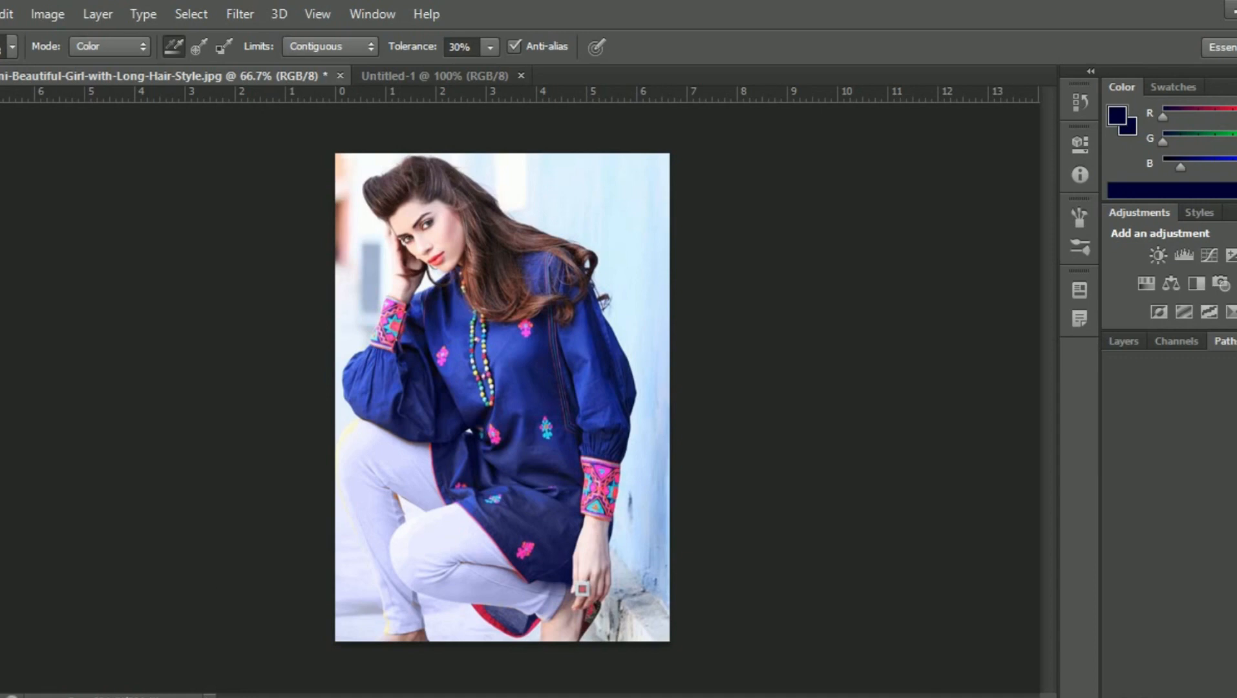
Set the background color to pale lavender ccccff
left_click(1, 556)
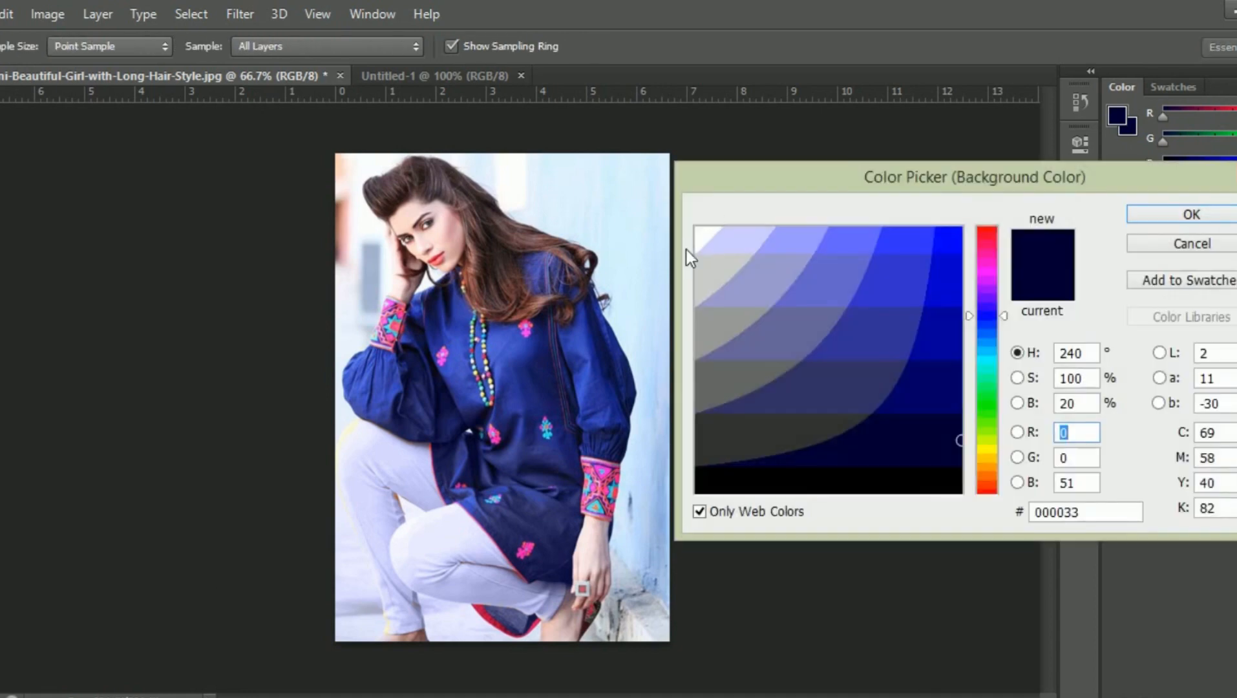
left_click(706, 245)
left_click(1190, 214)
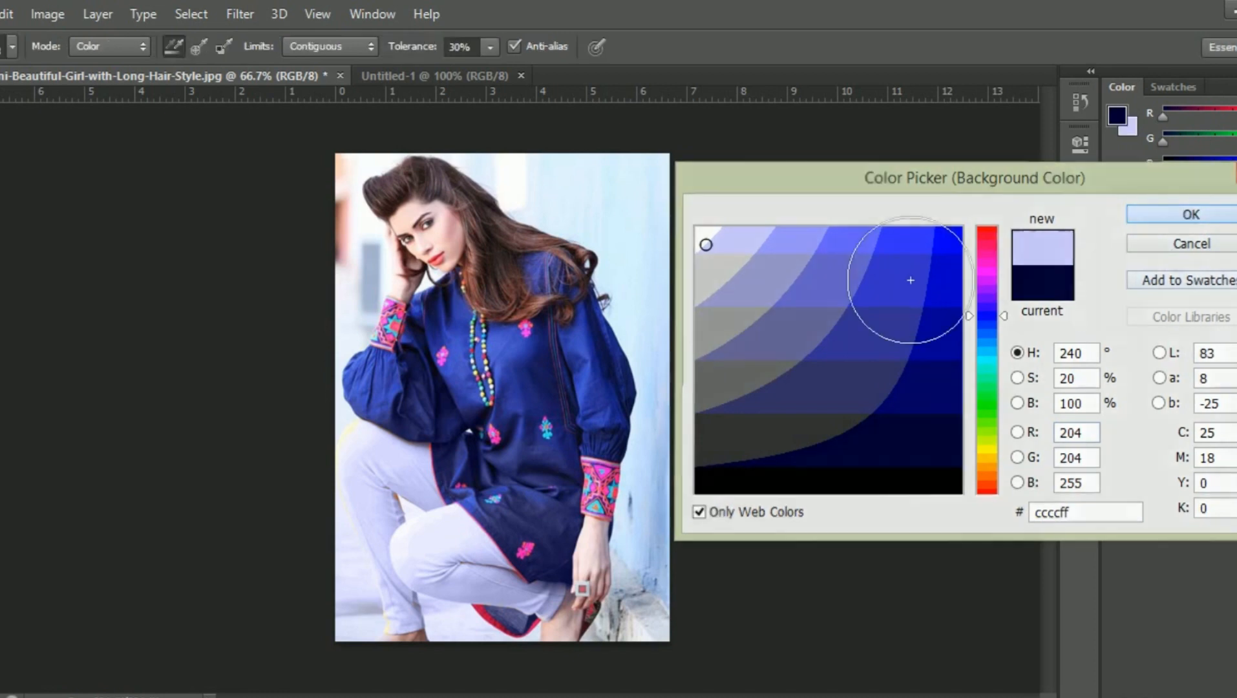
Swap the foreground and background colors repeatedly, ending with pale lavender as foreground and dark navy as background
key("x")
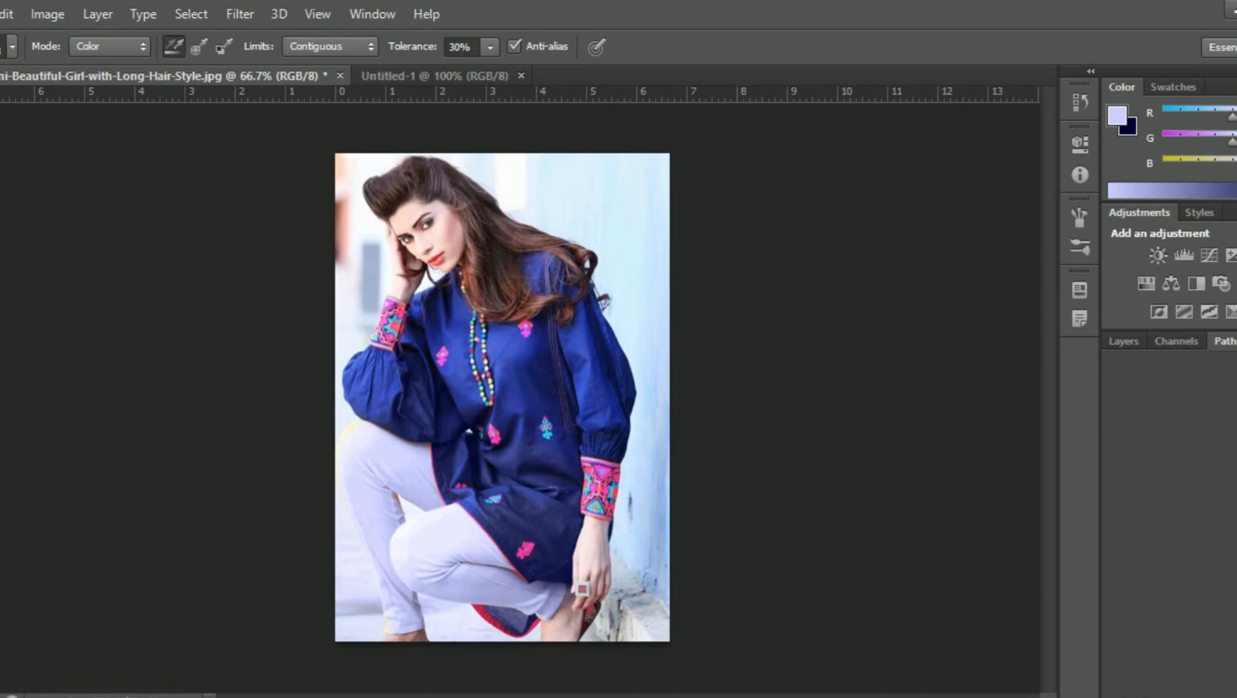
key("x")
key("x")
key("x")
key("x")
key("x")
key("x")
key("x")
key("x")
Choose Standard Screen Mode for the photo, and switch the view to Full Screen Mode With Menu Bar
right_click(0, 672)
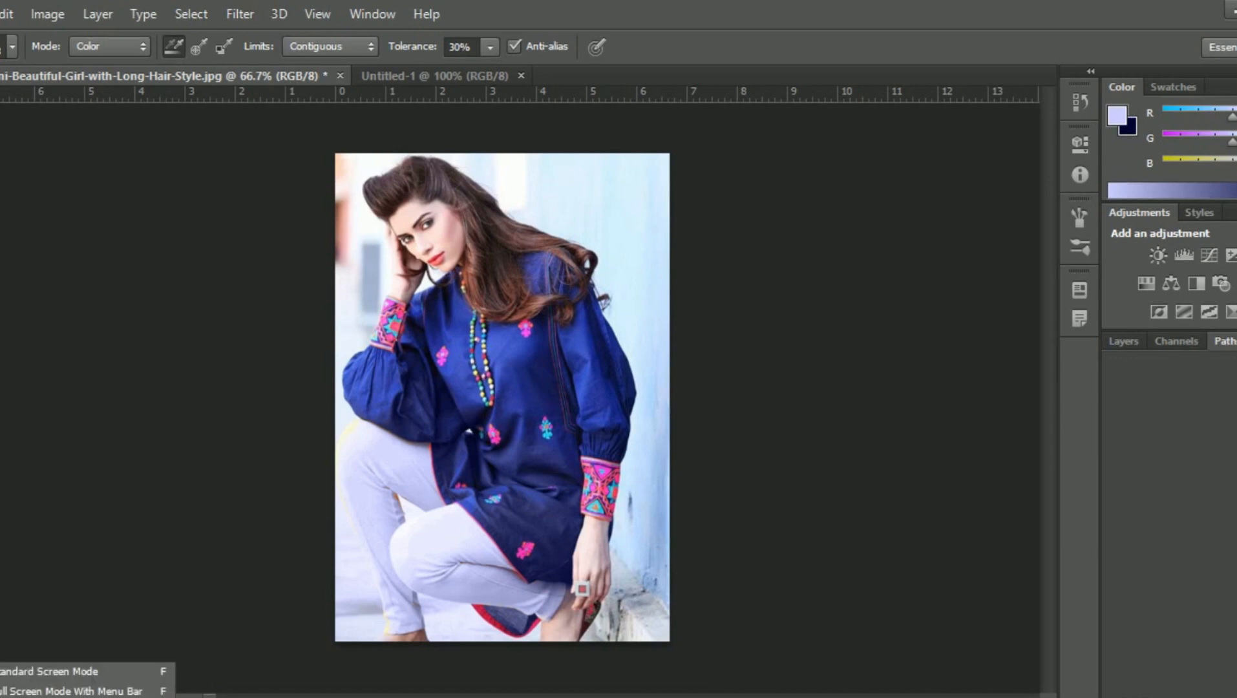
left_click(45, 673)
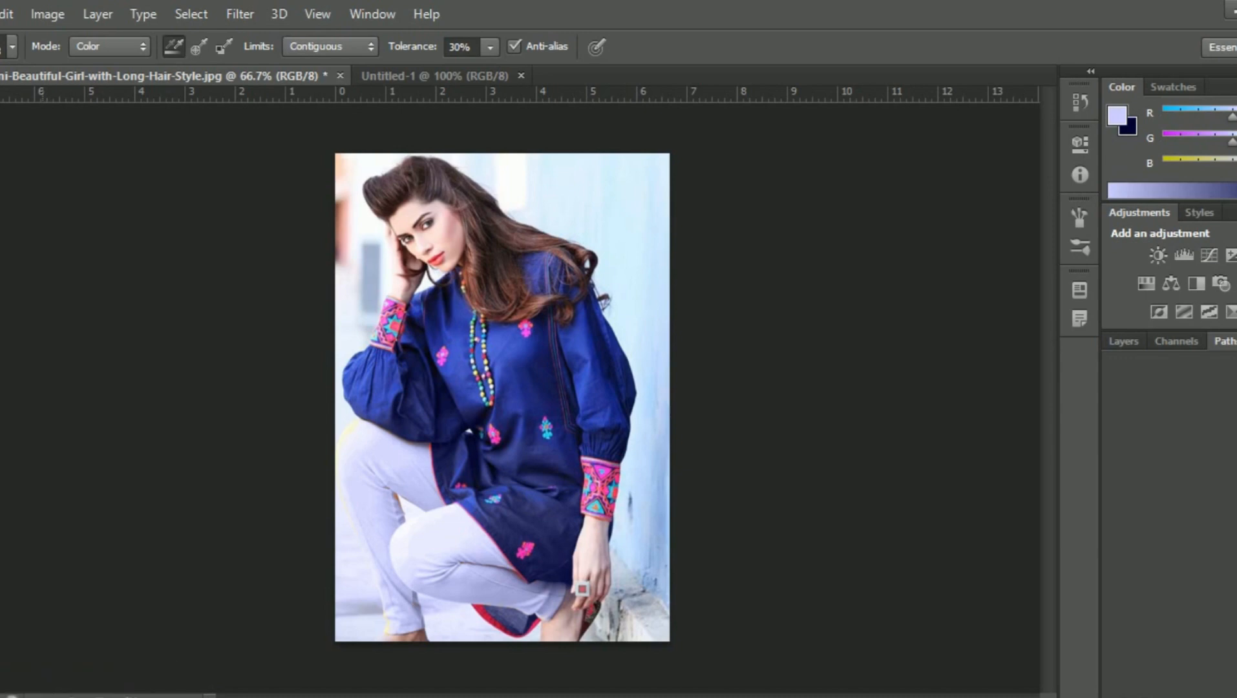
right_click(10, 693)
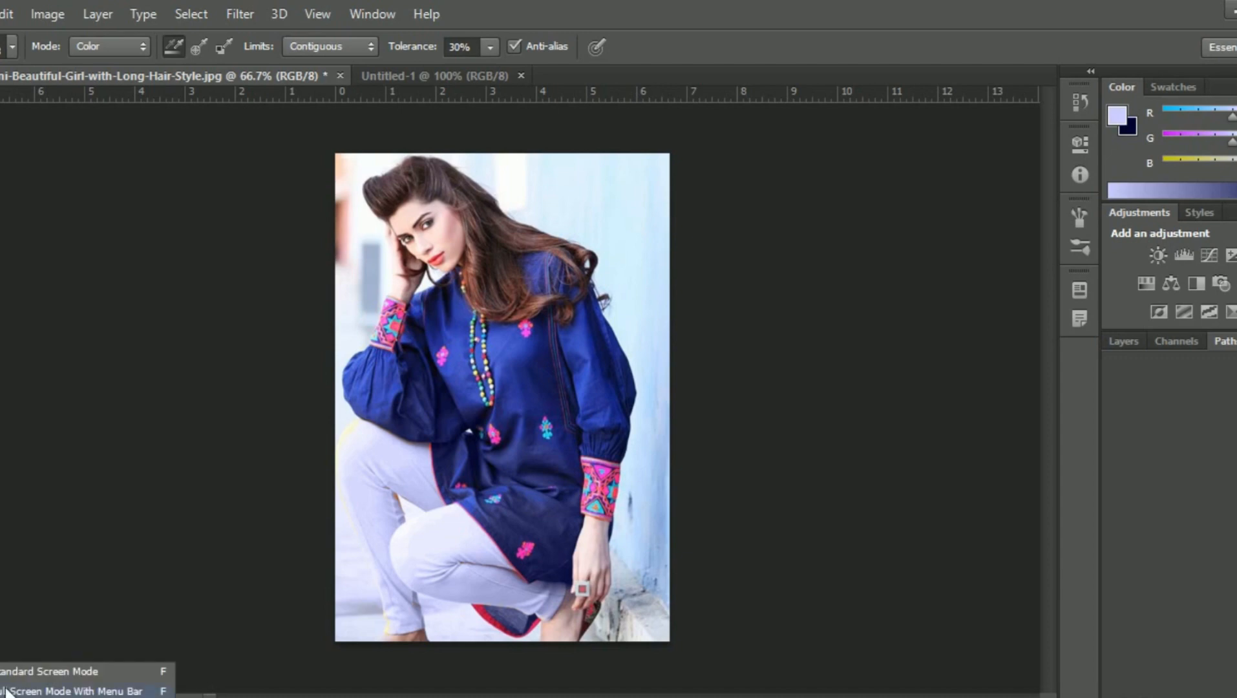
left_click(8, 690)
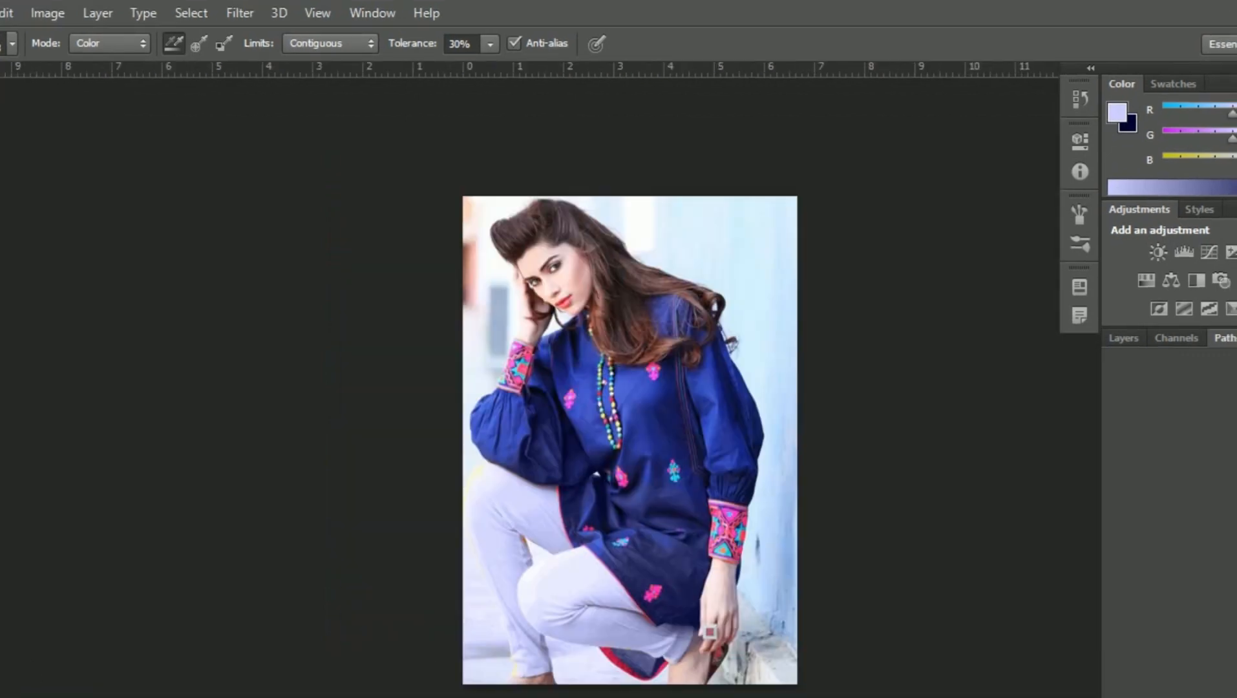
Show the photo in Full Screen Mode on a black background and return to the standard view
right_click(2, 695)
left_click(39, 697)
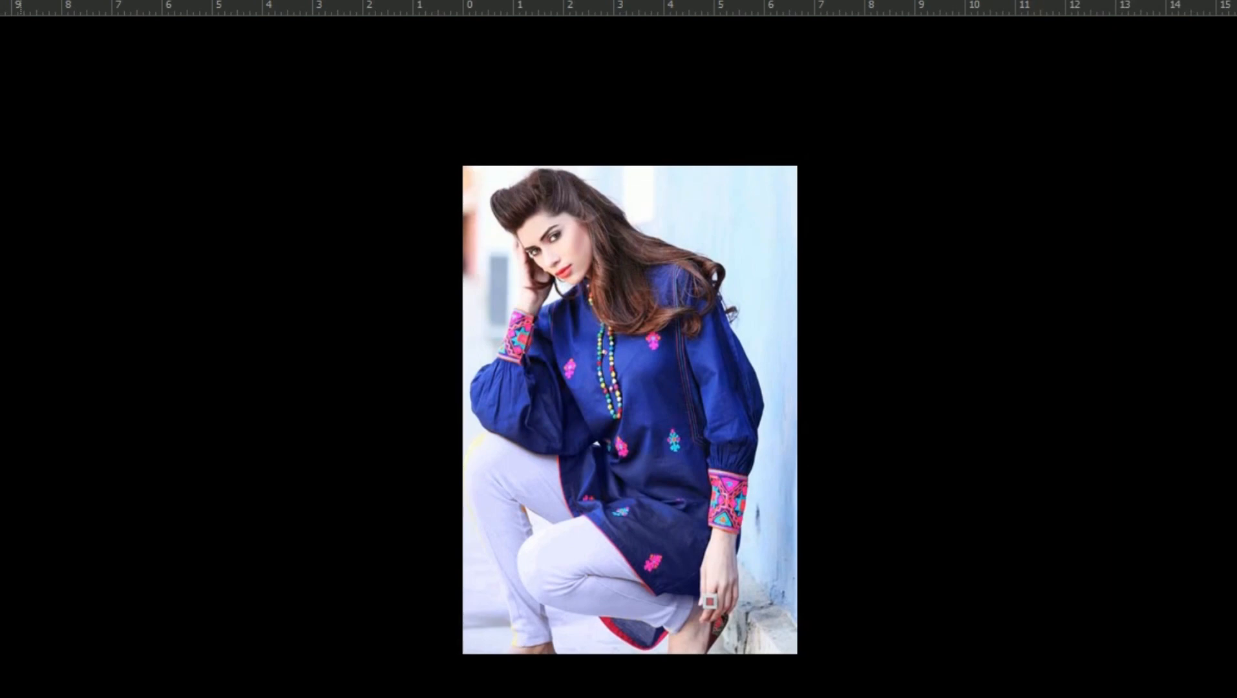
key("Escape")
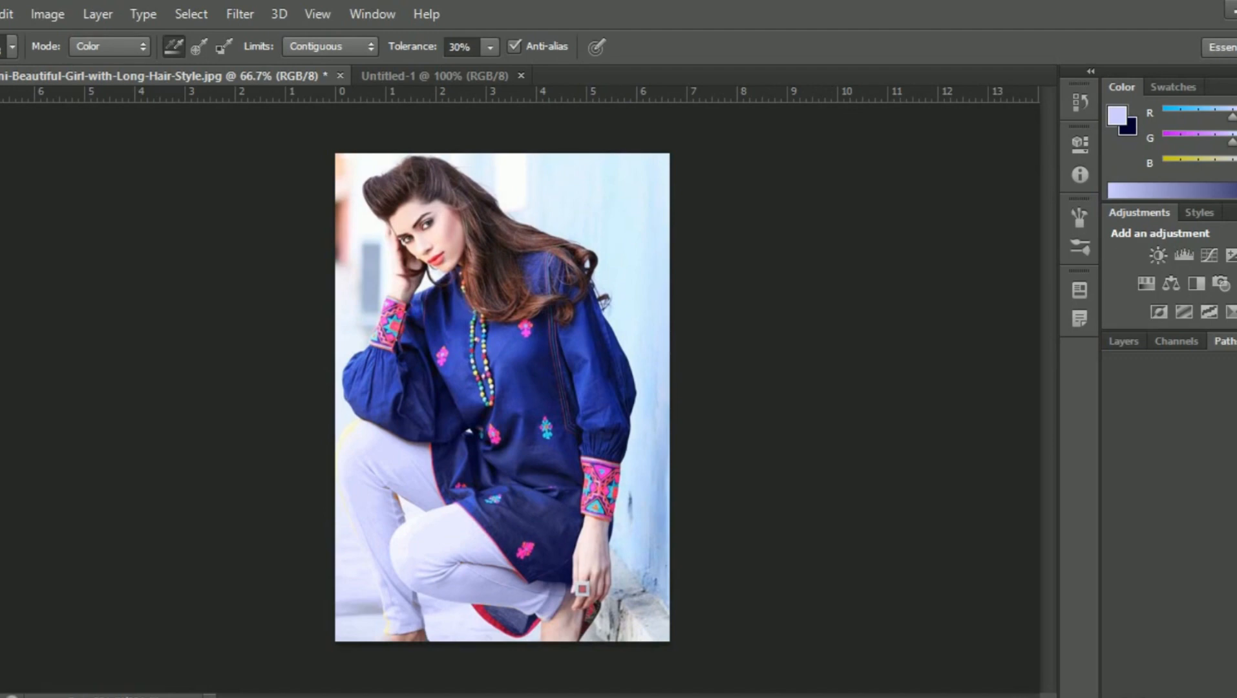
Cycle the photo through all the screen modes once, back to the standard view
key("f")
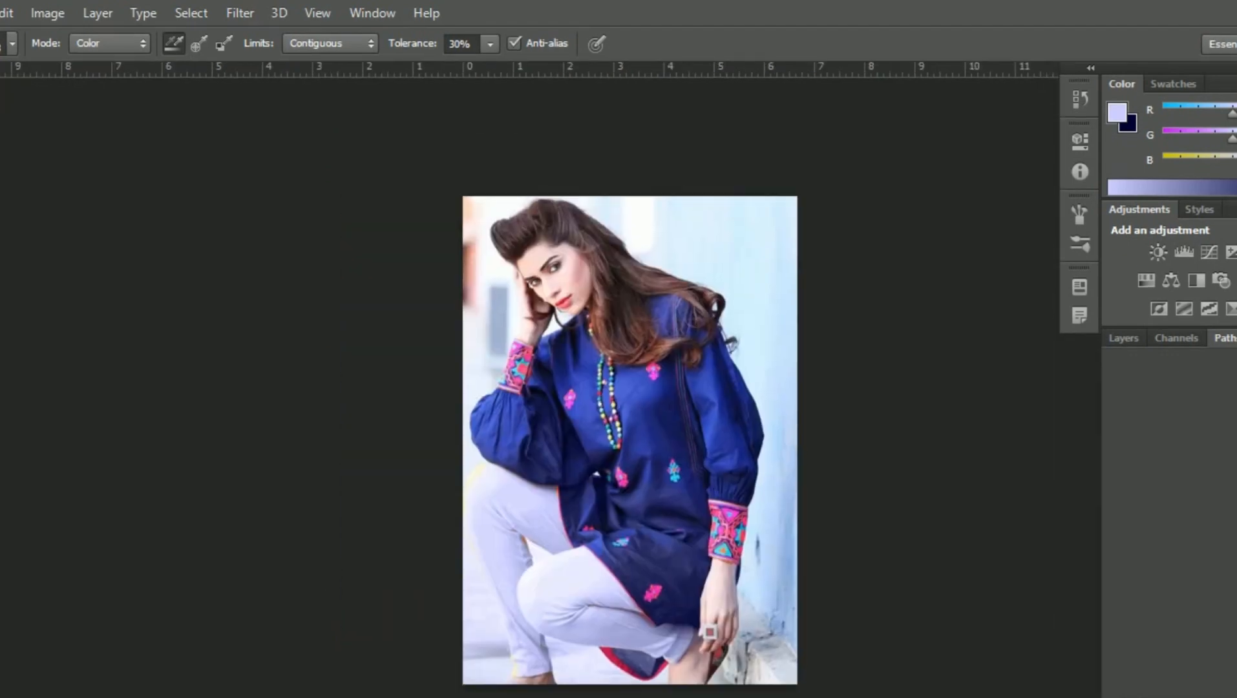
key("f")
key("f")
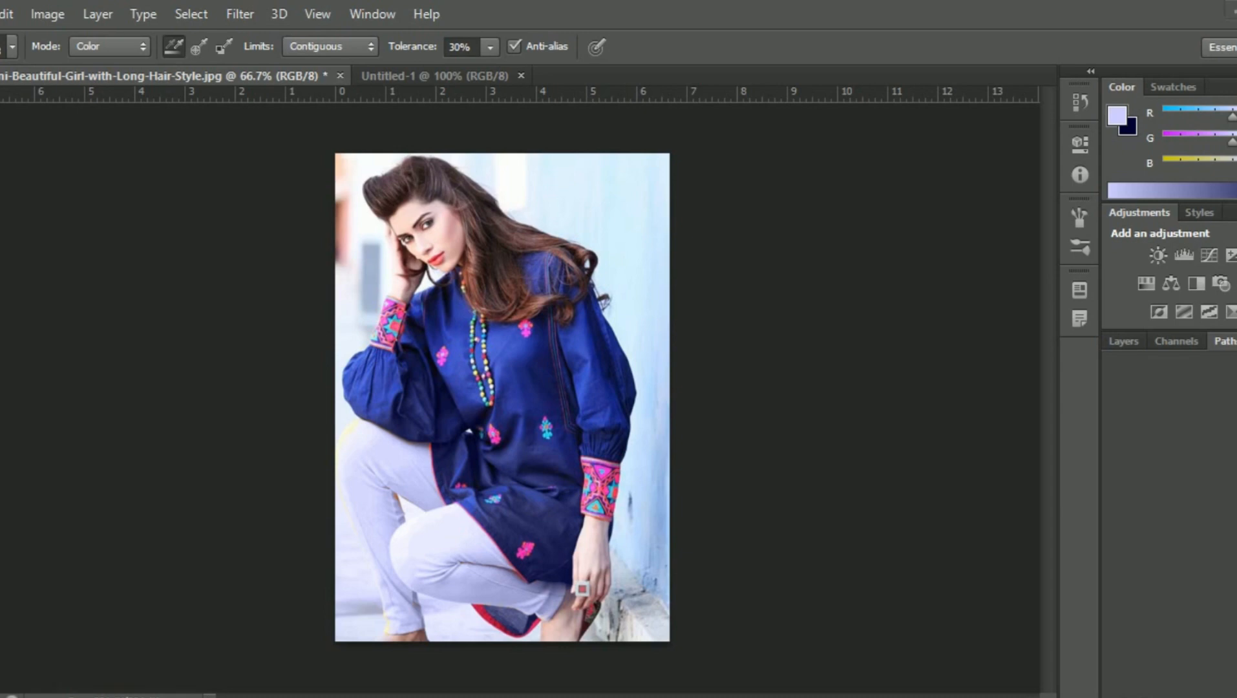
Switch to the Adobe Photoshop CS6.pptx presentation in PowerPoint and show the Zoom Tool slide
left_click(355, 687)
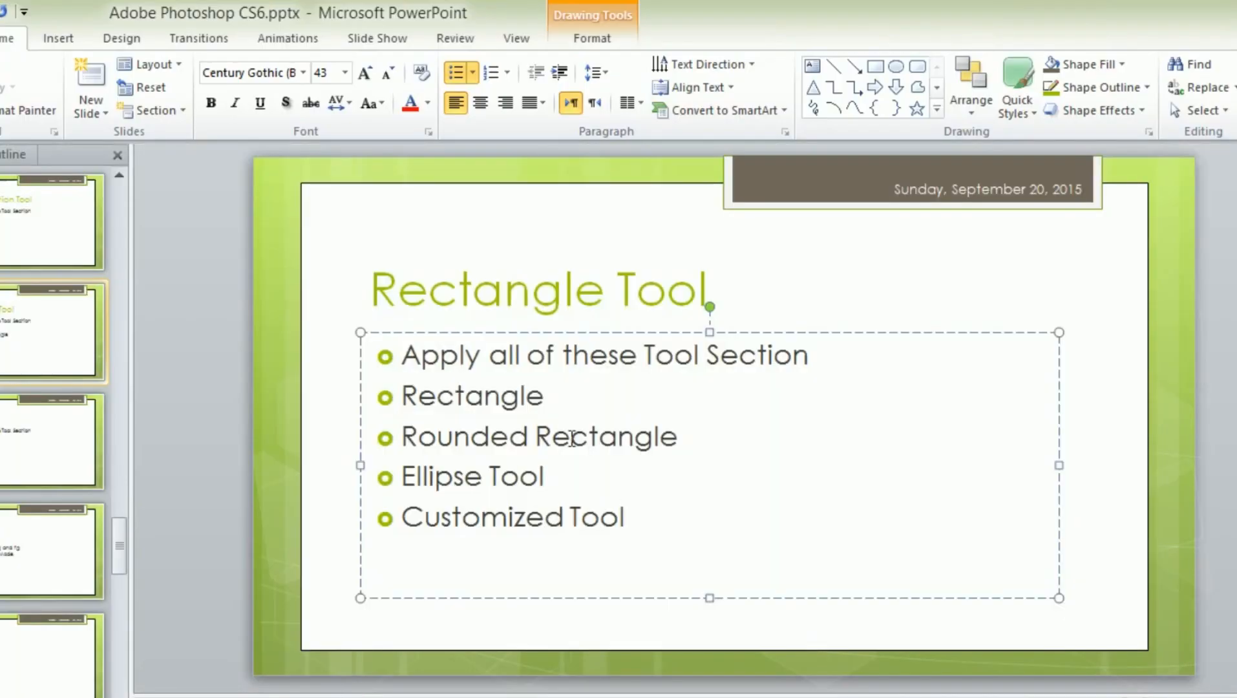
left_click(72, 651)
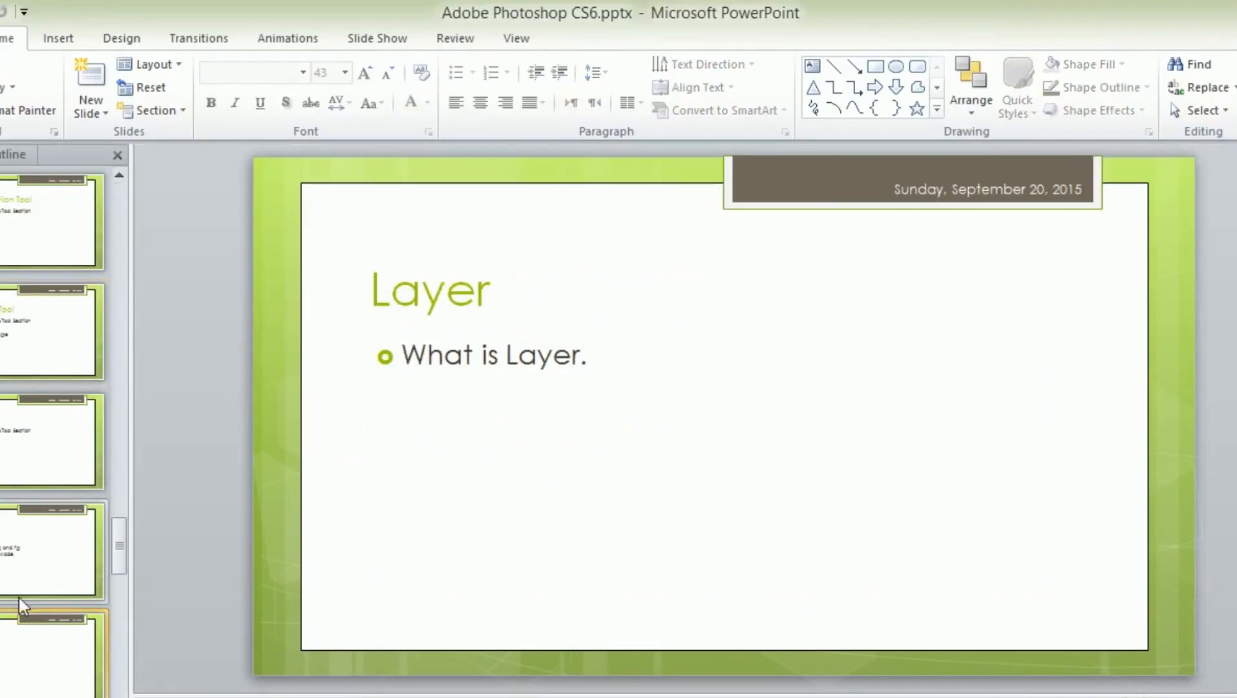
left_click(27, 544)
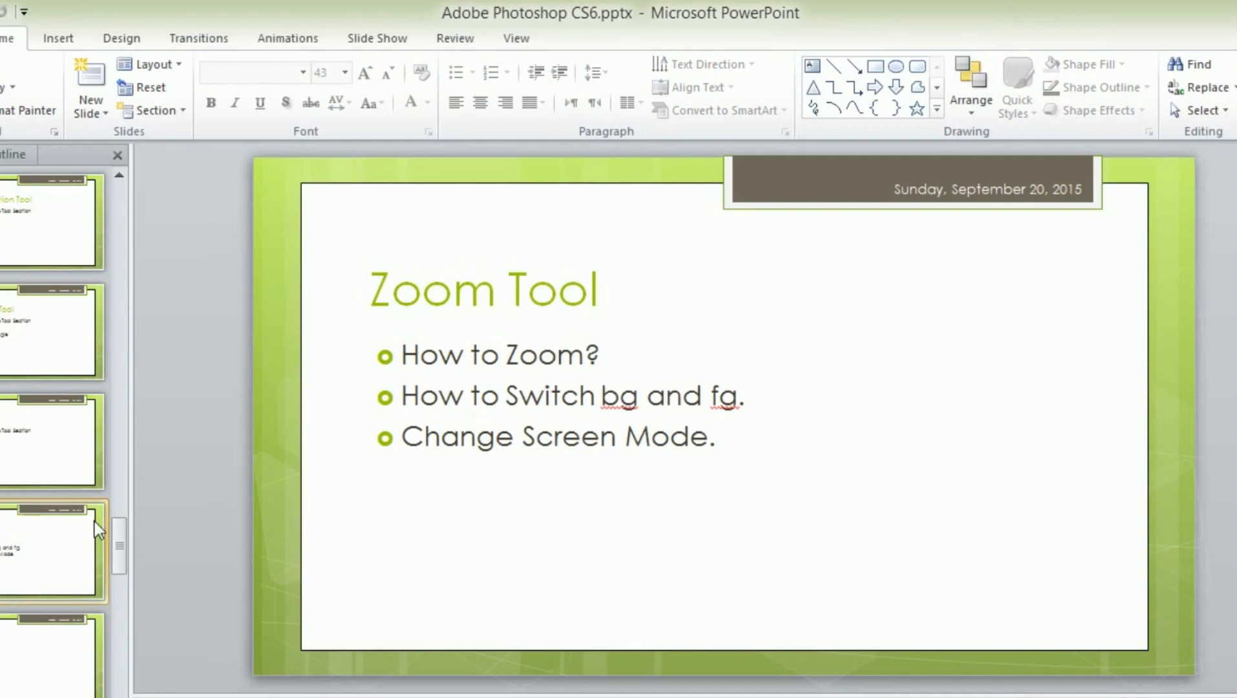